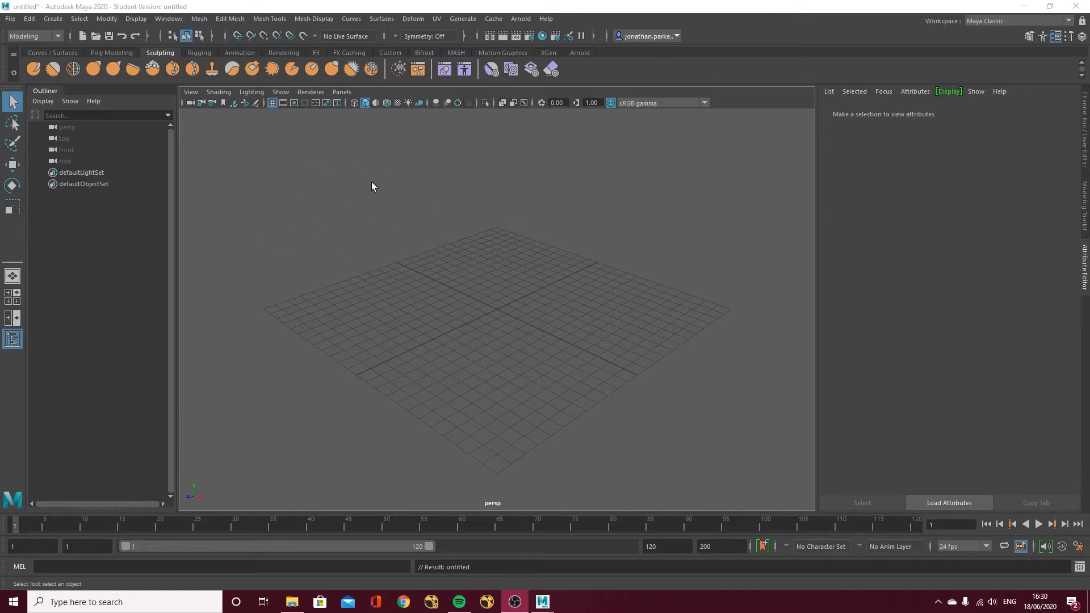
Set the project to the maya _files folder inside Lesson 8.
left_click(11, 20)
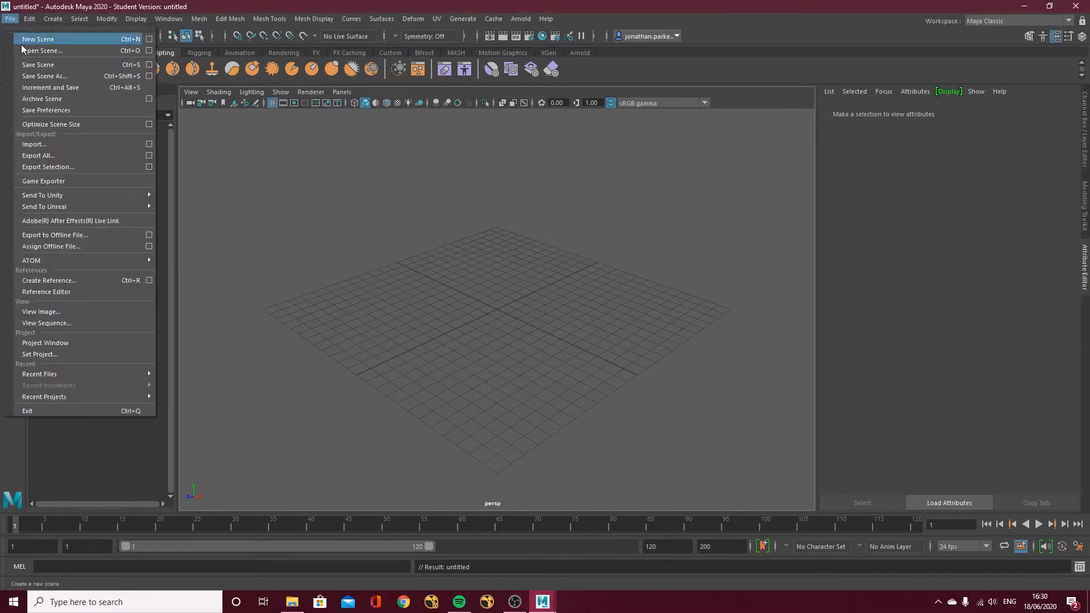
left_click(63, 356)
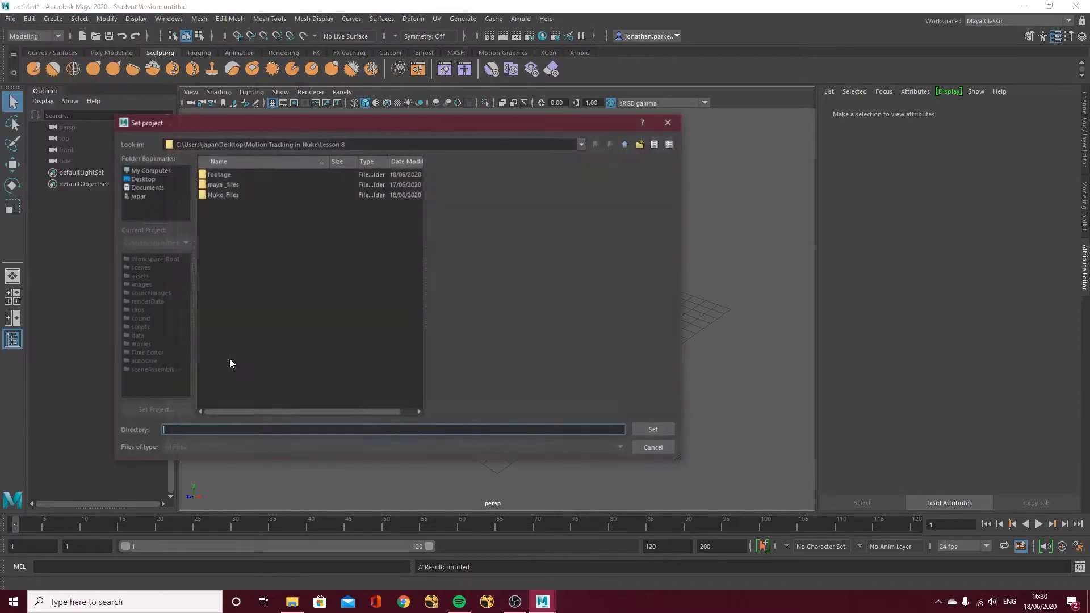
left_click(231, 185)
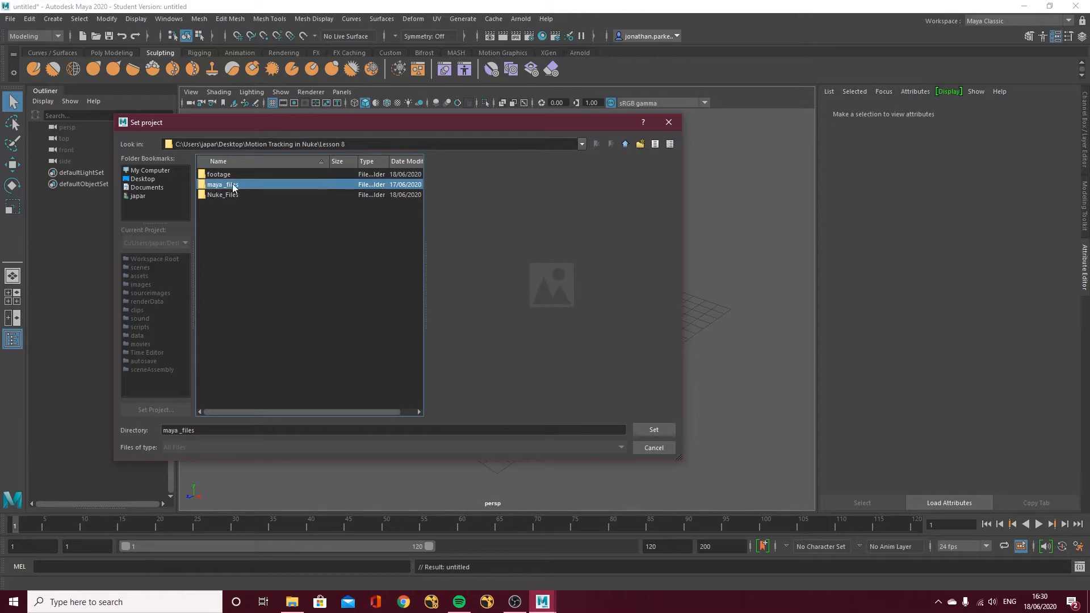
left_click(665, 429)
Import face_mesh_v2.fbx from the NukeExports folder into the scene.
left_click(10, 19)
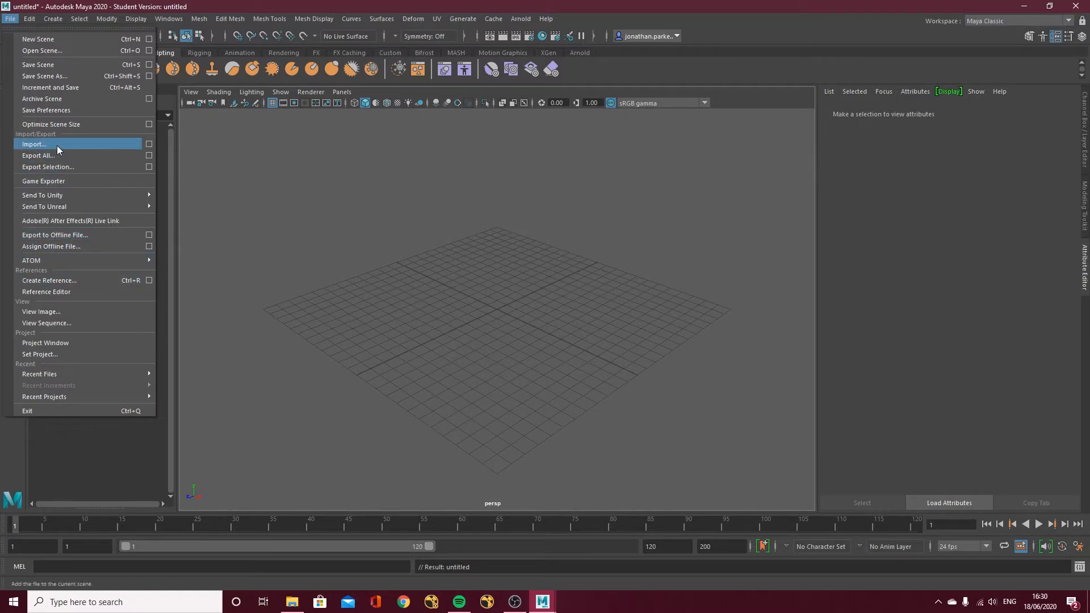
left_click(57, 144)
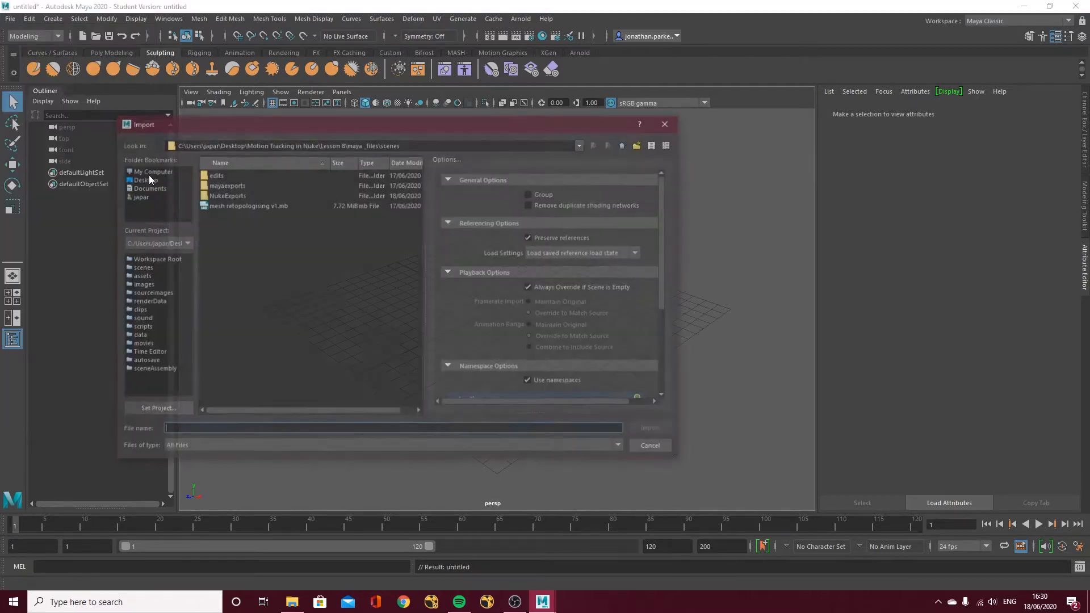
left_click(222, 195)
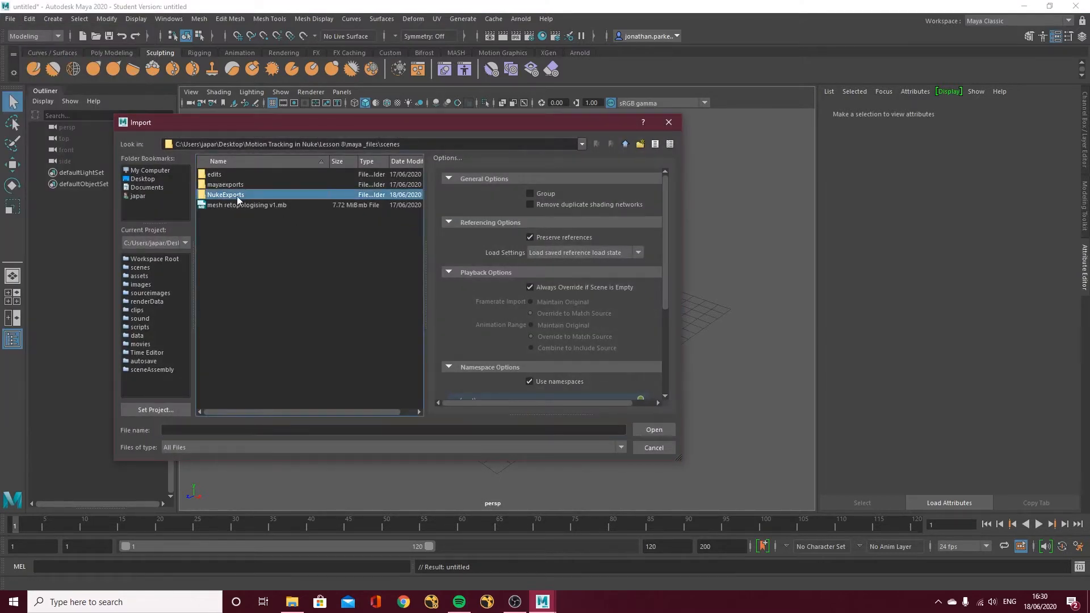
double_click(237, 196)
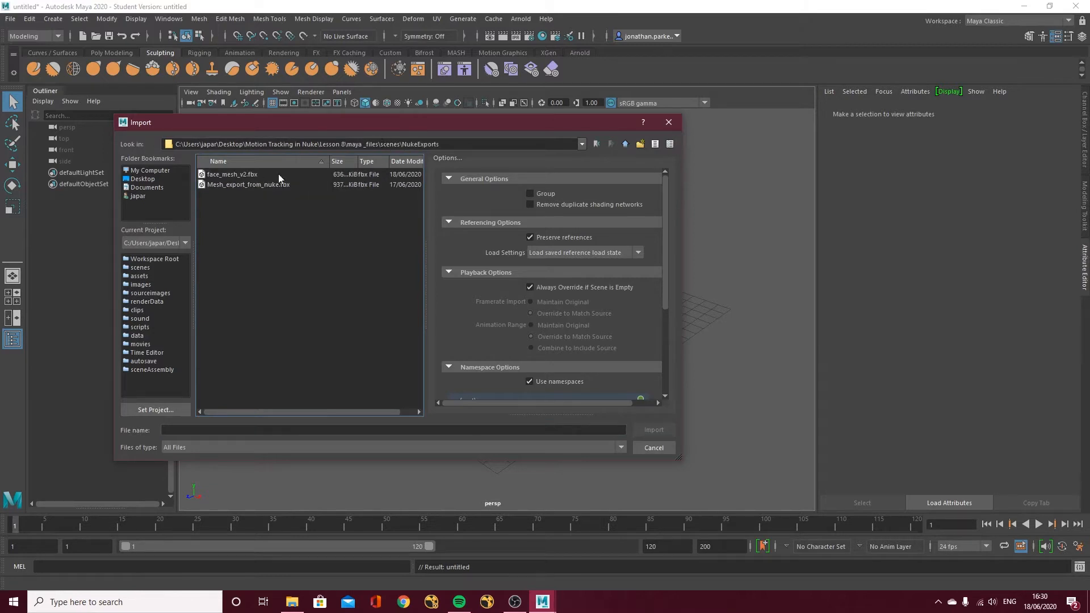
left_click(233, 175)
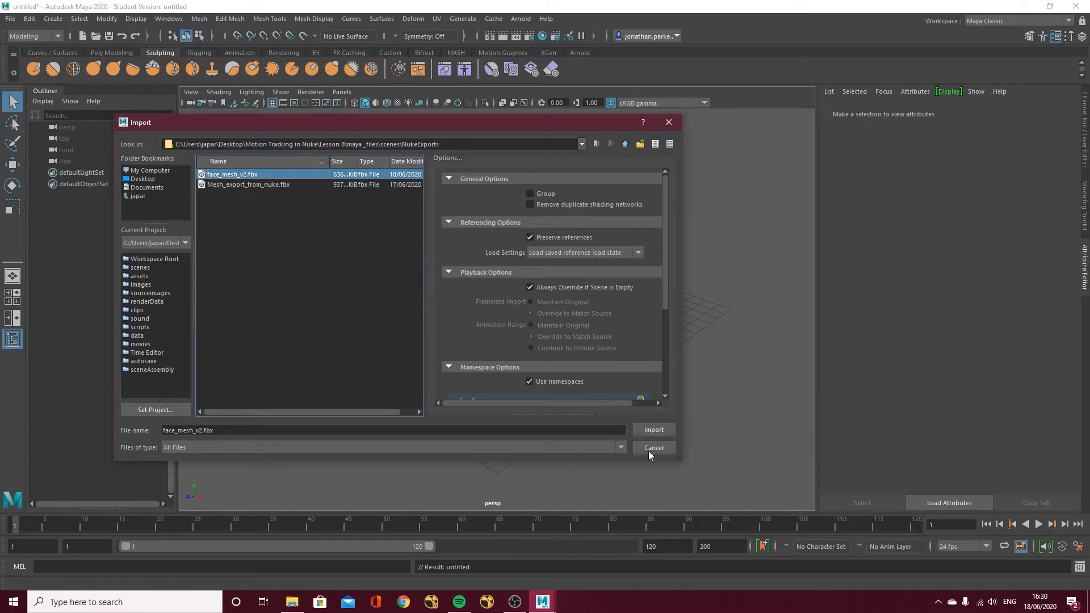
left_click(651, 428)
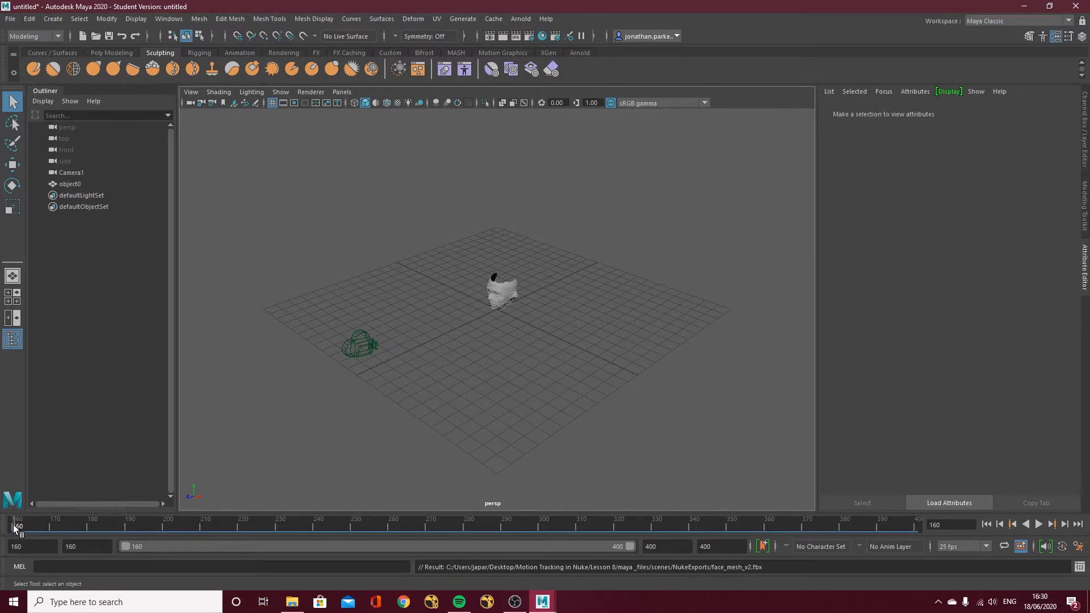
Preview the imported camera's animation across the timeline, and switch the viewport to look through Camera1.
left_click_drag(16, 527, 604, 531)
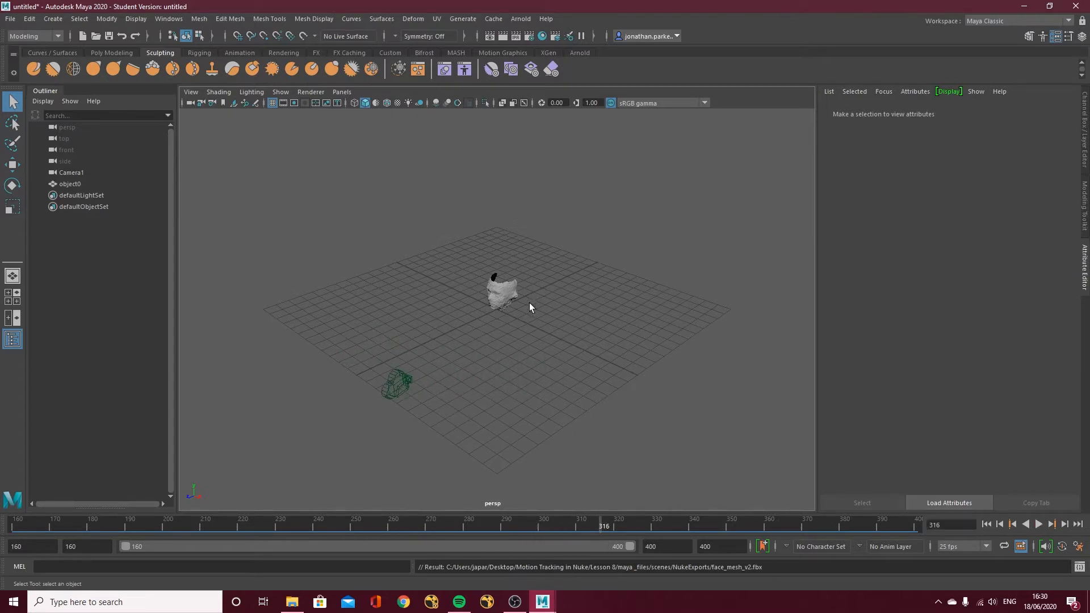
left_click_drag(454, 522, 83, 533)
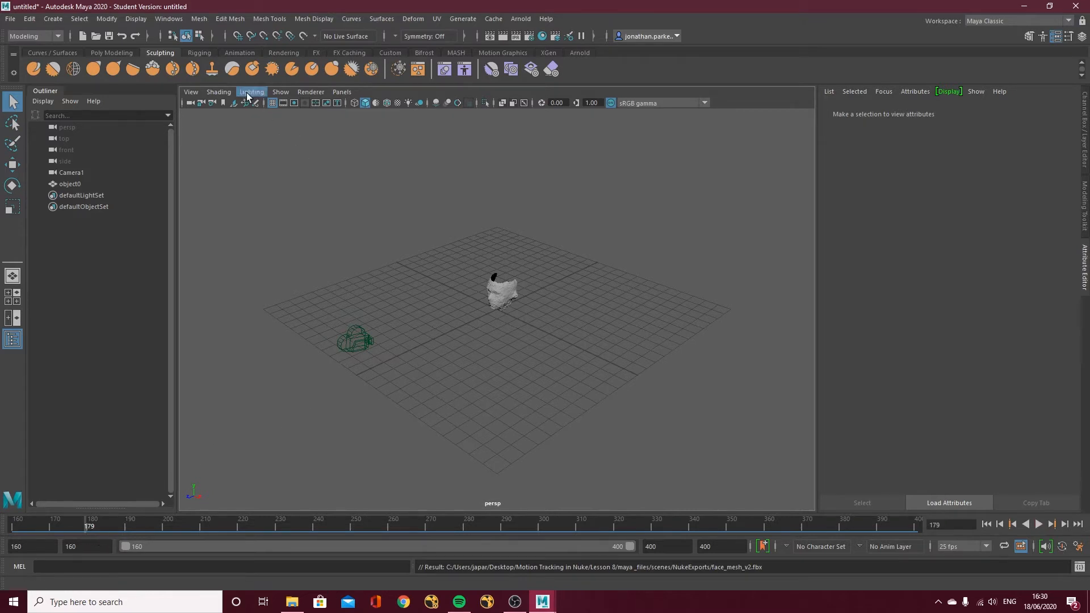
left_click(350, 341)
left_click(342, 92)
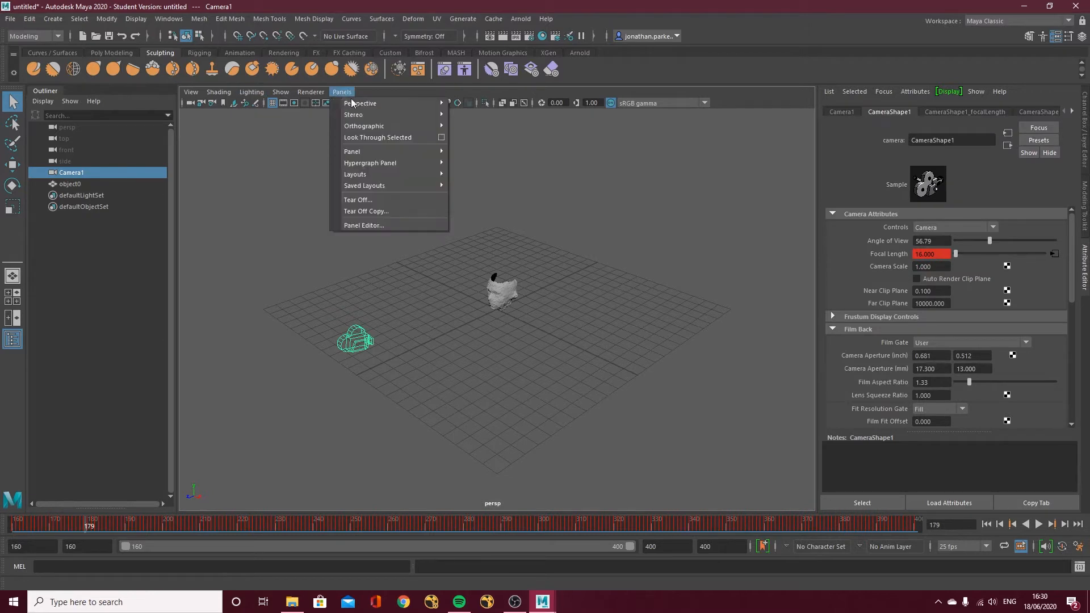
mouse_move(352, 103)
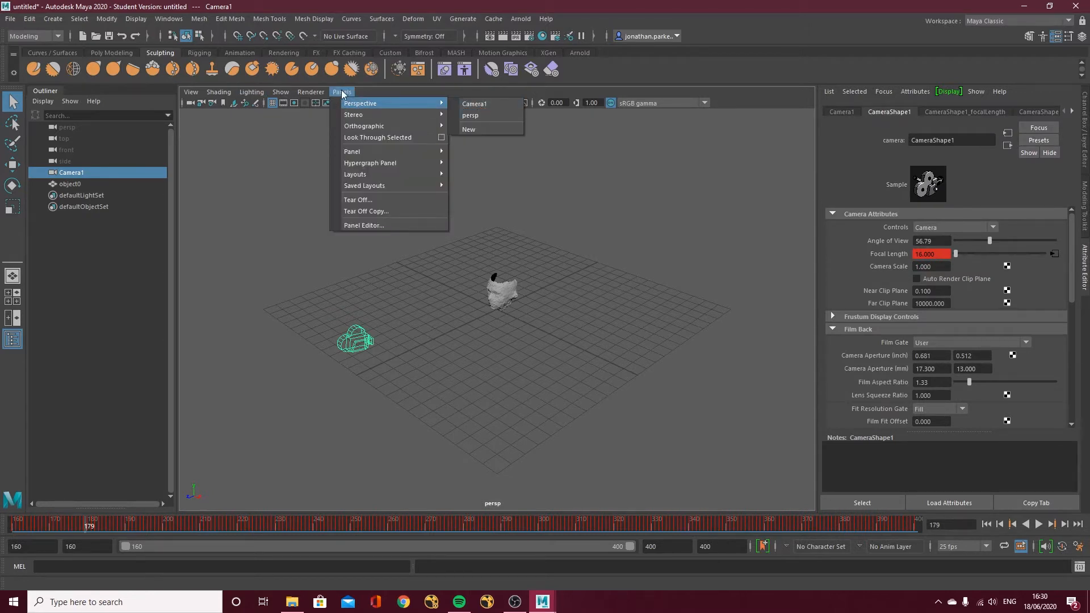
left_click(474, 104)
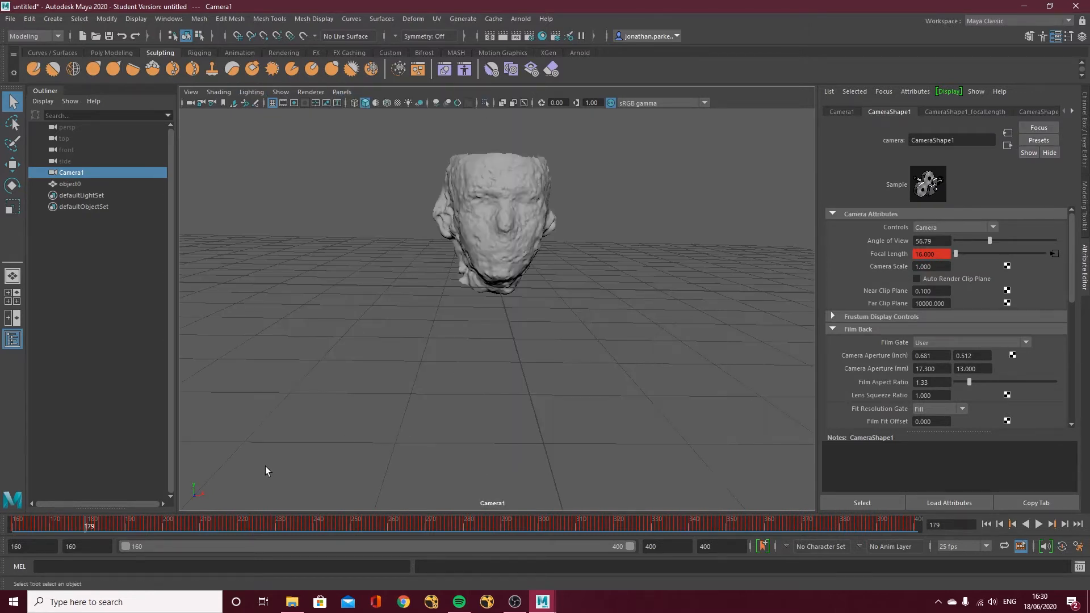
left_click_drag(73, 523, 282, 554)
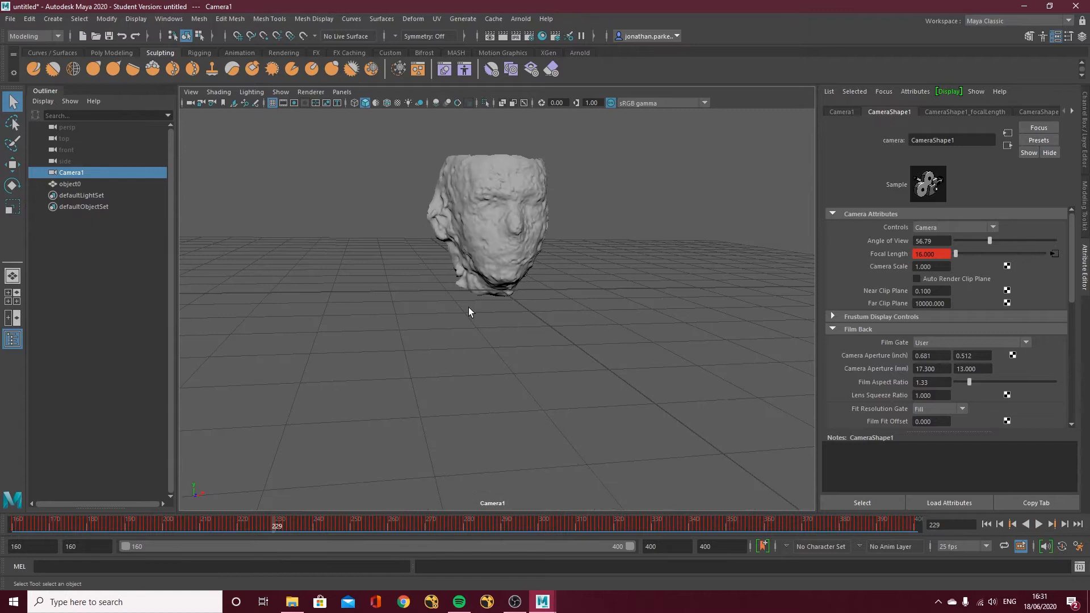
Import face_footage_0160.jpg from Lesson 8's footage\face_footage folder as an image plane for Camera1.
left_click(192, 92)
mouse_move(235, 347)
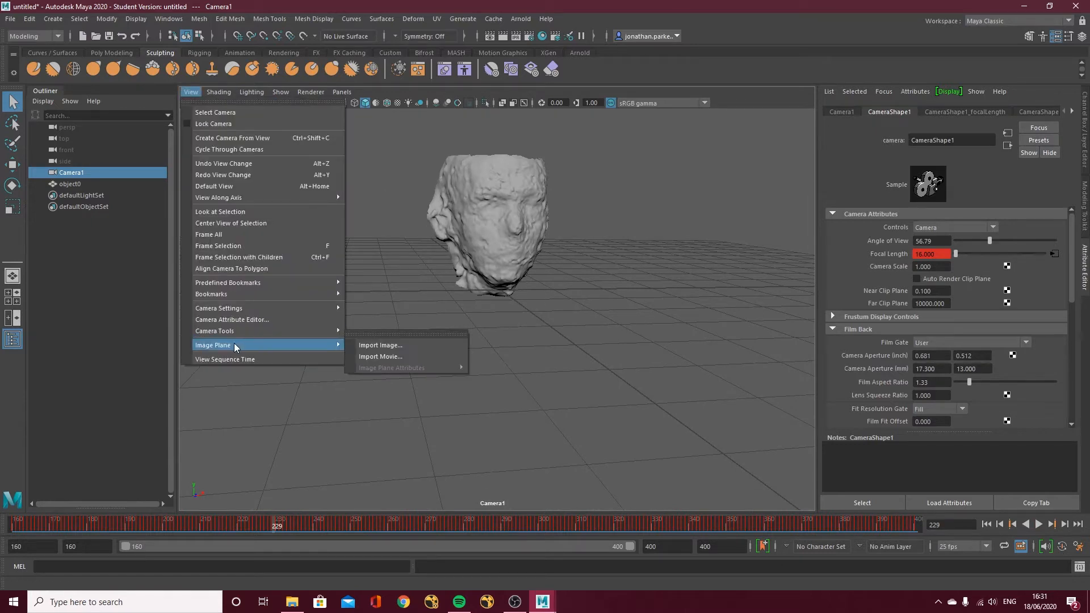
left_click(386, 346)
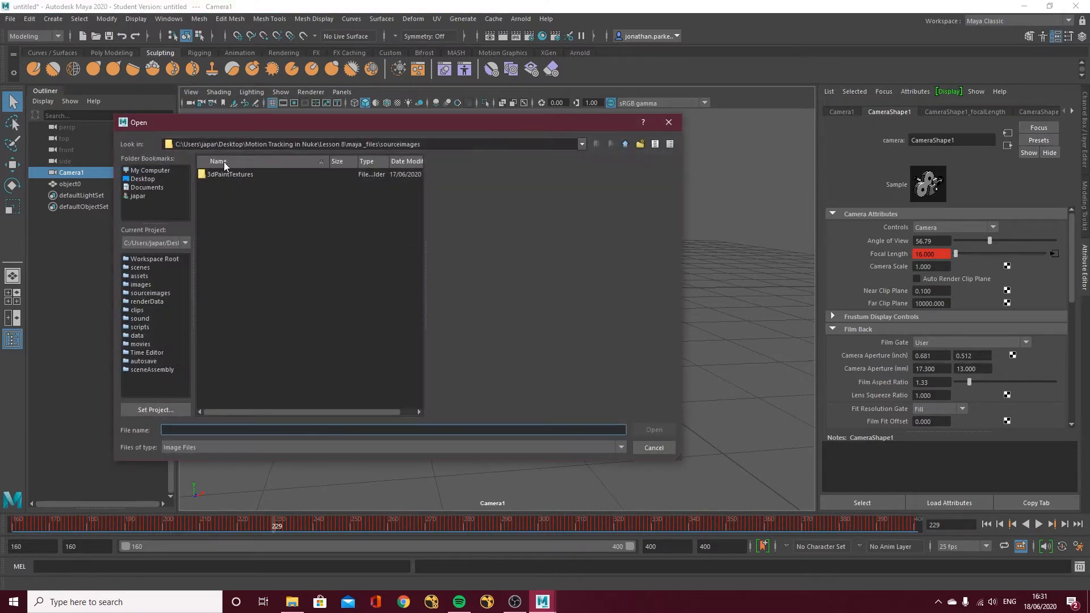
left_click(625, 144)
left_click(626, 144)
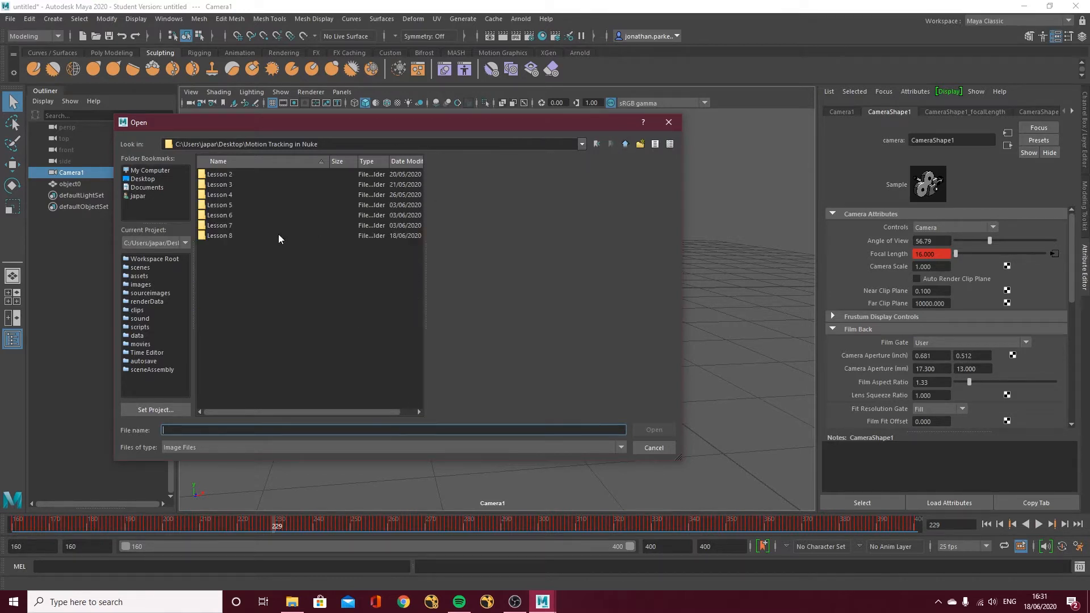
left_click(235, 236)
double_click(238, 176)
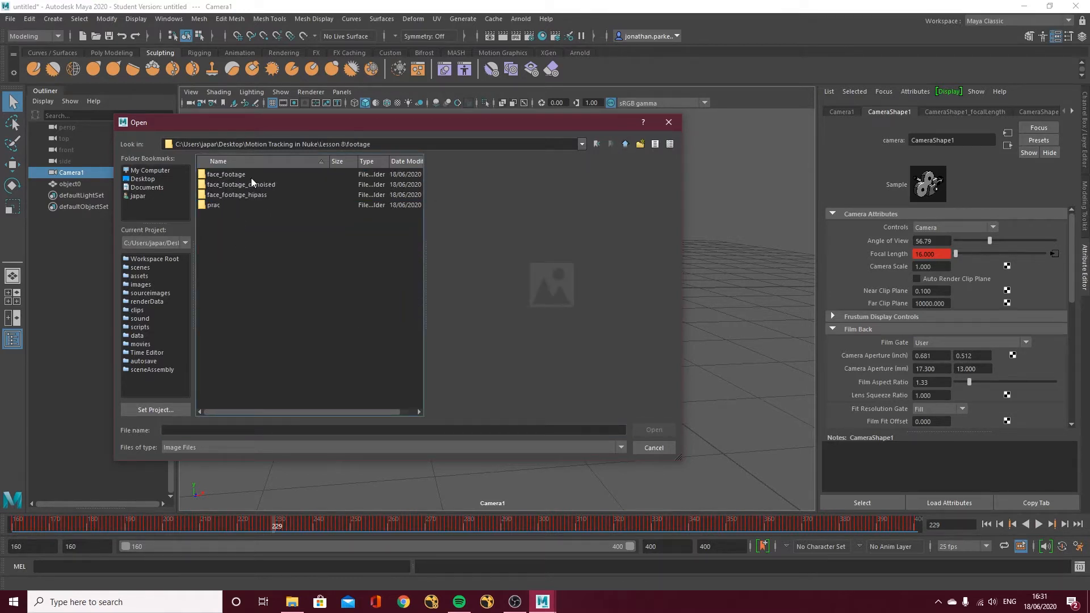
double_click(254, 176)
left_click(255, 175)
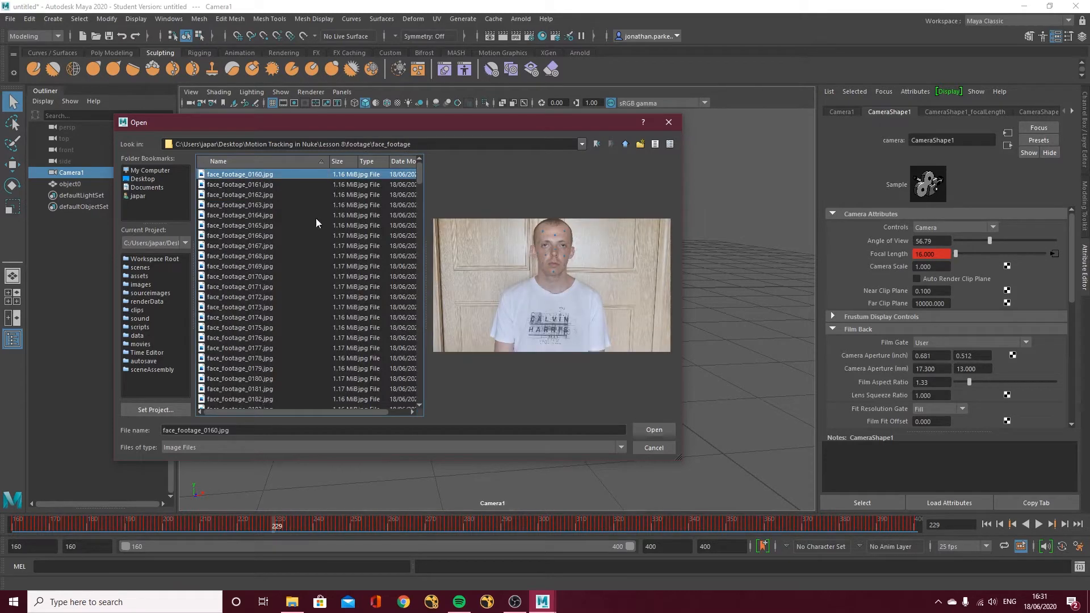
left_click(654, 429)
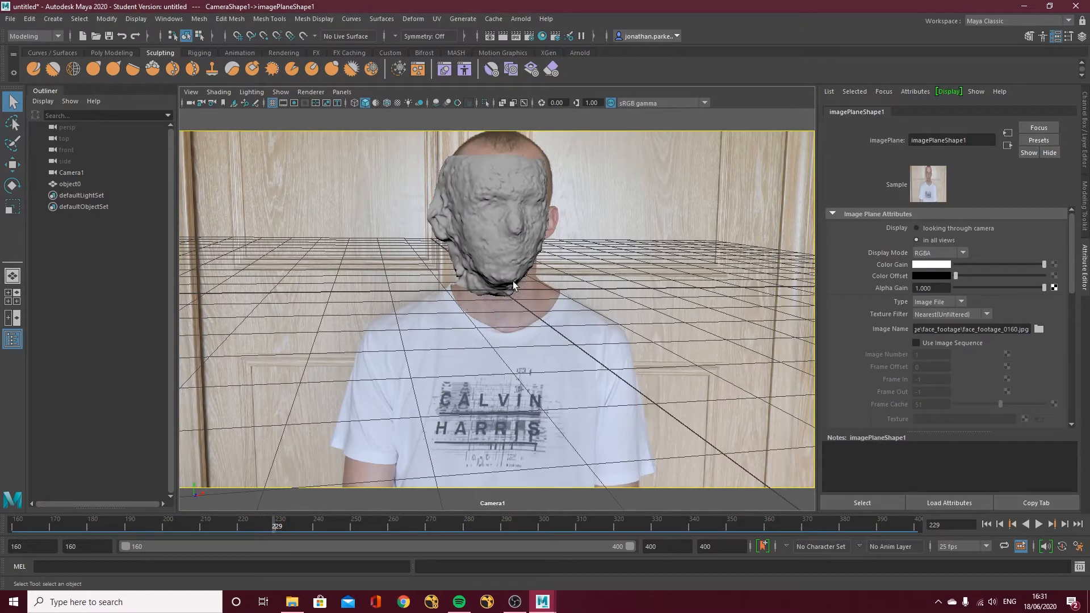
Enable Use Image Sequence on the image plane and play through the timeline to check the mesh against the footage.
left_click(916, 343)
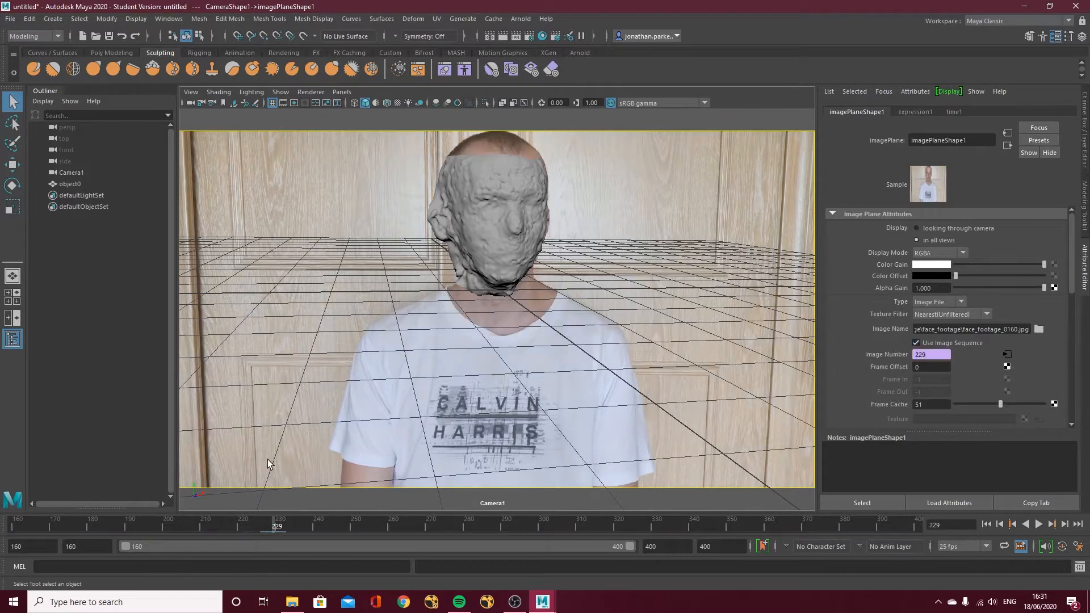
key("alt+v")
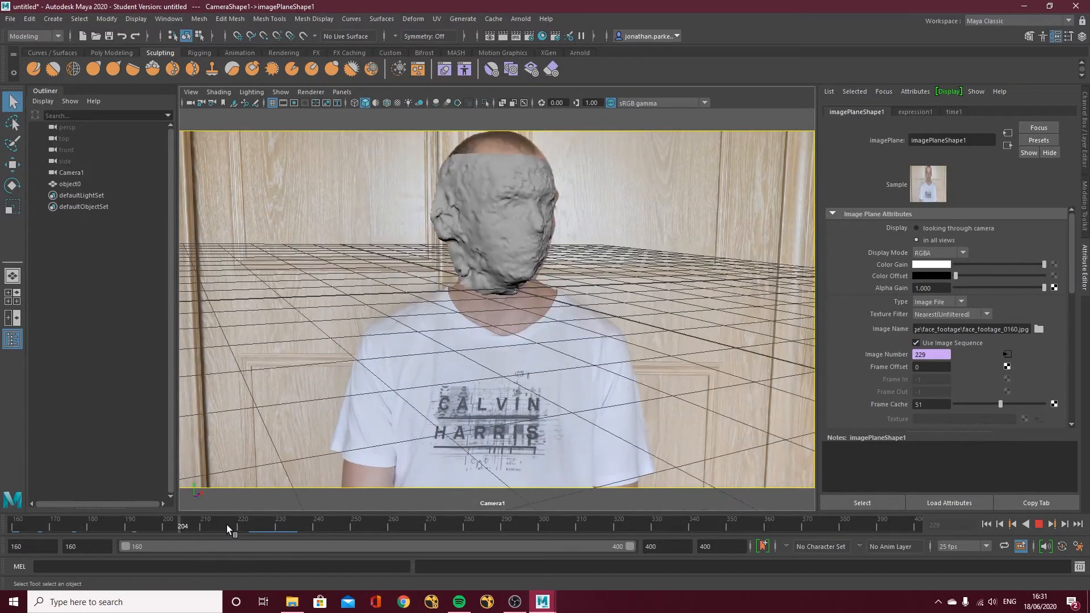
key("alt+v")
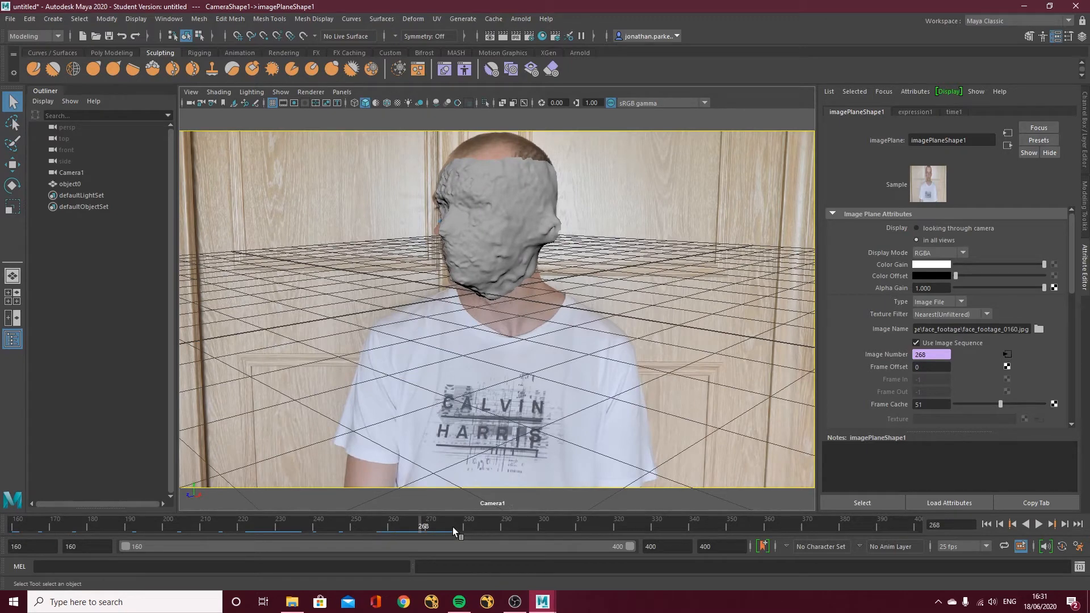
key("alt+v")
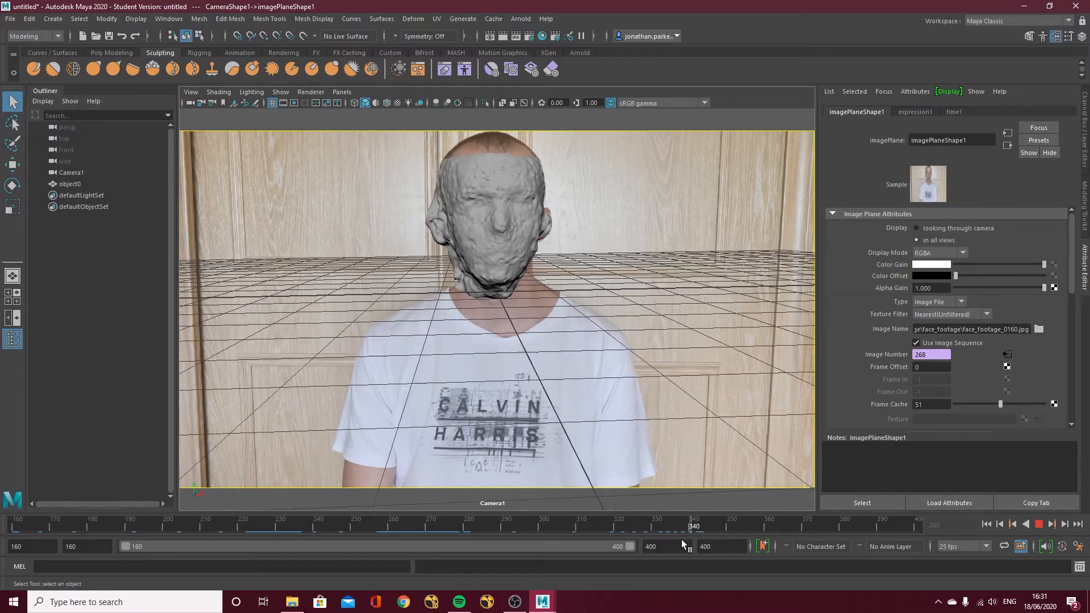
left_click(434, 525)
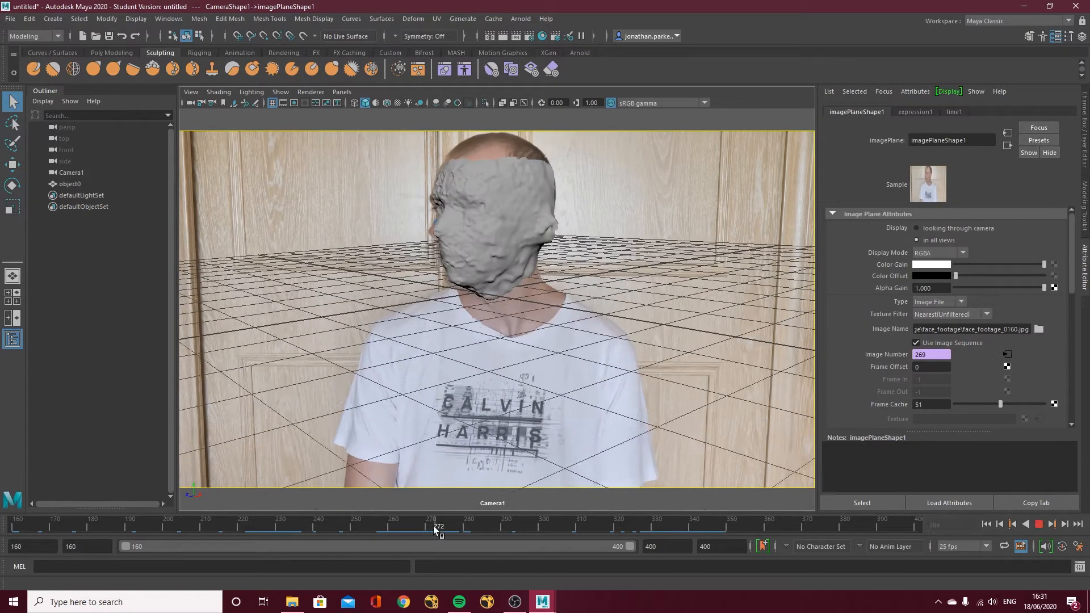
left_click_drag(433, 526, 406, 528)
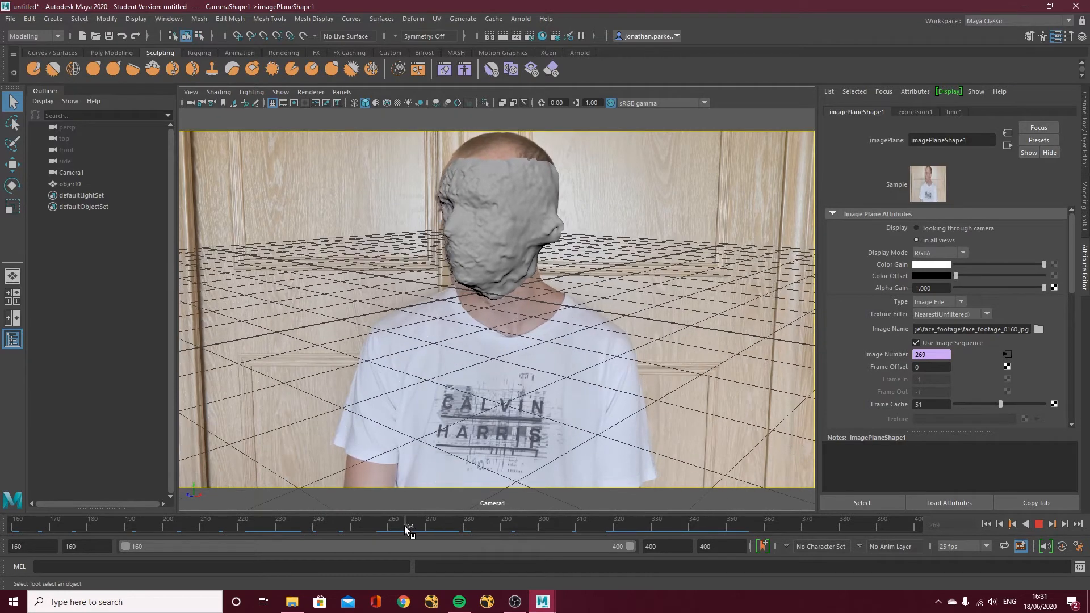
Hide the viewport grid, check the head alignment at other frames, and display the Resolution Gate for Camera1.
left_click(272, 103)
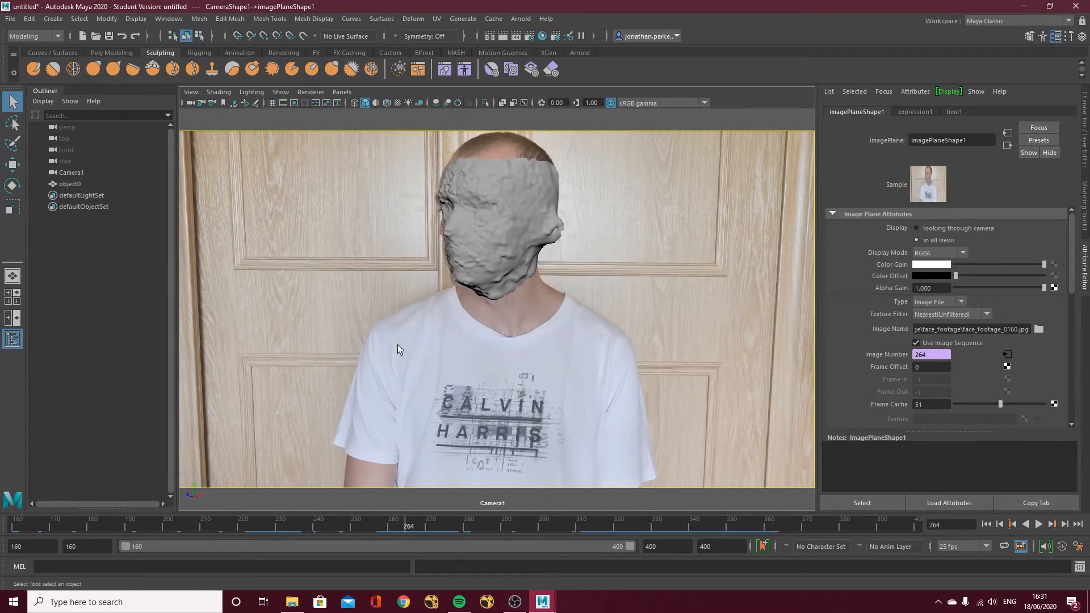
left_click_drag(397, 525, 319, 529)
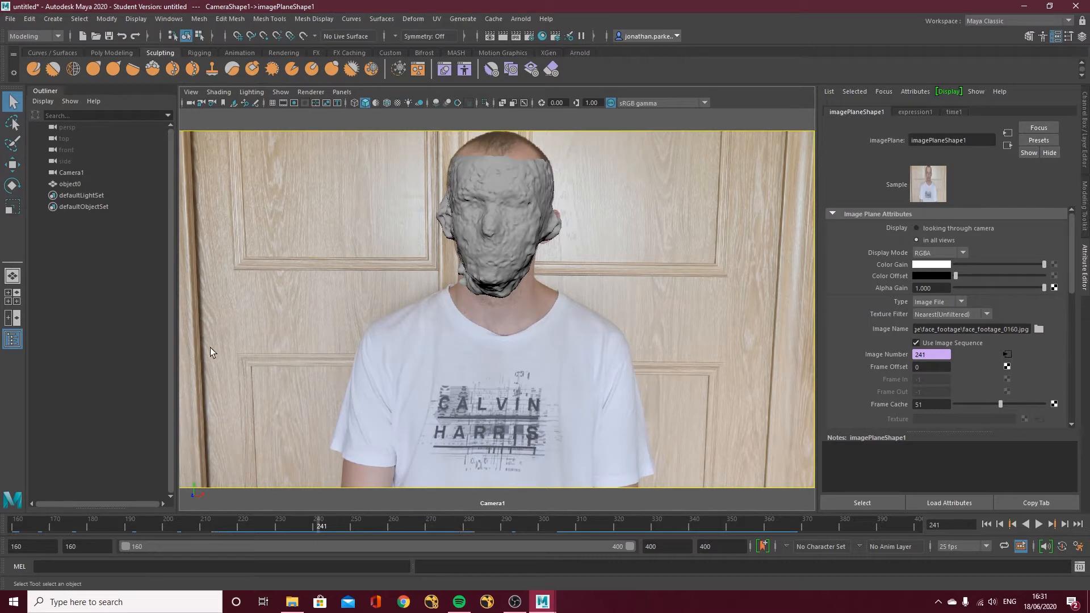
left_click(191, 91)
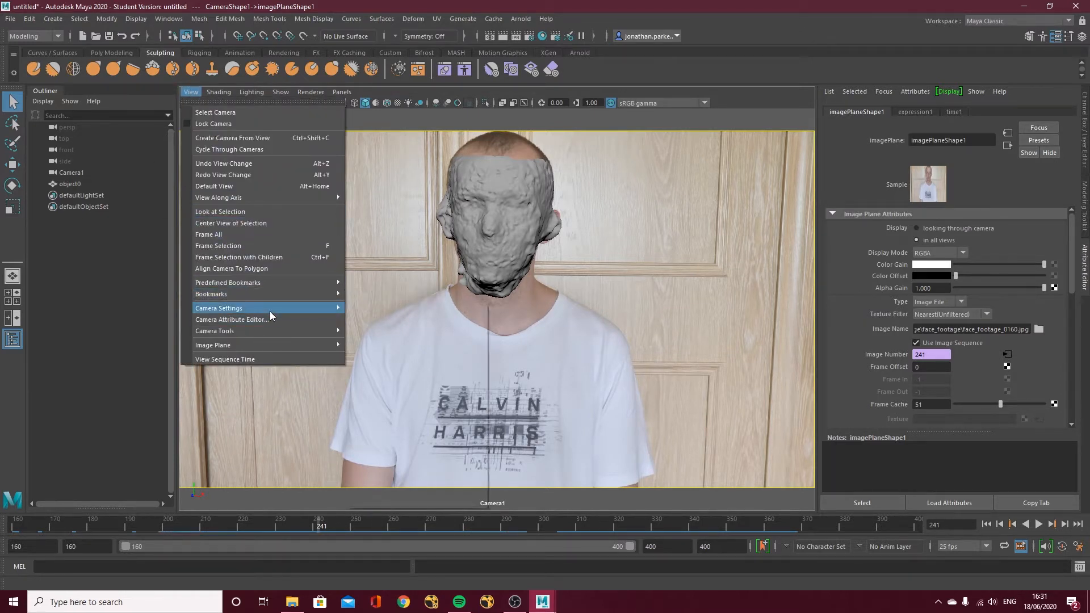
mouse_move(270, 311)
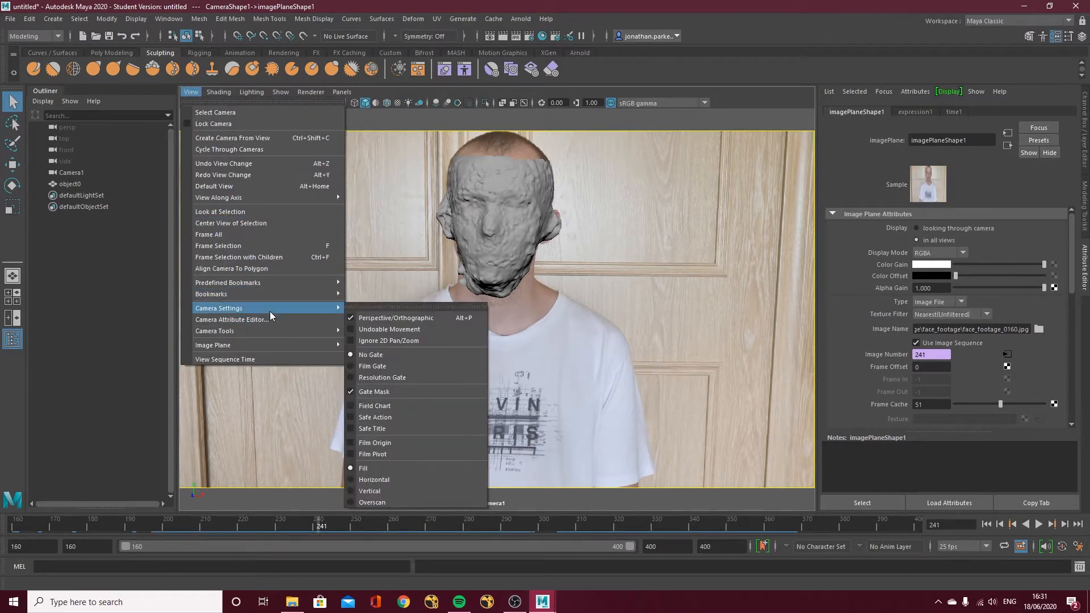
left_click(396, 378)
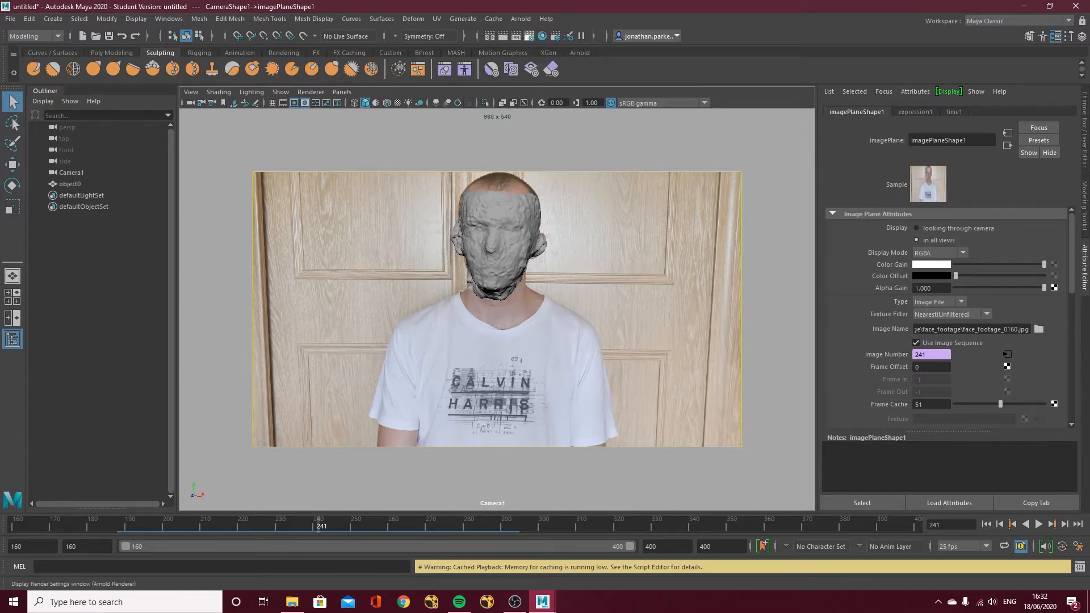
Set the render image size to the HD_1080 preset in the Render Settings.
left_click(529, 36)
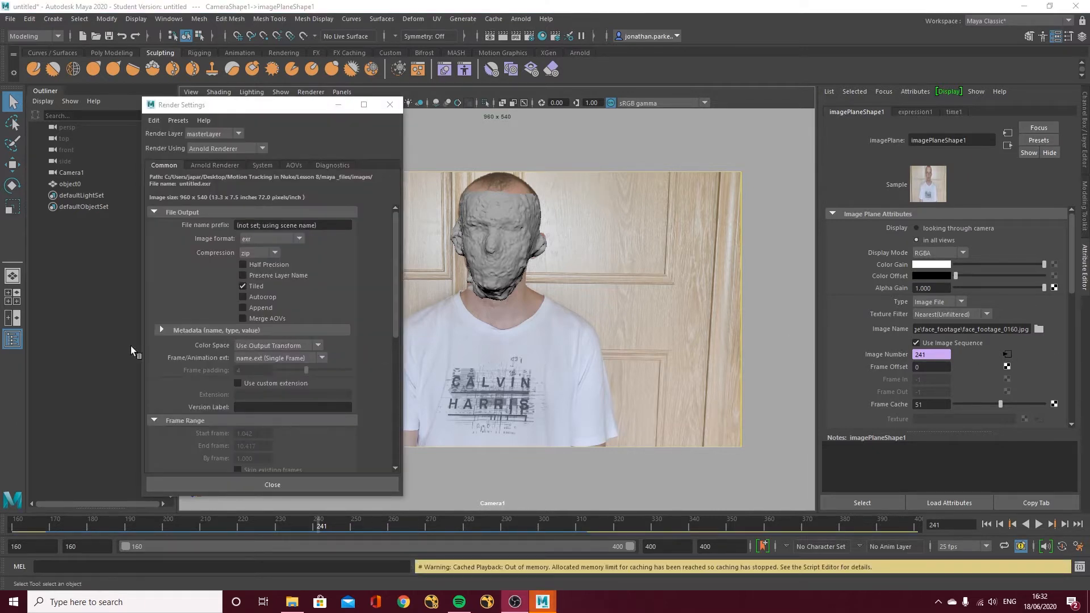
scroll(250, 363, "down", 3)
scroll(250, 363, "down", 3)
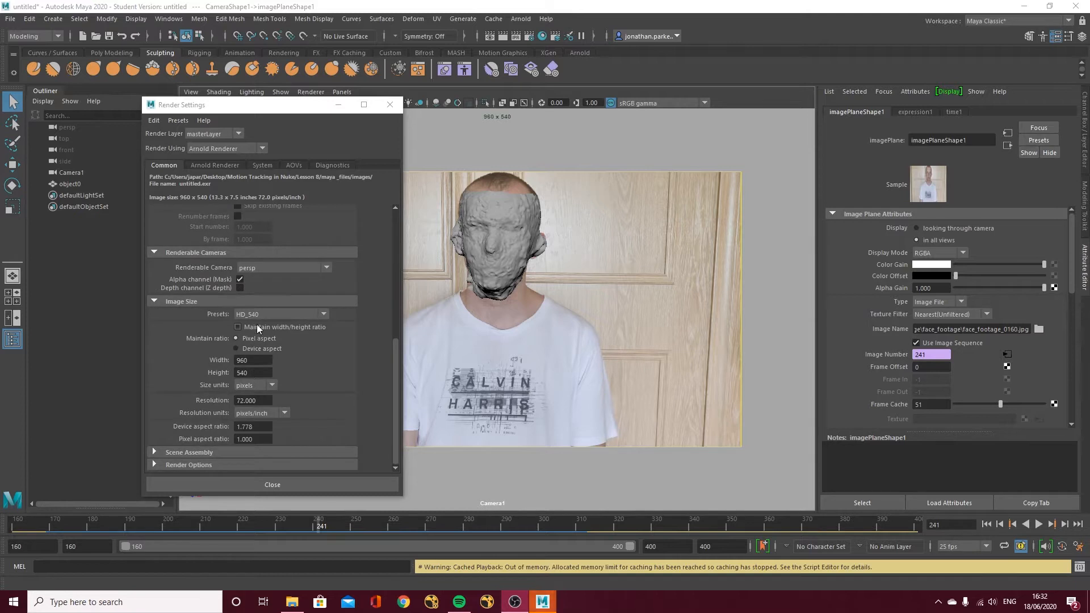
left_click(270, 314)
scroll(261, 414, "down", 1)
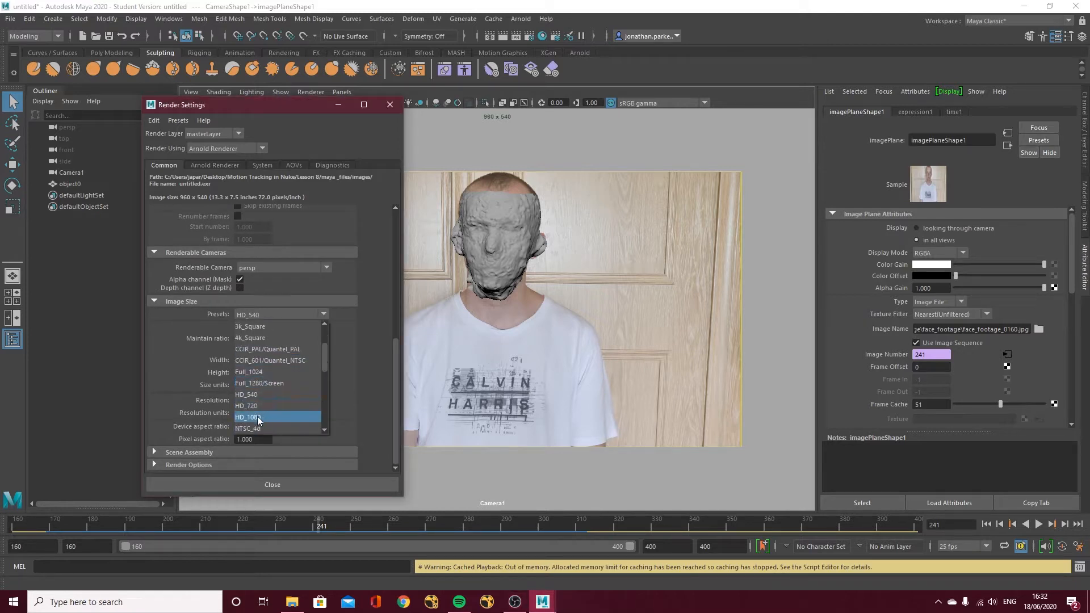
left_click(257, 416)
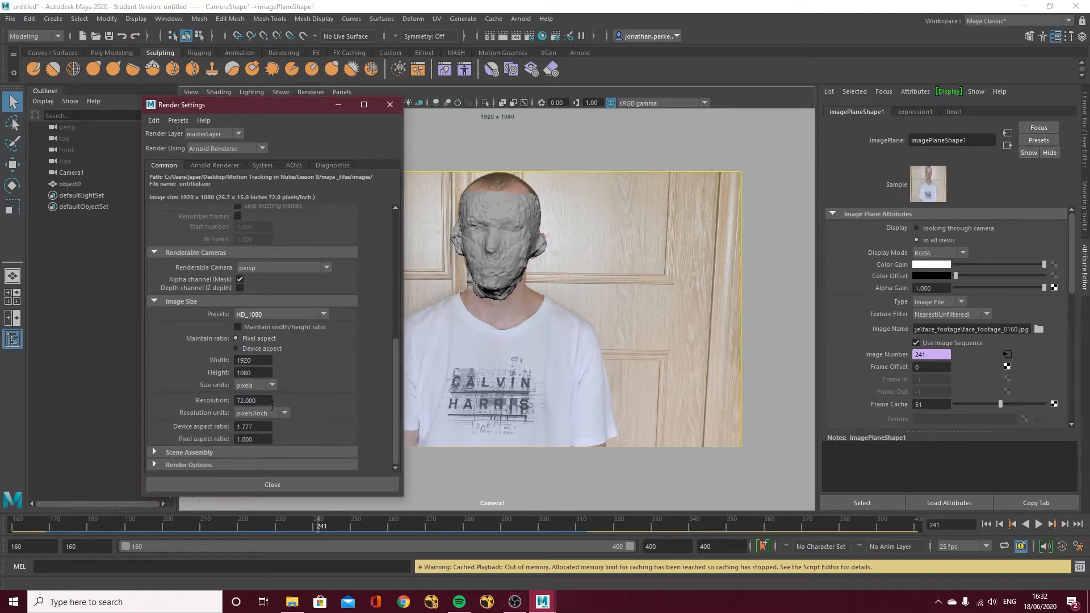
left_click(384, 107)
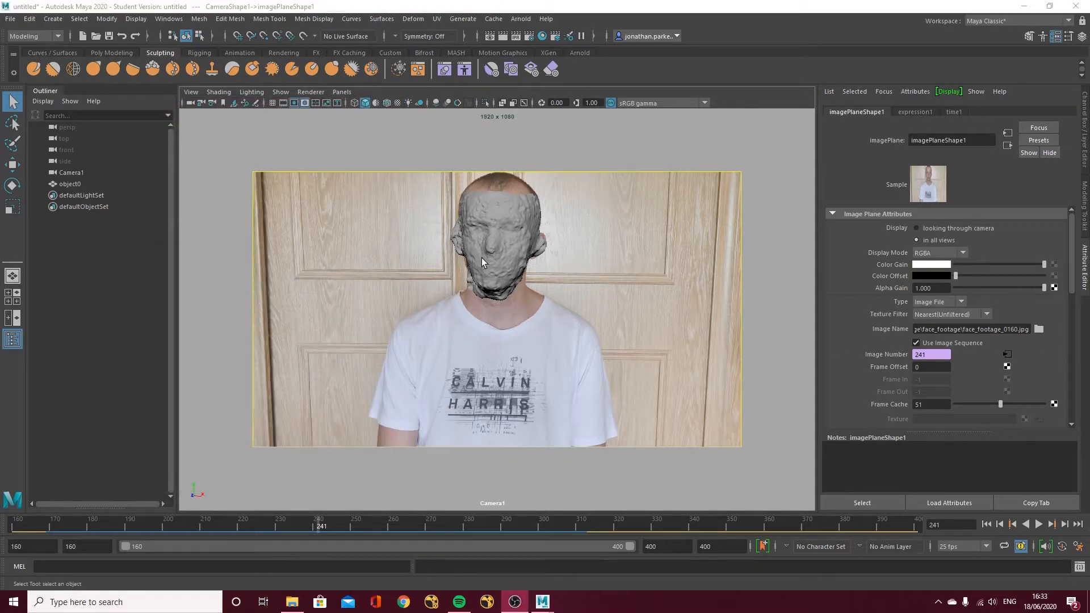
Switch the face mesh object0 to vertex mode and pull a vertex on the jaw's edge slightly outward using soft selection.
right_click(506, 264)
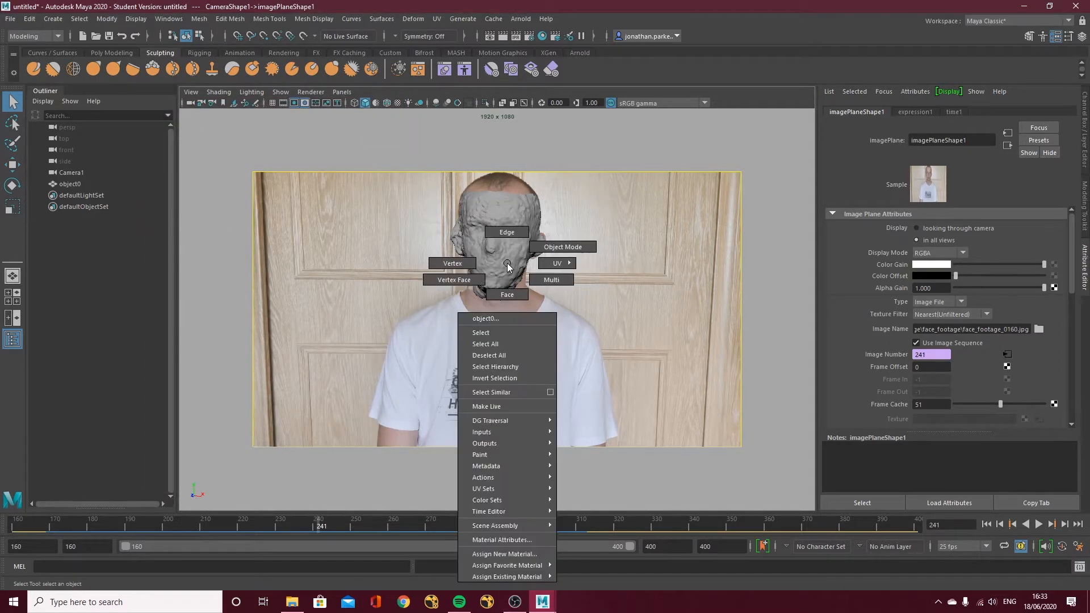
left_click(504, 260)
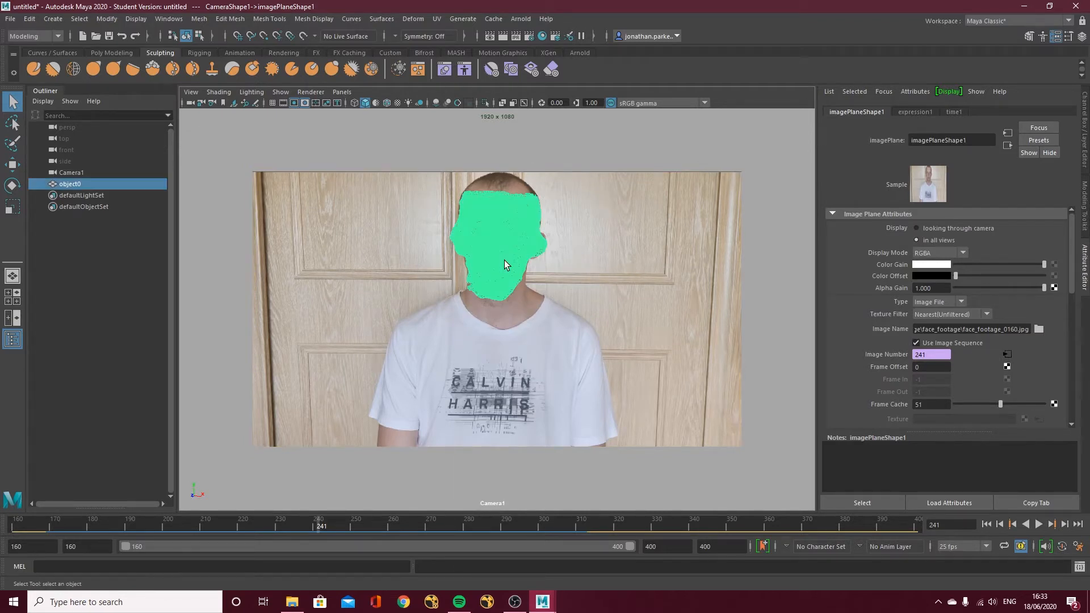
right_click_drag(504, 260, 539, 281)
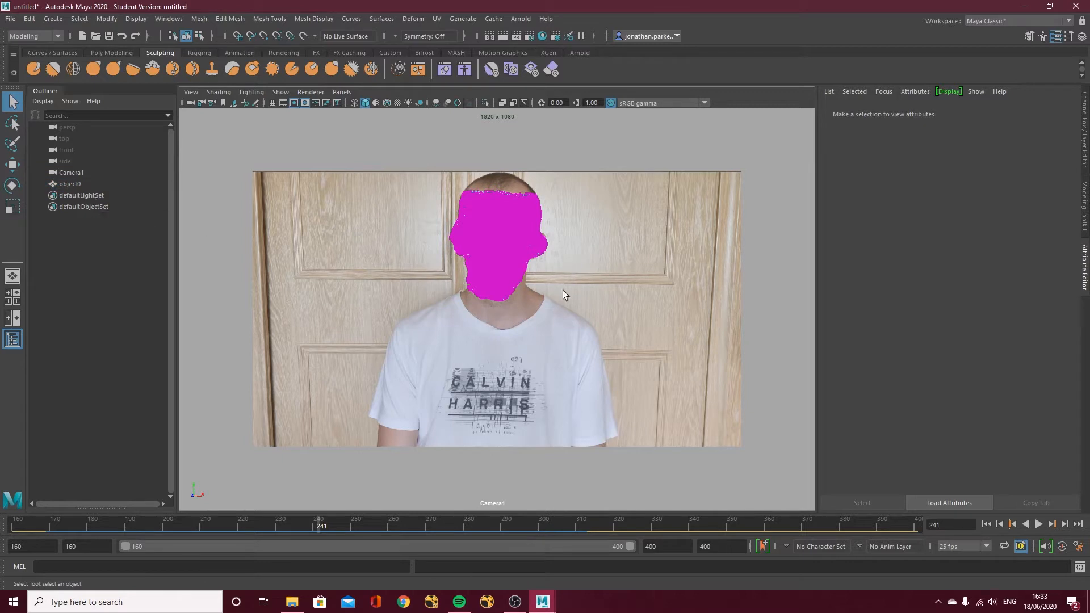
left_click(515, 279)
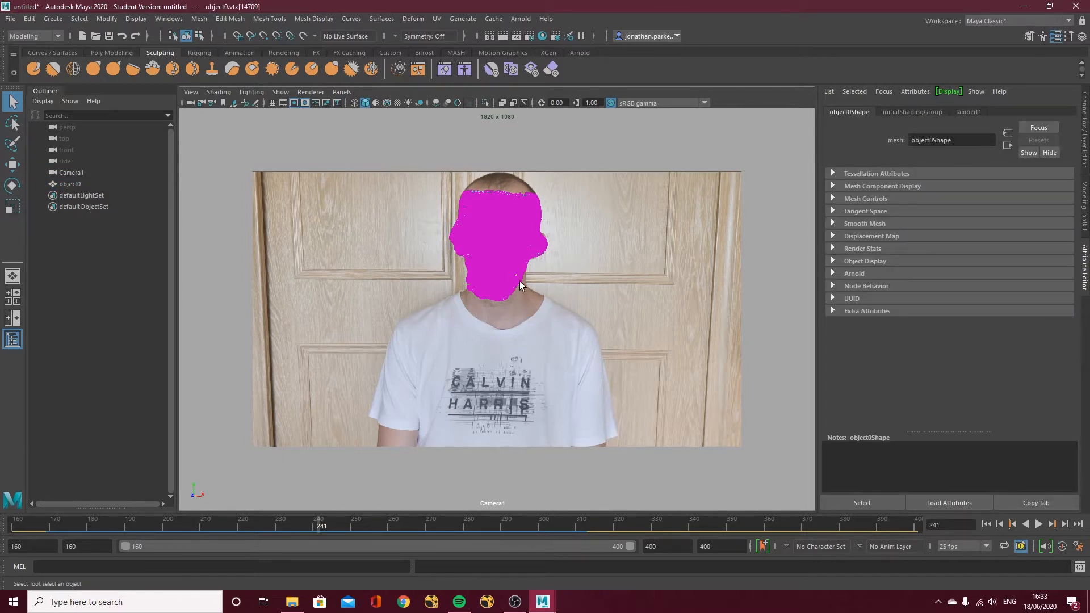
left_click(13, 165)
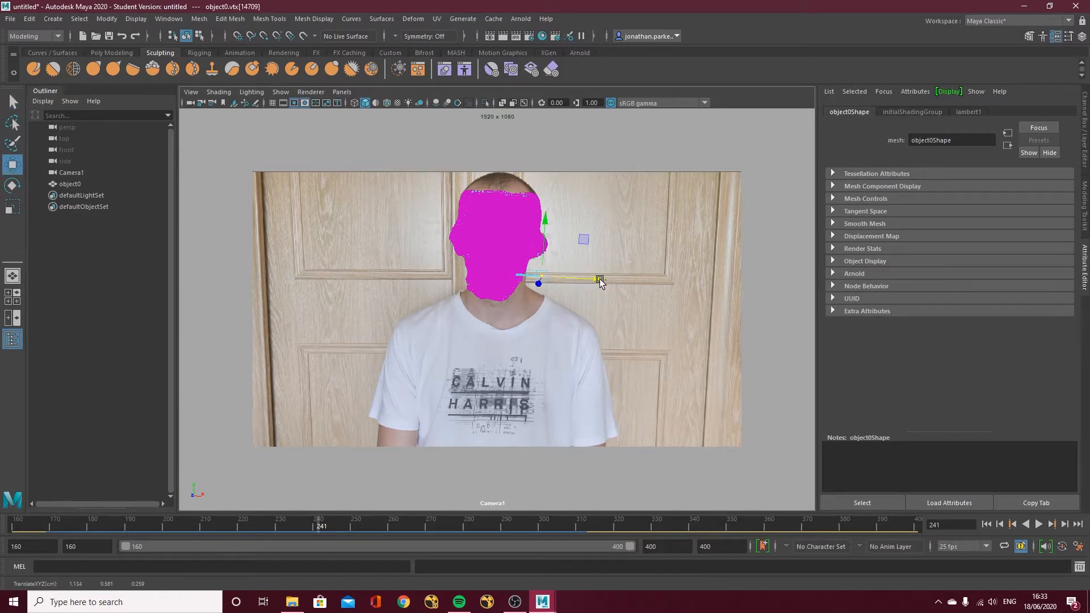
key("ctrl+z")
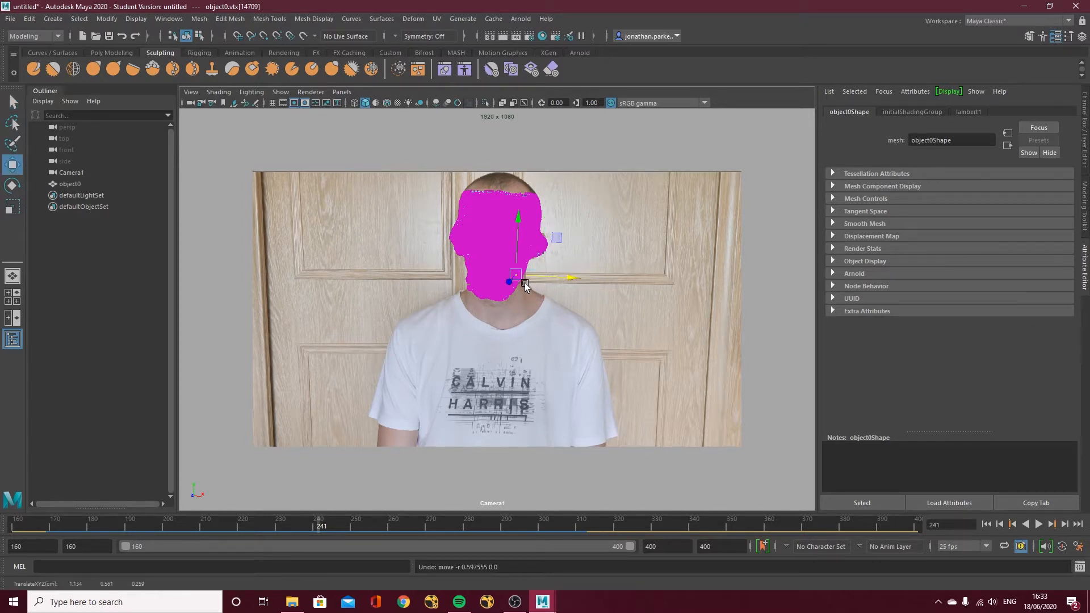
key("b")
left_click_drag(521, 278, 574, 278)
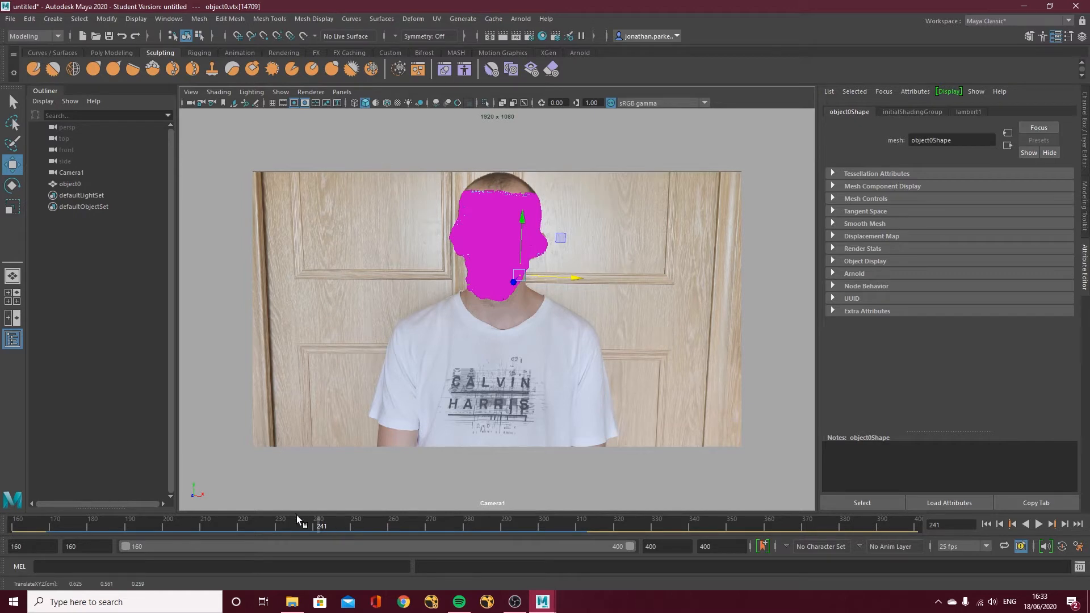
key("q")
key("ctrl+s")
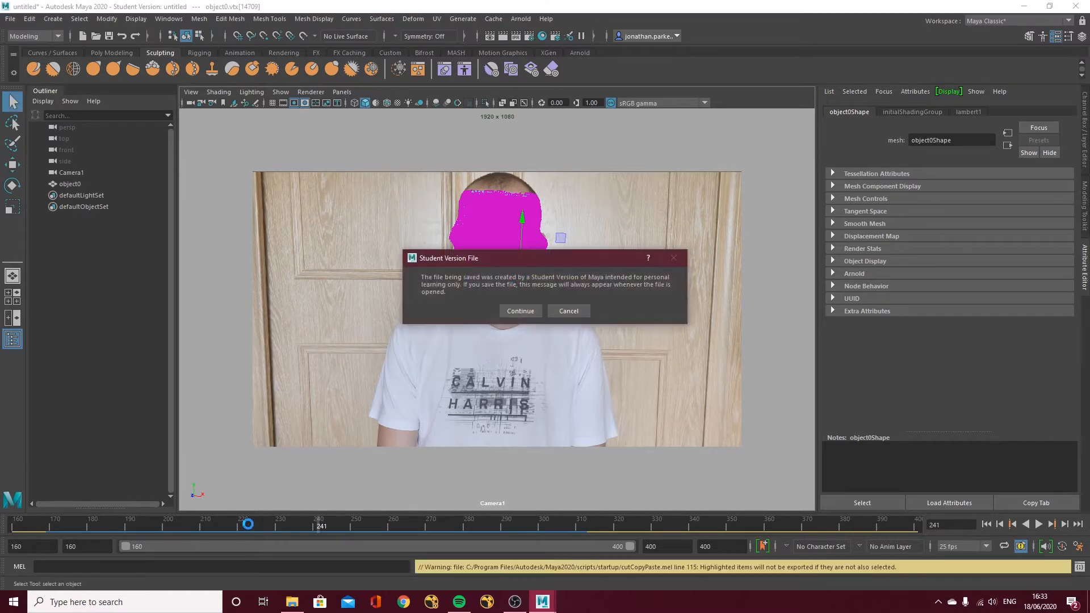
left_click(520, 311)
Move to frame 210 on the timeline and select the viewport's current camera, Camera1.
key("w")
mouse_move(216, 523)
left_mouse_down()
mouse_move(191, 522)
mouse_move(203, 523)
left_mouse_up()
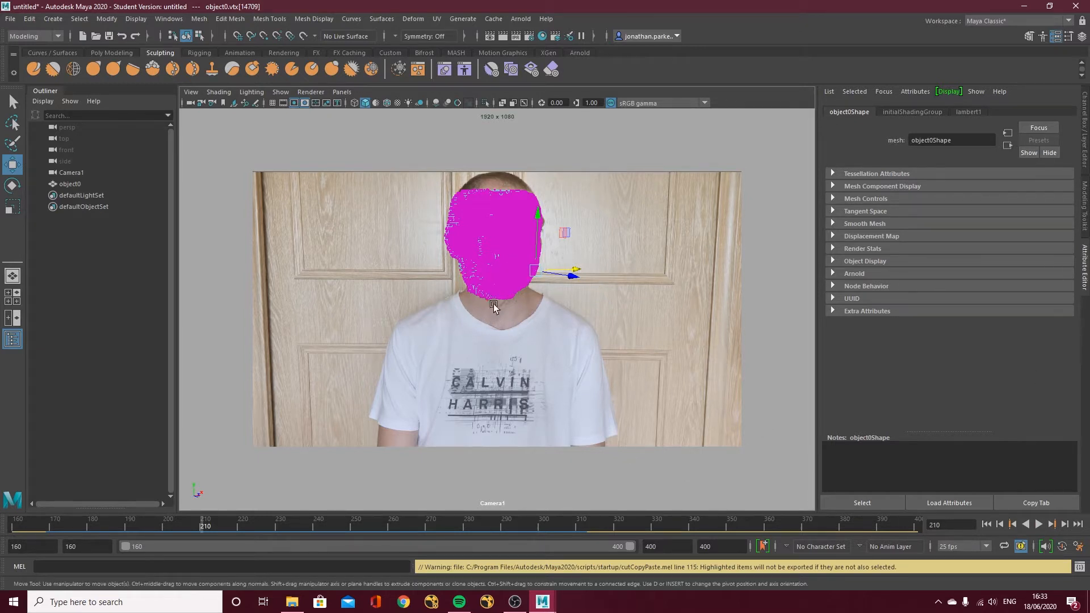
left_click(191, 93)
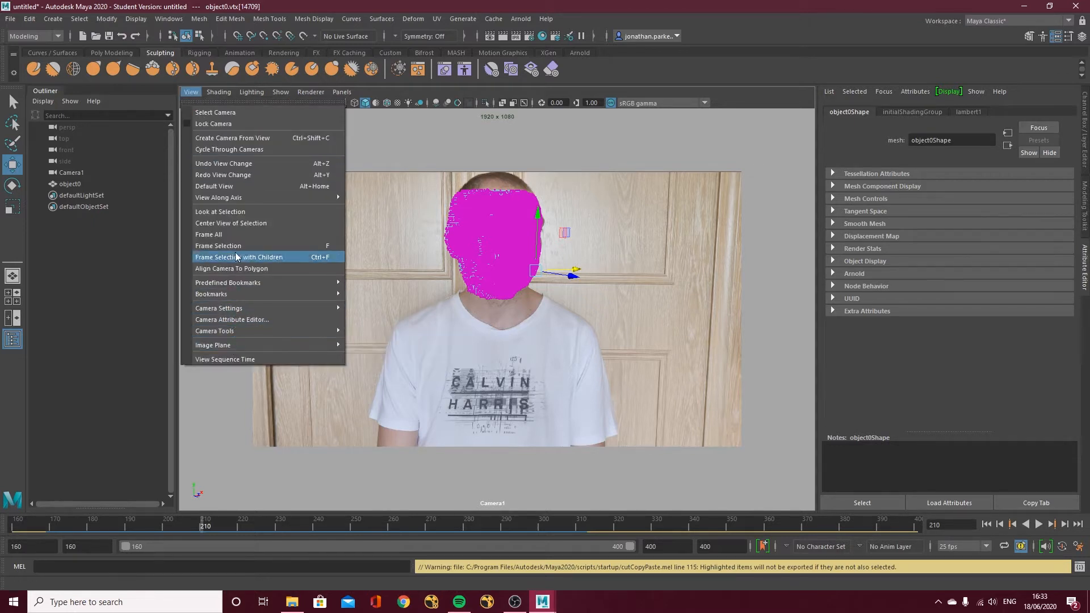
left_click(227, 112)
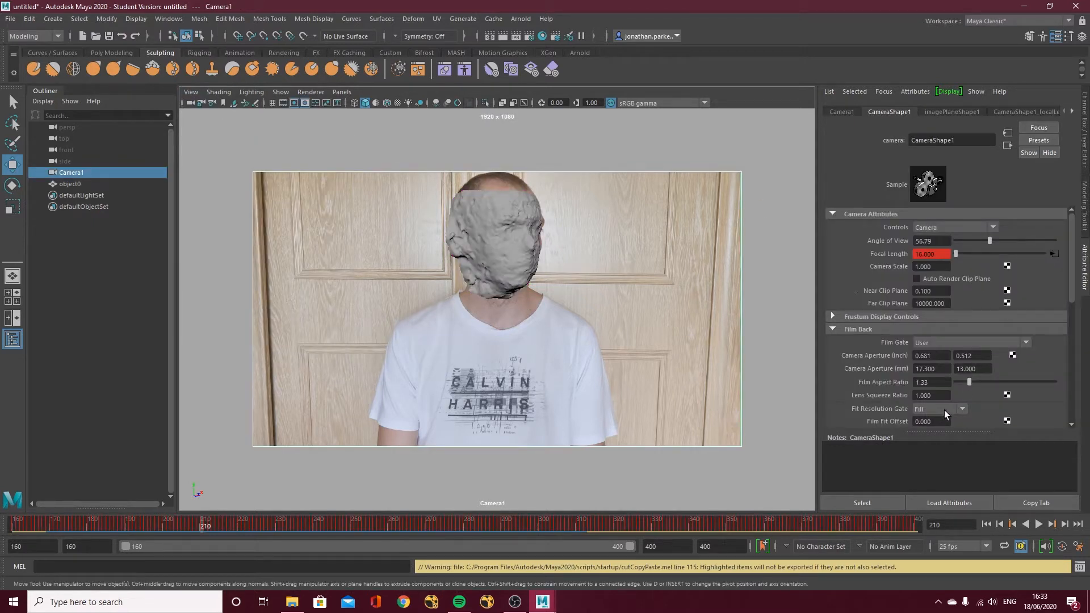
Set Camera1's Overscan to 0.8 in its display options to enlarge the face in the view.
scroll(876, 373, "down", 6)
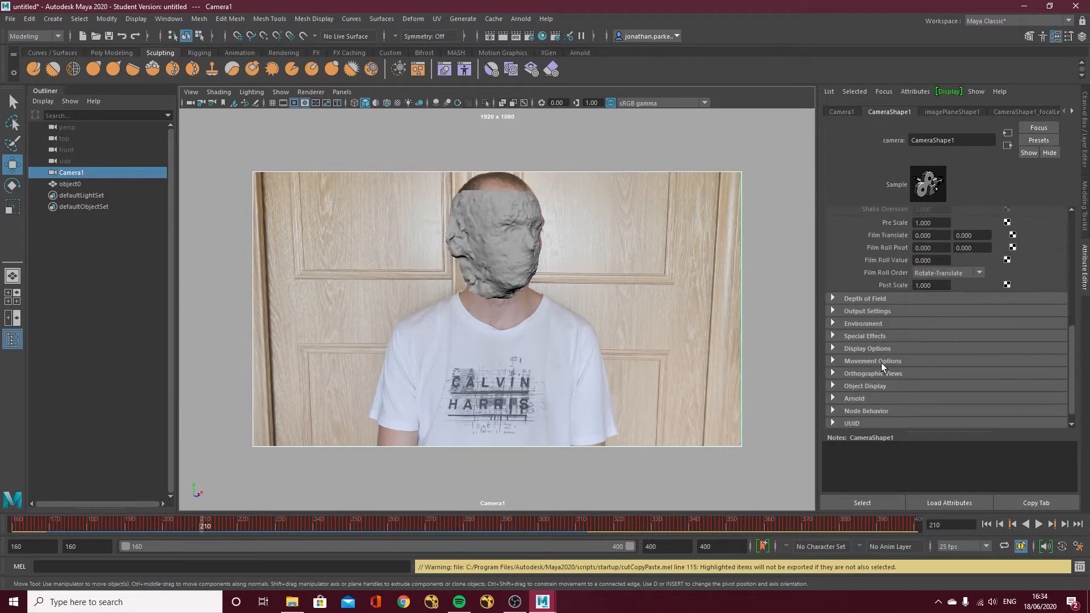
left_click(834, 348)
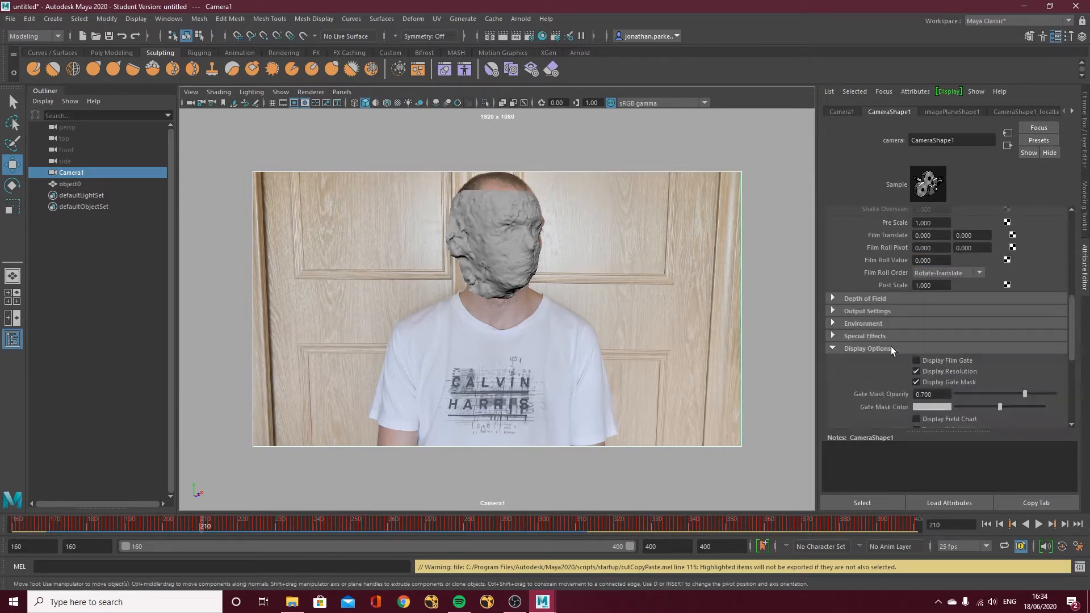
scroll(880, 386, "down", 5)
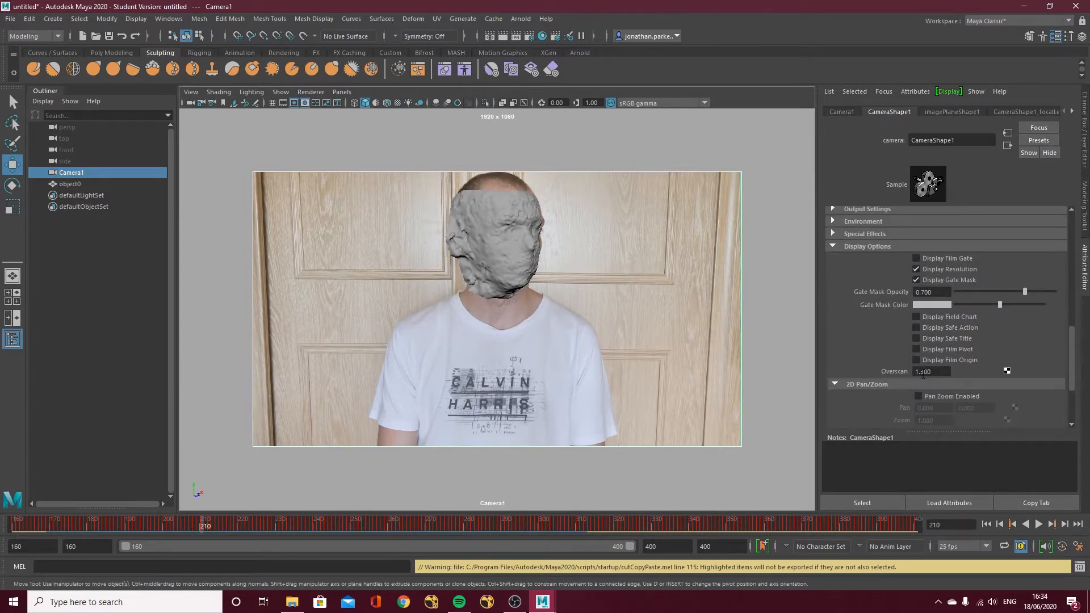
left_click(921, 371)
key("Return")
left_click(937, 373)
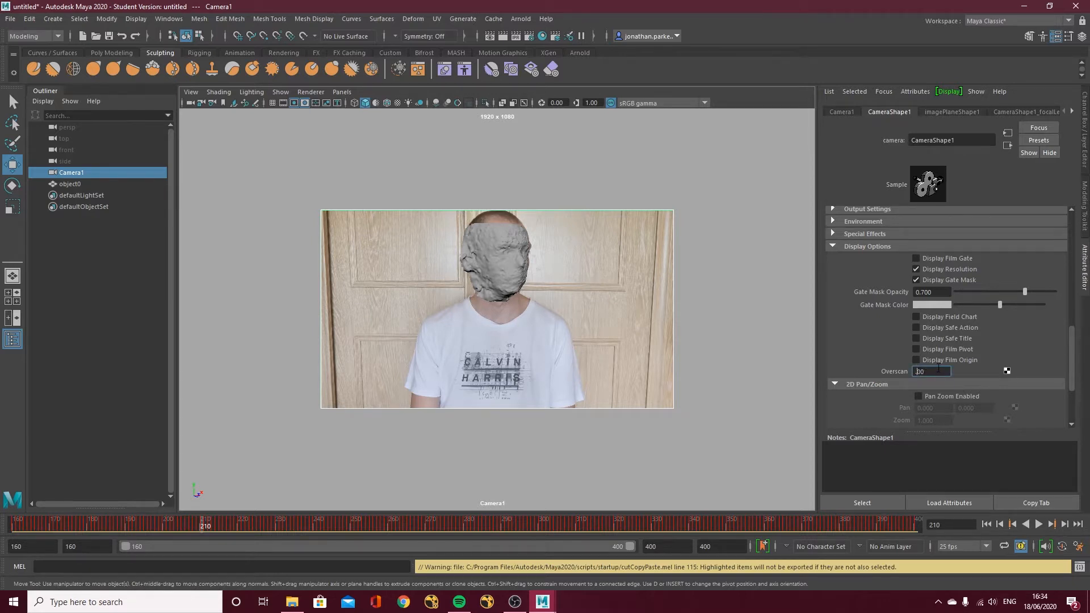
type("0")
key("Return")
Enable 2D Pan/Zoom on Camera1 and set its vertical pan to 0.05, keeping the horizontal pan at 0.
scroll(964, 385, "down", 1)
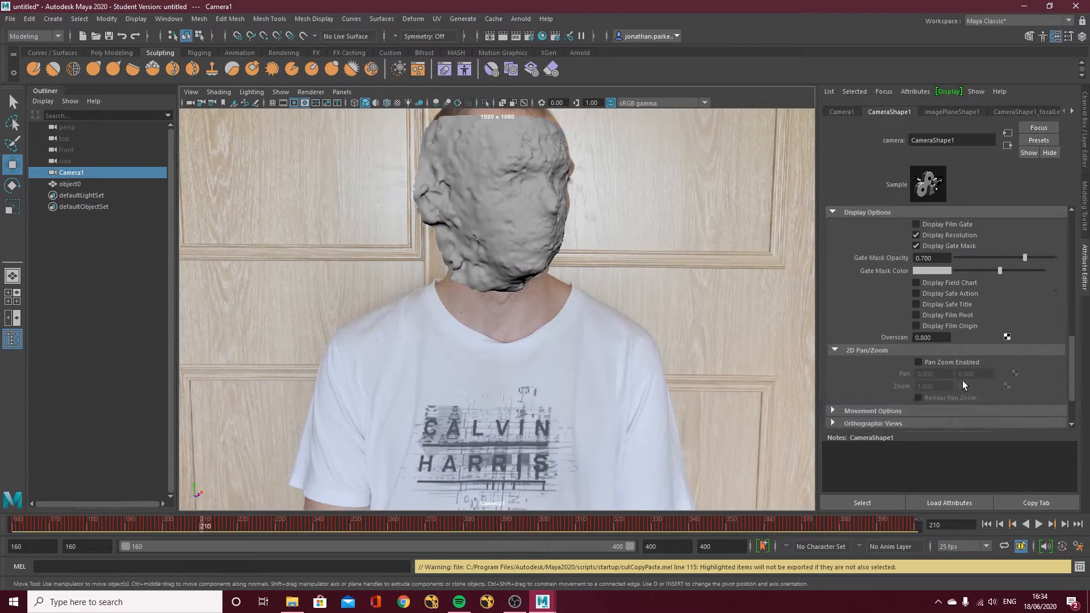
left_click(918, 362)
left_click(926, 373)
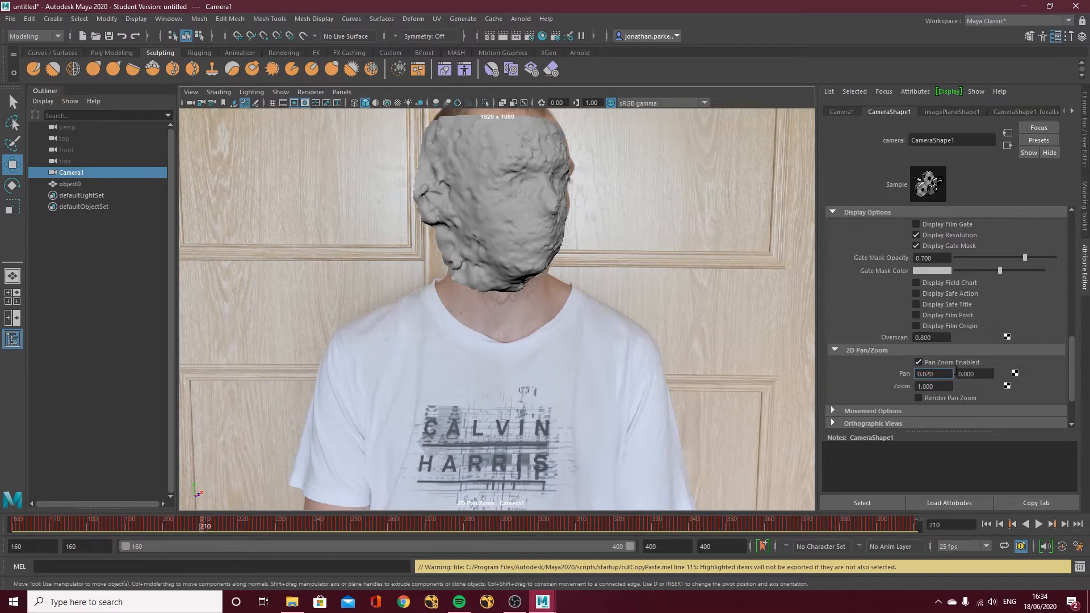
key("Return")
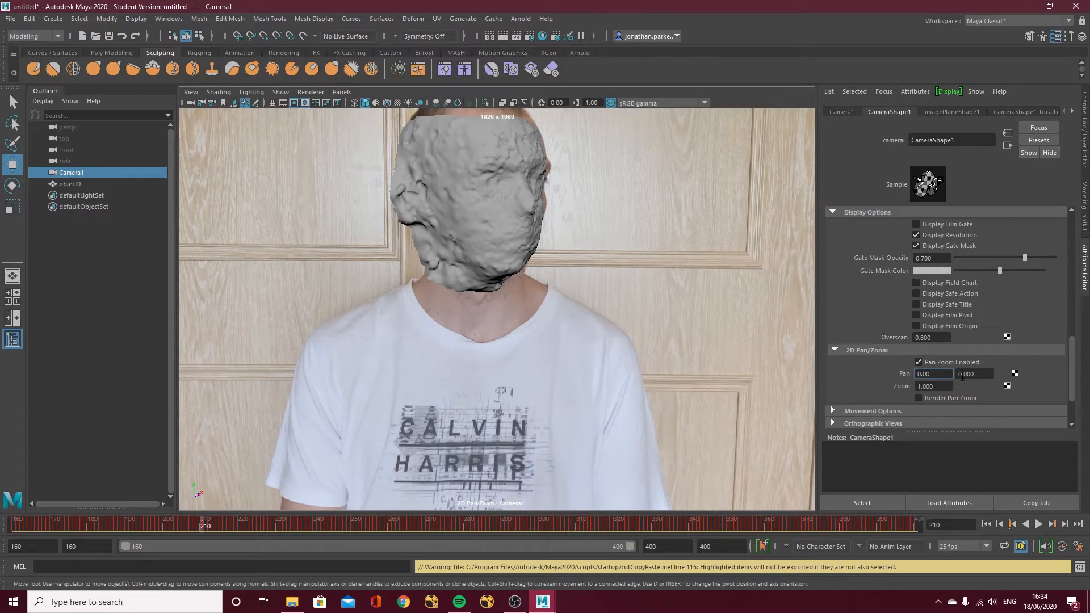
left_click(965, 374)
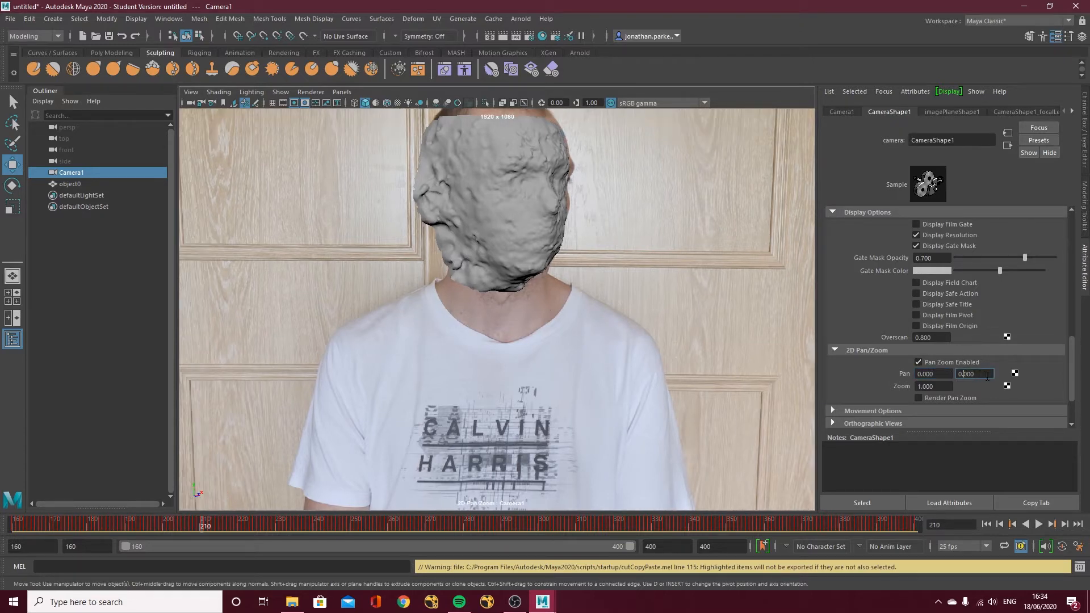
key("BackSpace")
type("5")
key("Return")
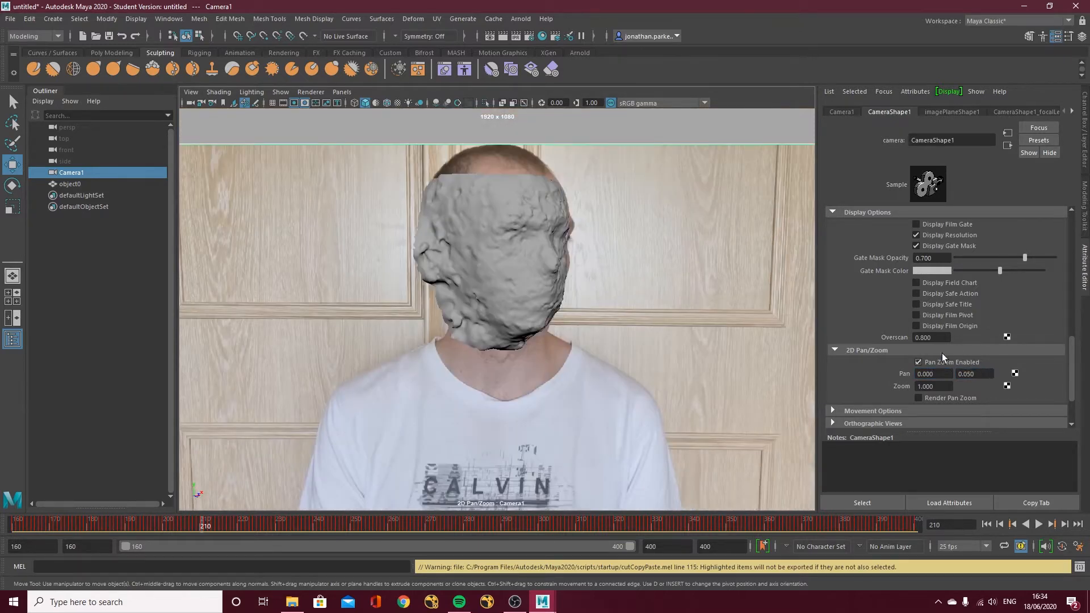
Return the face mesh to vertex mode and pull the eye-level vertex on its outer edge toward the footage's face outline with soft selection.
left_click(570, 223)
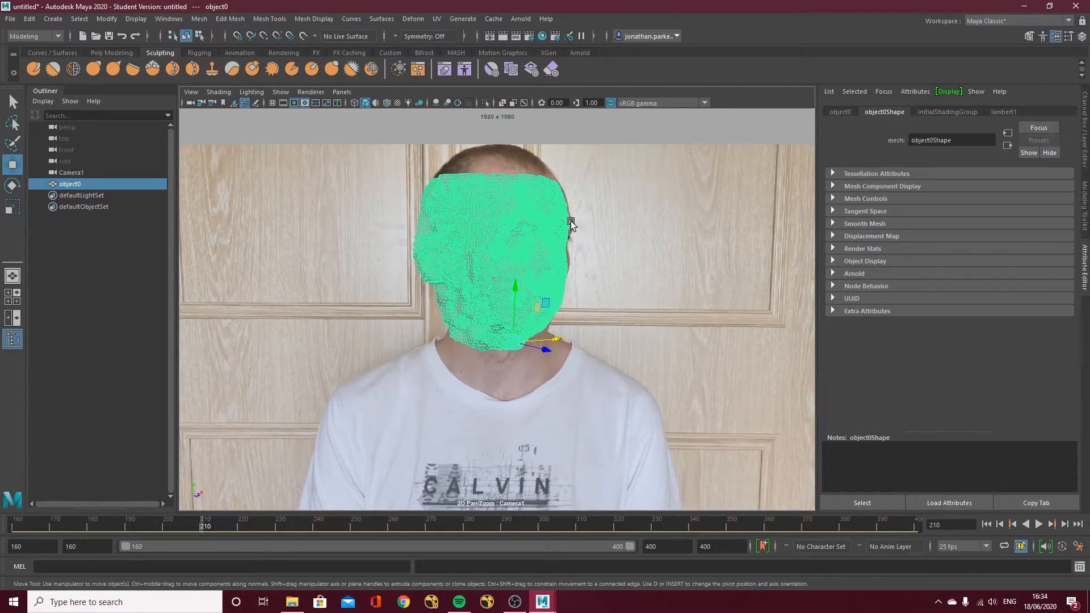
right_click_drag(571, 221, 519, 221)
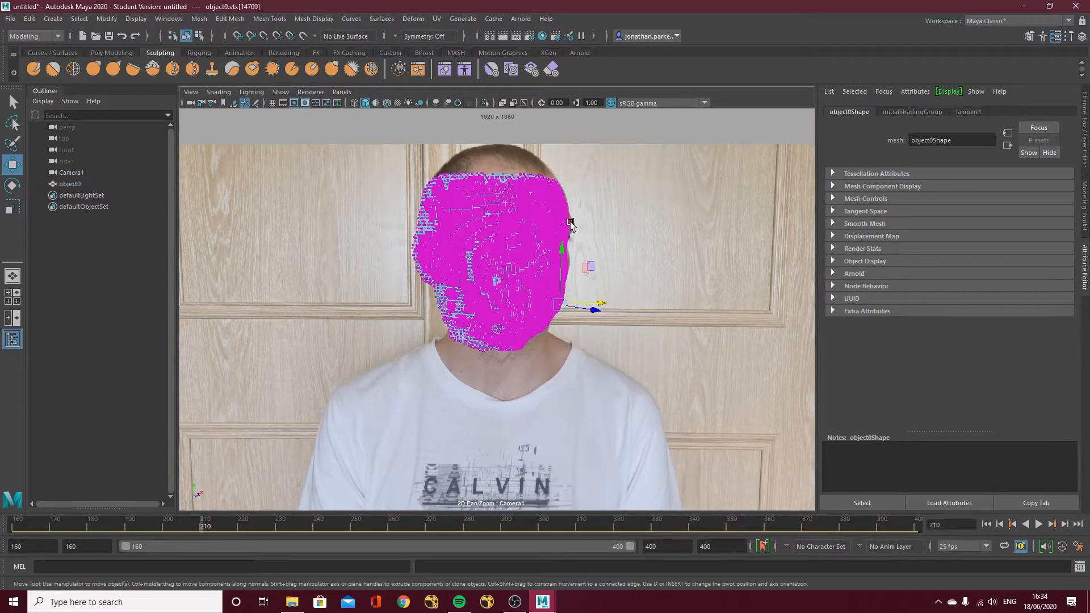
left_click(571, 223)
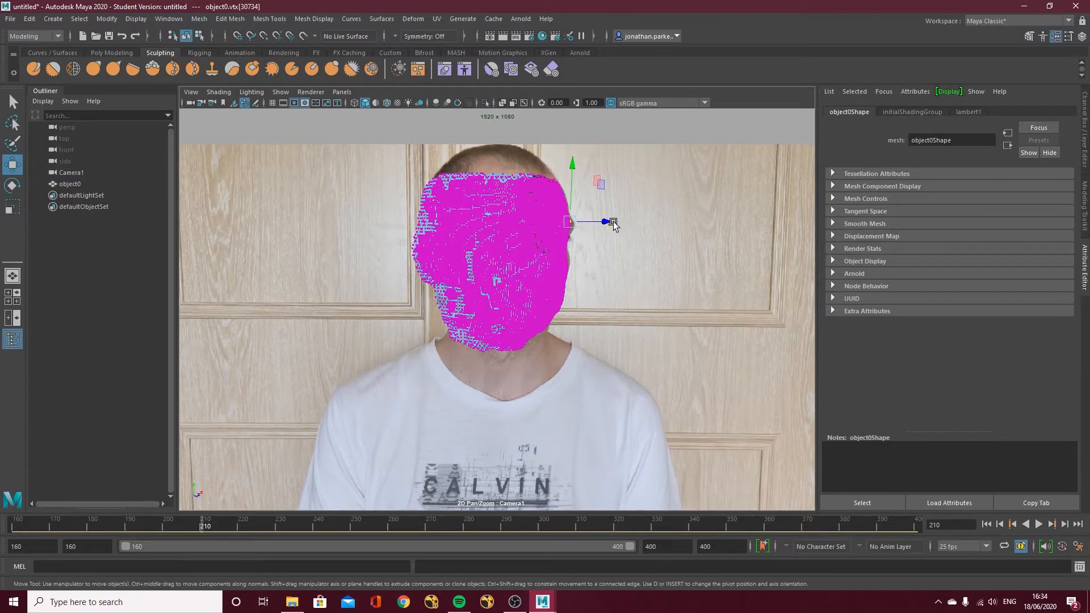
left_click_drag(611, 225, 532, 243)
key("b")
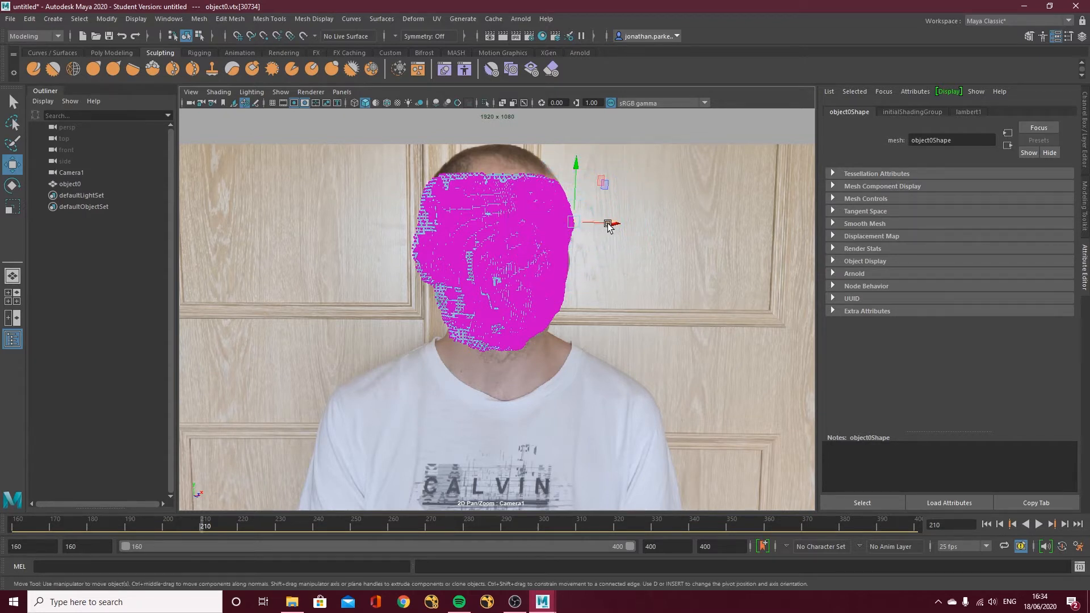
Pull a vertex on the lower jaw outward with soft selection to match the jawline at frame 210.
left_click(541, 330)
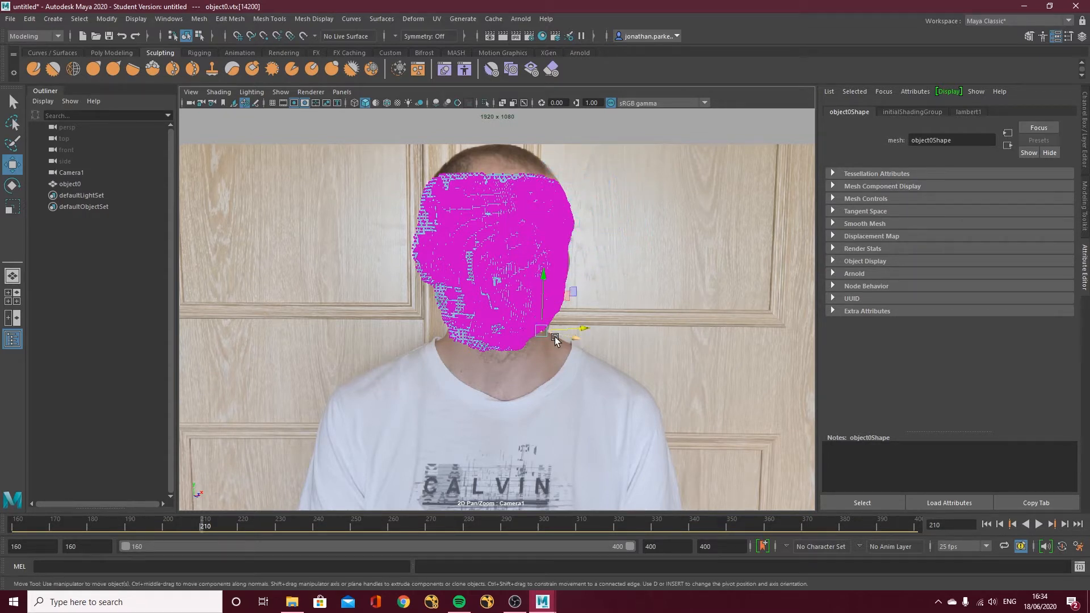
left_click_drag(572, 338, 564, 318)
key("b")
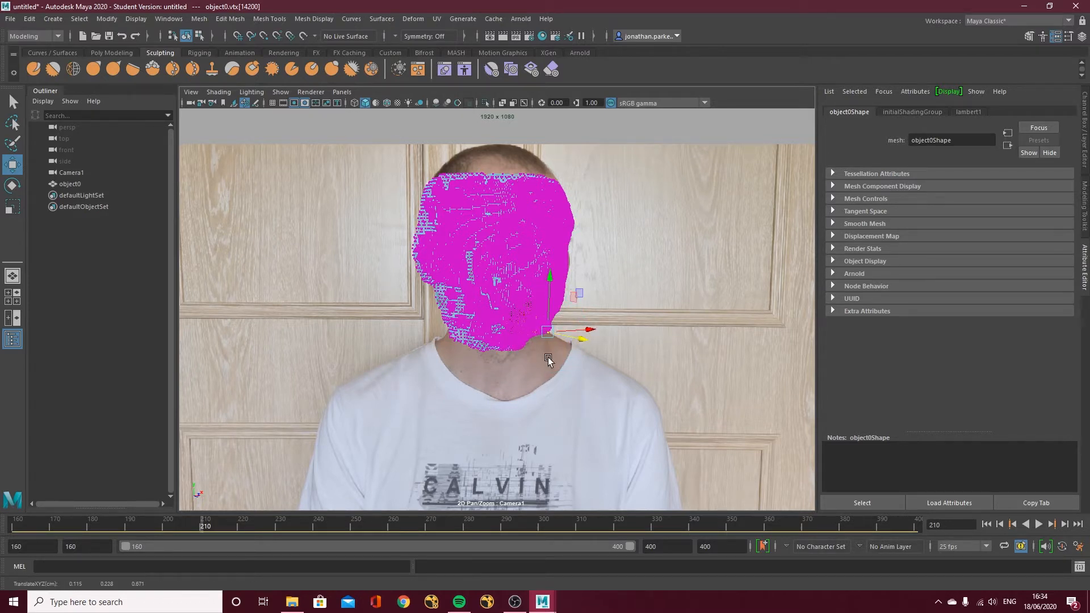
Go to frame 282 and pull the nose-tip vertex forward with soft selection to match the nose in the profile footage.
key("alt+v")
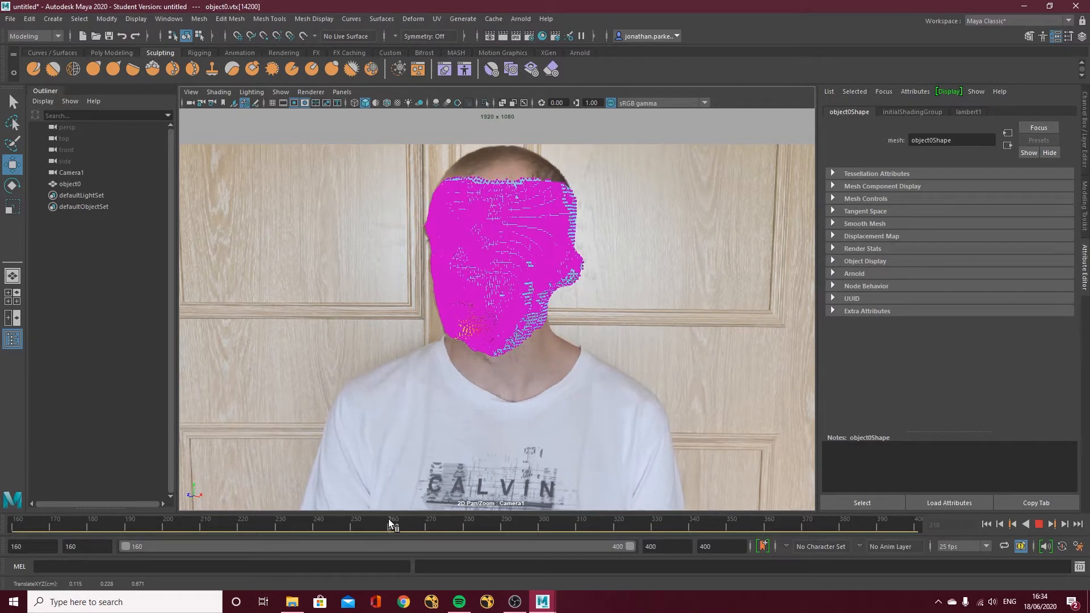
left_click_drag(415, 511, 472, 502)
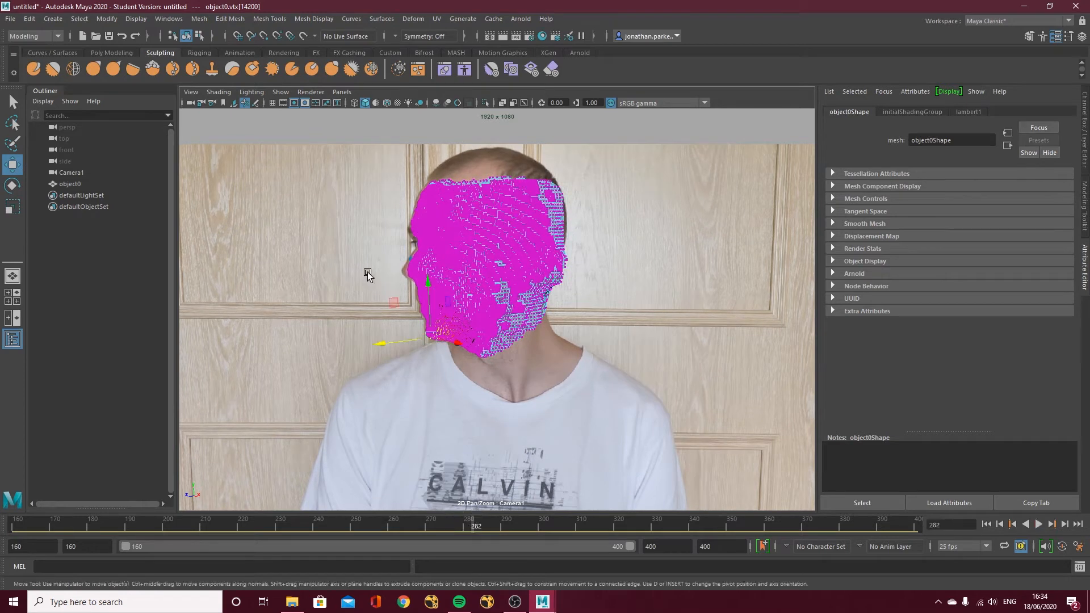
left_click(408, 271)
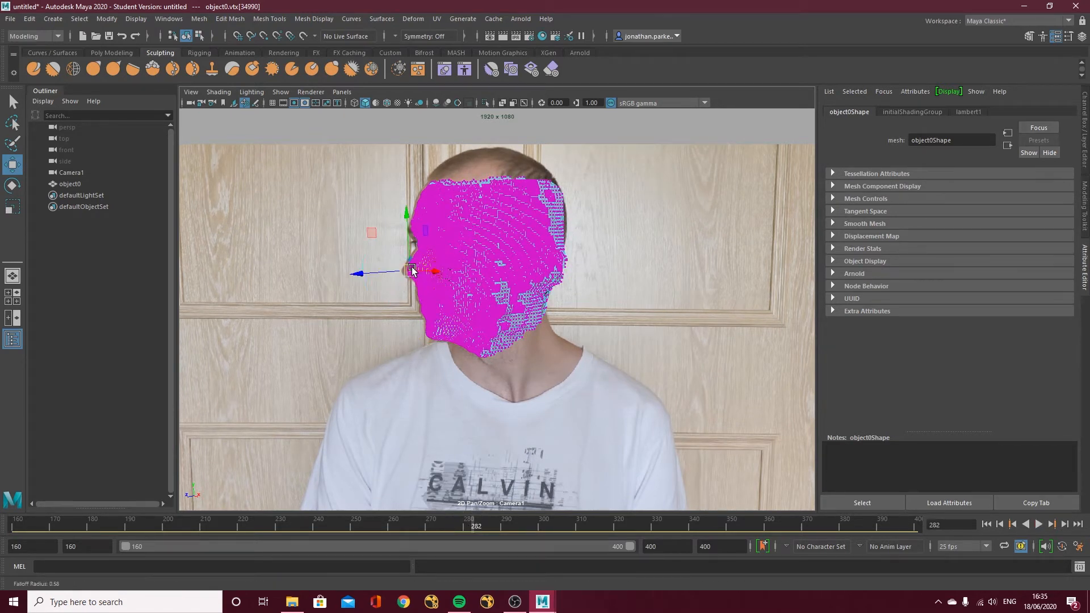
left_click_drag(411, 267, 359, 277)
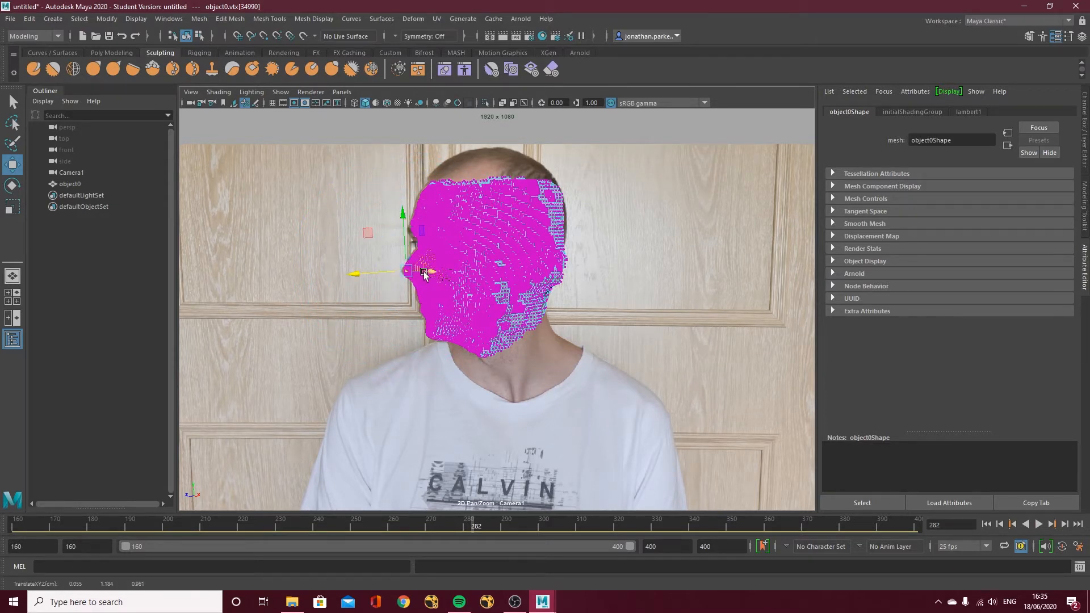
Undo the last nose-tip move, pull the tip again and adjust a nose-bridge vertex with soft selection to match the profile at frame 282.
key("ctrl+z")
left_click_drag(411, 268, 358, 275)
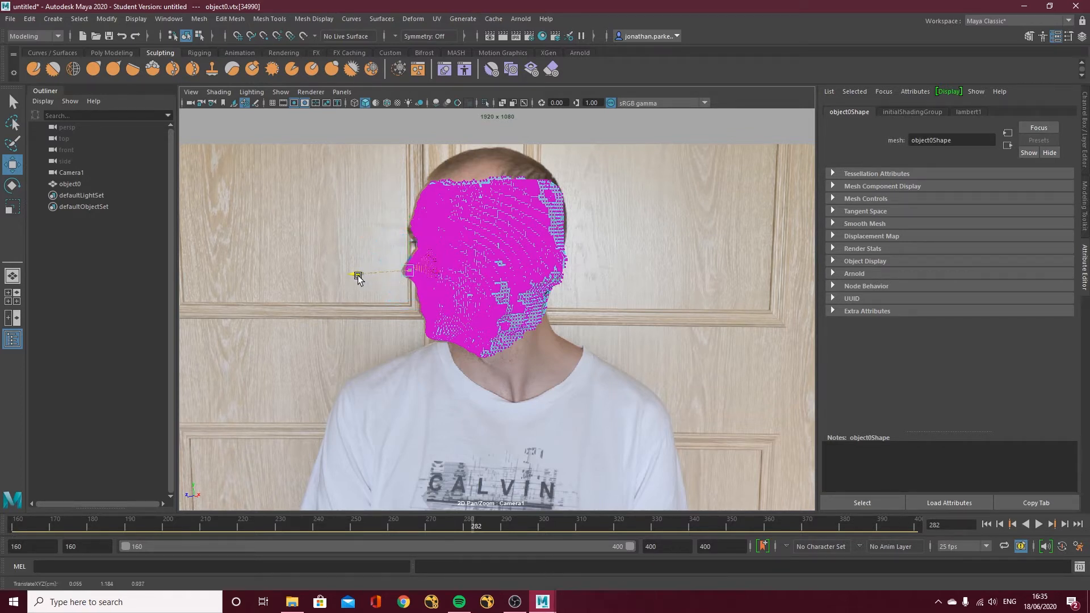
left_click(417, 248)
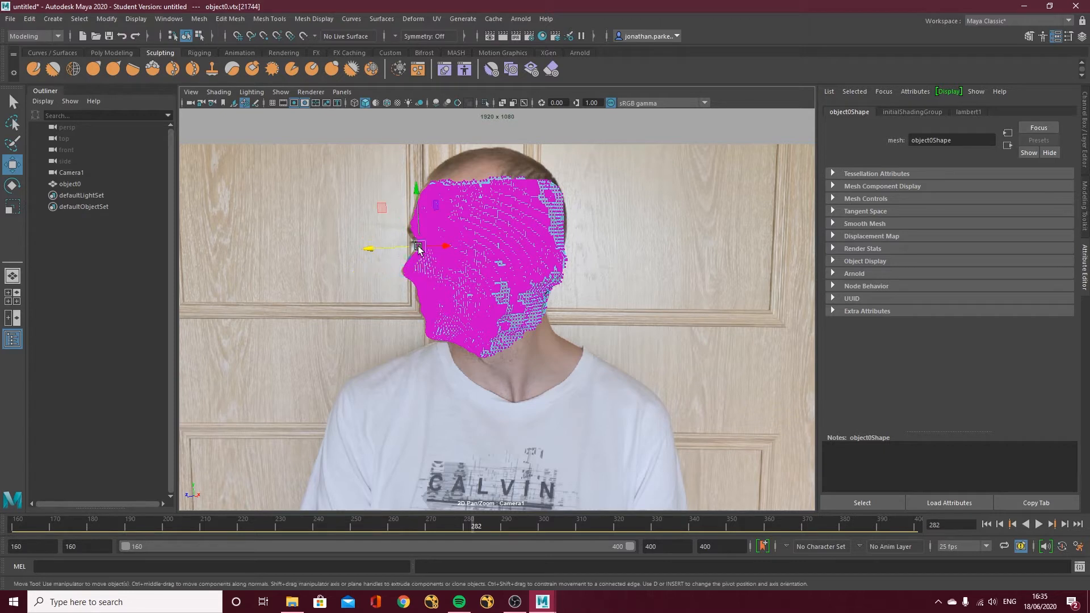
mouse_move(368, 250)
left_mouse_down()
mouse_move(429, 246)
mouse_move(371, 248)
left_mouse_up()
key("b")
Adjust a brow vertex and a forehead vertex along the profile with soft selection to match the footage.
left_click(411, 228)
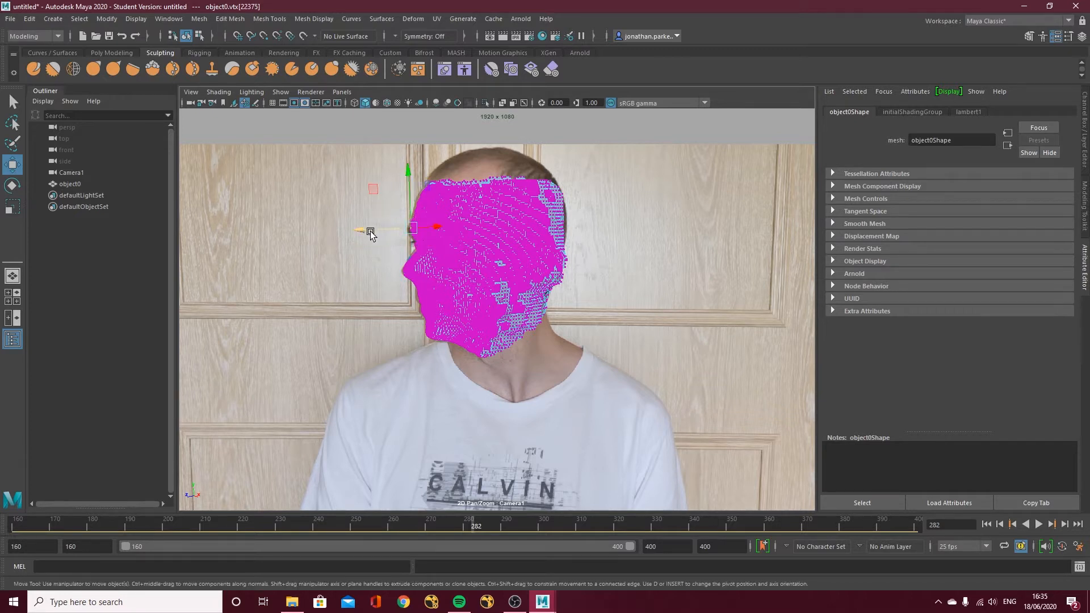
left_click(413, 232)
left_click_drag(362, 230, 360, 230)
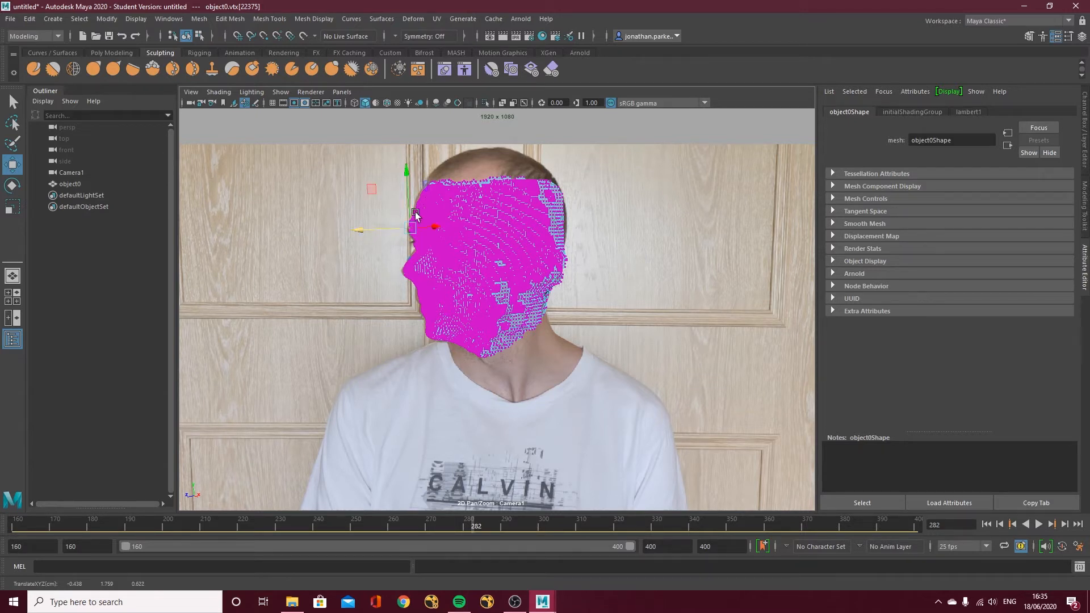
left_click(420, 198)
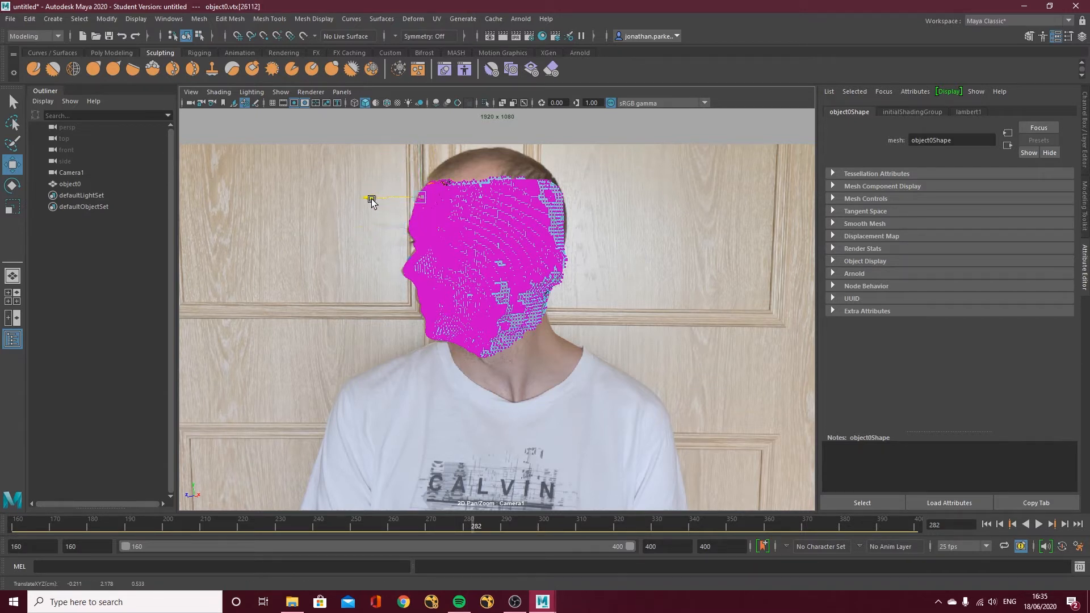
Fine-tune the nose-tip vertex and a vertex just above the mouth along the profile to match the face outline.
left_click(406, 271)
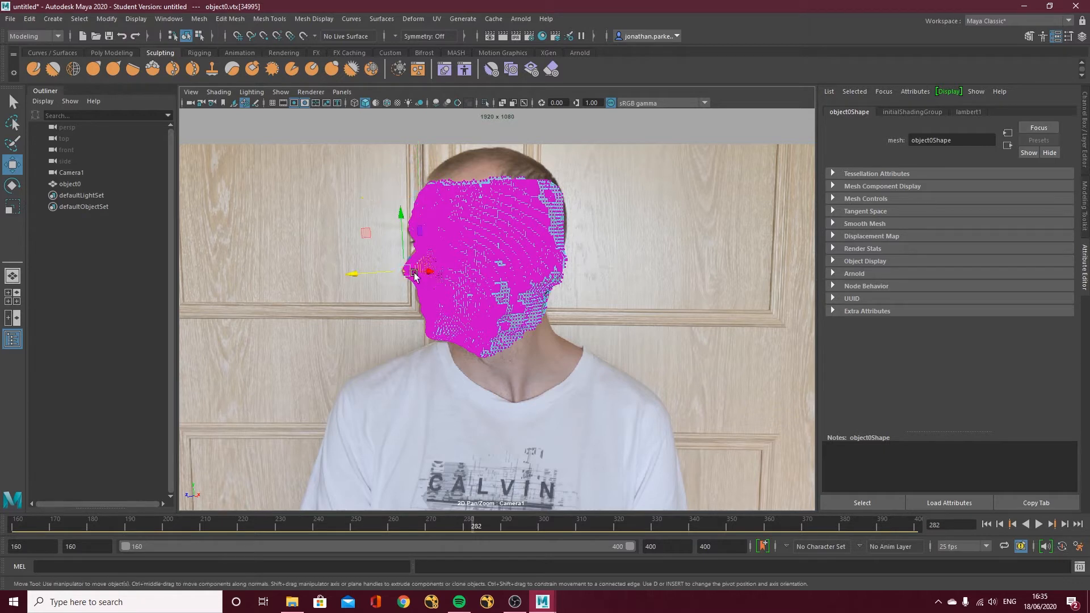
left_click(353, 273)
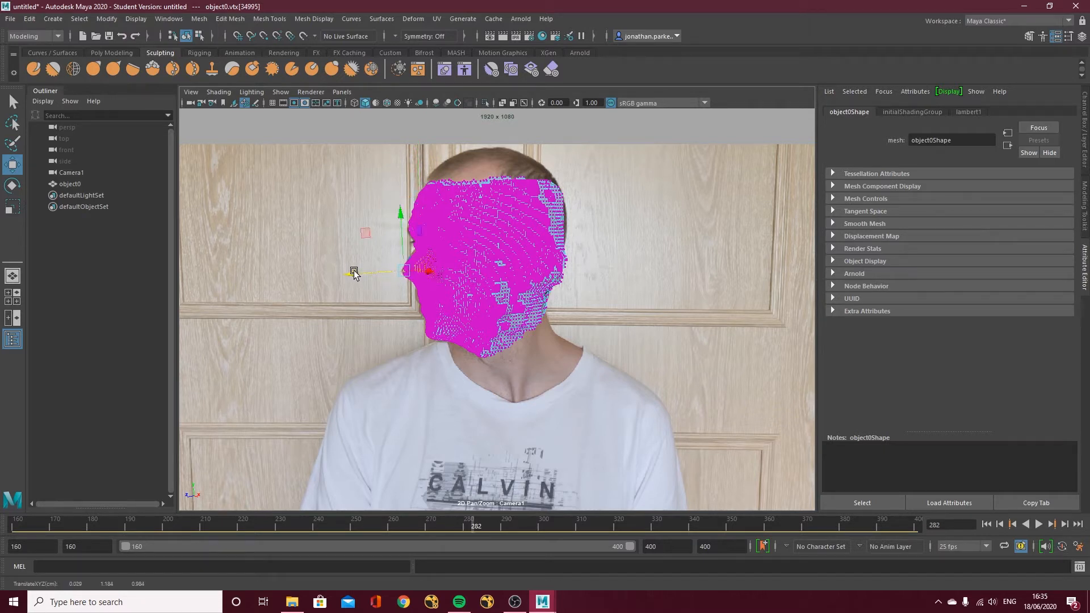
left_click(418, 299)
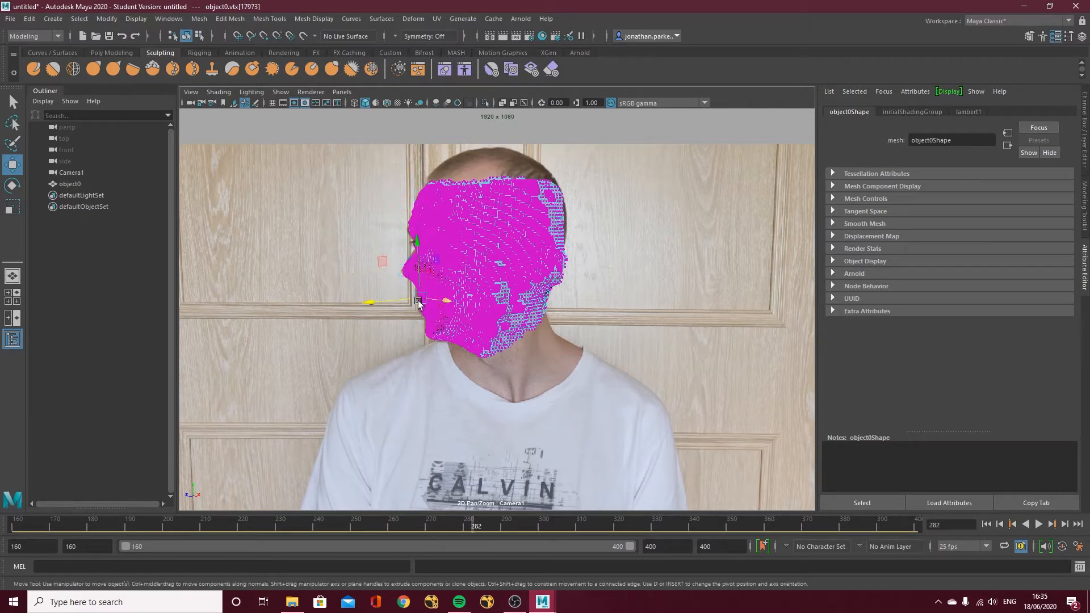
left_click(368, 299)
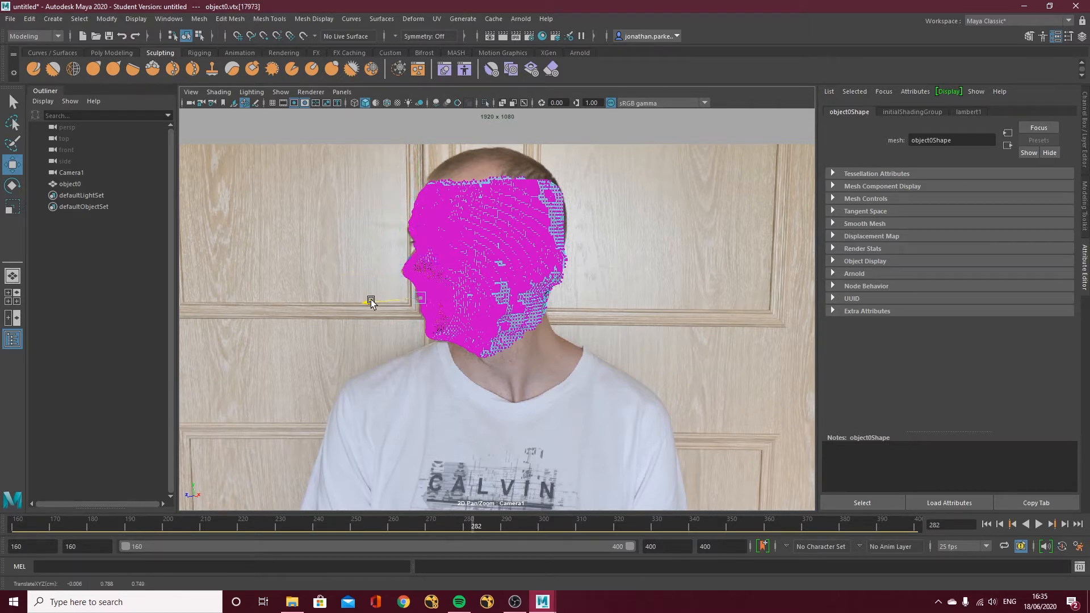
Move the chin vertex along its depth and lower it slightly to match the chin in the profile footage.
left_click(425, 335)
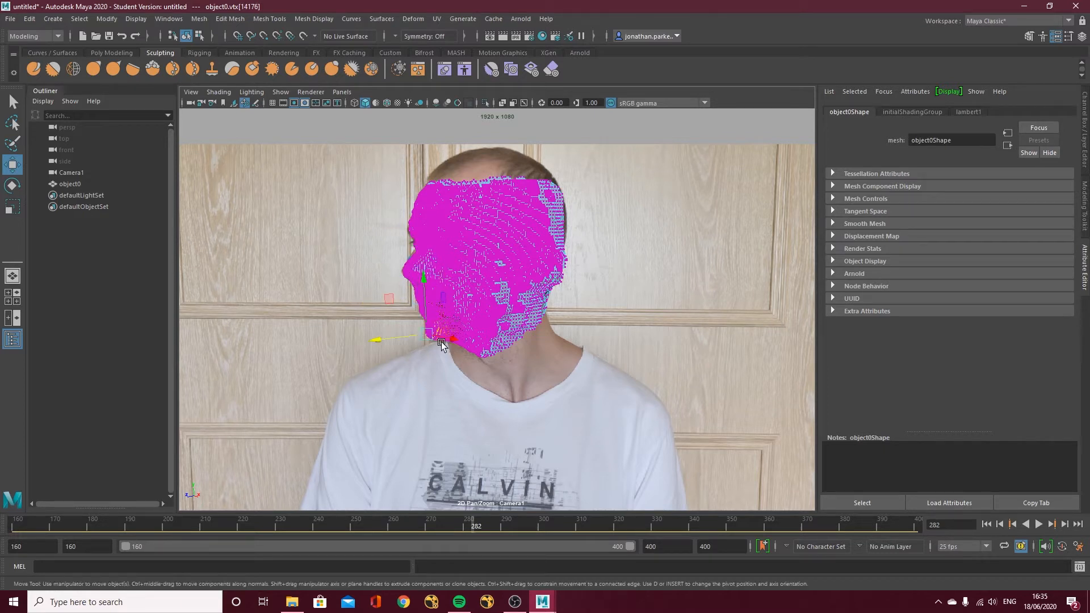
left_click(379, 340)
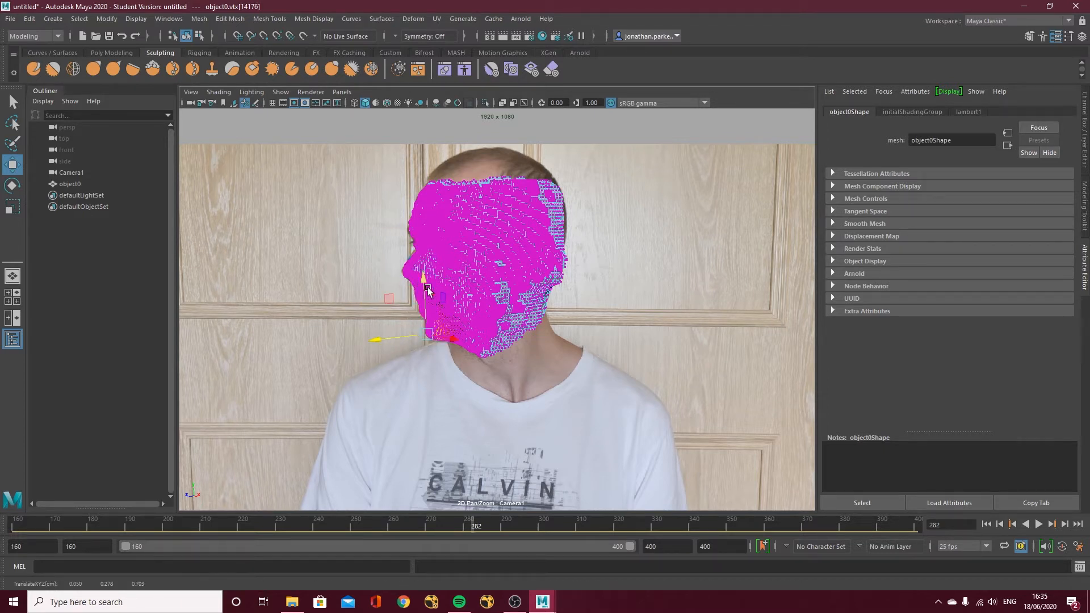
left_click(425, 284)
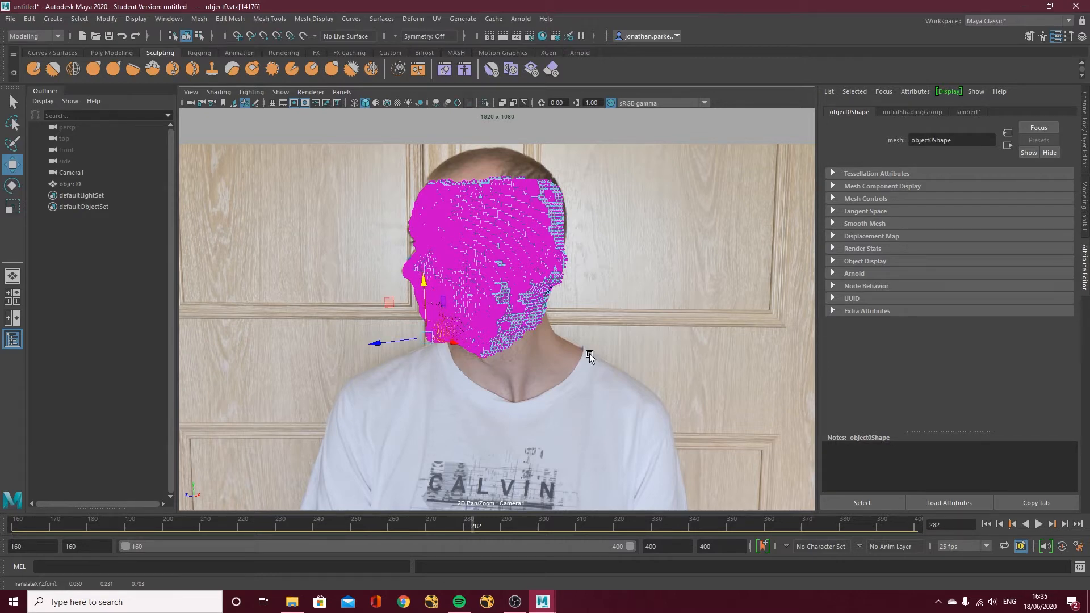
Go to frame 313 and move a vertex on the outer edge of the image-right ear upward and slightly inward to match the footage.
left_click_drag(517, 526, 590, 518)
left_click(569, 250)
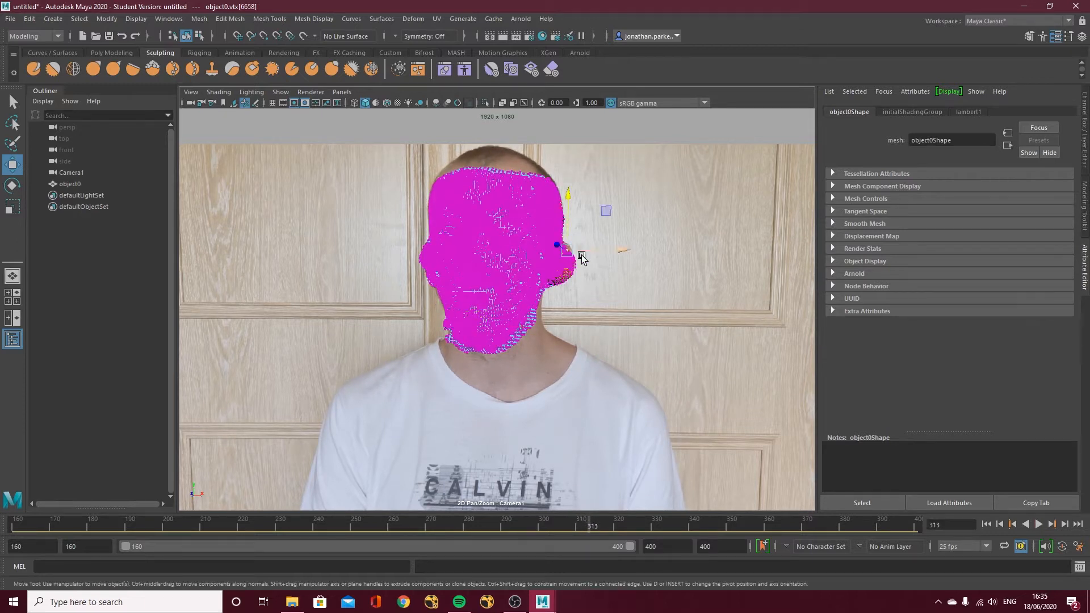
left_click(574, 262)
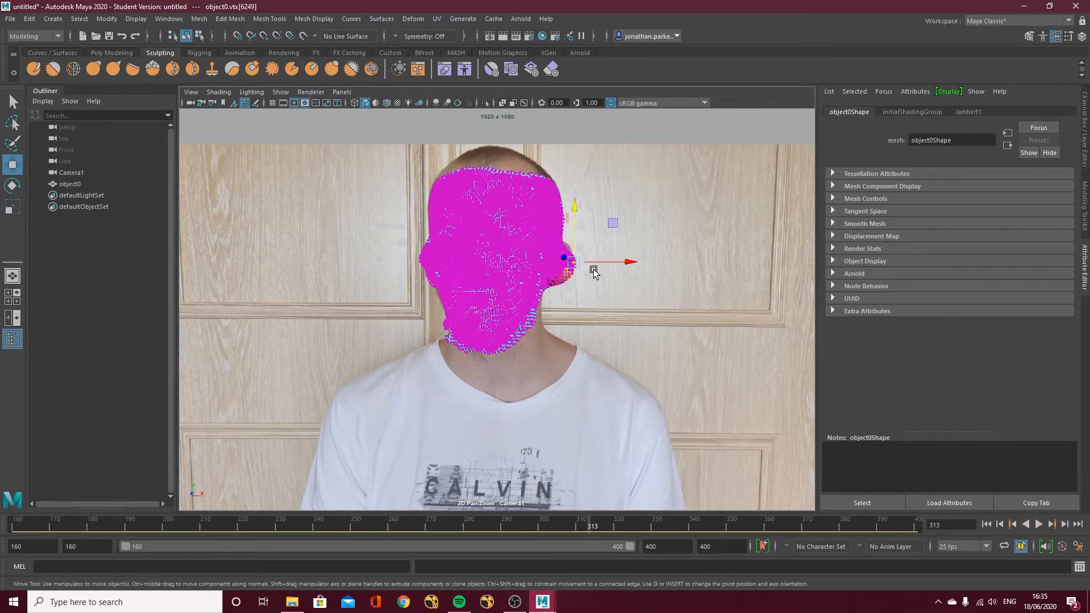
left_click_drag(632, 262, 628, 262)
left_click_drag(572, 209, 574, 200)
mouse_move(624, 249)
left_mouse_down()
mouse_move(598, 250)
mouse_move(621, 253)
left_mouse_up()
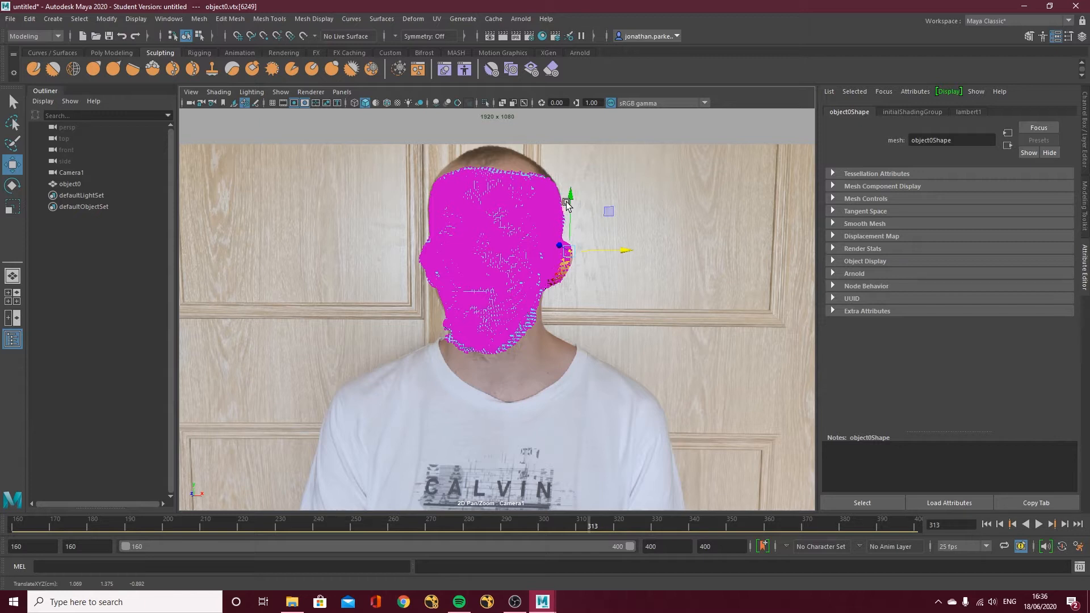
left_click_drag(567, 204, 568, 208)
Go to frame 325 and adjust another vertex on the outer edge of the image-right ear sideways to match the footage.
left_click_drag(608, 526, 634, 522)
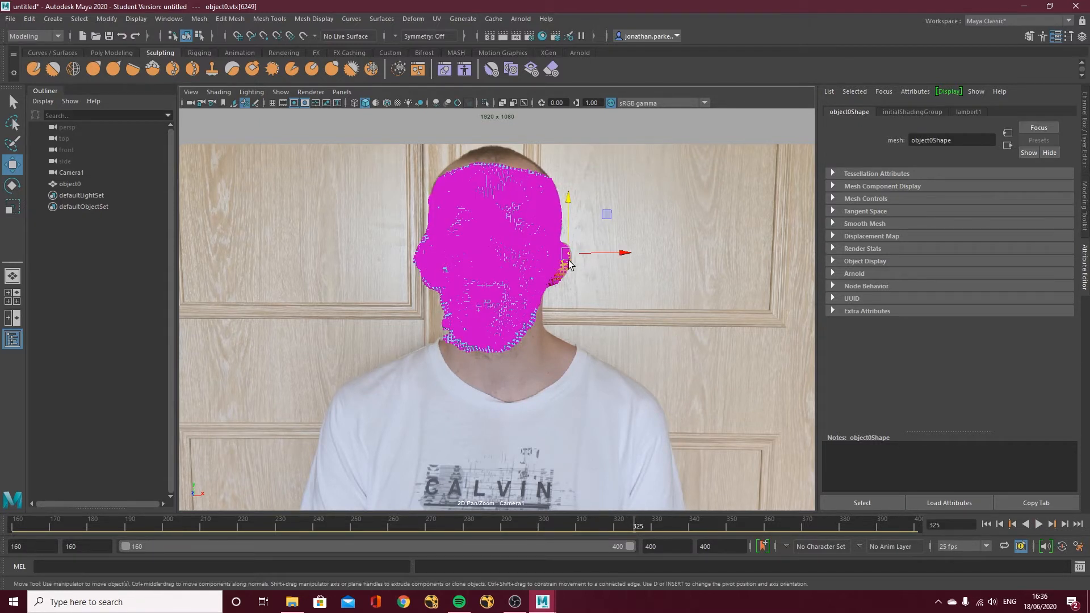
left_click(569, 261)
left_click_drag(626, 265, 627, 264)
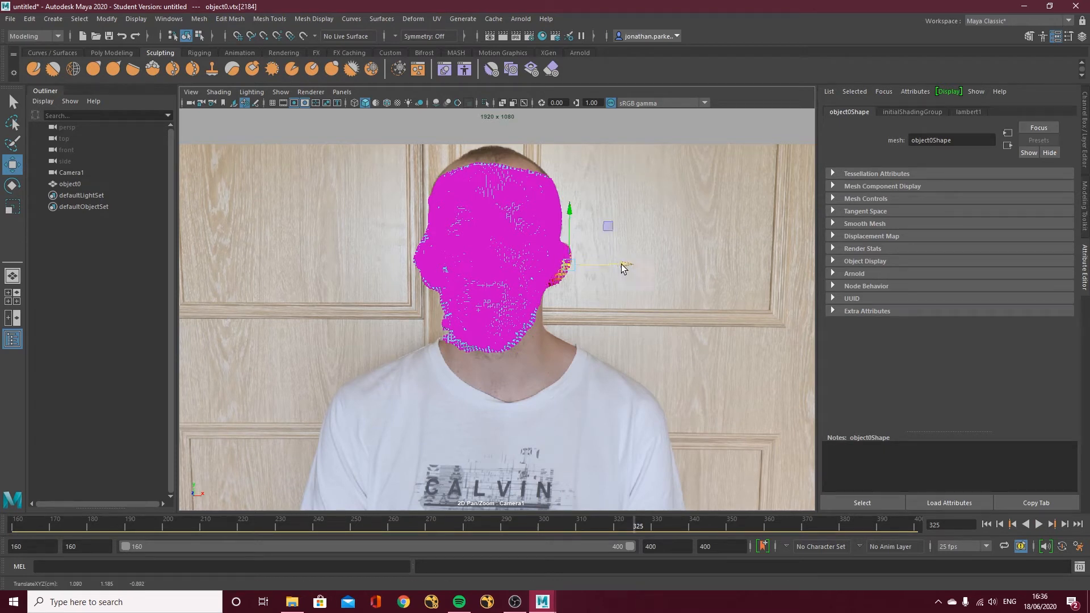
Pull the outer-edge and earlobe vertices of the image-left ear inward to match the head outline at frame 325.
left_click(414, 260)
mouse_move(469, 262)
left_mouse_down()
mouse_move(486, 260)
mouse_move(476, 259)
left_mouse_up()
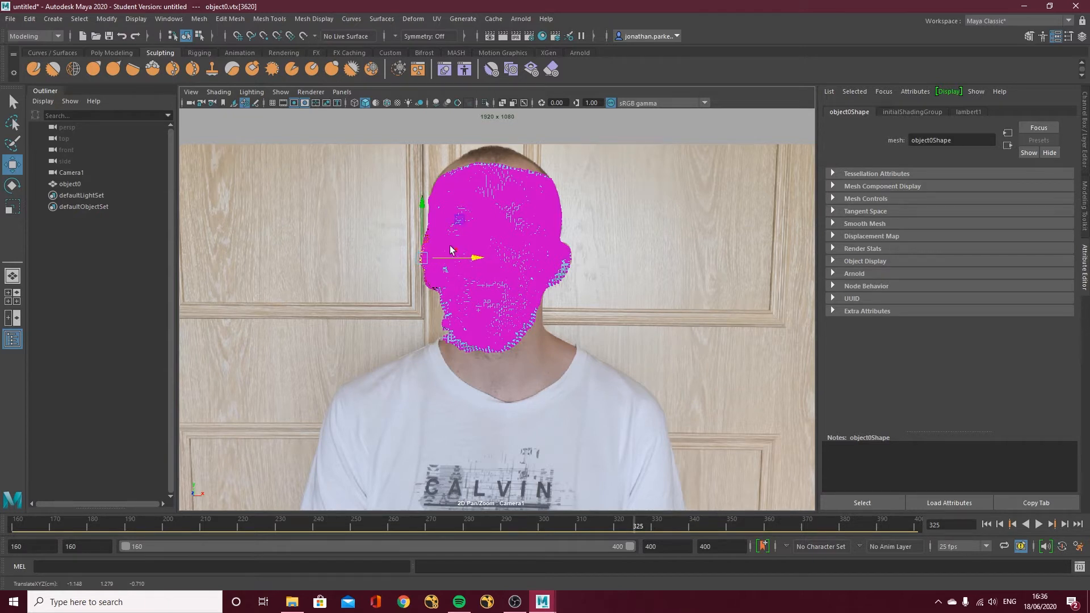
left_click(427, 285)
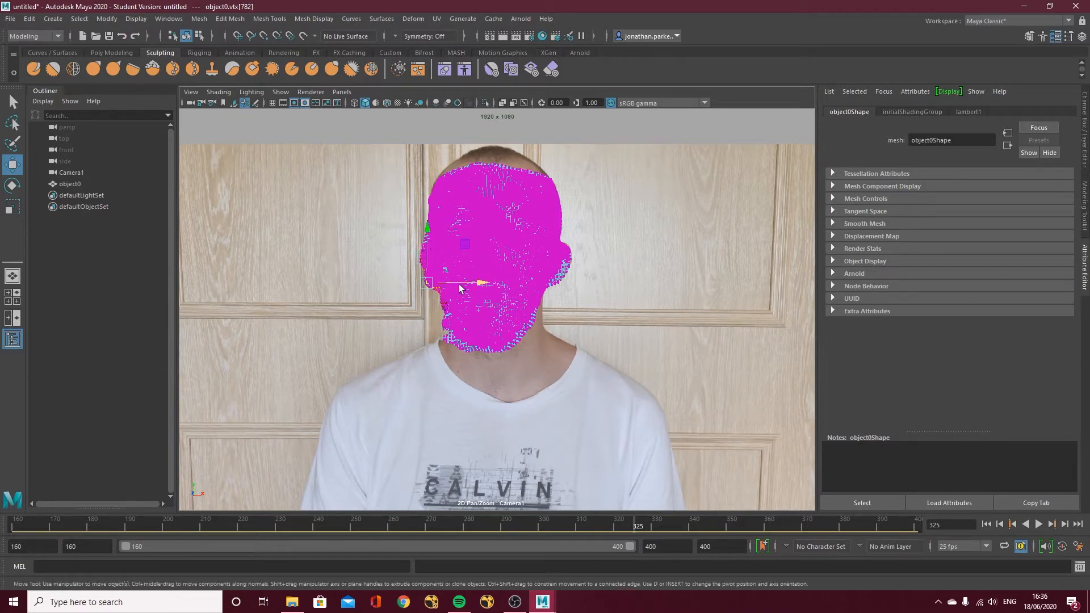
left_click_drag(478, 285, 484, 282)
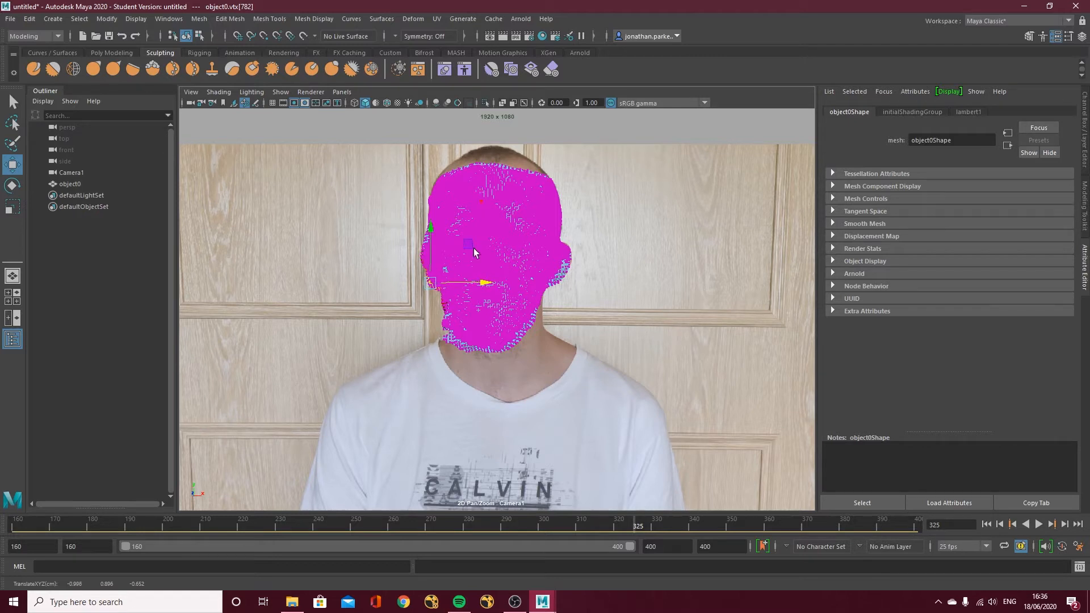
Advance the footage to frame 345 and return the face mesh to object mode in the persp view, inspecting its reshaped surface.
key("alt+v")
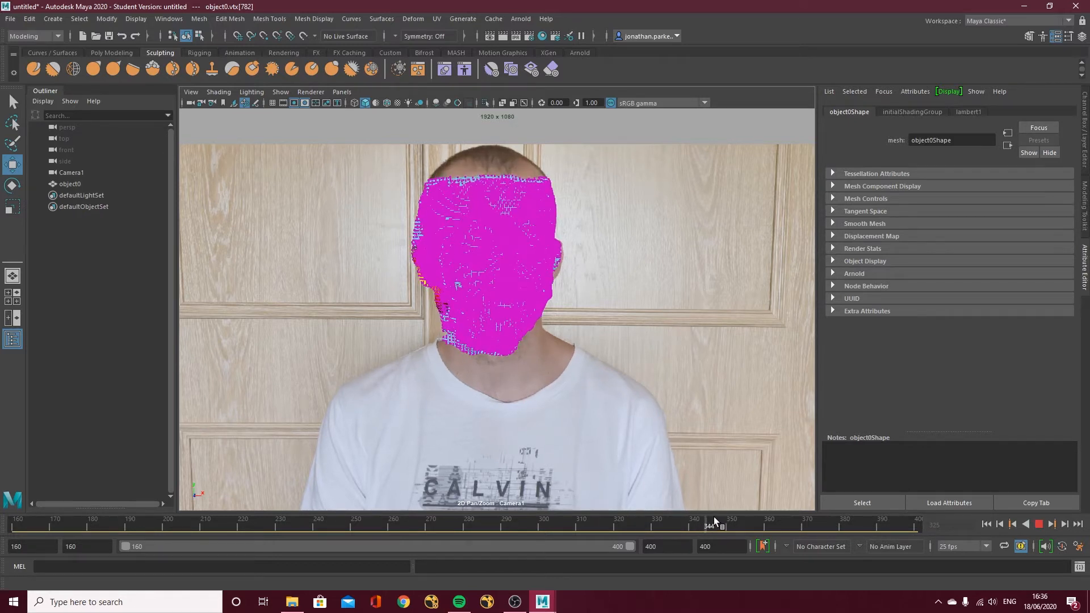
left_click(708, 520)
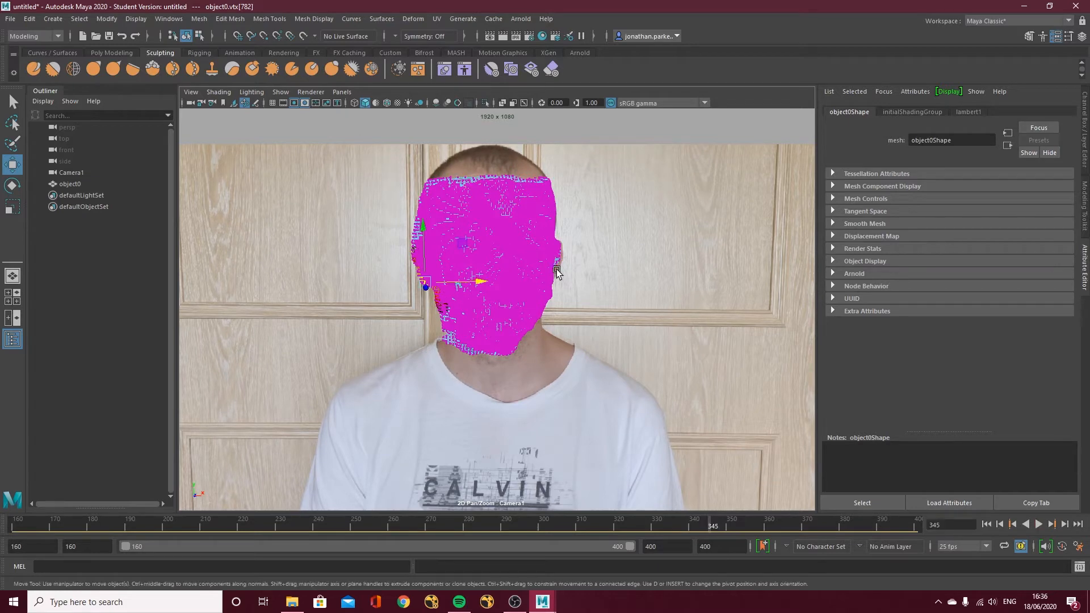
left_click(341, 92)
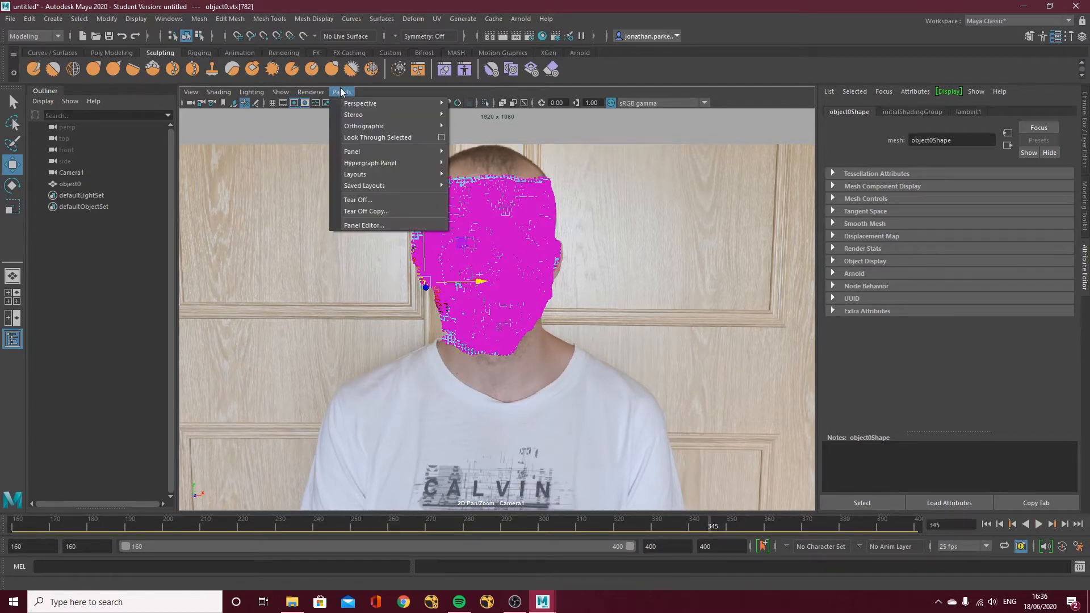
mouse_move(355, 105)
left_click(471, 115)
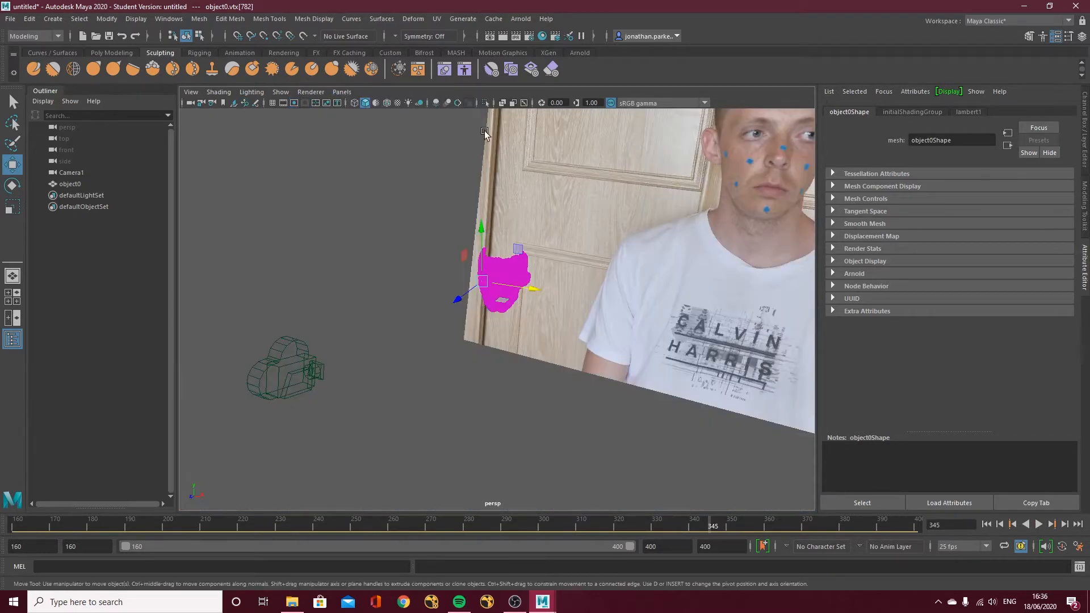
left_click(483, 342)
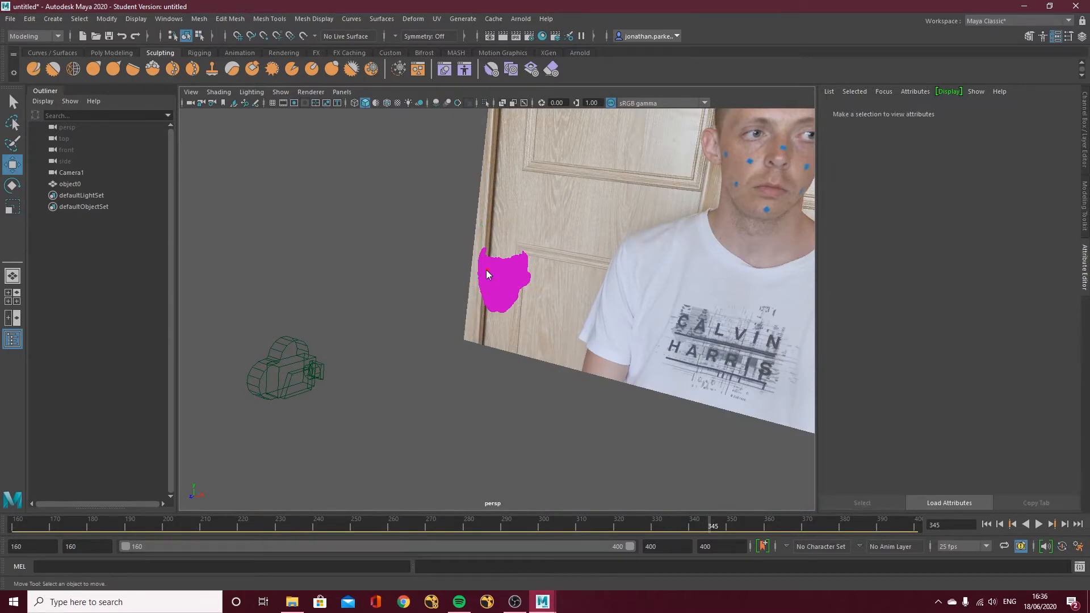
right_click_drag(486, 270, 531, 256)
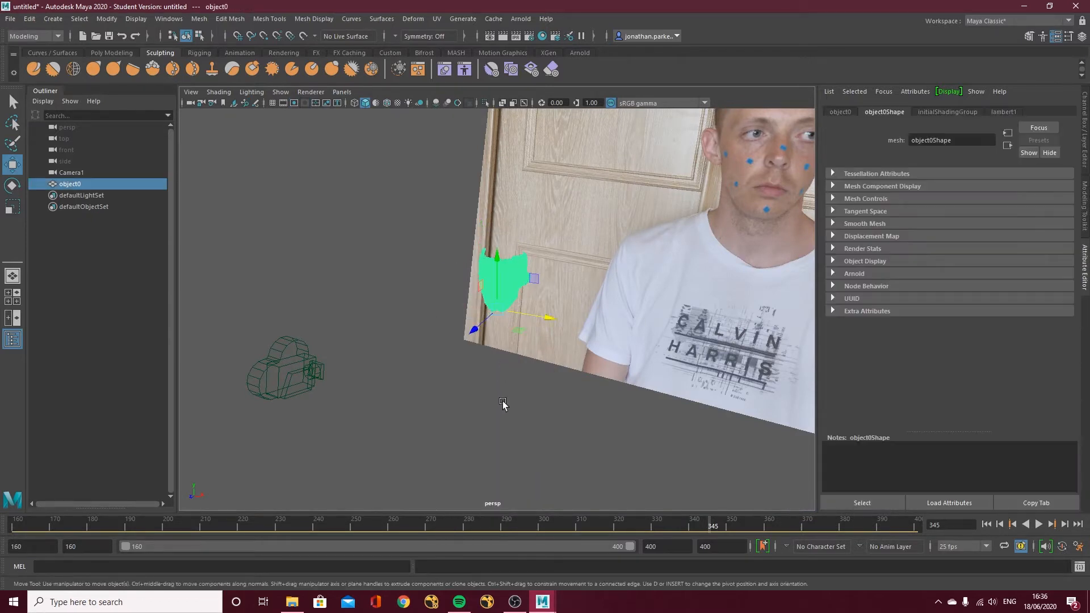
left_click(503, 403)
left_click_drag(507, 348, 533, 392, "alt")
Look through Camera1 again in the viewport to compare the shaded mesh with the footage.
left_click(342, 92)
mouse_move(398, 103)
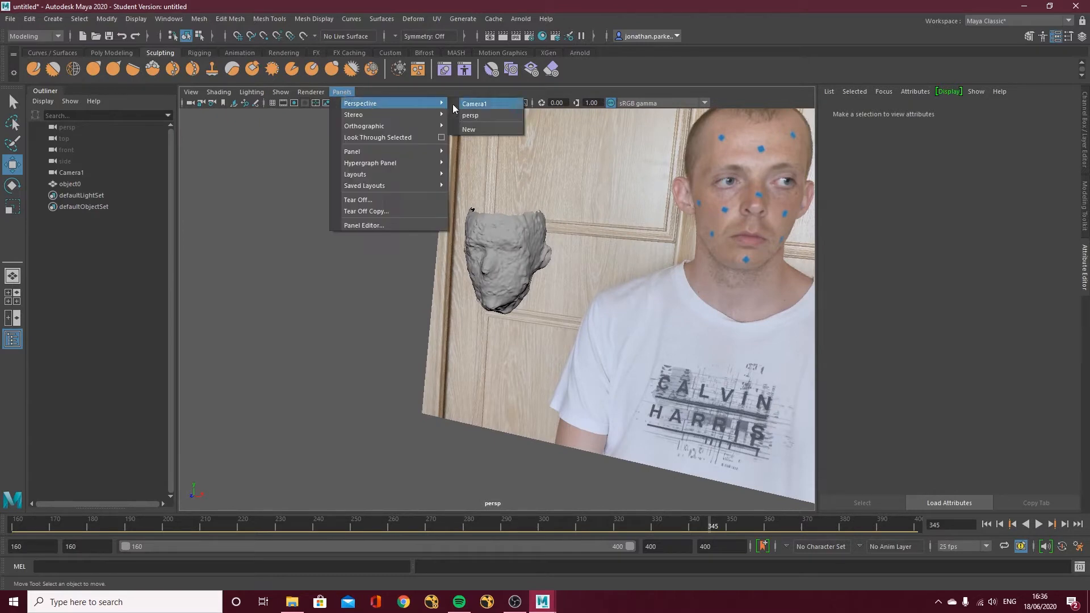
left_click(472, 104)
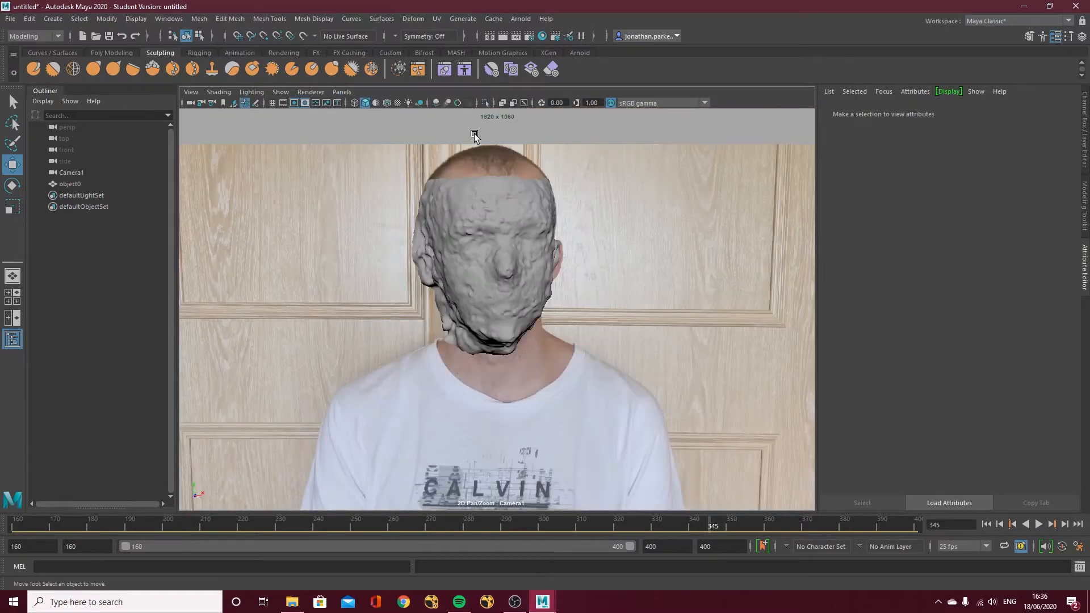
left_click(203, 92)
left_click(202, 111)
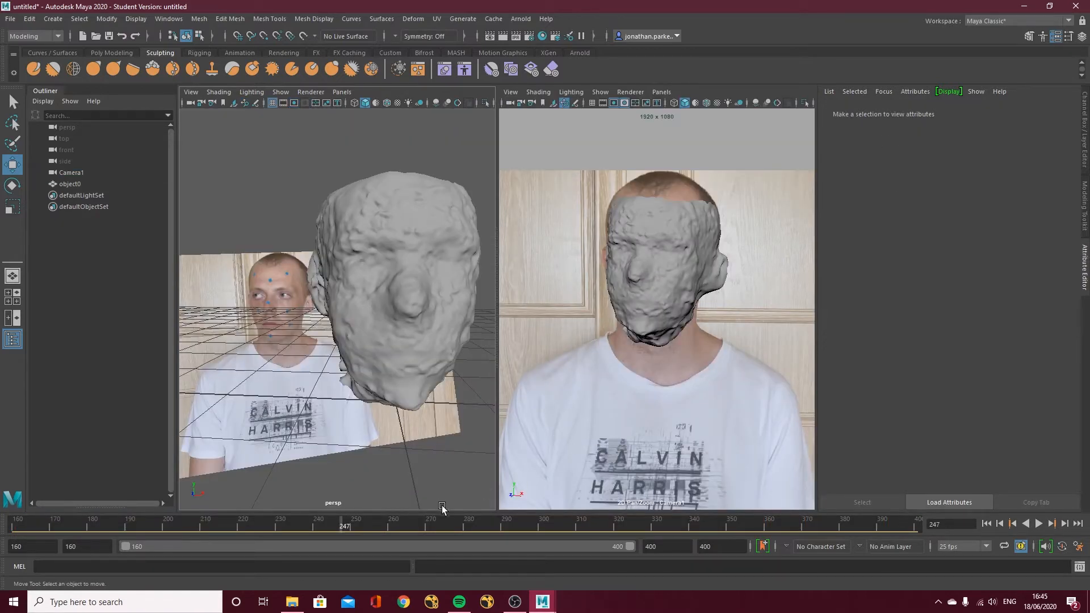
At frame 312, select the vertex on the image-left edge of the face mesh near the eye and widen its soft-selection falloff.
left_click_drag(362, 520, 332, 523)
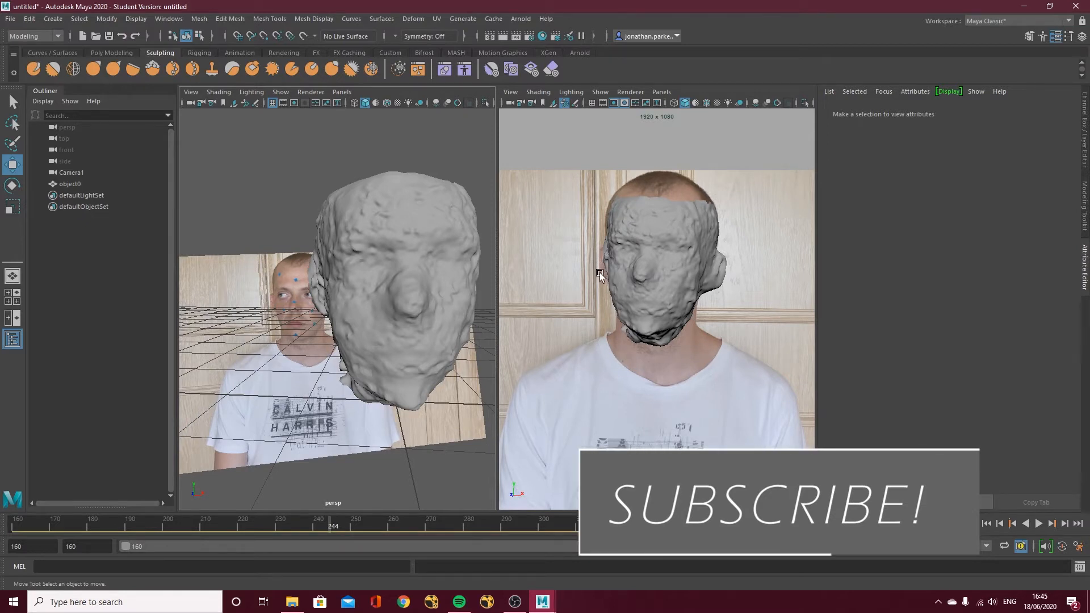
left_click_drag(352, 525, 323, 526)
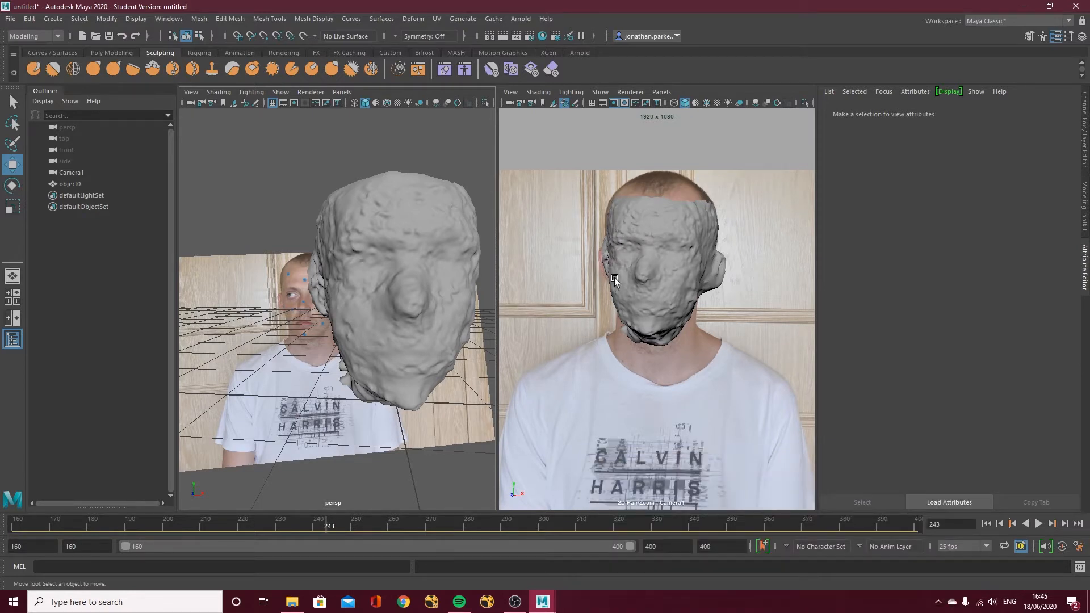
left_click_drag(315, 518, 584, 530)
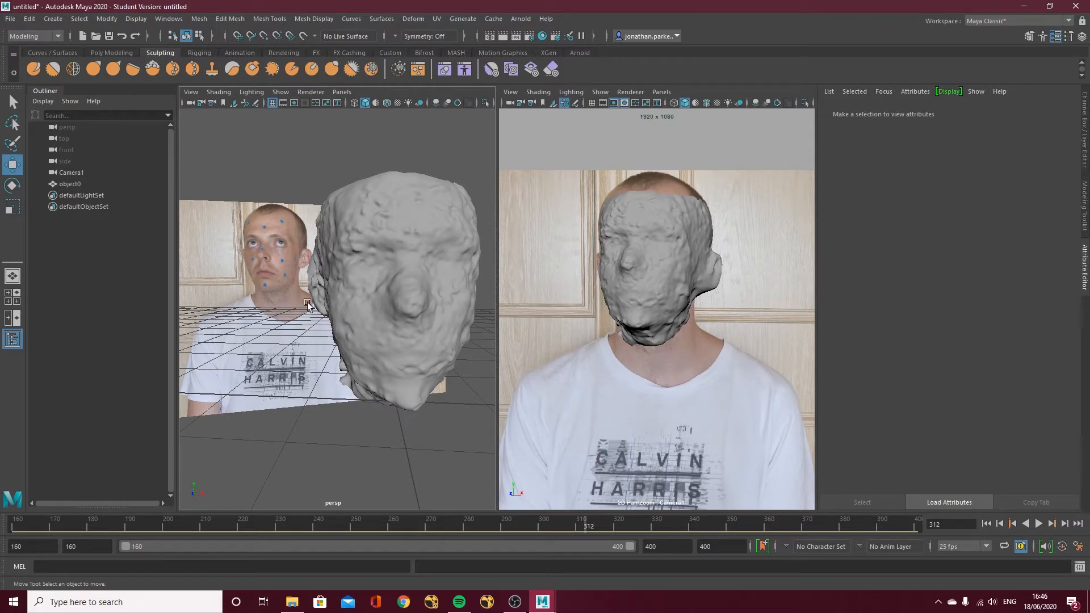
right_click_drag(666, 256, 601, 238)
left_click(598, 230)
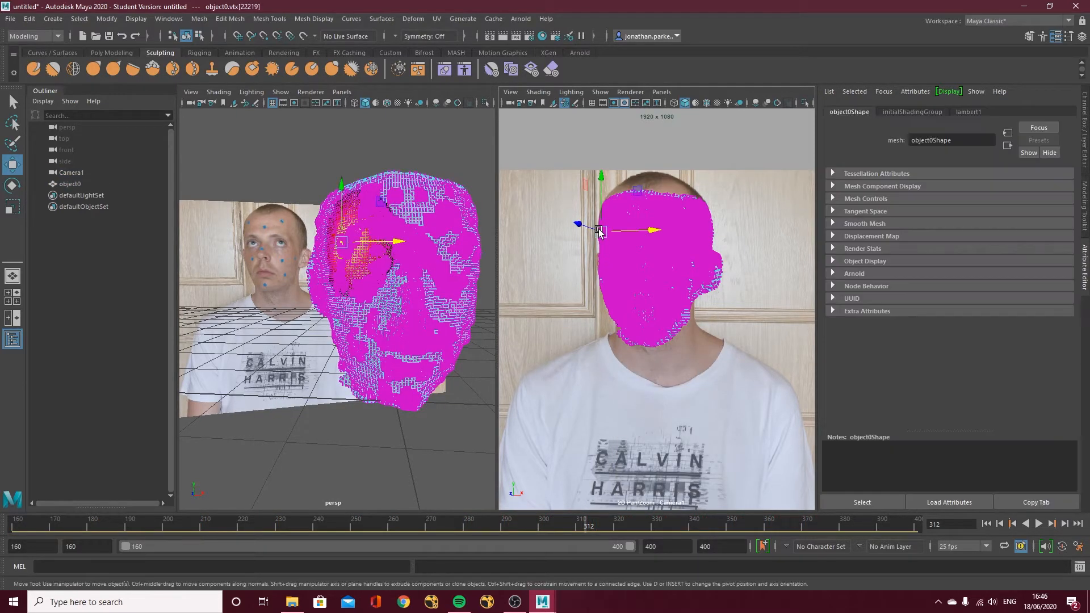
left_click_drag(359, 253, 384, 278, "alt")
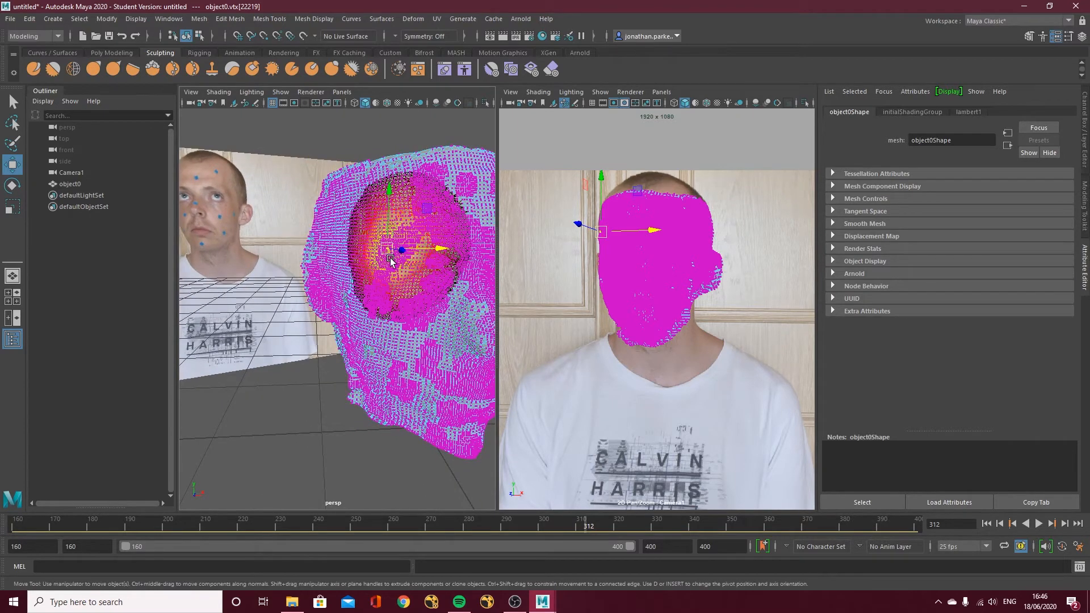
middle_click_drag(390, 261, 420, 258)
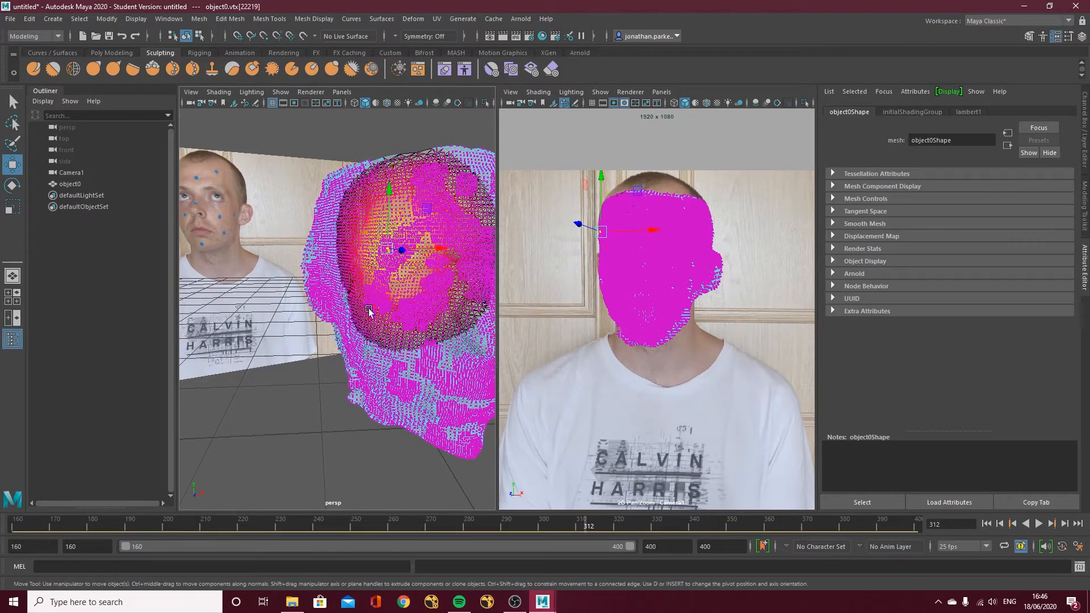
Clear the vertex selection, return the face mesh to object mode and start evening out its forehead with the Smooth Tool.
left_click(289, 416)
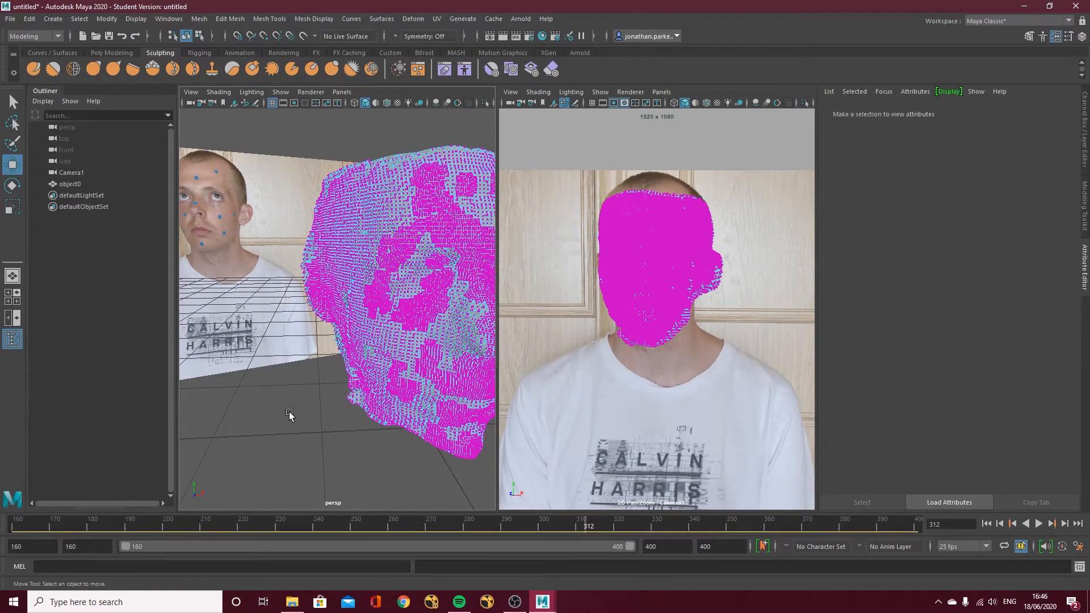
right_click_drag(431, 289, 487, 273)
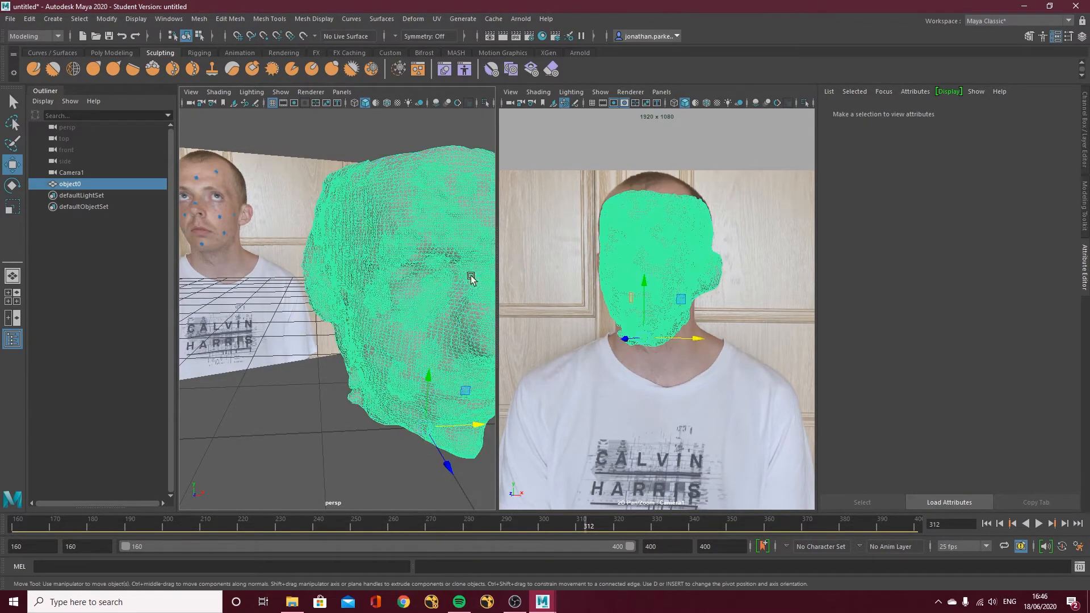
left_click_drag(426, 306, 357, 333, "alt")
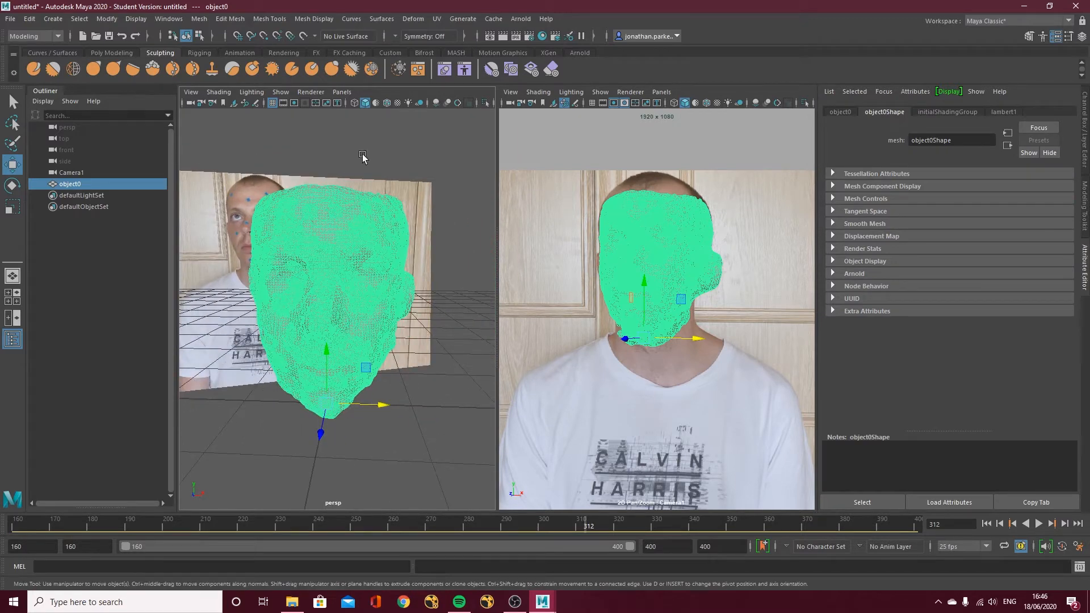
left_click(271, 19)
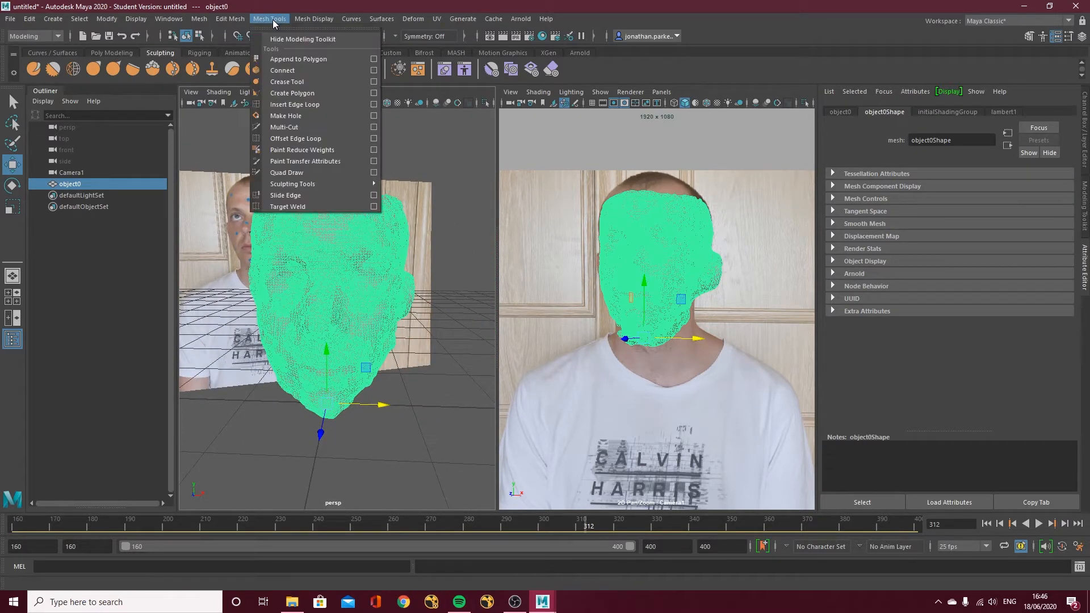
mouse_move(308, 185)
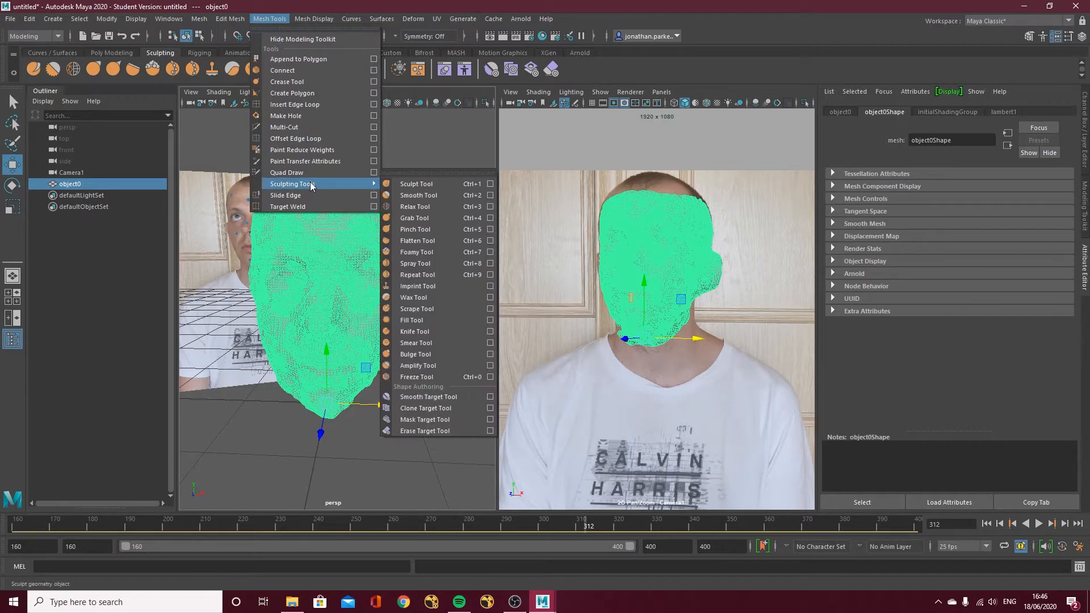
left_click(413, 194)
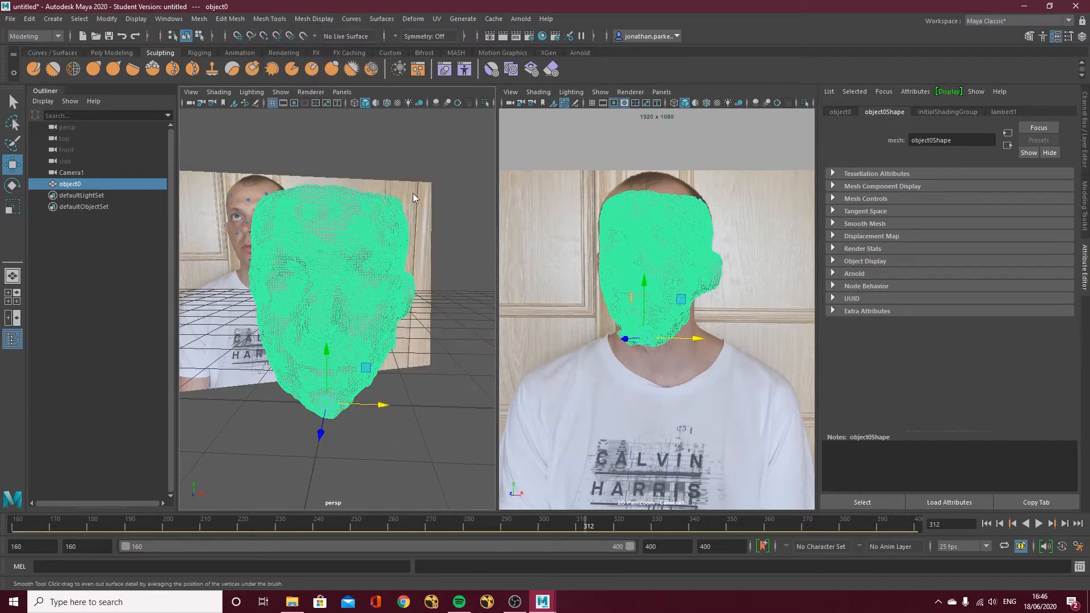
mouse_move(330, 250)
left_mouse_down()
mouse_move(316, 233)
mouse_move(304, 252)
mouse_move(328, 245)
mouse_move(311, 245)
mouse_move(315, 224)
mouse_move(284, 244)
mouse_move(298, 236)
left_mouse_up()
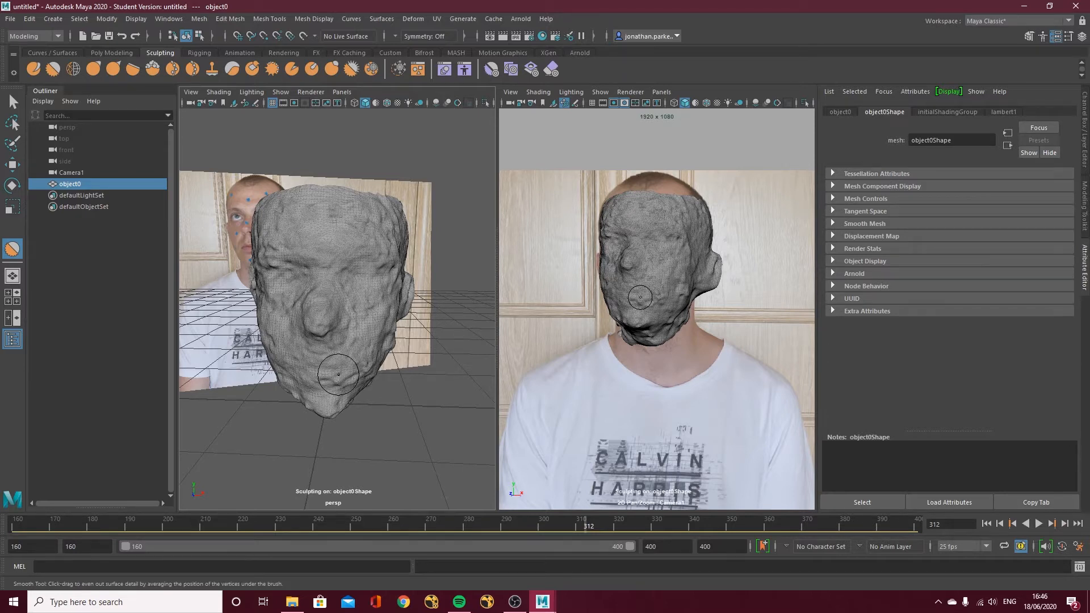
left_click(206, 21)
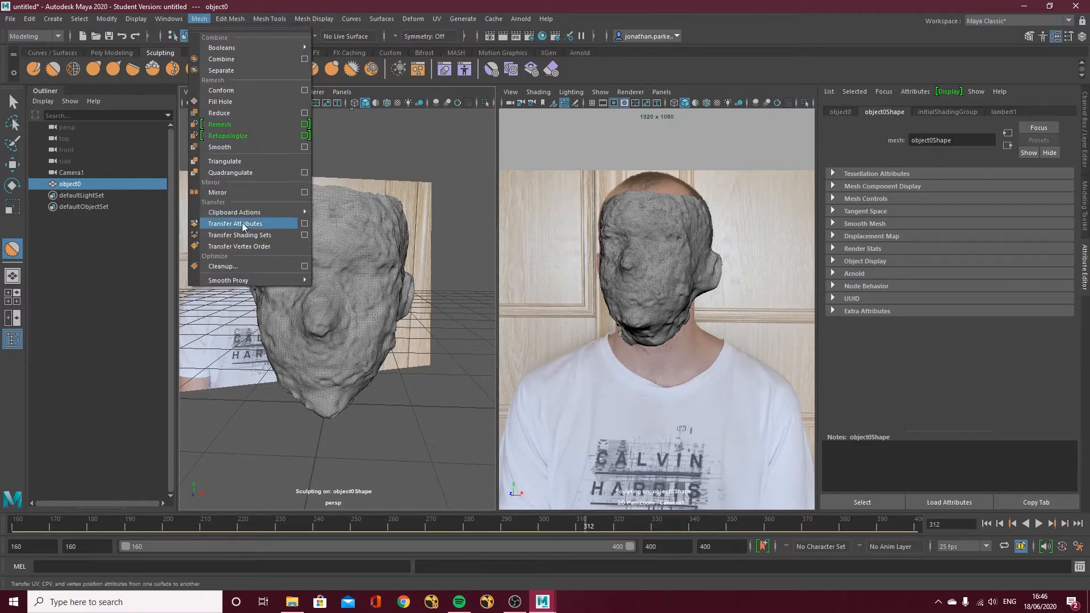
left_click(305, 266)
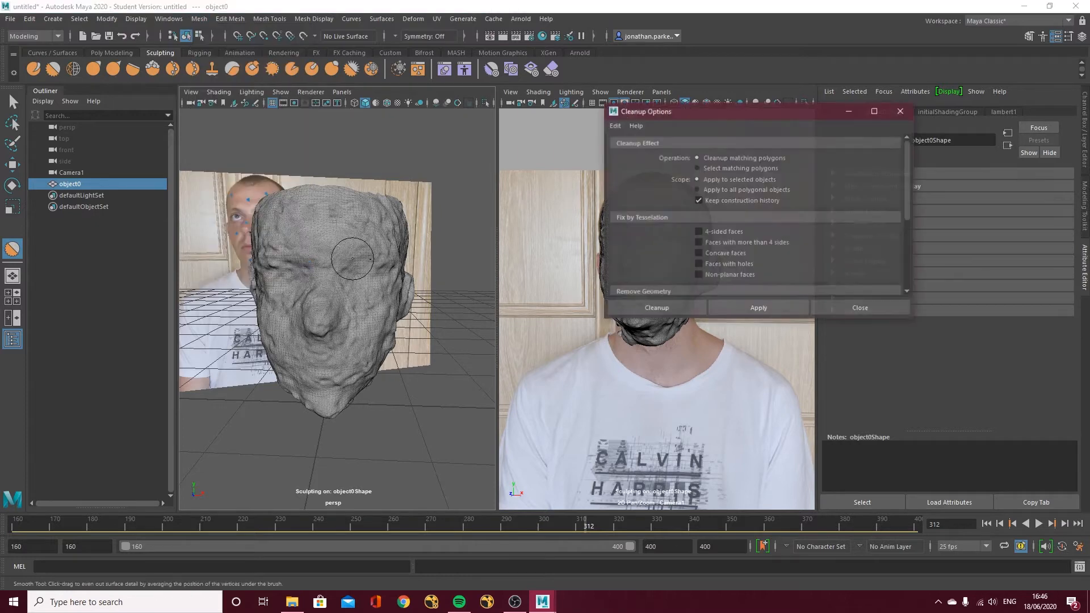
scroll(707, 236, "down", 3)
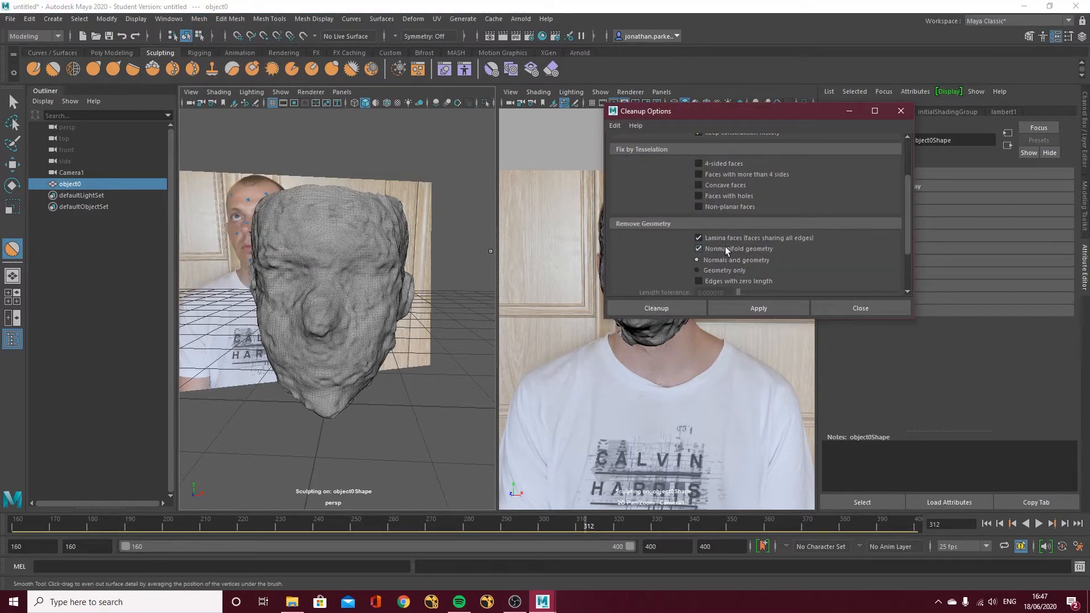
left_click(848, 308)
Resize the Smooth Tool brush and smooth out the lumps across the whole forehead of the face mesh.
scroll(318, 289, "up", 5)
mouse_move(318, 289)
left_mouse_down("alt")
mouse_move(326, 301)
mouse_move(386, 312)
left_mouse_up("alt")
key("b")
left_click_drag(438, 237, 362, 237)
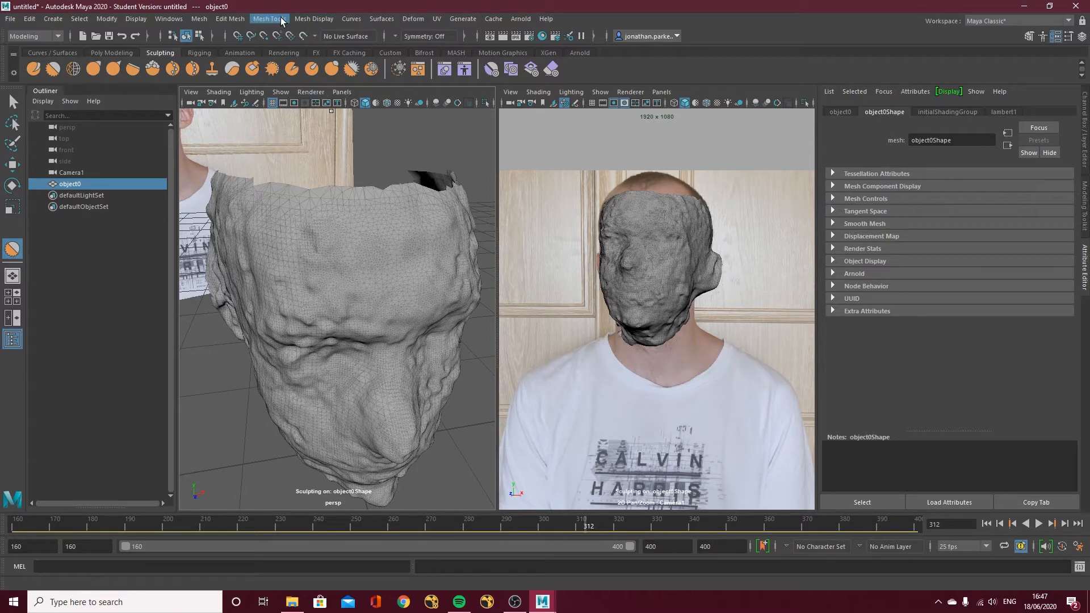
left_click_drag(444, 254, 284, 245, "alt")
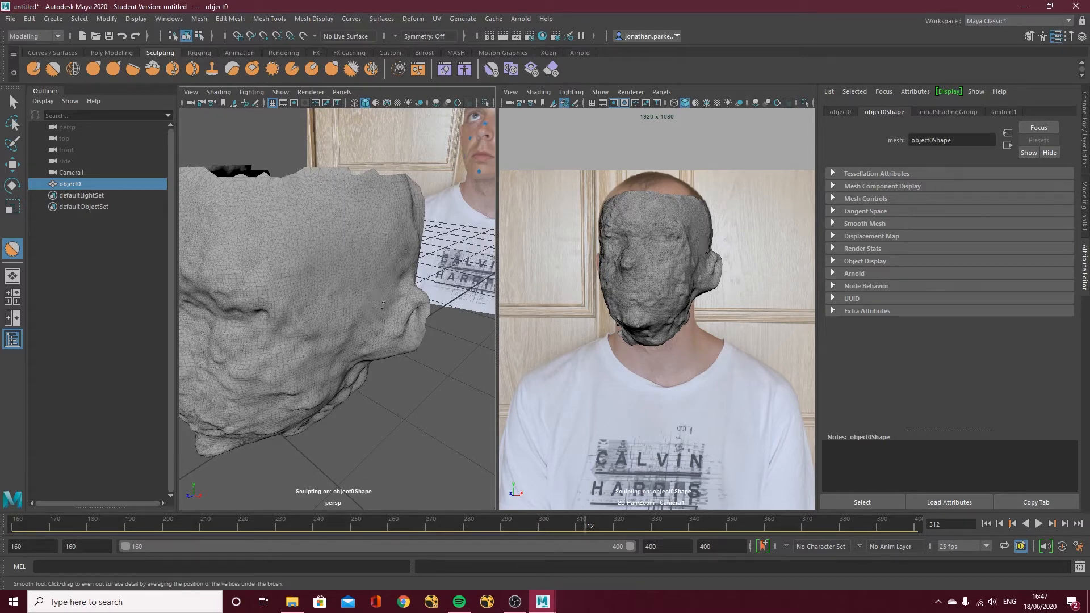
left_click_drag(286, 272, 318, 265, "alt")
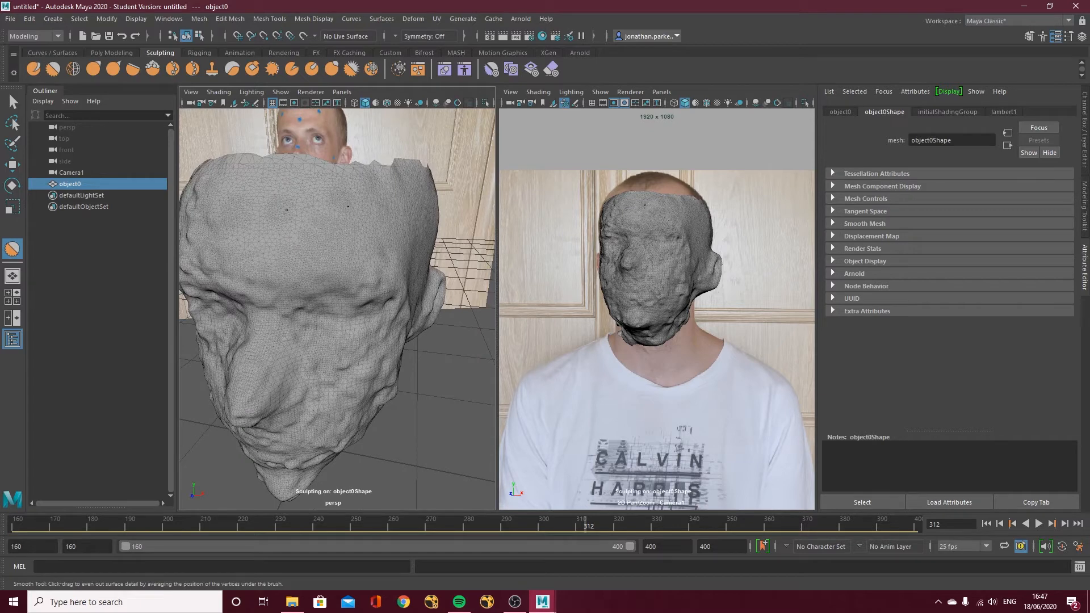
mouse_move(286, 210)
left_mouse_down("alt")
mouse_move(316, 222)
mouse_move(331, 194)
mouse_move(184, 199)
left_mouse_up("alt")
mouse_move(308, 162)
left_mouse_down()
mouse_move(363, 148)
mouse_move(423, 153)
mouse_move(397, 156)
left_mouse_up()
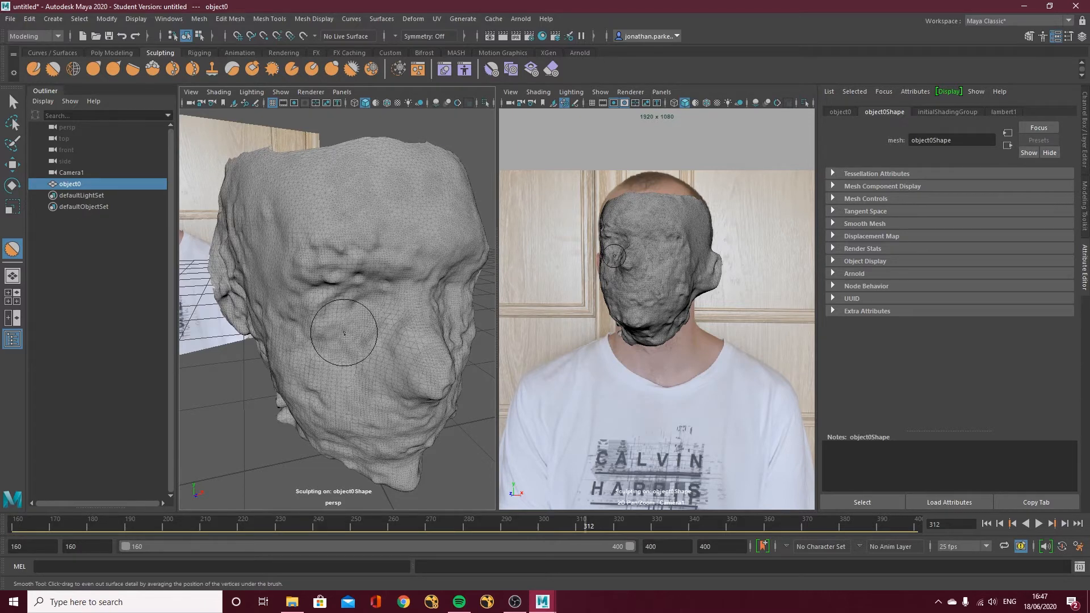
Smooth the nose bridge and the image-left brow, eye socket, temple and cheek of the face mesh.
mouse_move(344, 332)
left_mouse_down("alt")
mouse_move(369, 317)
mouse_move(386, 330)
mouse_move(352, 292)
mouse_move(379, 331)
left_mouse_up("alt")
left_click_drag(434, 355, 434, 350)
left_click_drag(420, 311, 392, 284)
mouse_move(391, 280)
left_mouse_down()
mouse_move(394, 228)
mouse_move(319, 225)
mouse_move(337, 265)
mouse_move(300, 274)
left_mouse_up()
left_click_drag(342, 319, 321, 312, "alt")
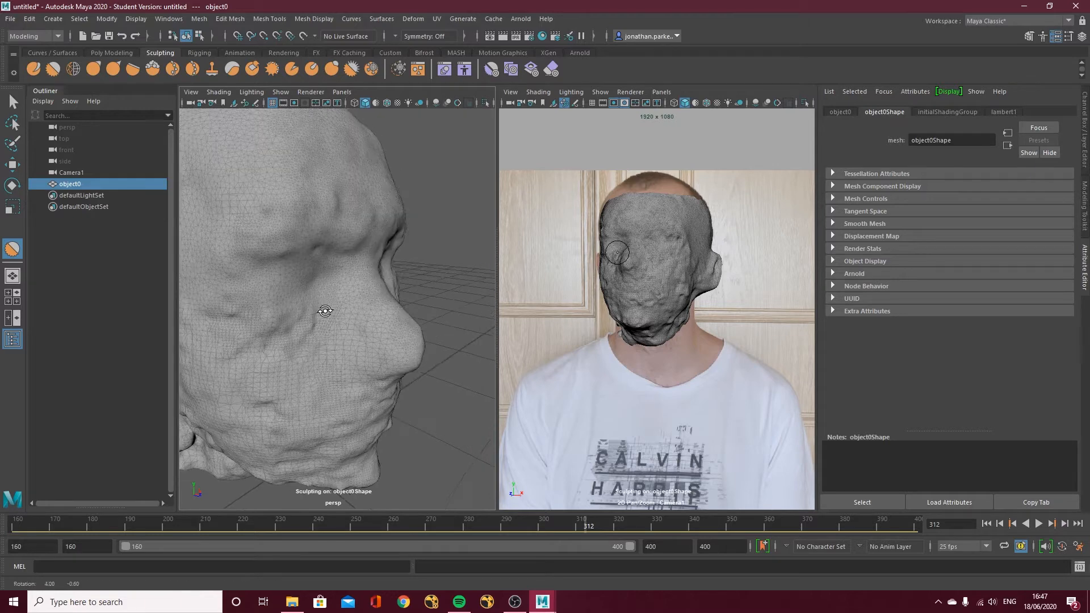
mouse_move(321, 311)
right_mouse_down("alt")
mouse_move(279, 305)
mouse_move(312, 308)
right_mouse_up("alt")
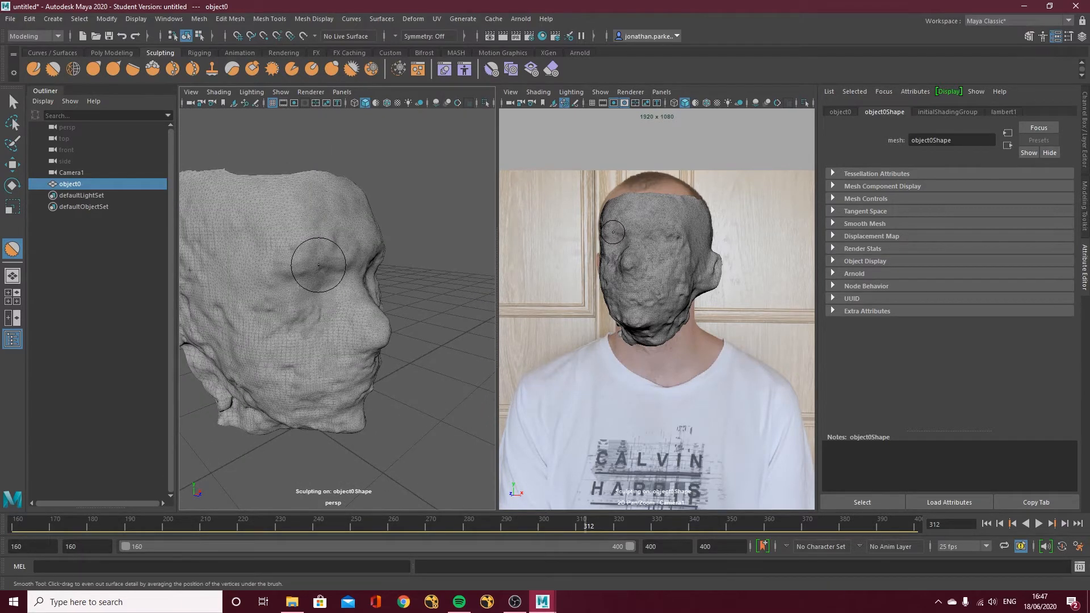
mouse_move(319, 296)
left_mouse_down()
mouse_move(303, 287)
mouse_move(310, 272)
mouse_move(342, 270)
mouse_move(327, 244)
mouse_move(277, 291)
mouse_move(280, 309)
left_mouse_up()
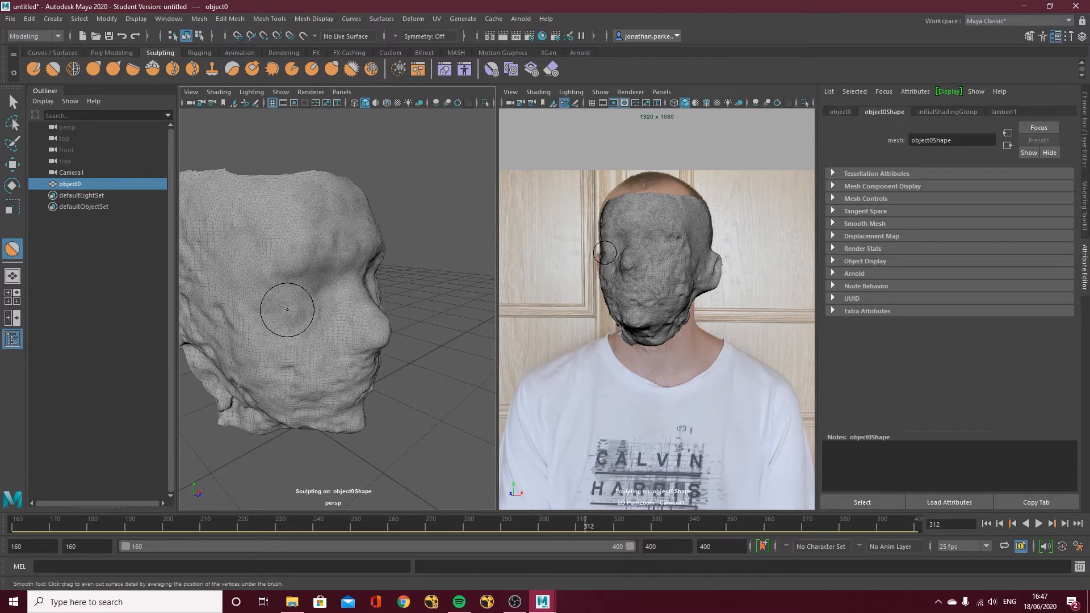
left_click_drag(205, 308, 223, 306)
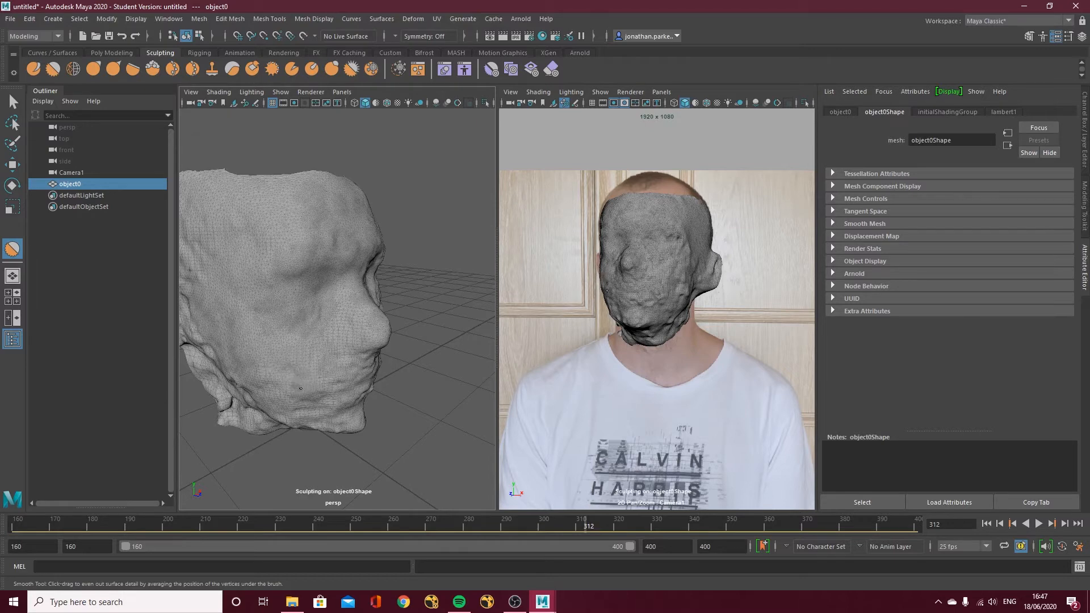
Smooth the remaining rough areas of the face mesh around the mouth, chin, jaw and image-right side up to the ear.
left_click_drag(338, 383, 284, 316, "alt")
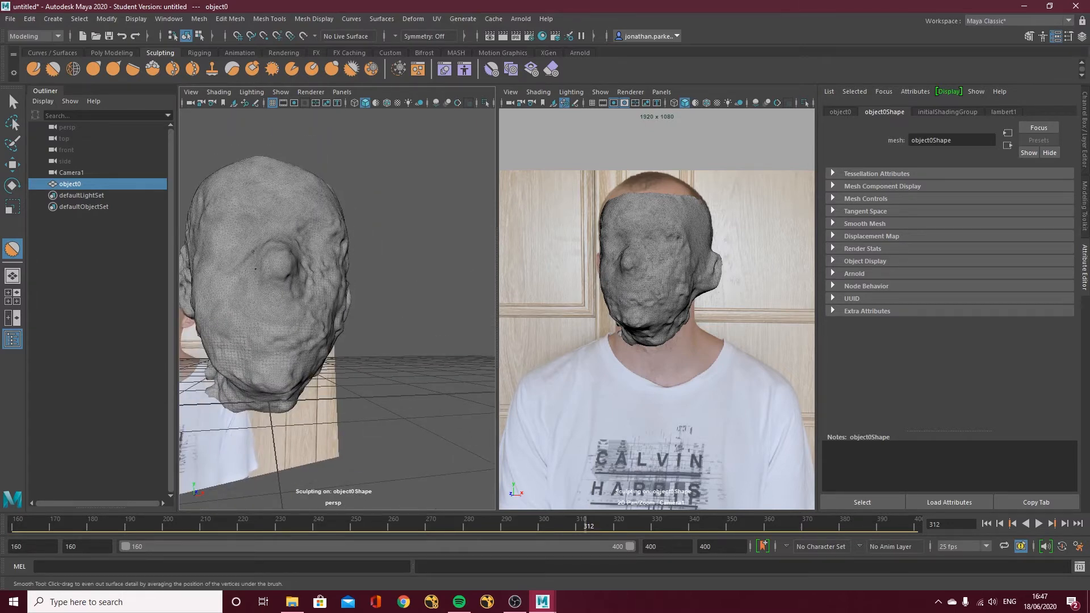
left_click_drag(273, 243, 254, 304, "alt")
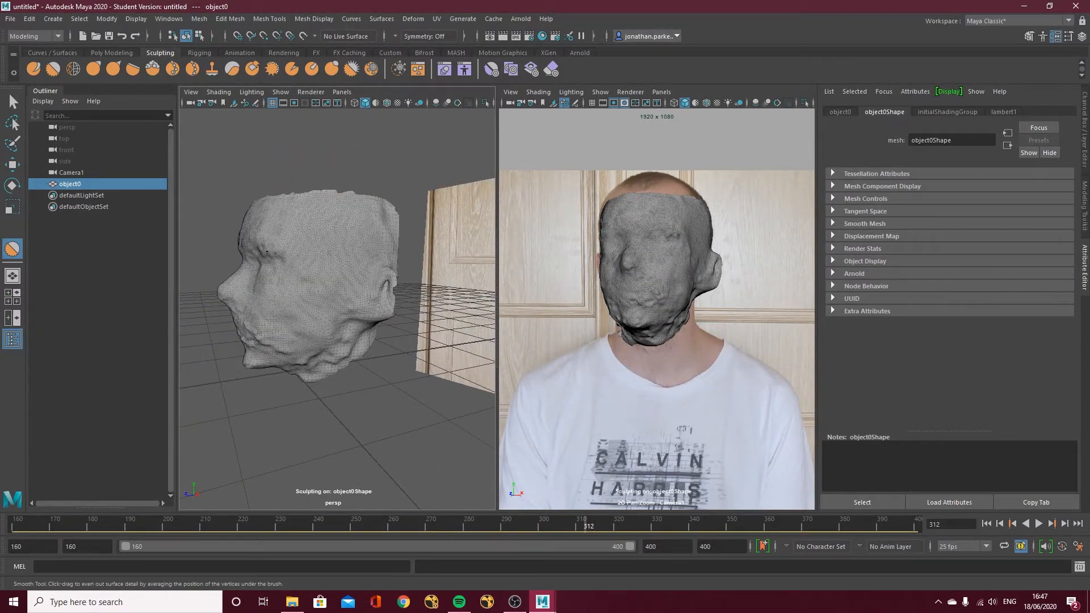
left_click_drag(260, 252, 254, 331, "alt")
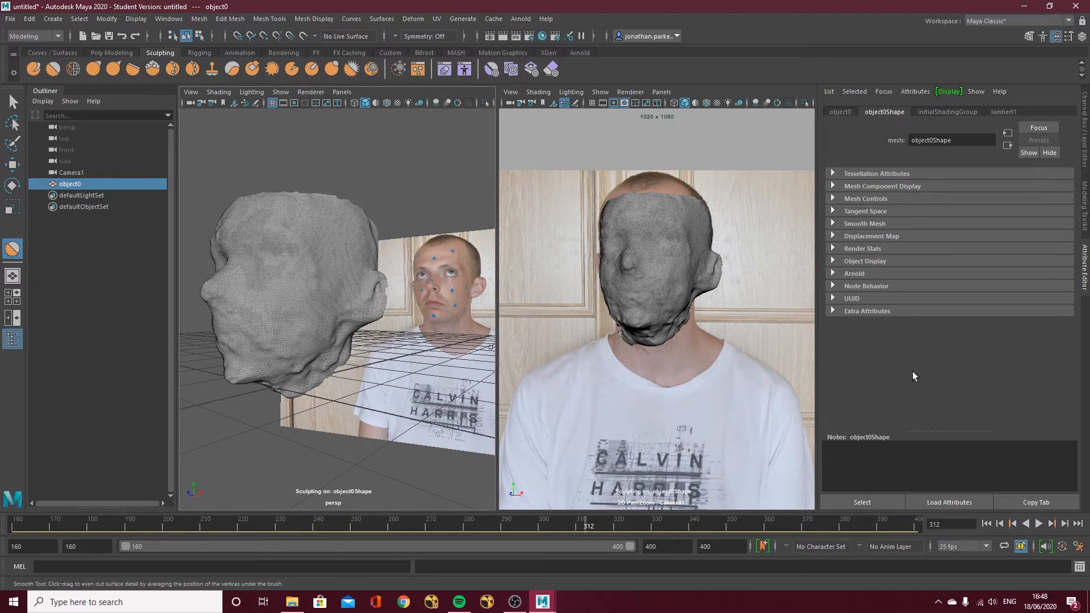
left_click_drag(490, 346, 489, 202, "alt")
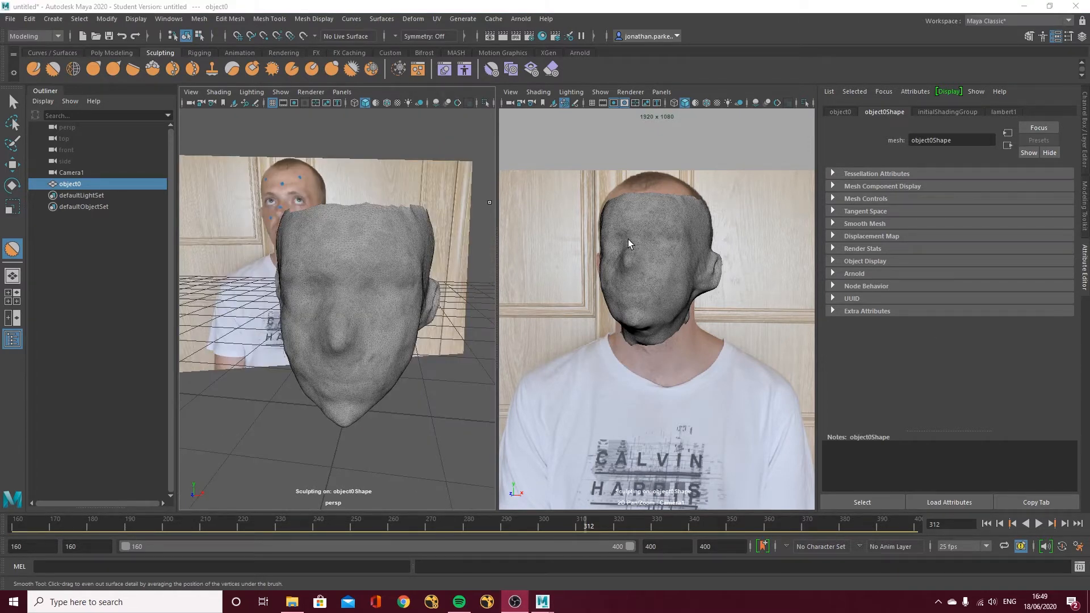
Exit the Smooth Tool and switch the face mesh to vertex selection mode.
right_click(628, 213)
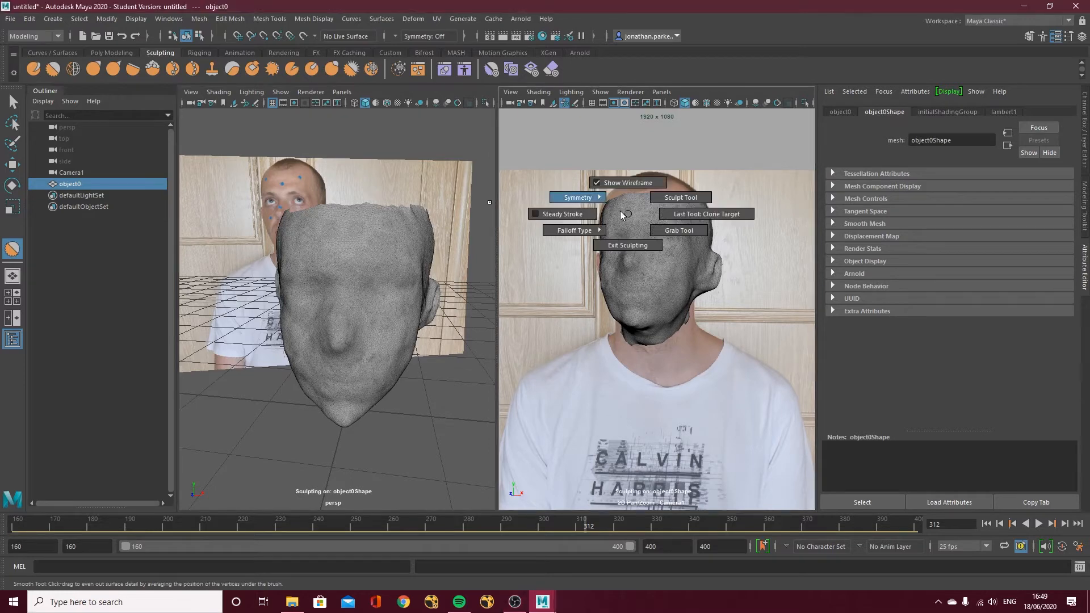
left_click(12, 101)
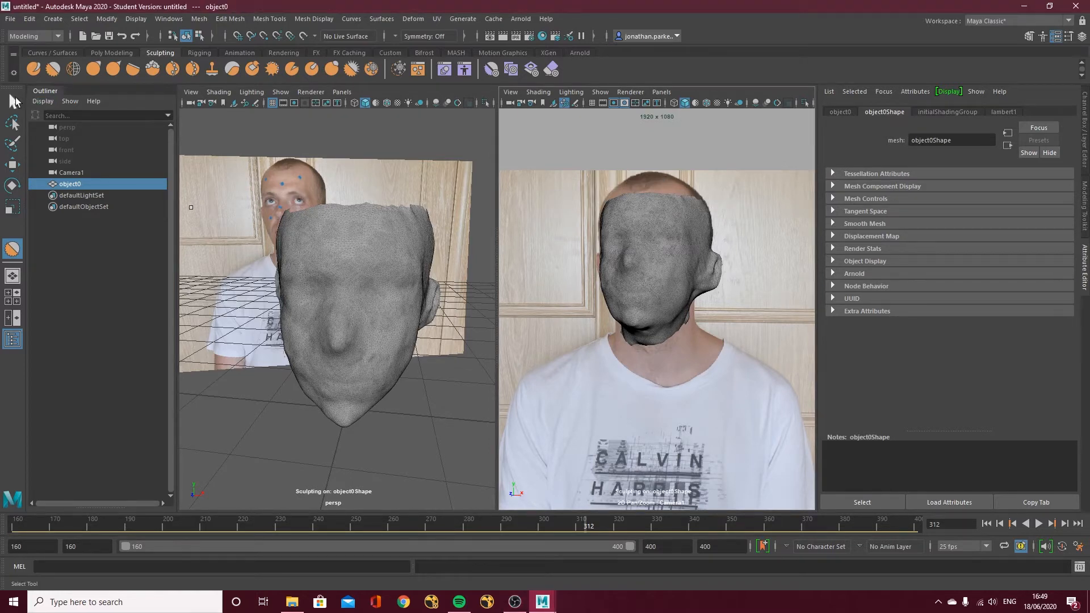
right_click_drag(639, 242, 595, 244)
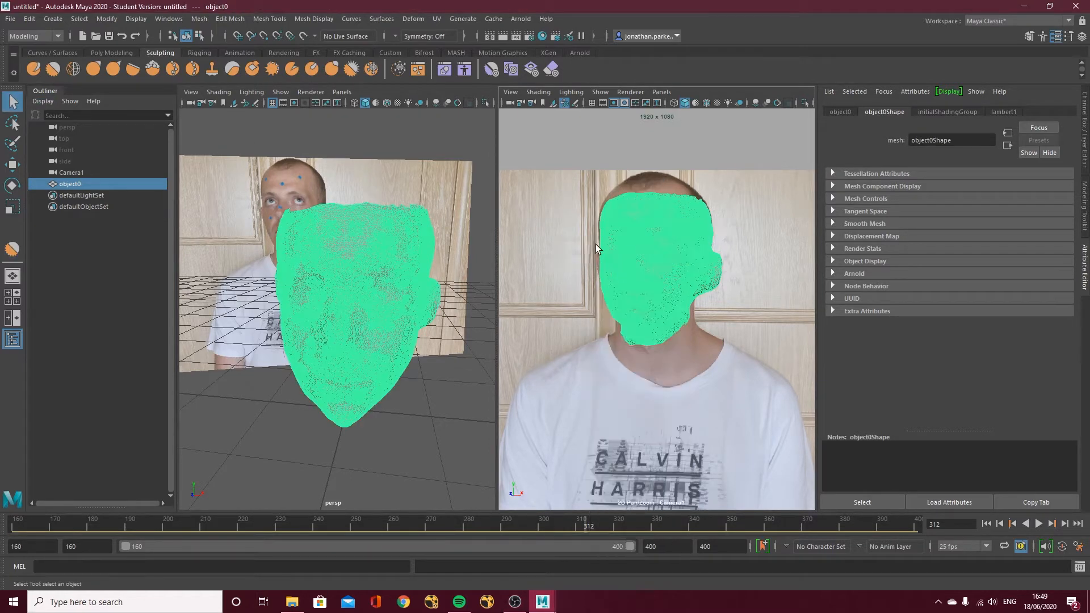
left_click(601, 215)
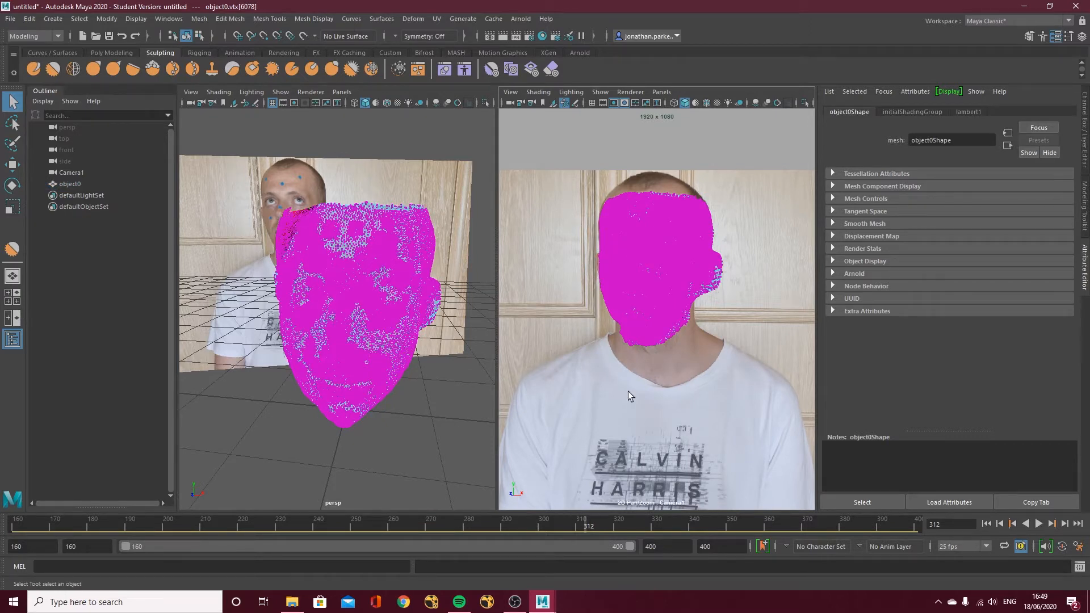
left_click(465, 400)
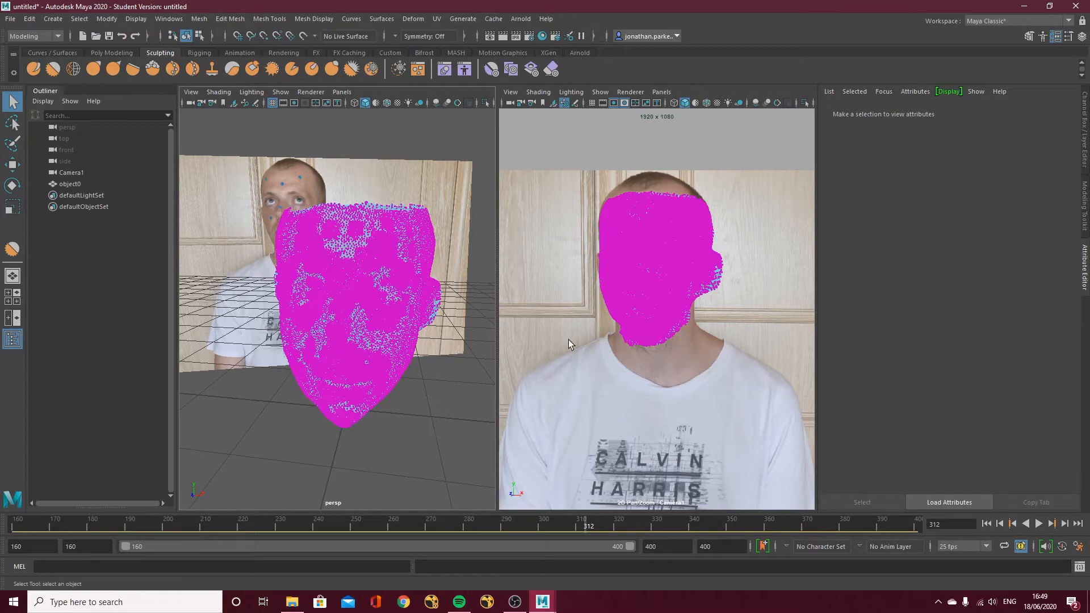
right_click_drag(640, 307, 682, 269)
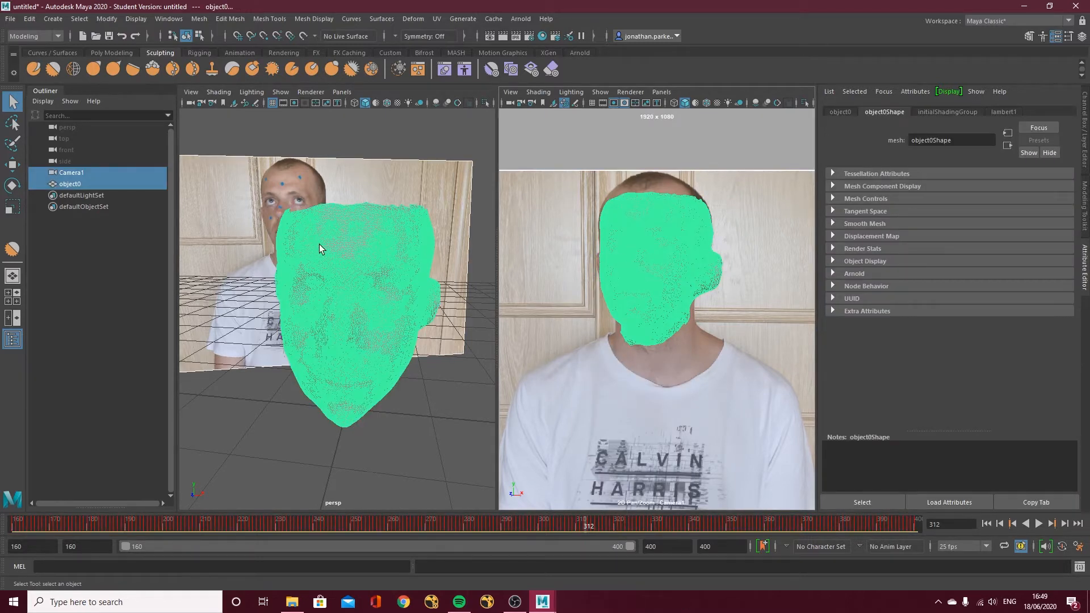
right_click_drag(291, 234, 297, 228)
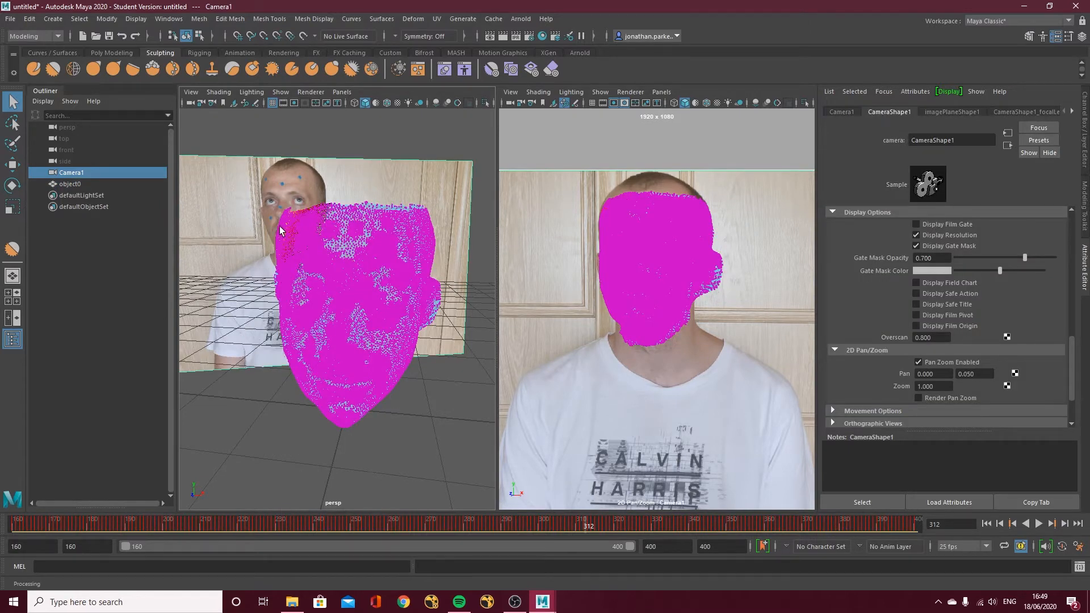
At frame 312, move two vertices at the forehead's upper image-left edge slightly outward toward the head outline, and narrow the soft-selection falloff.
left_click(281, 228)
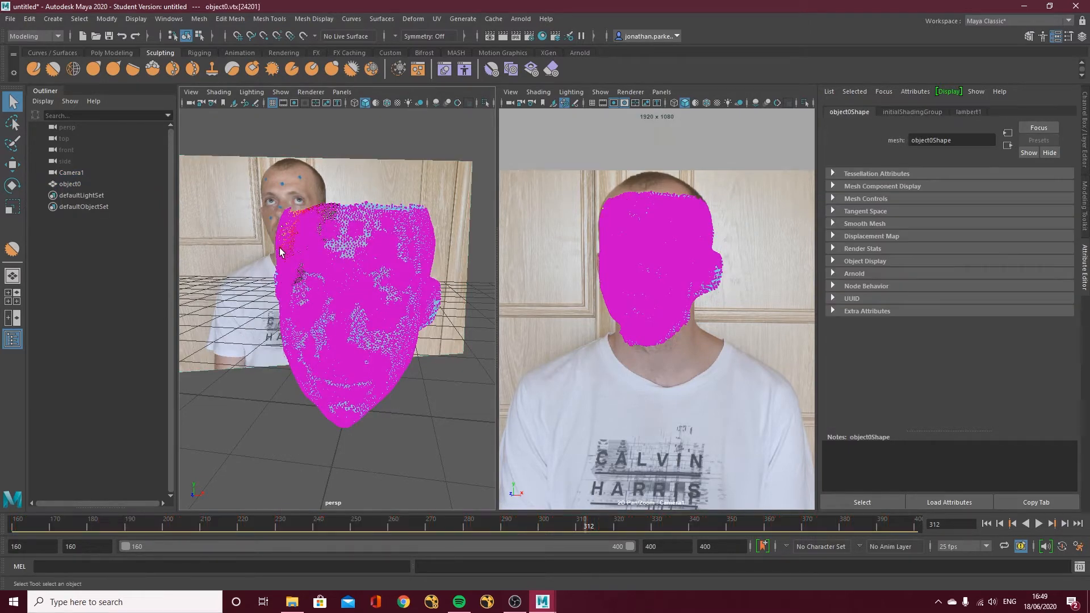
key("w")
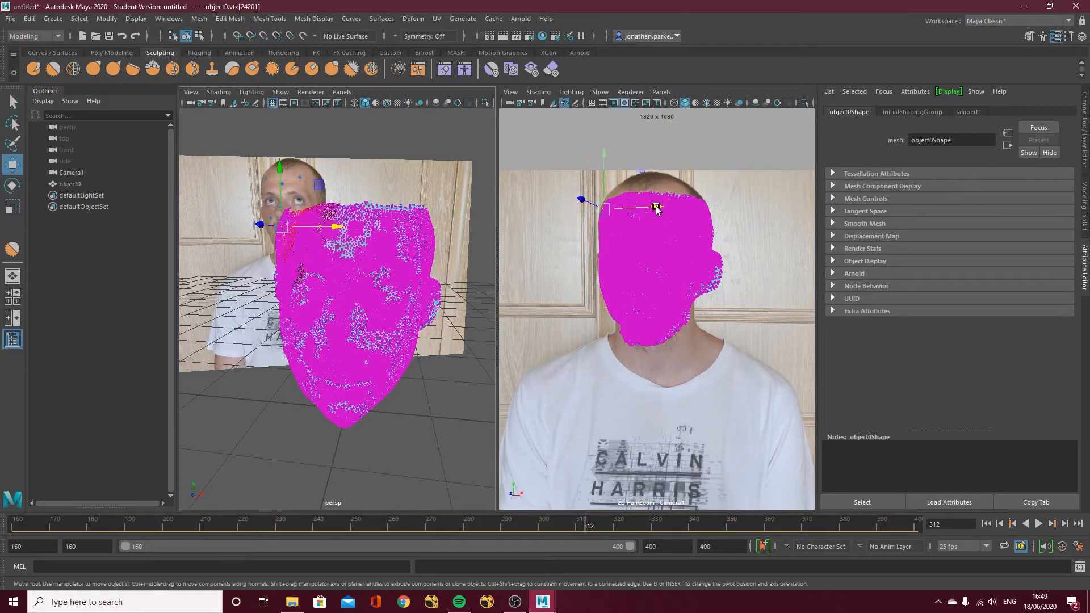
left_click_drag(656, 208, 651, 208)
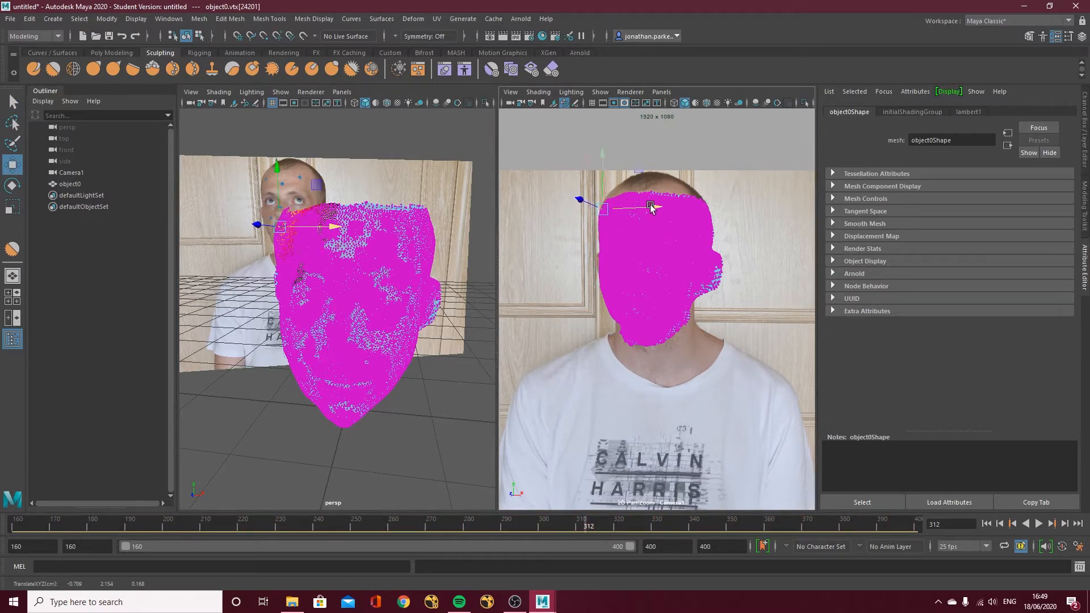
left_click_drag(459, 202, 287, 213, "alt")
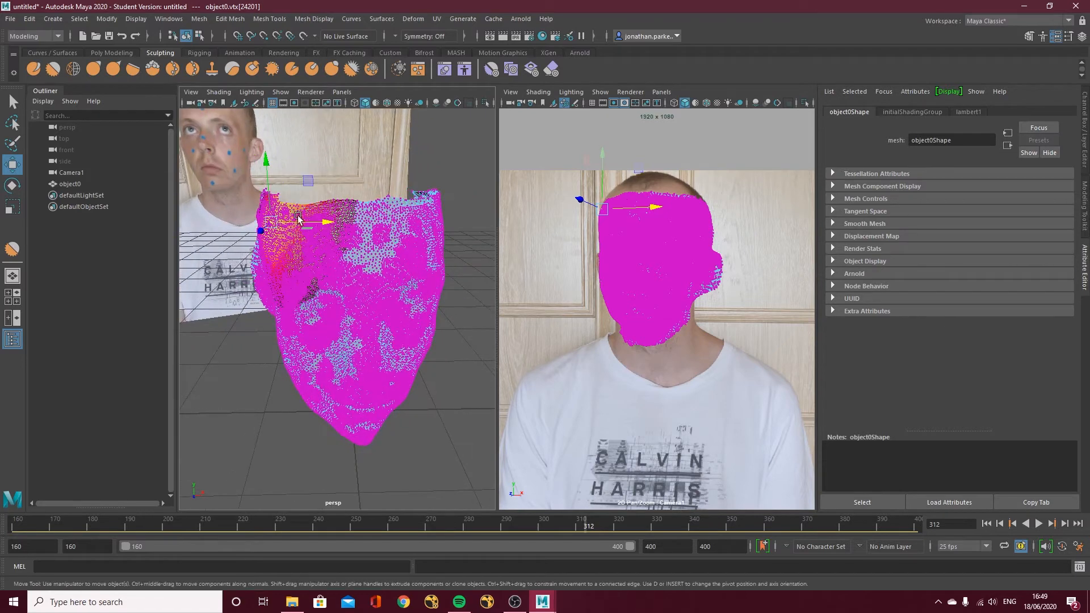
left_click(278, 209)
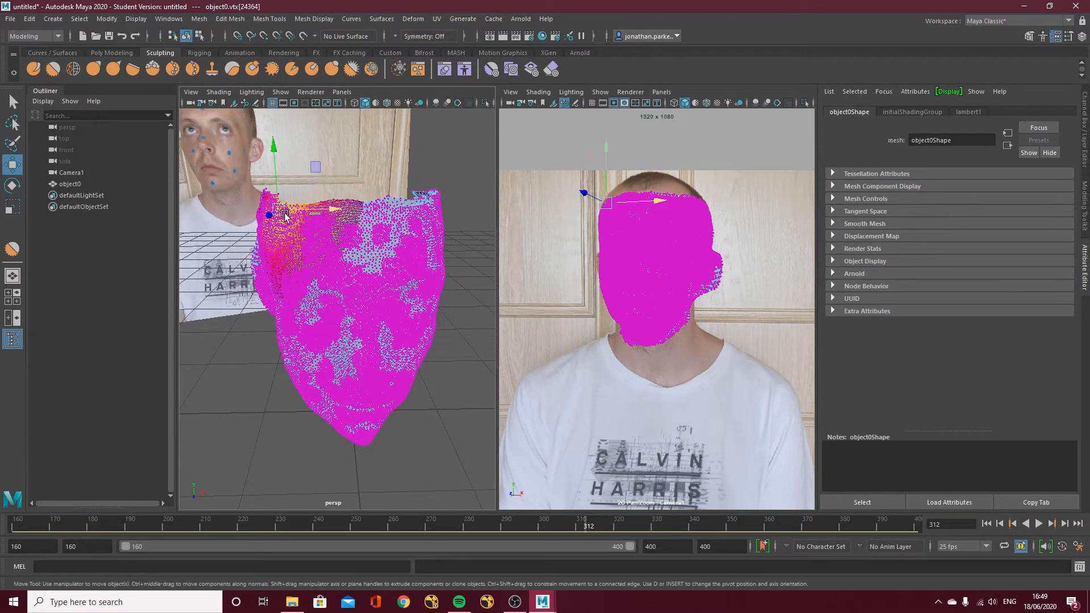
mouse_move(333, 210)
left_mouse_down()
mouse_move(281, 208)
mouse_move(244, 224)
mouse_move(328, 206)
left_mouse_up()
key("b")
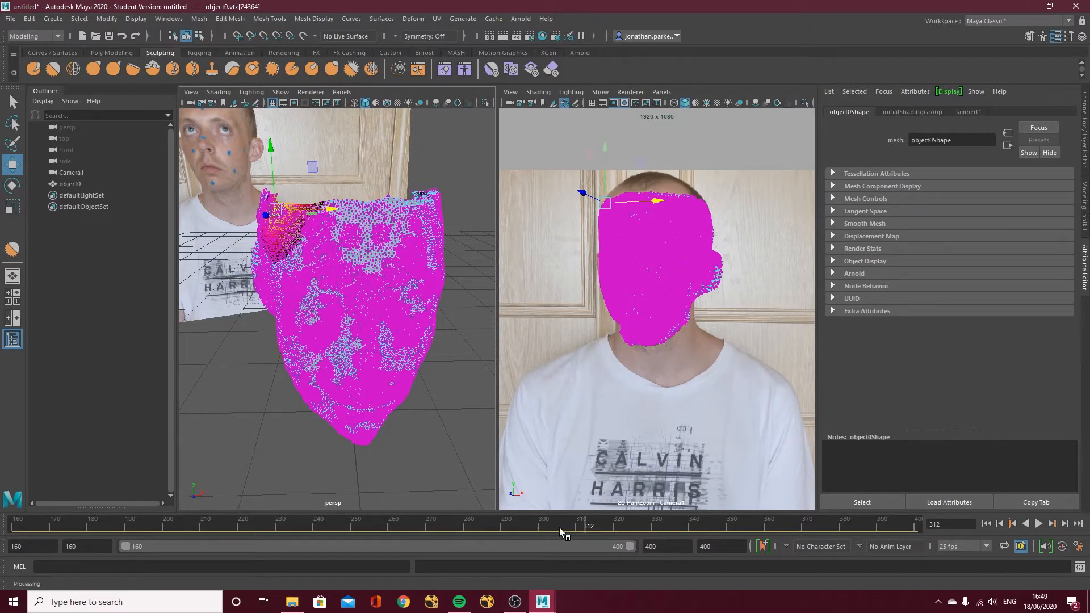
At frame 281, try a slight move of a vertex just below the nose on the face mesh, and undo it.
left_click_drag(375, 465, 484, 411, "alt")
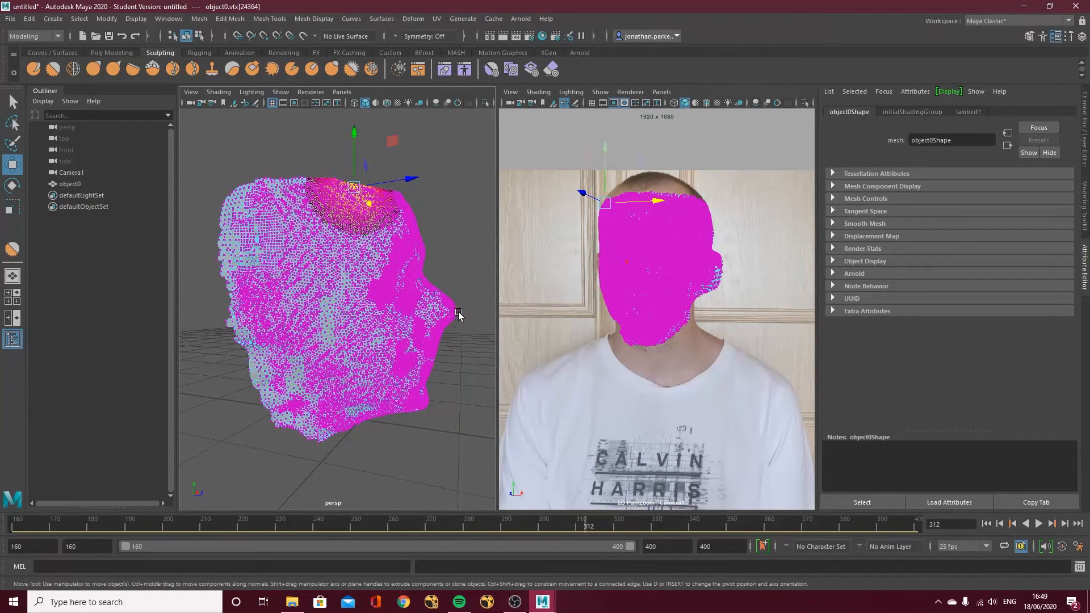
left_click(439, 337)
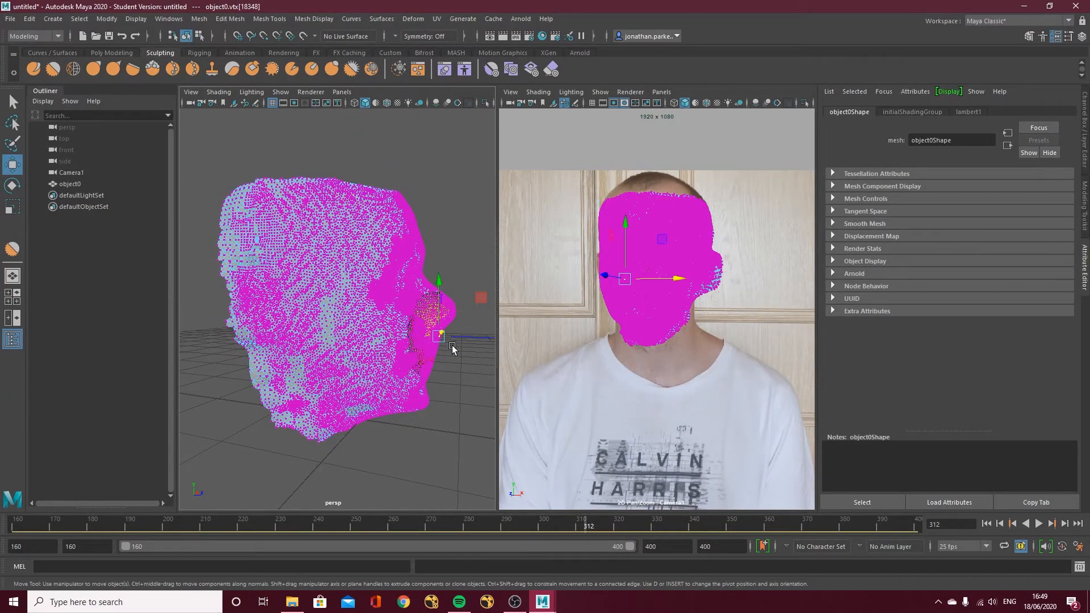
left_click_drag(444, 351, 372, 348, "alt")
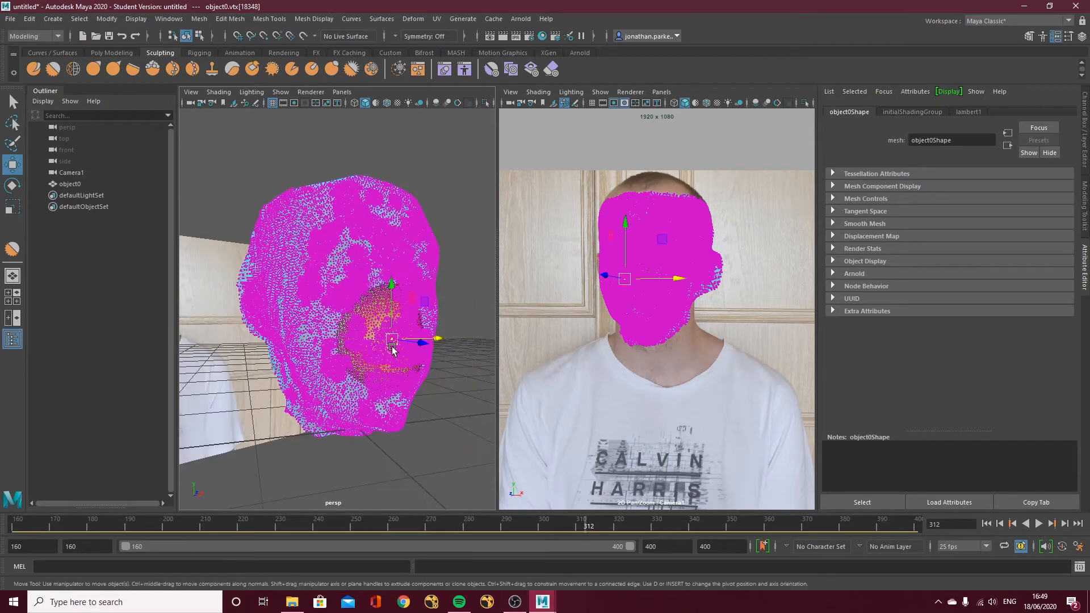
left_click_drag(676, 523, 469, 523)
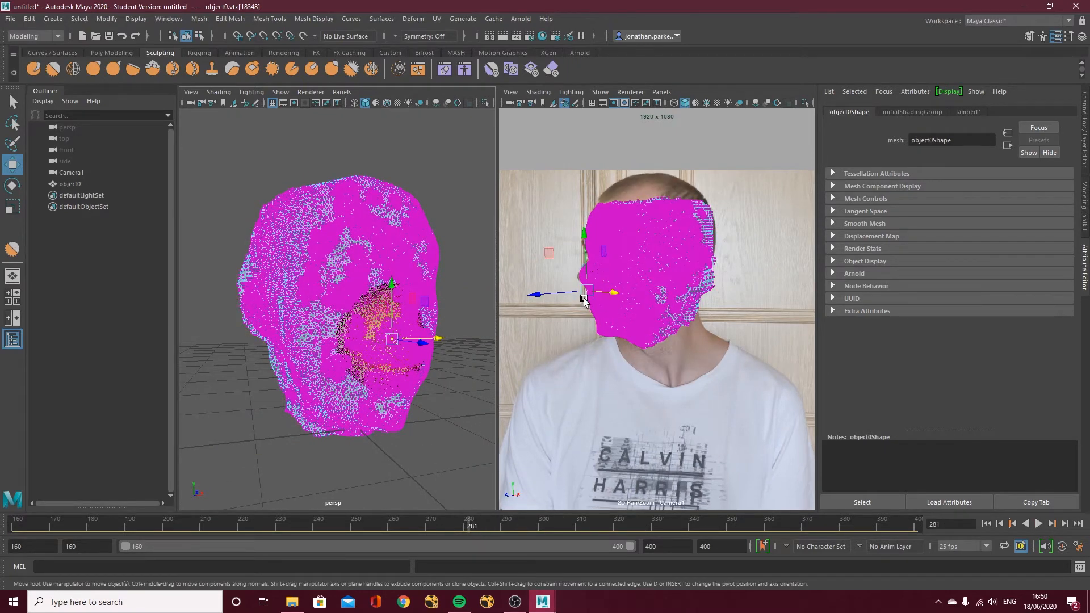
left_click_drag(536, 297, 539, 298)
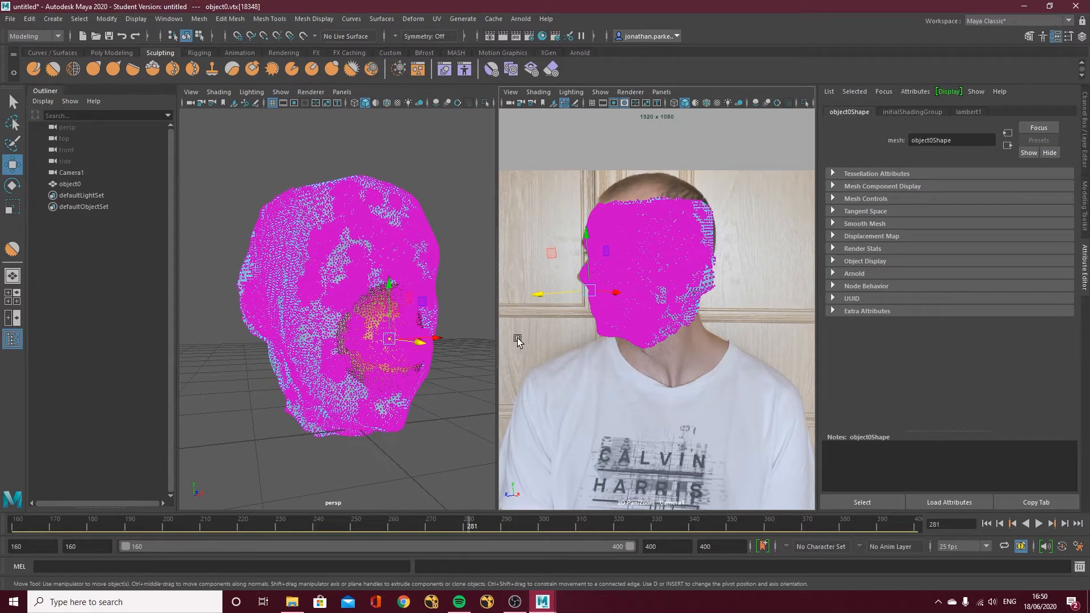
key("ctrl+z")
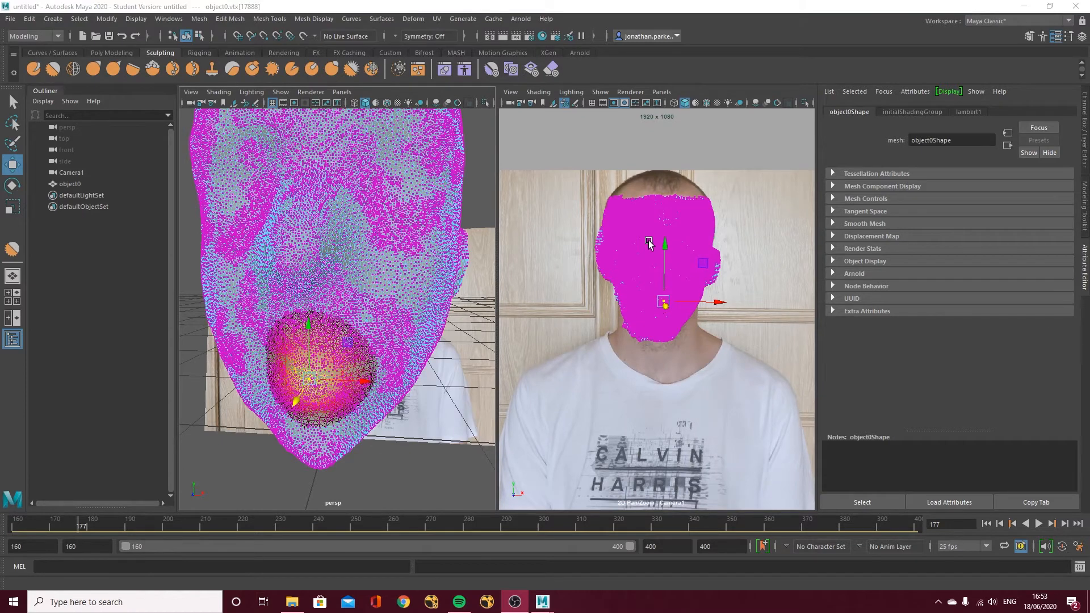
Return the face mesh from vertex selection to object mode at frame 177 and deselect it.
right_click(649, 241)
right_click(634, 243)
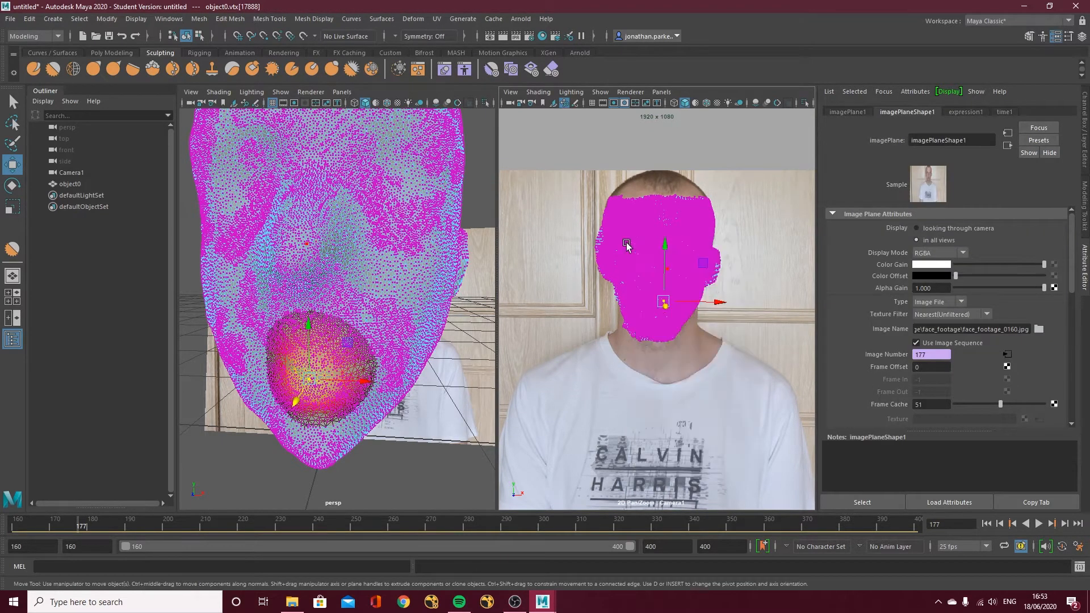
left_click(626, 244)
right_click(627, 243)
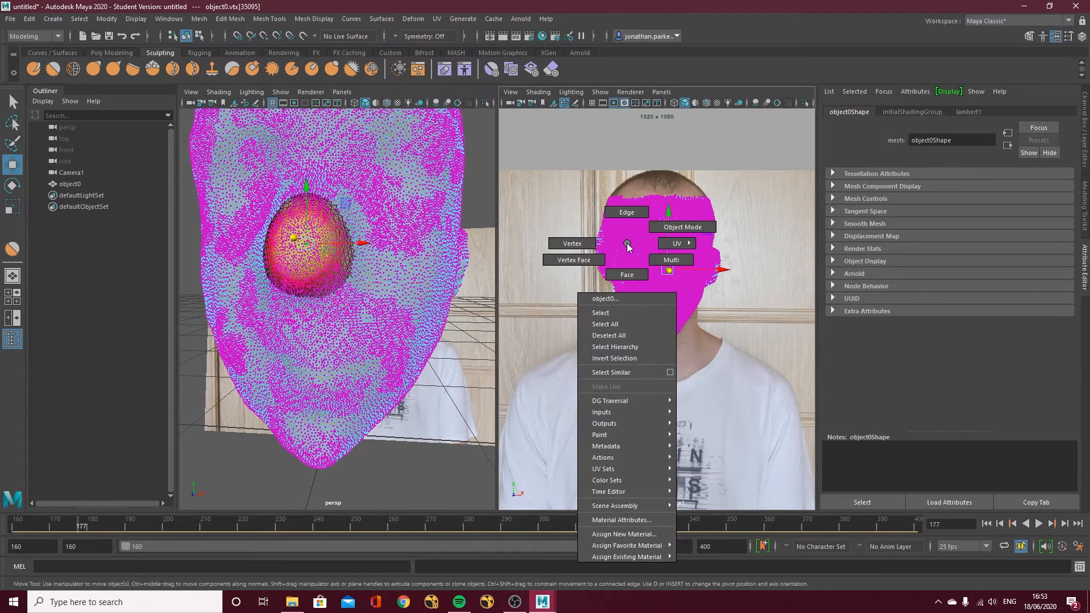
left_click(654, 234)
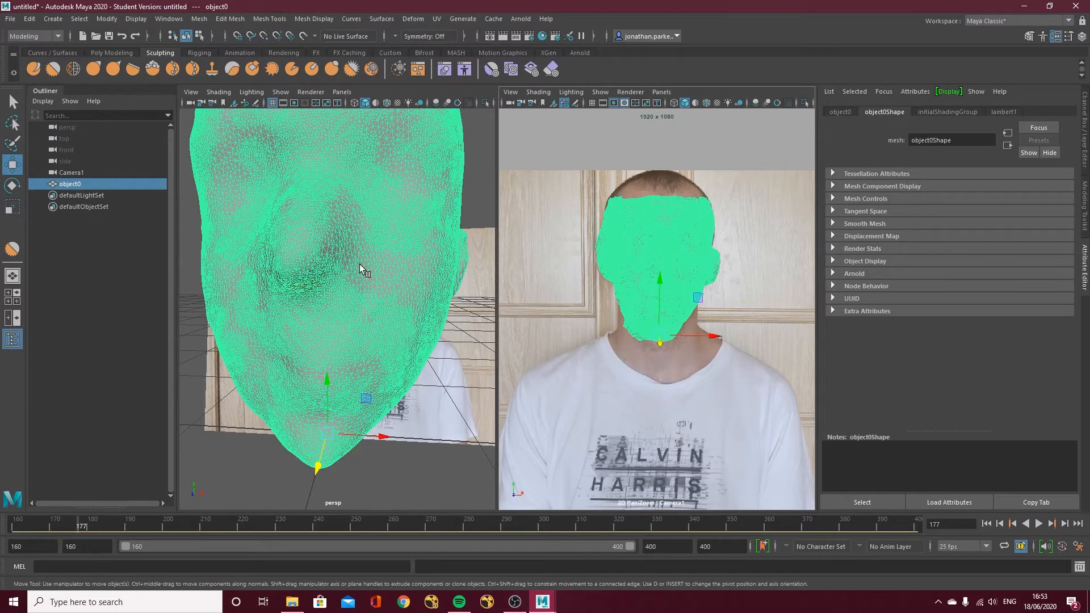
left_click(417, 463)
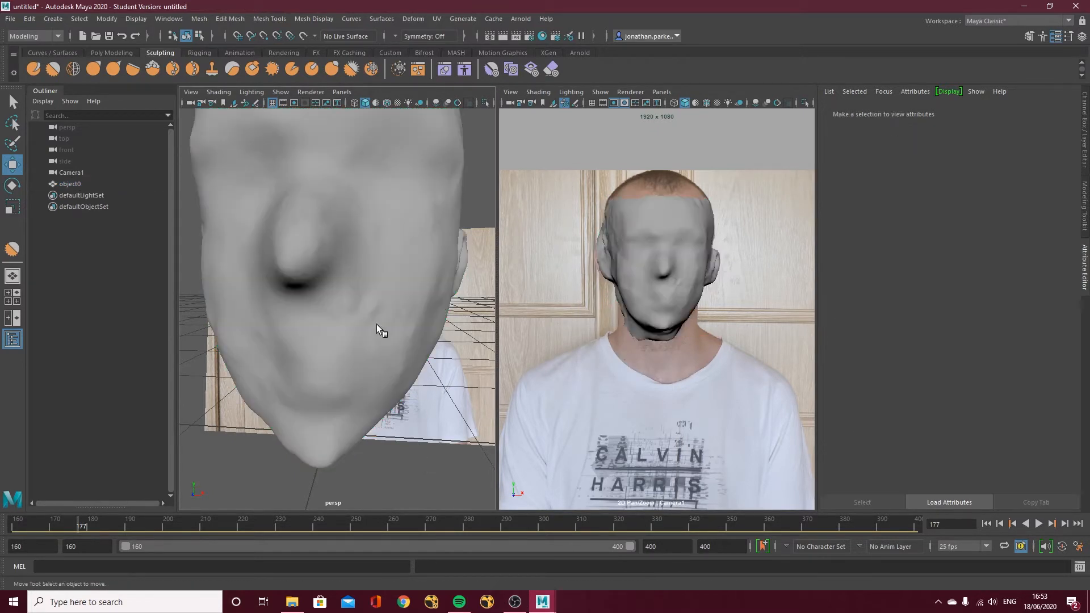
Make the face mesh object0 a live surface.
left_click_drag(332, 329, 292, 308, "alt")
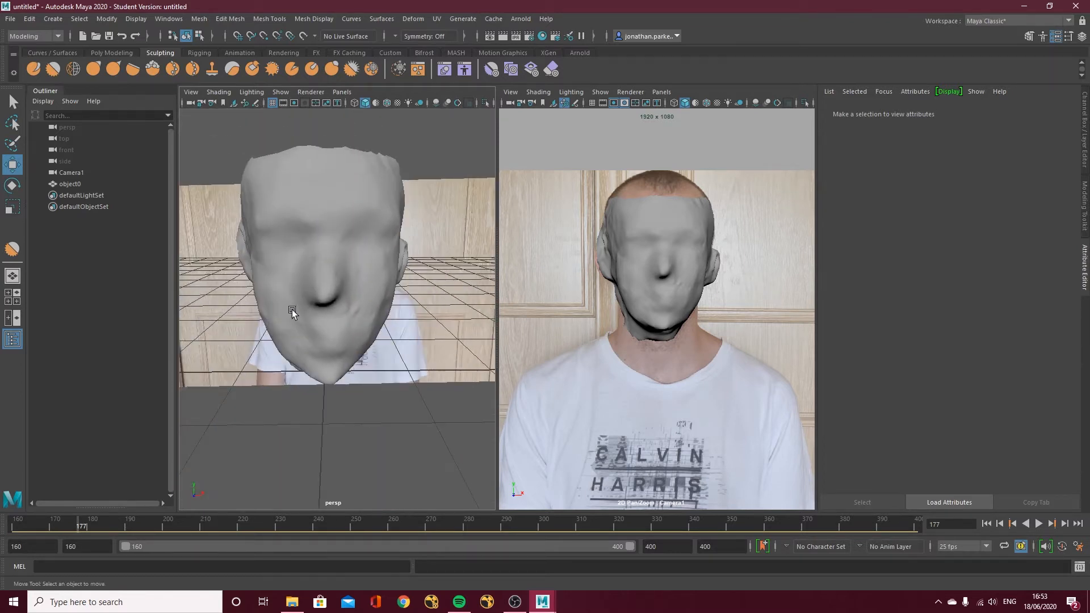
left_click(307, 245)
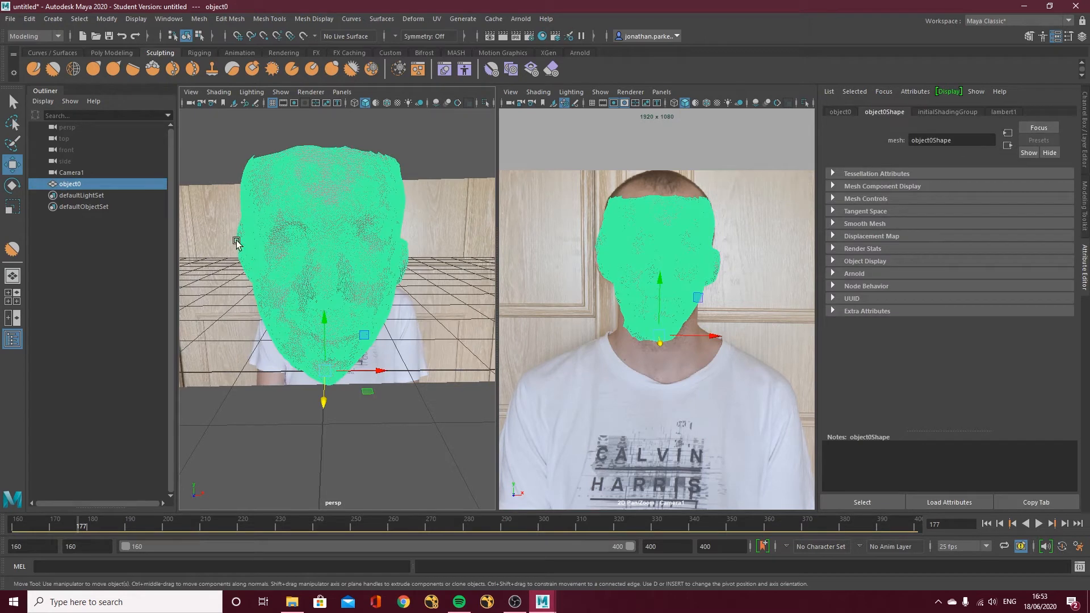
left_click(307, 36)
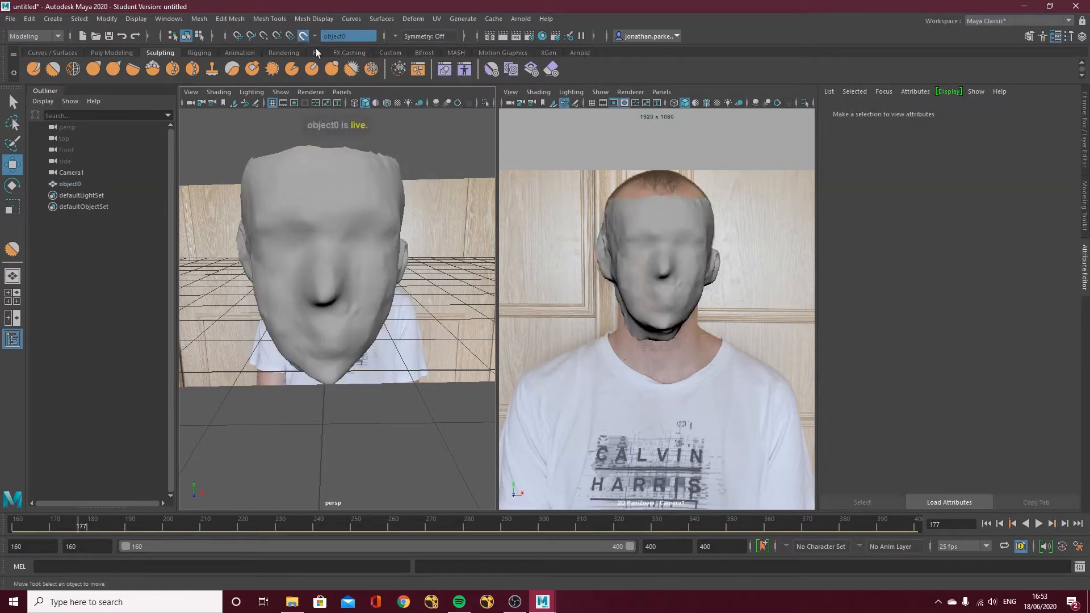
Maximize the Camera1 view in the workspace and select its camera.
left_click(644, 242)
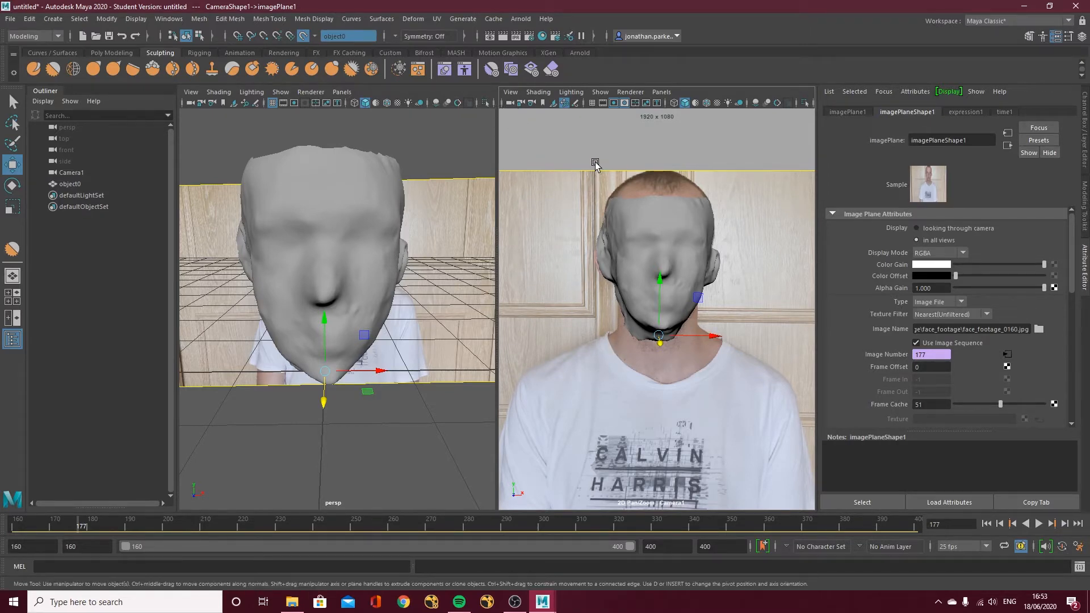
key("space")
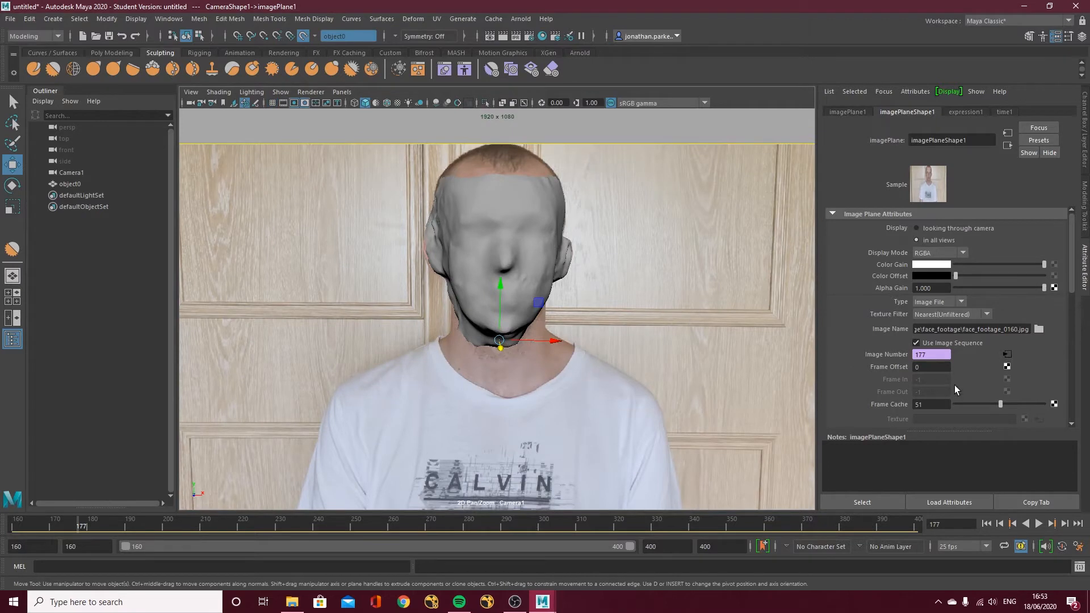
scroll(959, 385, "down", 10)
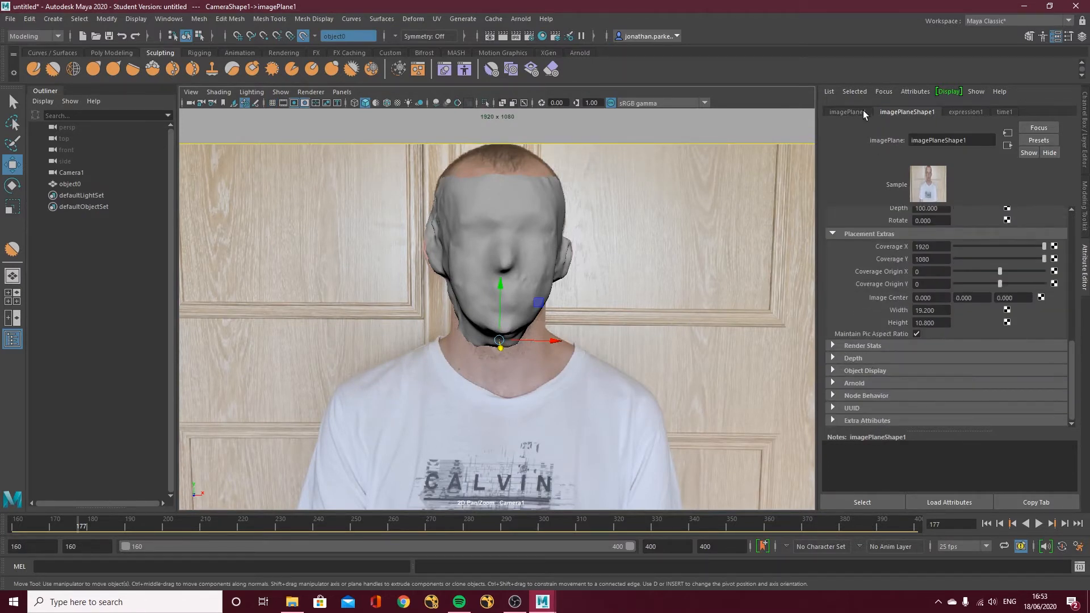
left_click(191, 92)
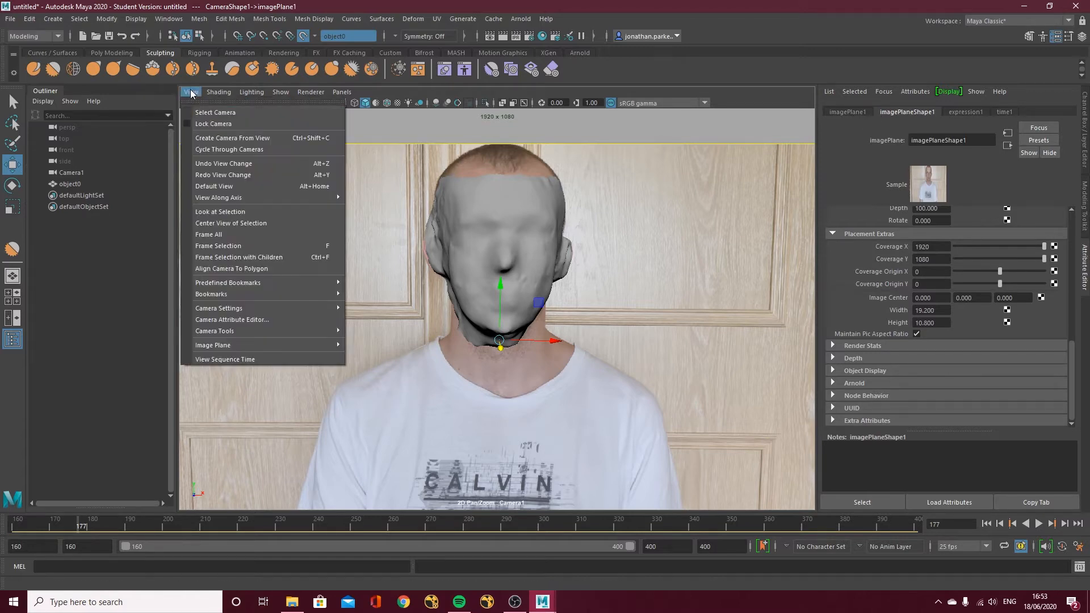
left_click(206, 113)
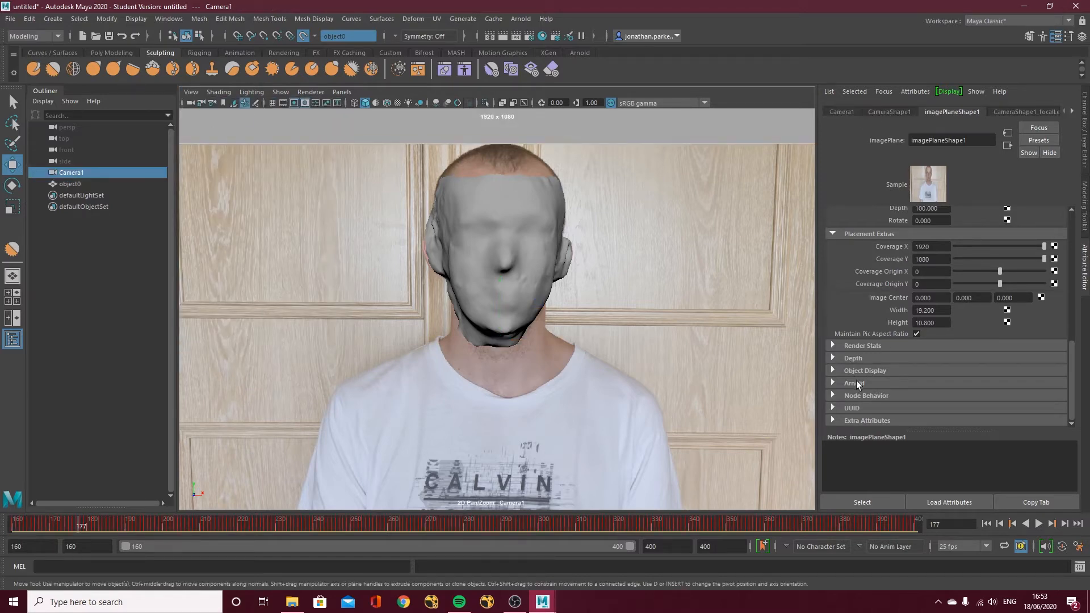
Zoom the camera view in on the head by setting CameraShape1's overscan to 0.6, and reduce it further to 0.5.
left_click(885, 113)
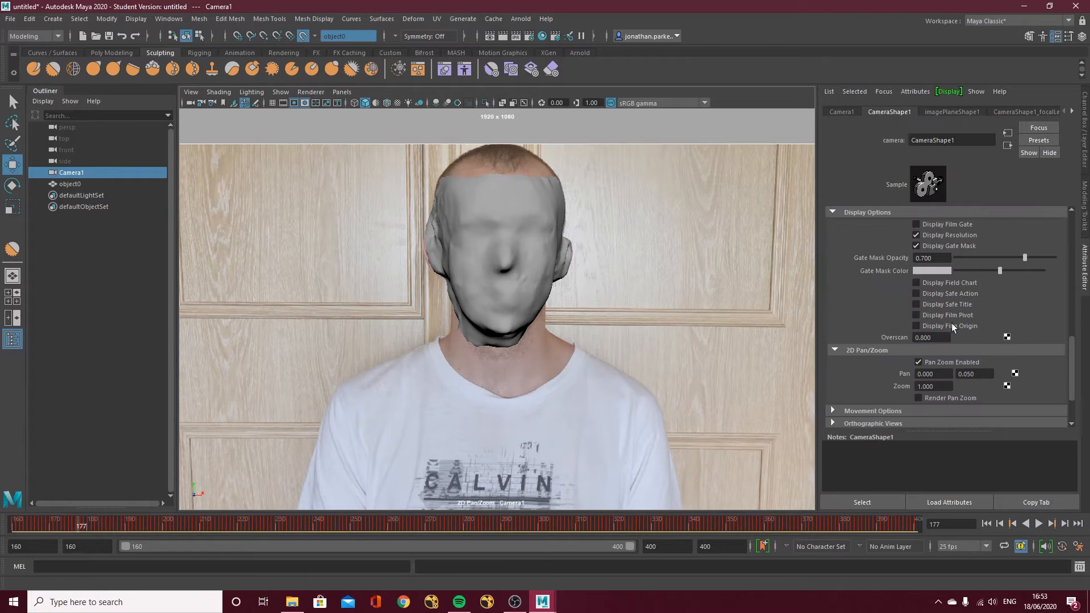
left_click(925, 307)
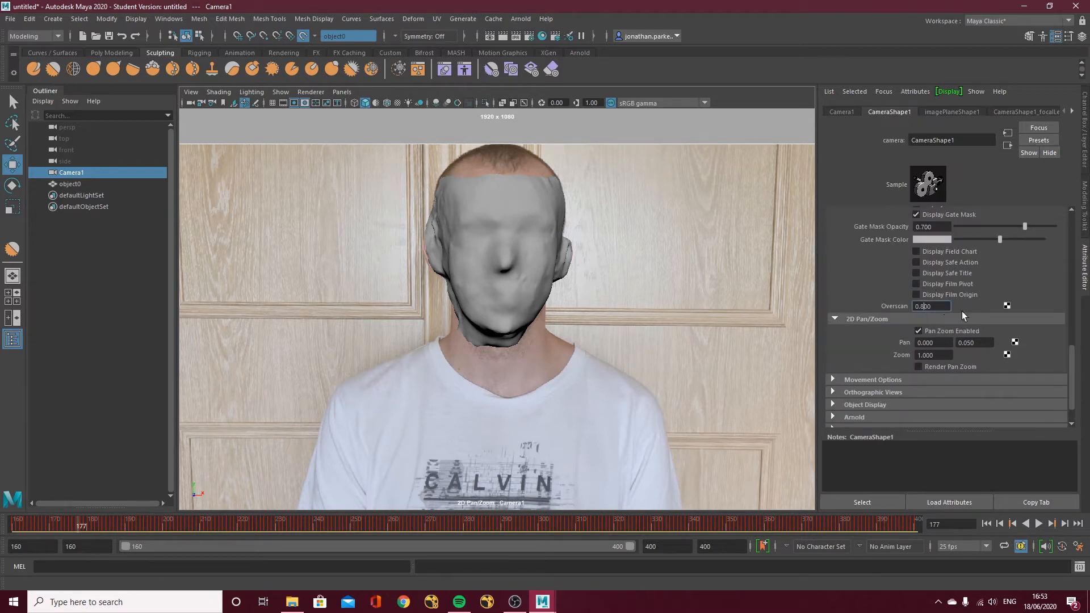
type("6")
key("Return")
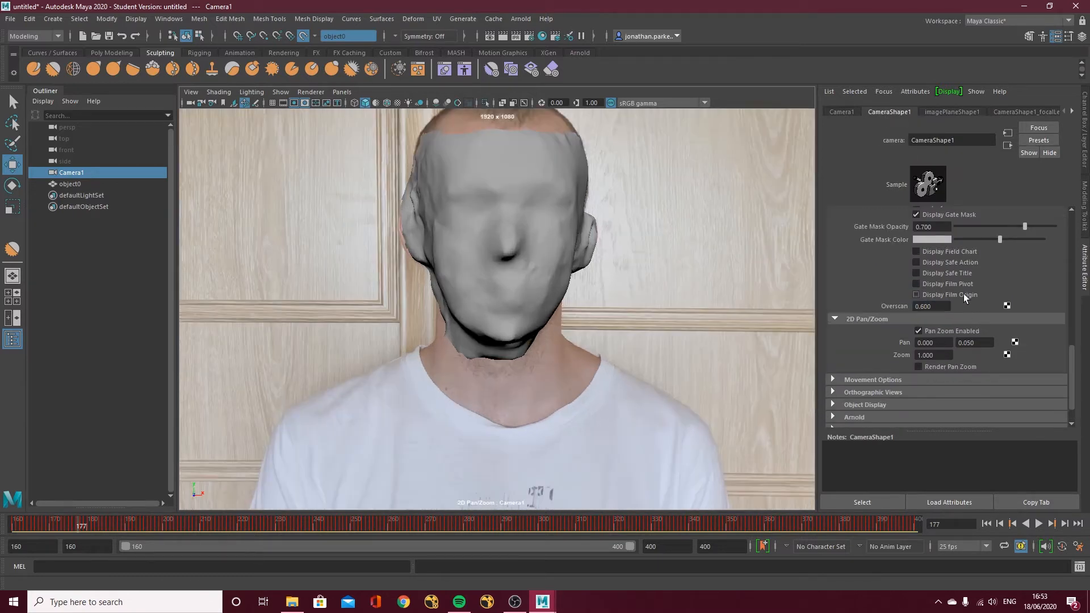
left_click(925, 306)
type("5")
key("Return")
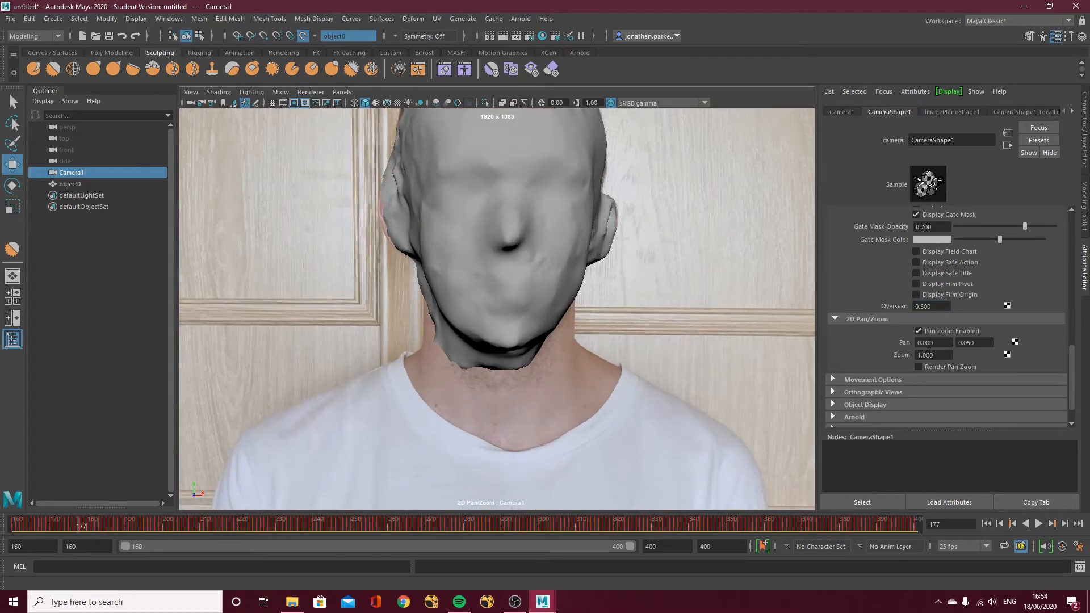
Shift the camera view vertically by setting CameraShape1's second 2D pan value to 0.080, and raise it to 0.090.
left_click(968, 343)
key("Return")
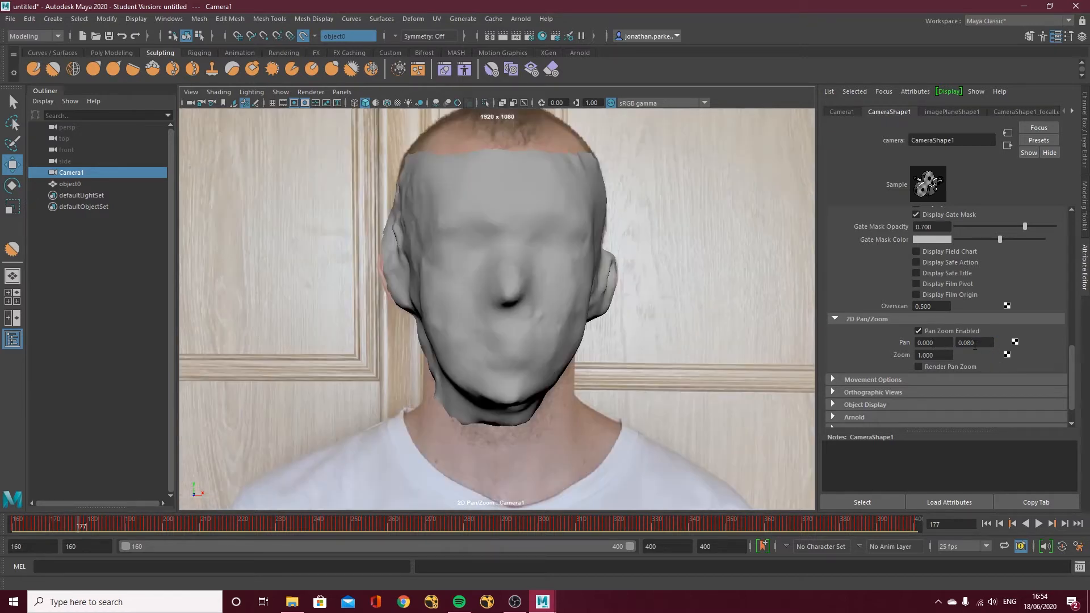
left_click(970, 343)
type("9")
key("Return")
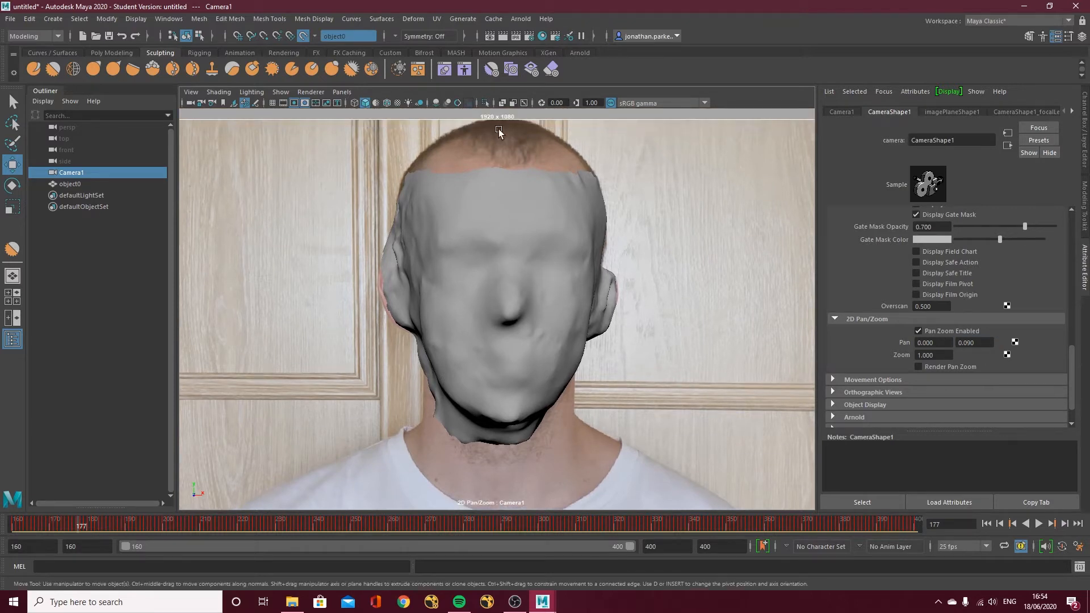
Activate Quad Draw and turn on X-Ray display in the camera view so the footage shows through the mesh.
left_click(504, 103)
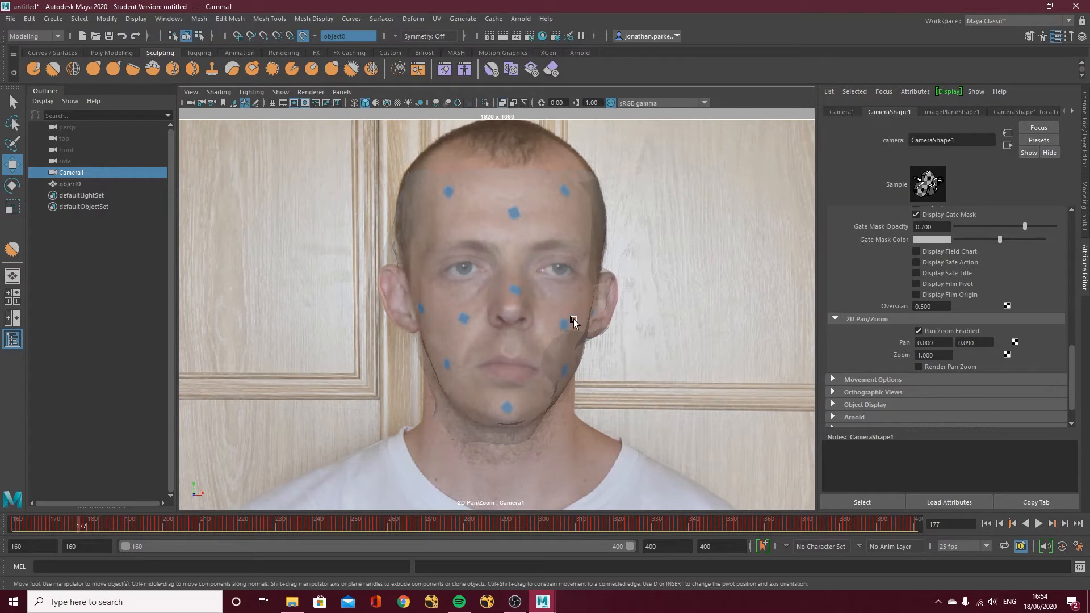
left_click(502, 102)
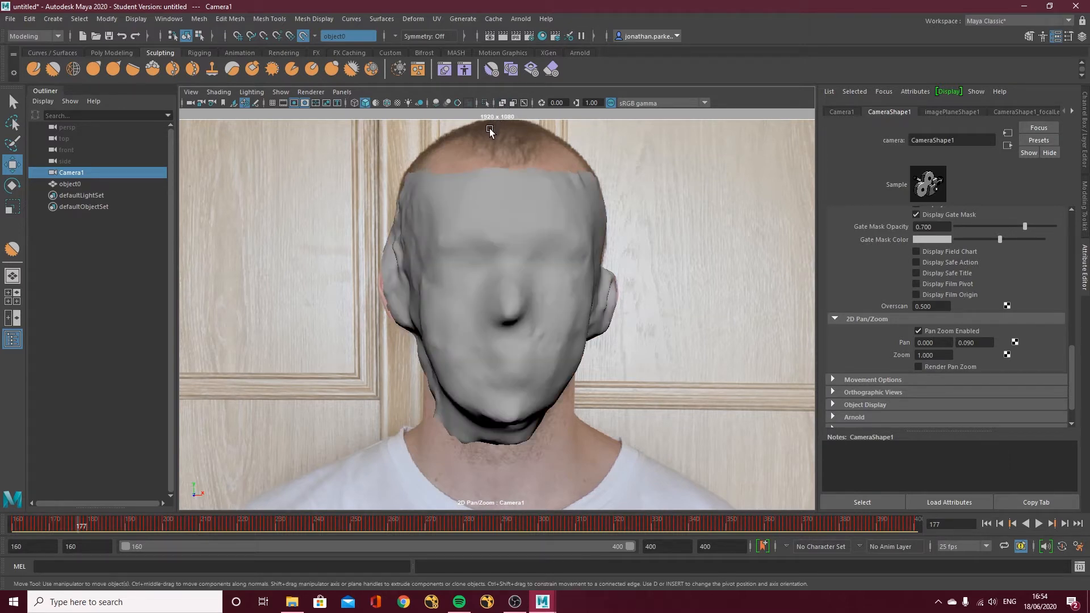
left_click(1085, 177)
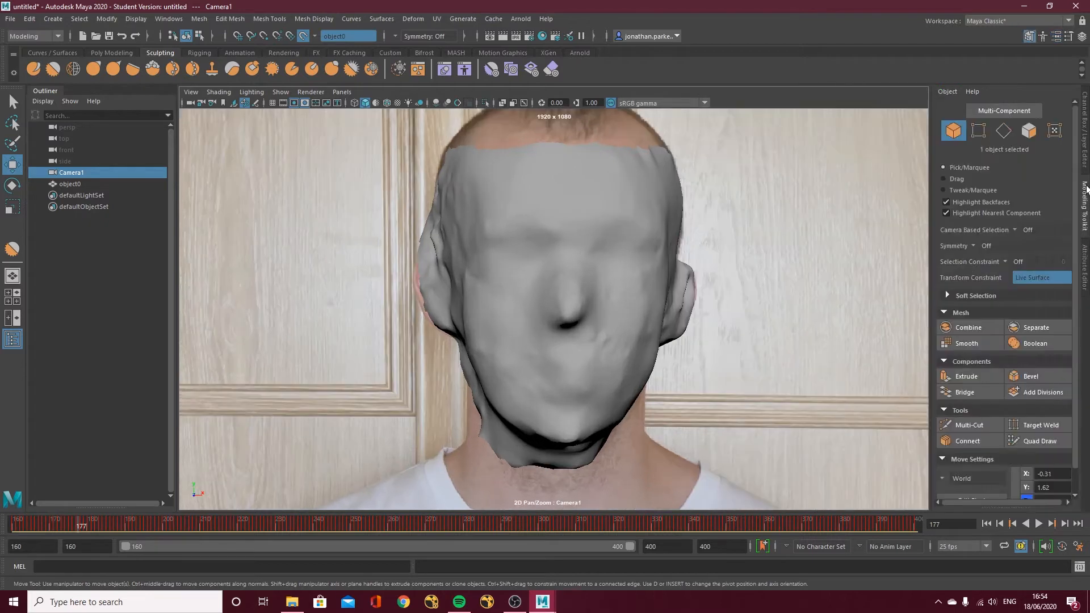
left_click(1038, 441)
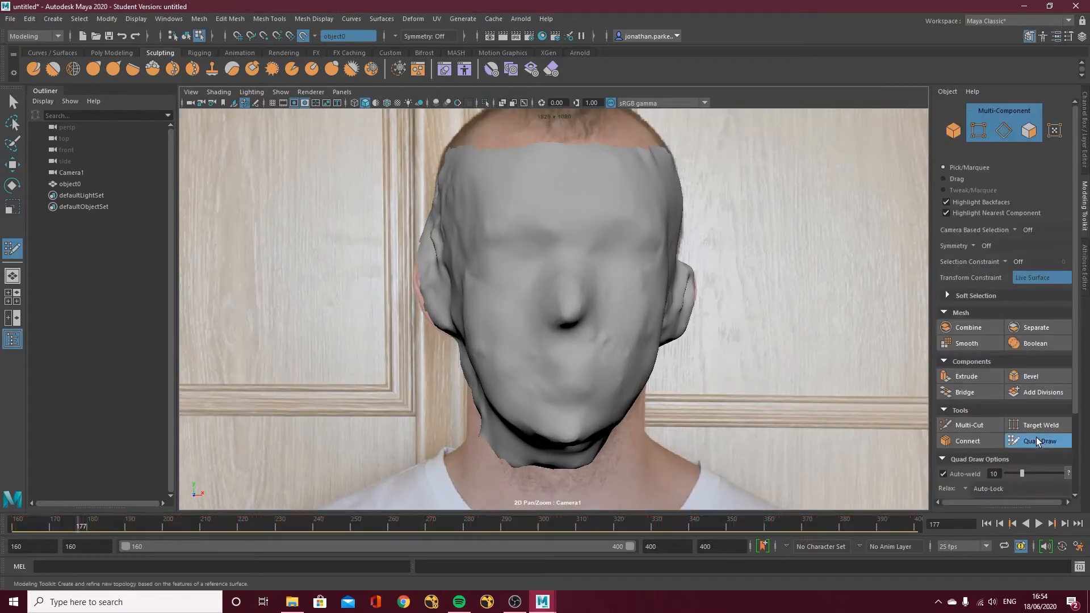
left_click(502, 102)
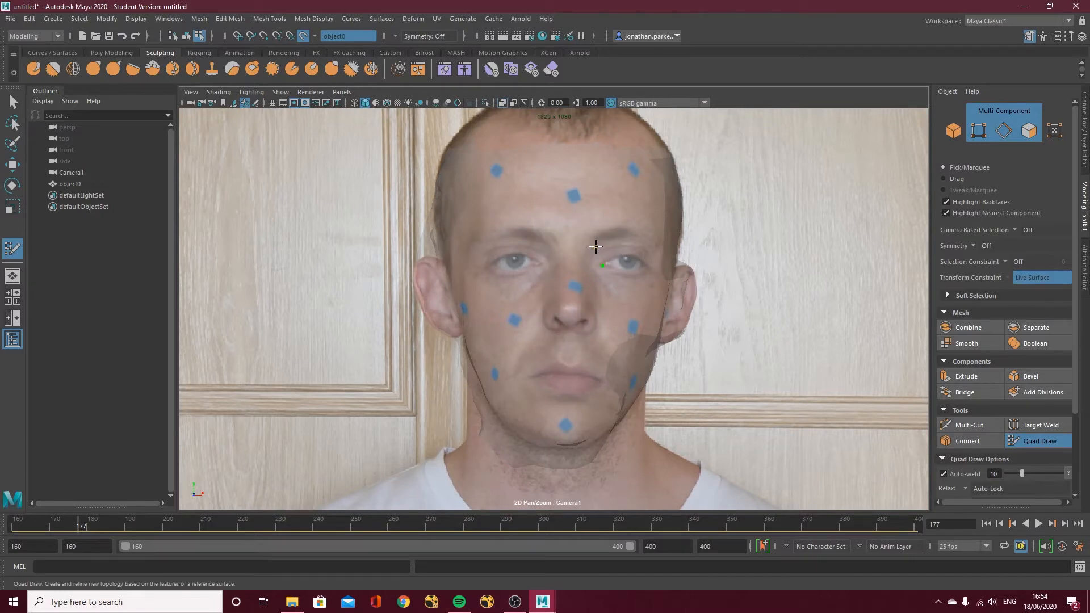
Draw two adjoining quads along the upper lid of the image-right eye, adjust the first quad's corners, and restore the two-view layout.
left_click(619, 238)
left_click(625, 258)
left_click(611, 251, "shift")
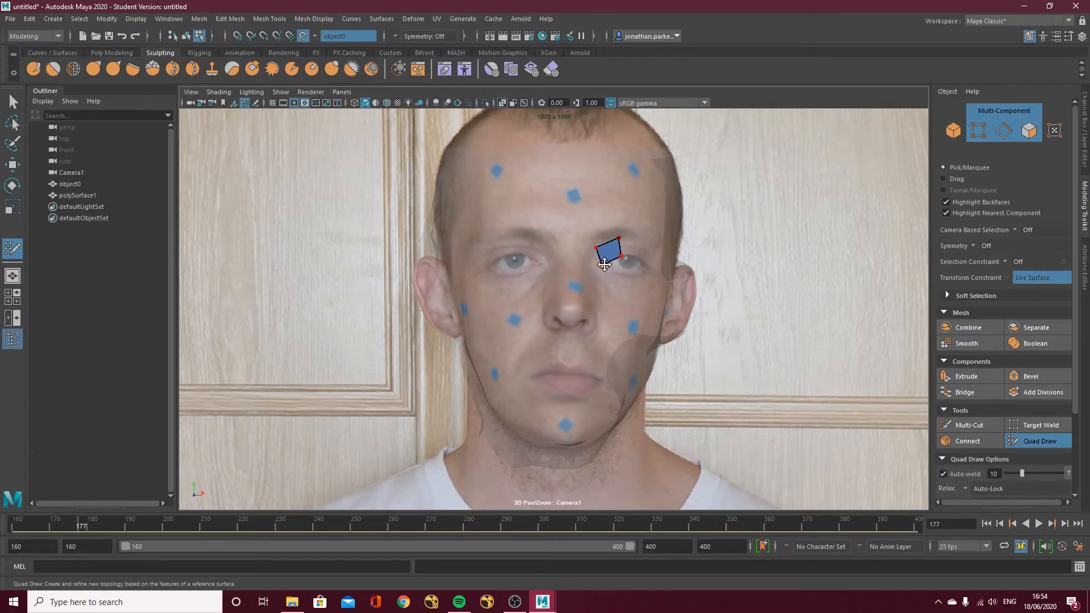
left_click_drag(622, 256, 595, 247)
left_click(638, 238)
left_click(636, 256)
left_click(626, 247, "shift")
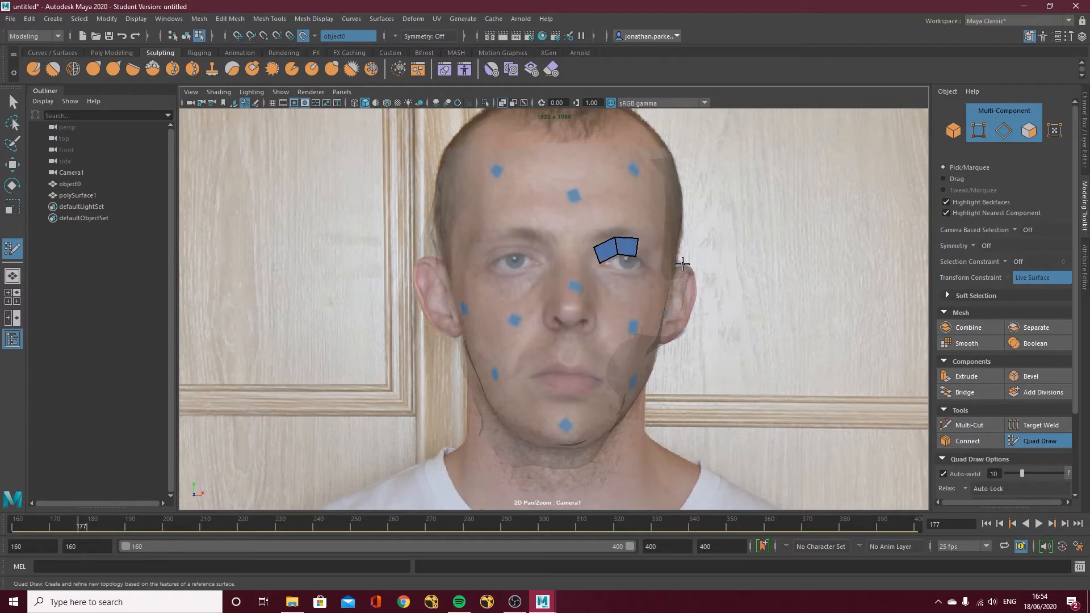
key("space")
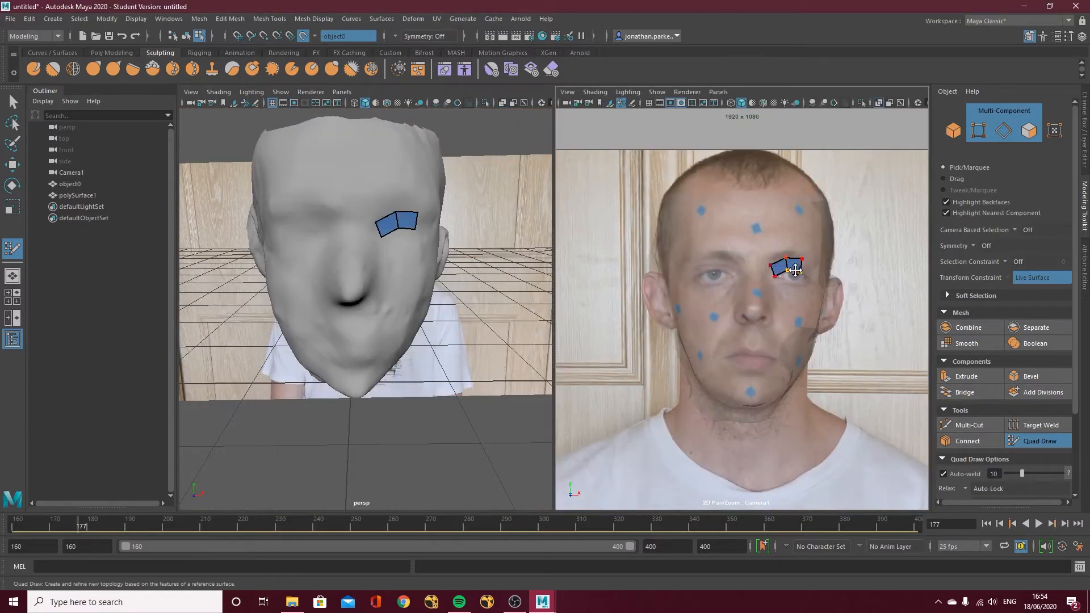
left_click_drag(521, 253, 488, 281, "alt")
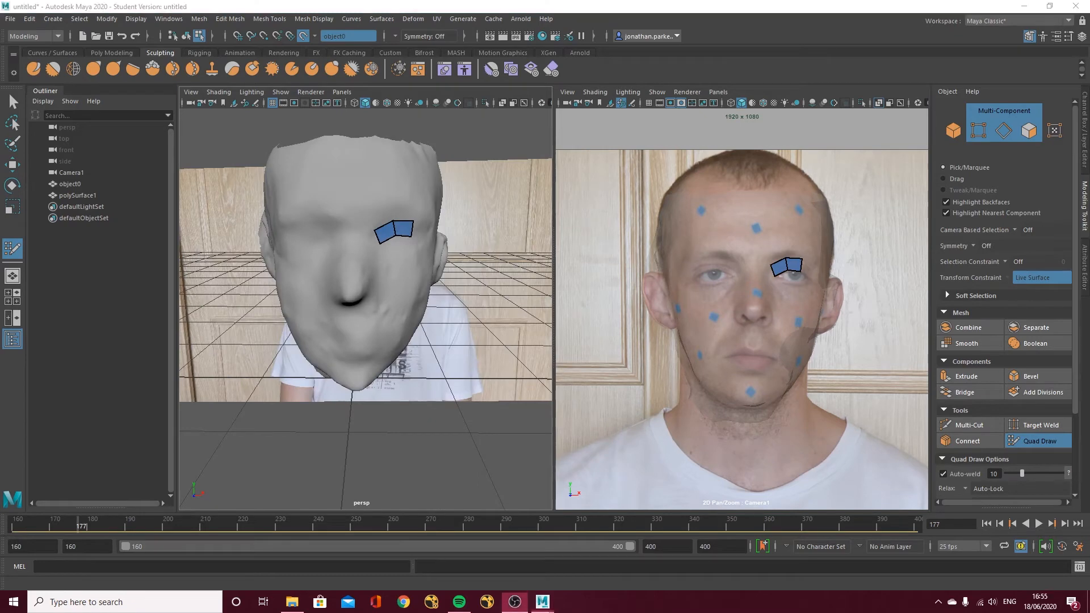
Switch to Chrome and maximize its window to examine the topology of the face mesh reference image.
left_click(403, 602)
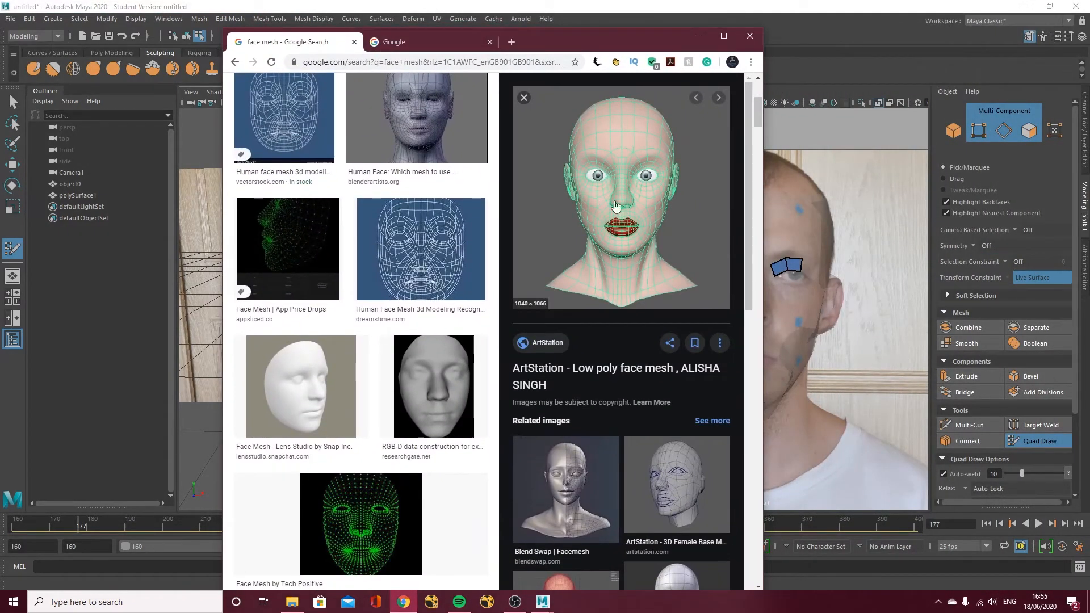
left_click_drag(555, 37, 553, 5)
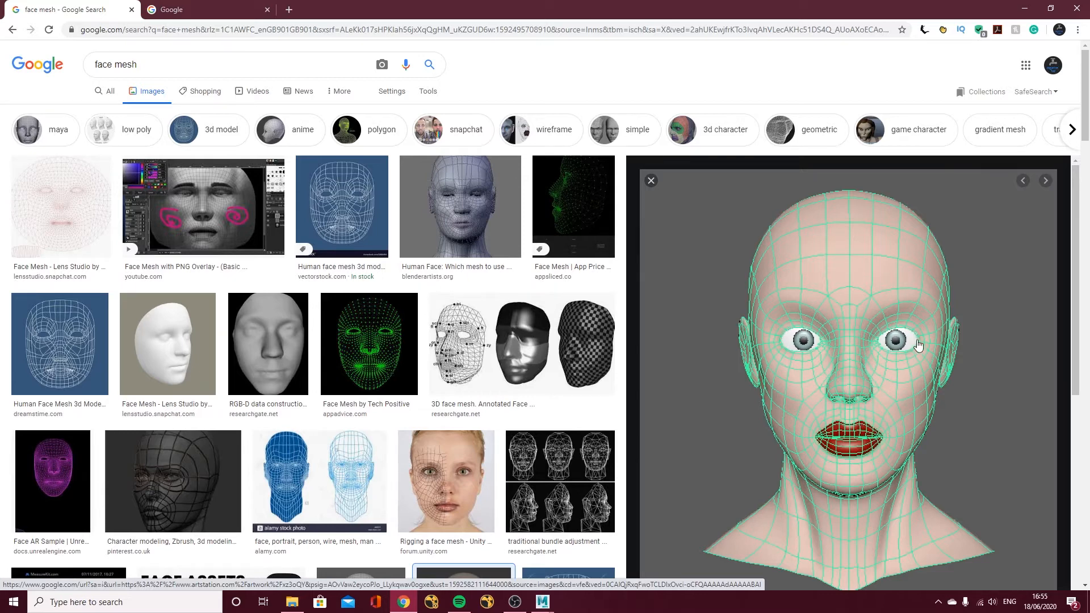
Return to Maya, add a third quad toward the outer corner of the image-right eye's upper lid, and enlarge the camera view.
left_click(1024, 9)
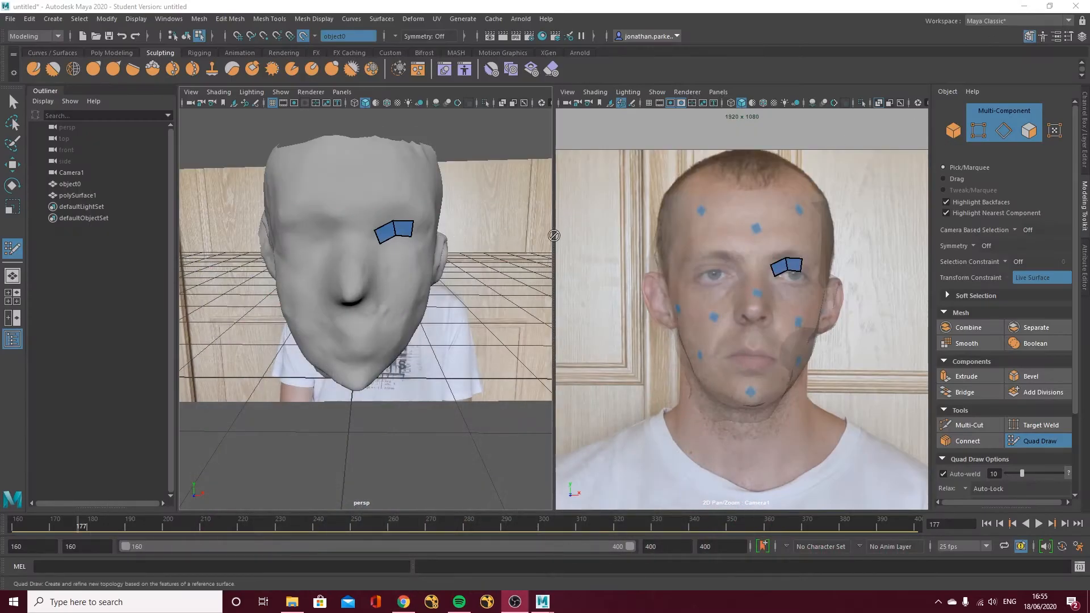
left_click(810, 263)
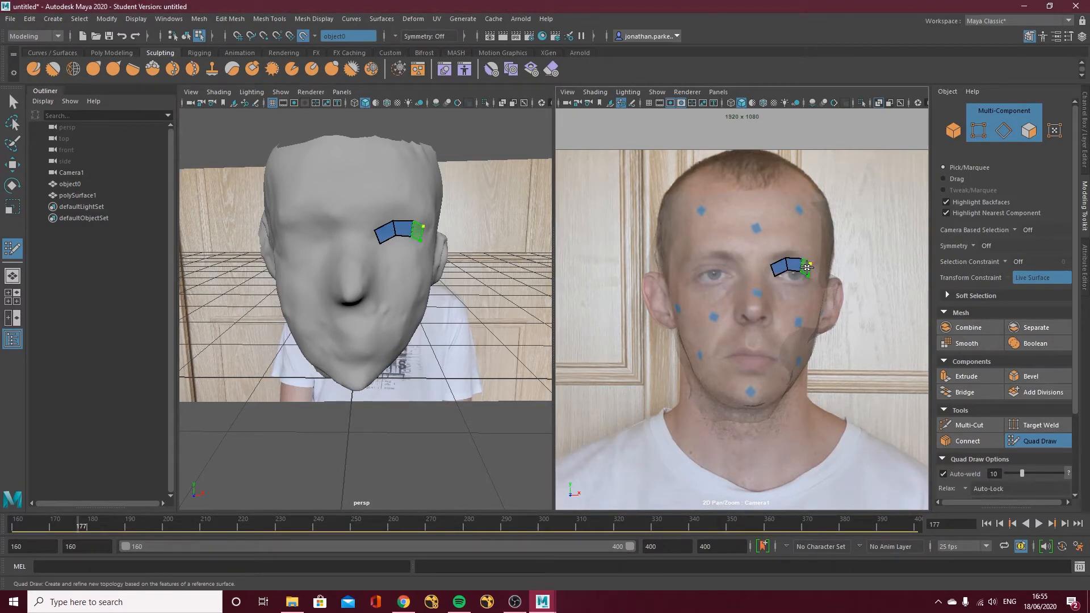
left_click(806, 266, "shift")
key("space")
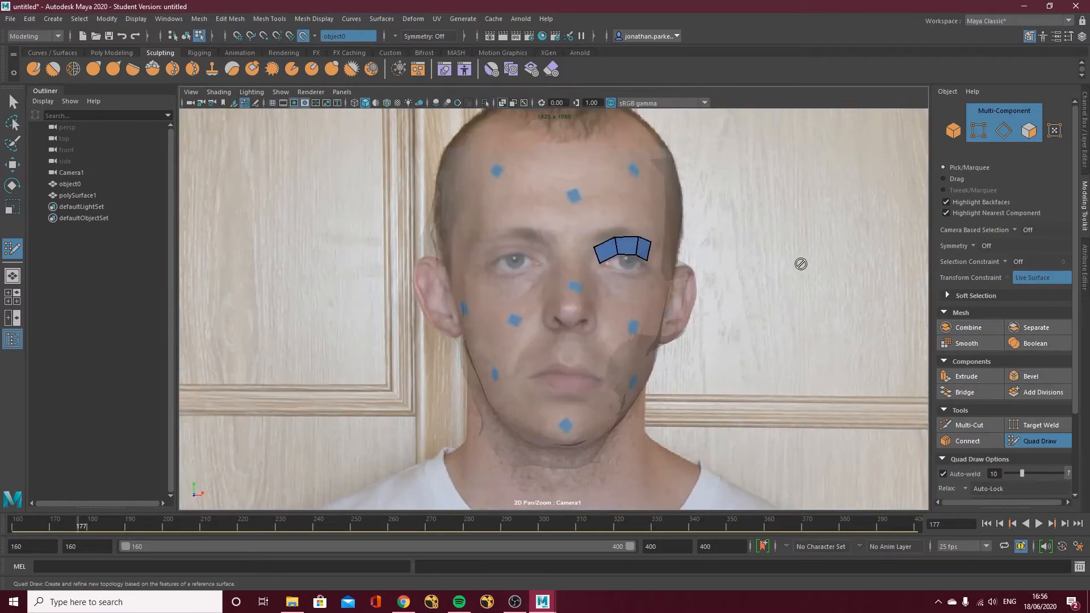
Add a fourth quad turning down around the outer corner of the image-right eye, then adjust and relax the strip's vertices.
left_click(658, 268)
left_click(653, 276)
left_click(654, 264, "shift")
left_click_drag(647, 261, 642, 257)
left_click_drag(651, 243, 649, 244, "shift")
left_click_drag(654, 245, 636, 235, "shift")
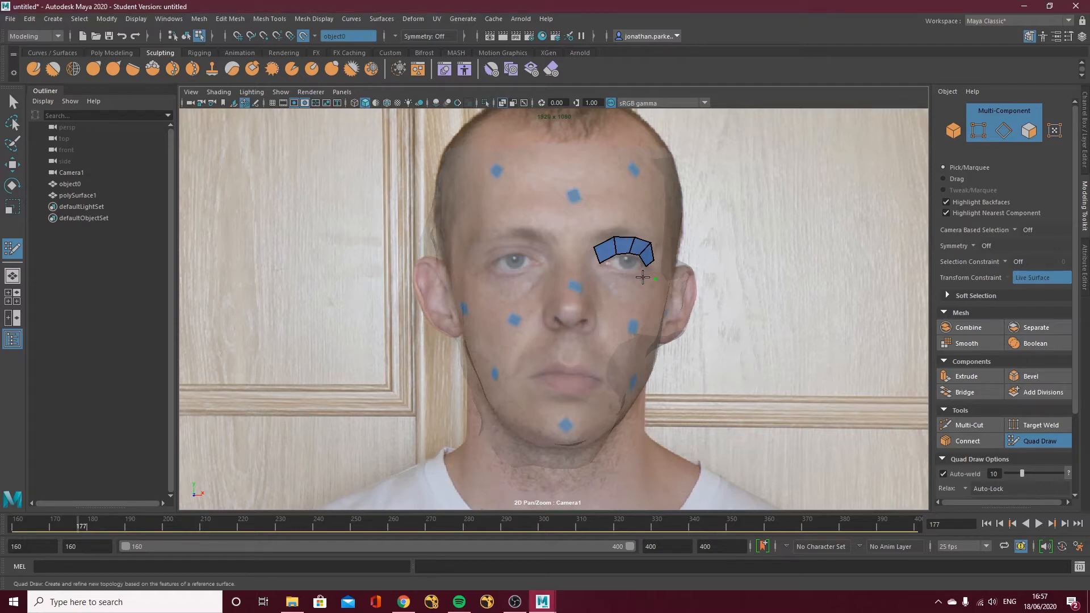
Close the ring of quads around the image-right eye along the lower lid and inner corner, relaxing its vertices.
mouse_move(650, 253)
left_mouse_down()
mouse_move(661, 267)
mouse_move(638, 284)
mouse_move(593, 267)
left_mouse_up()
mouse_move(593, 266)
left_mouse_down("shift")
mouse_move(652, 268)
mouse_move(592, 266)
left_mouse_up("shift")
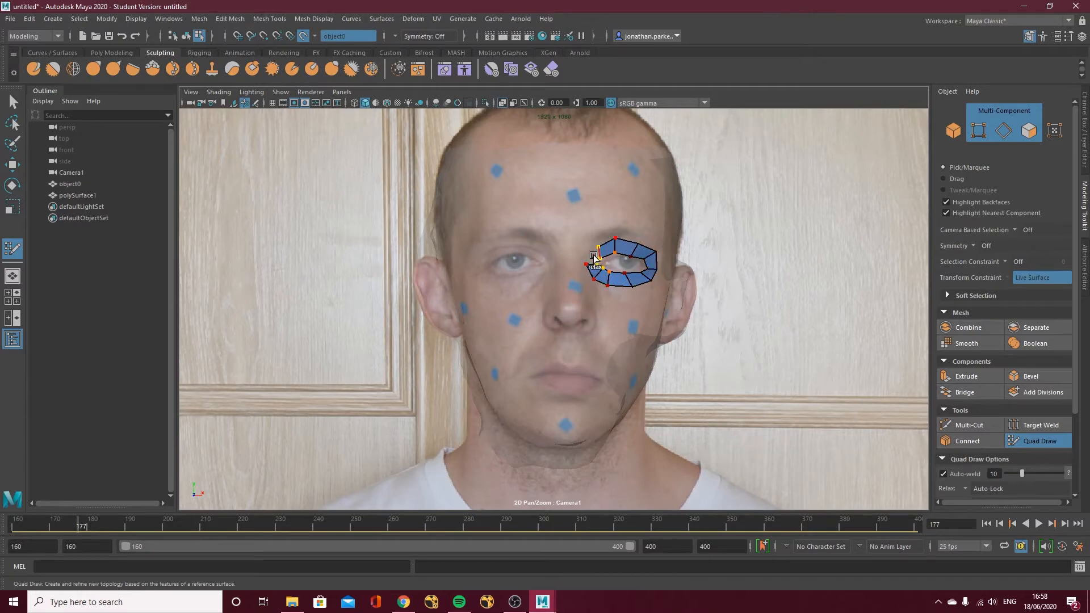
left_click(596, 264, "shift")
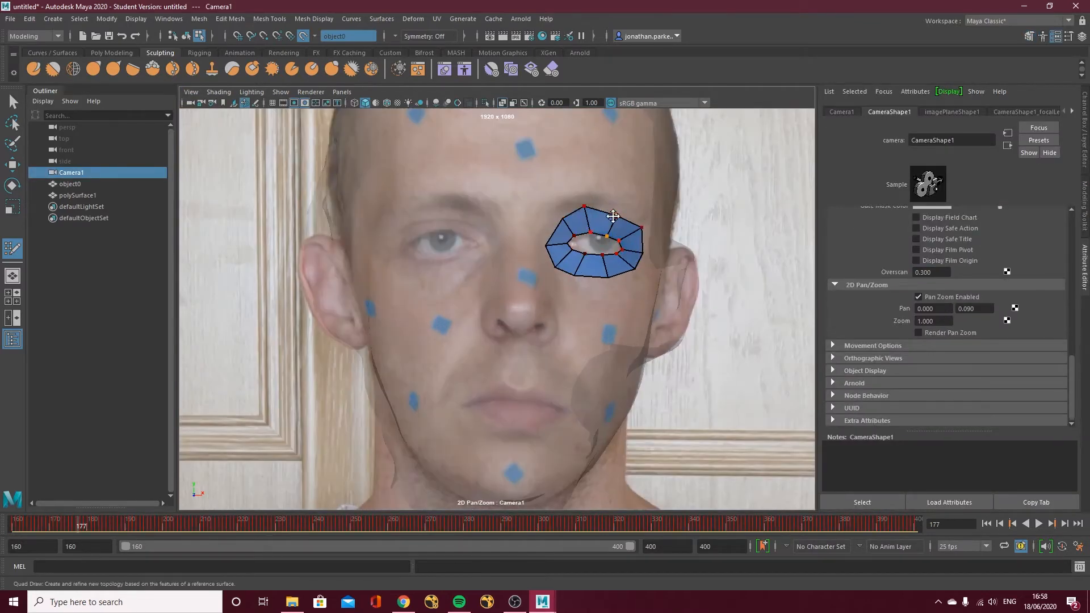
Build further quads around the eye ring's inner side and extend them down the image-right side of the nose.
mouse_move(550, 194)
left_mouse_down()
mouse_move(629, 193)
mouse_move(646, 232)
mouse_move(637, 289)
mouse_move(554, 285)
mouse_move(561, 197)
left_mouse_up()
left_click(554, 285)
left_click(566, 281, "shift")
left_click(562, 302, "shift")
left_click(556, 218, "shift")
left_click(538, 231, "shift")
left_click(540, 253, "shift")
left_click(532, 287)
left_click(541, 278, "shift")
left_click(534, 308)
left_click(543, 301, "shift")
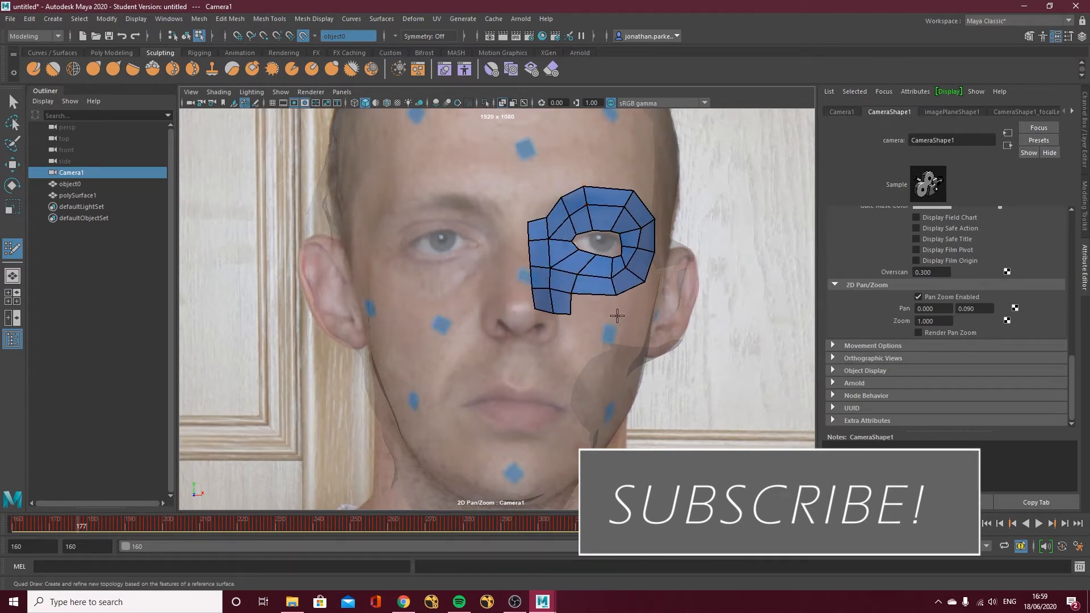
Fill in cheek quads beneath the eye ring and a quad at the outer end of the image-right brow.
left_click(616, 314)
left_click(594, 305, "shift")
left_click(641, 315)
left_click(630, 301, "shift")
left_click(660, 199)
left_click(646, 199, "shift")
Extend the nose-side column downward with two more quads beside and just below the image-right nostril.
left_click(533, 326)
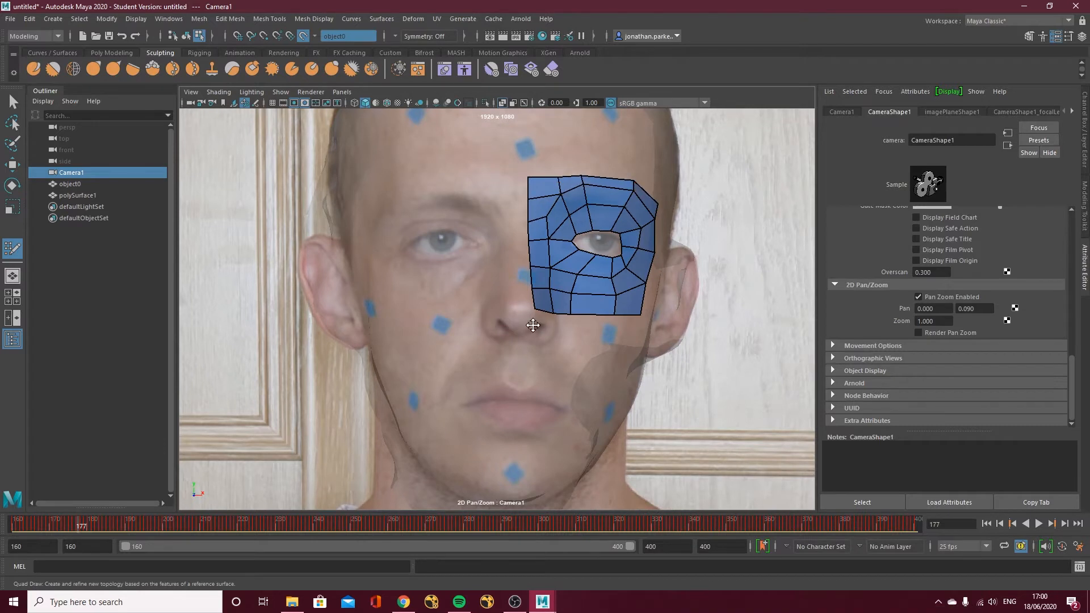
left_click(556, 327)
left_click(544, 319, "shift")
left_click(528, 340)
left_click(553, 341)
left_click(542, 333, "shift")
Extend the image-right cheek downward with two rows of quads reaching the outer edge of the mesh.
left_click(614, 330)
left_click(590, 321, "shift")
left_click(639, 333)
left_click(626, 324, "shift")
left_click(614, 345)
left_click(591, 336, "shift")
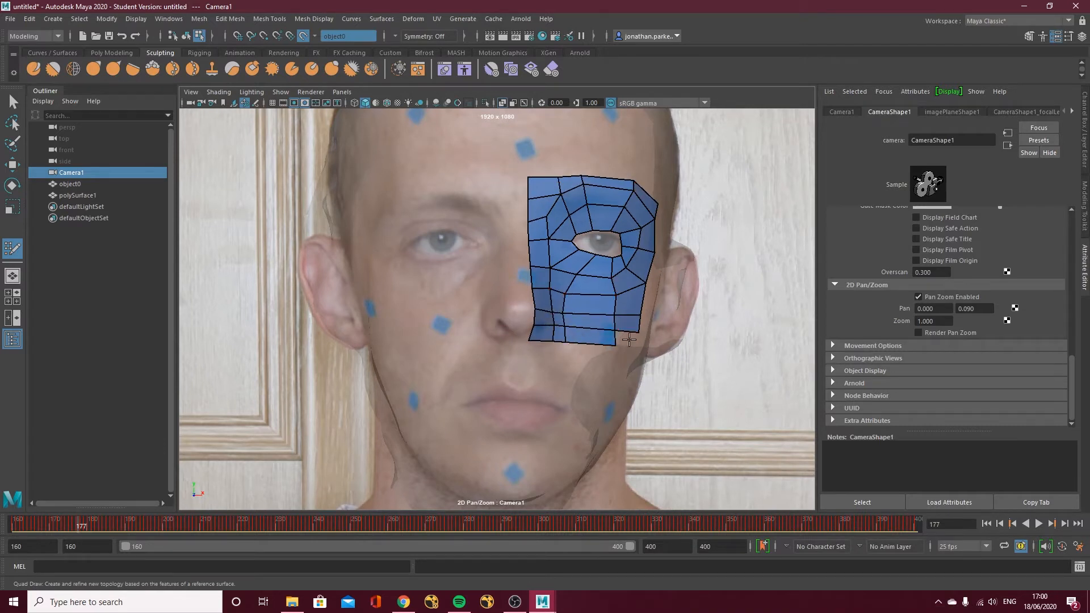
left_click(636, 348)
left_click(626, 338, "shift")
Extend quads from below the nostril down to the upper lip and across the cheek beside the mouth.
left_click(533, 387)
left_click(549, 397)
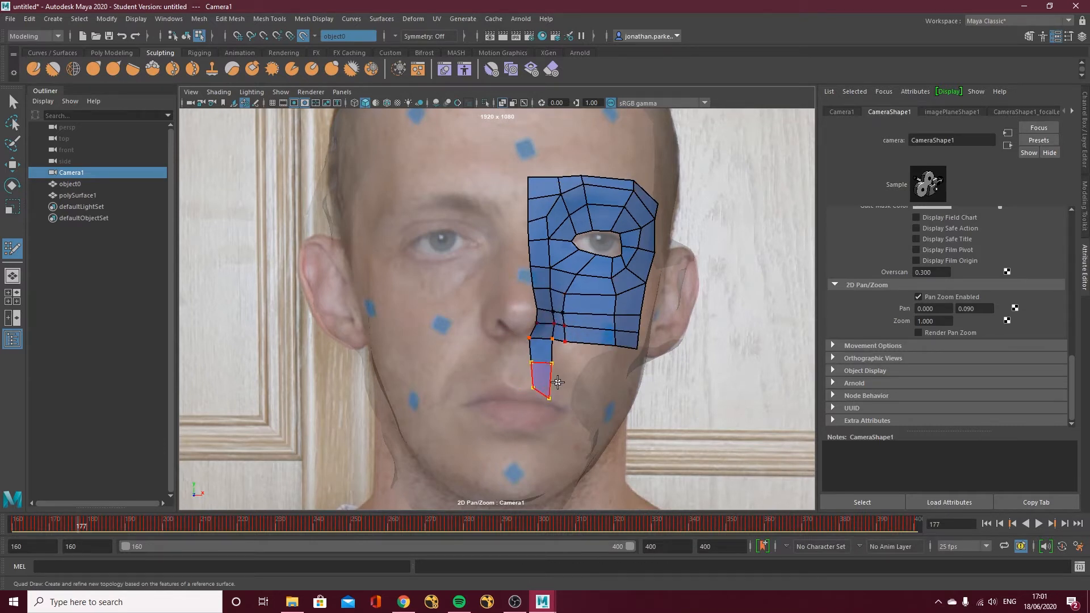
left_click(542, 377, "shift")
left_click(564, 409)
left_click(559, 385, "shift")
left_click(611, 368)
left_click(602, 407)
Add quads over the image-right side of the lips and relax the mesh between the mouth and cheek.
left_click(529, 404)
left_click(537, 399, "shift")
left_click(561, 413)
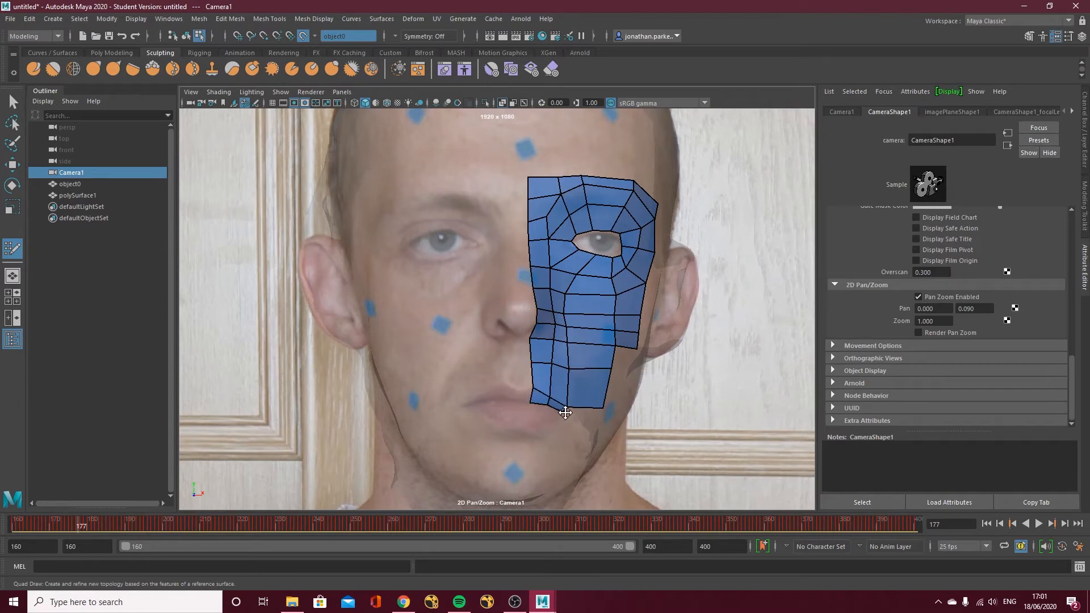
left_click(556, 406, "shift")
left_click(535, 428)
left_click(548, 426)
left_click(540, 417, "shift")
left_click(555, 413, "shift")
mouse_move(567, 413)
left_mouse_down("shift")
mouse_move(563, 397)
mouse_move(546, 413)
mouse_move(601, 371)
mouse_move(565, 368)
mouse_move(574, 343)
left_mouse_up("shift")
Continue the quads down the outer image-right cheek and around the jaw to the chin, and relax the cheek area.
left_click(626, 376)
left_click(619, 362, "shift")
left_click(614, 402)
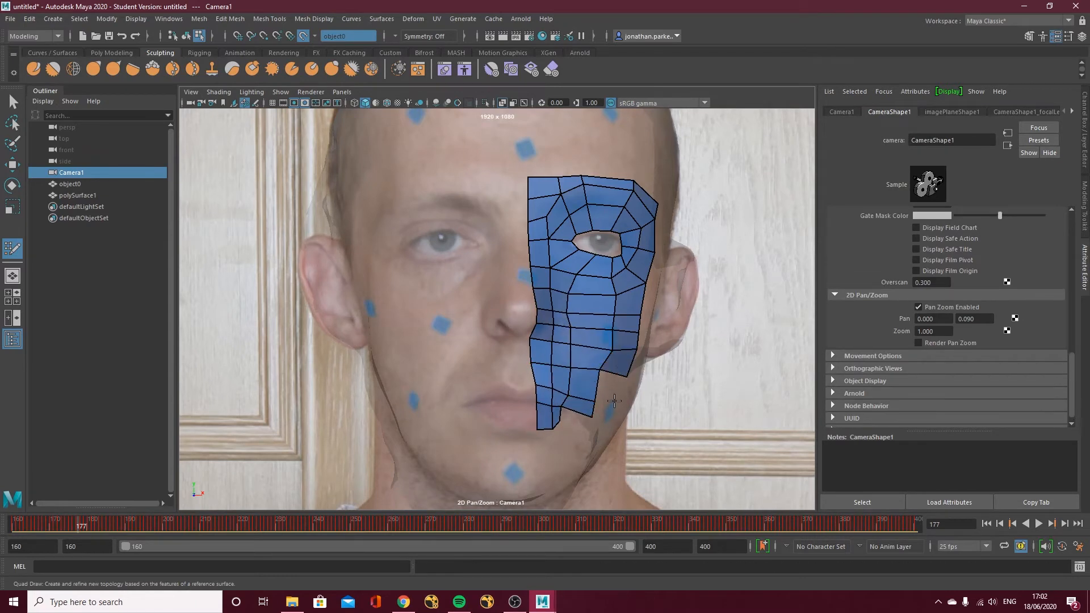
left_click(608, 389, "shift")
left_click(598, 430, "shift")
left_click(589, 448, "shift")
left_click(569, 464, "shift")
mouse_move(576, 460)
left_mouse_down("shift")
mouse_move(608, 430)
mouse_move(565, 467)
mouse_move(569, 421)
mouse_move(543, 338)
mouse_move(599, 364)
mouse_move(601, 353)
left_mouse_up("shift")
Add a row of quads above the image-right brow, running from near the centreline to the temple.
left_click(529, 152)
left_click(558, 156)
left_click(545, 166, "shift")
left_click(620, 170, "shift")
left_click(646, 182, "shift")
Add centreline quads on the tip of the nose and on the upper lip.
left_click(521, 309)
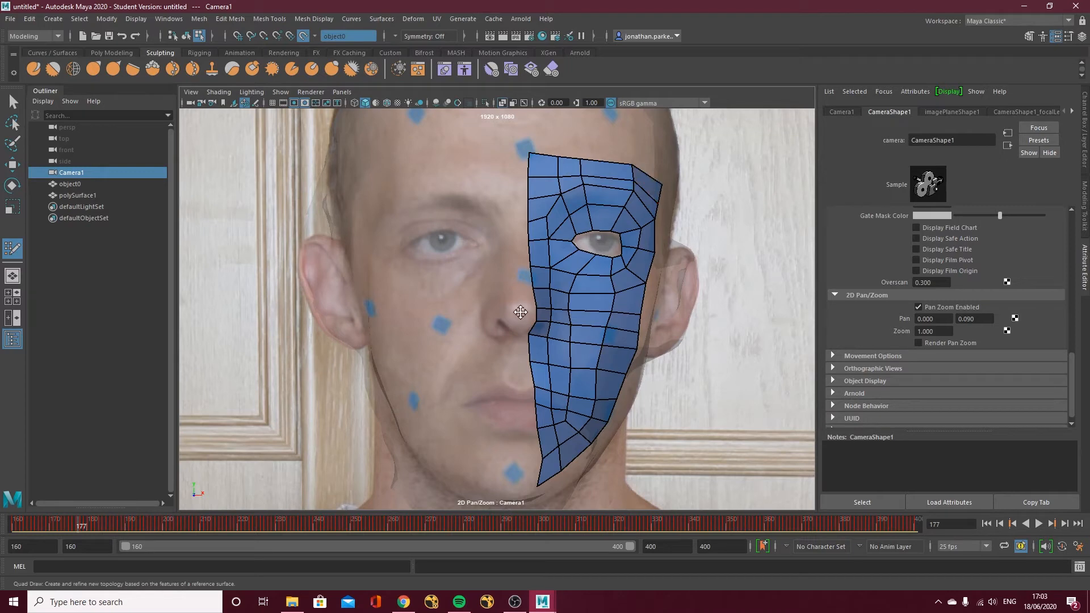
left_click(523, 335)
left_click(528, 325, "shift")
left_click(523, 360)
left_click(522, 405)
left_click(527, 376, "shift")
Continue the centreline quads over the lips down to the chin, and fill the gap directly under the nose.
left_click(523, 431)
left_click(530, 418, "shift")
left_click(522, 461)
left_click(523, 487)
left_click(531, 446, "shift")
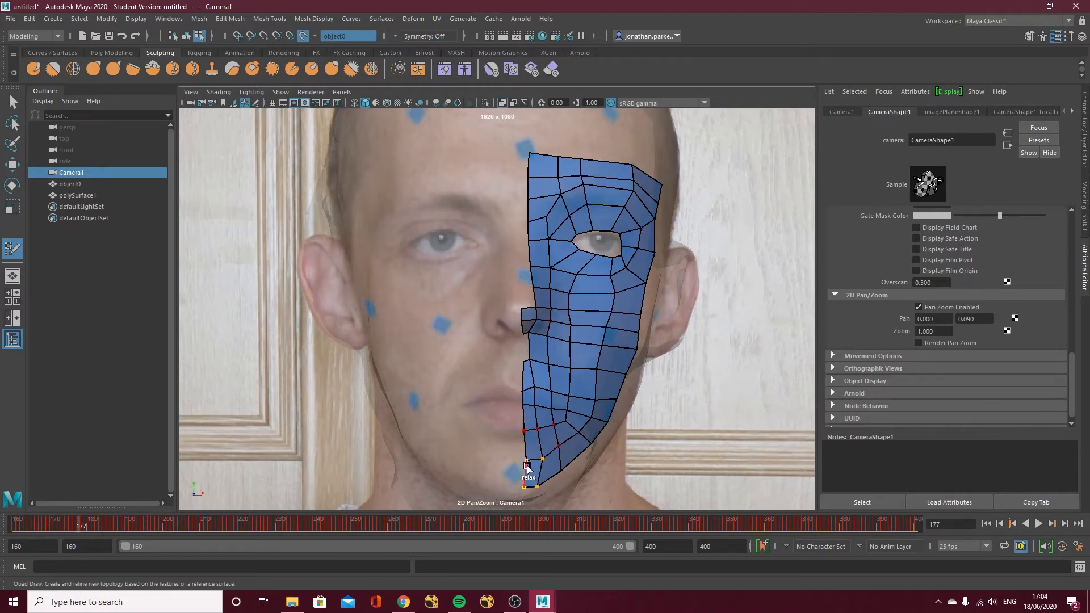
left_click(530, 471, "shift")
left_click(525, 347, "shift")
Extend the centreline quads up the nose bridge to eye level and relax the mesh between the brows.
left_click(523, 288)
left_click(529, 298, "shift")
left_click(525, 266)
left_click(527, 278, "shift")
left_click(525, 241)
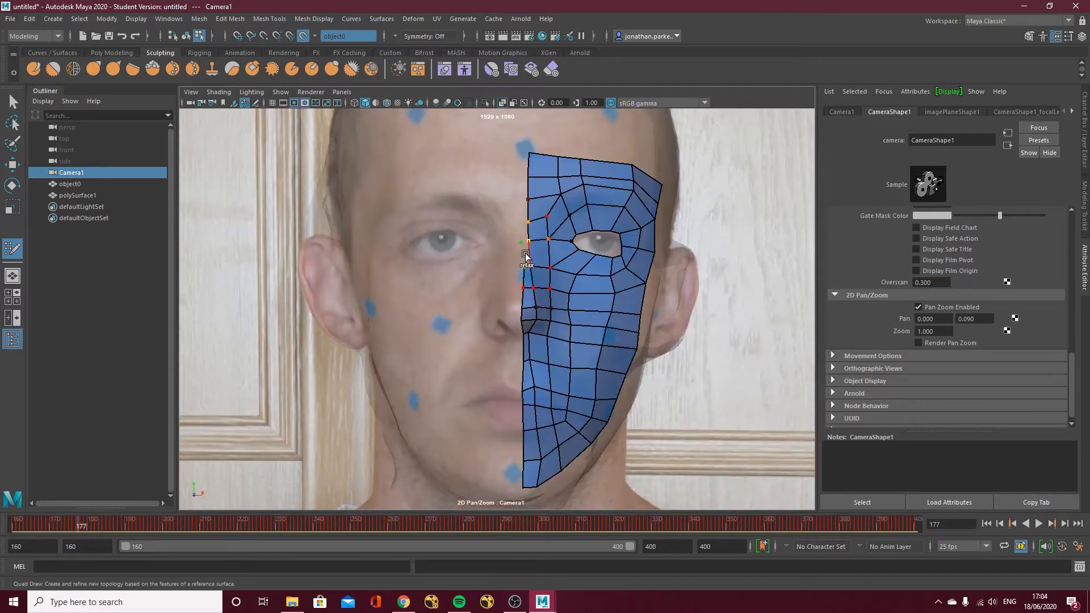
left_click(528, 254, "shift")
mouse_move(546, 212)
left_mouse_down("shift")
mouse_move(534, 230)
mouse_move(532, 164)
left_mouse_up("shift")
Fill the centreline quads from the lower forehead down to the brows, and relax the centreline edge.
left_click(523, 152)
left_click(523, 175)
left_click(529, 165, "shift")
left_click(524, 198)
left_click(525, 219)
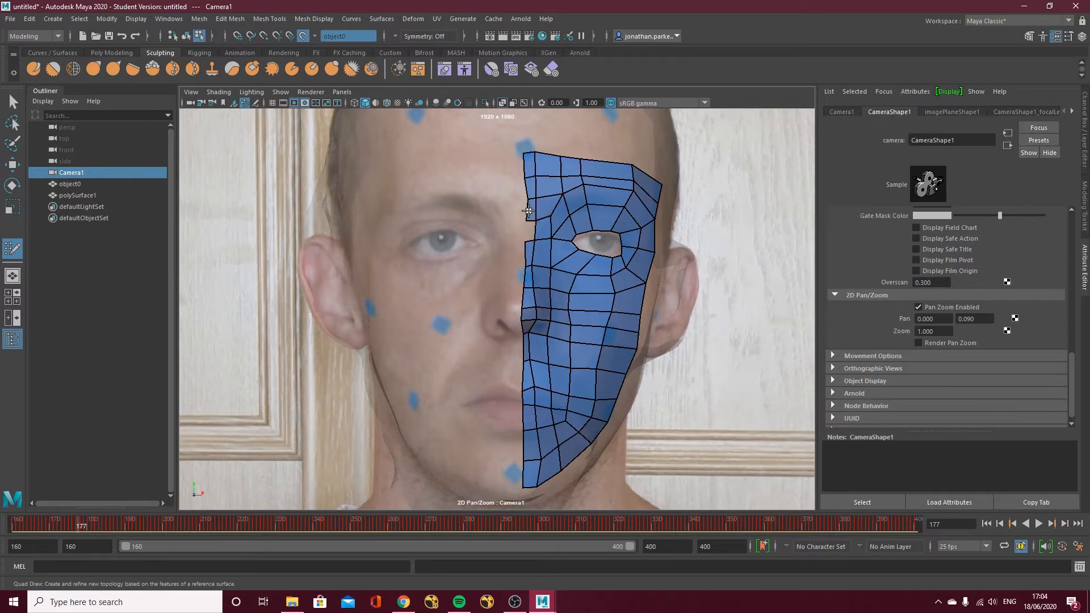
mouse_move(528, 214)
left_mouse_down("shift")
mouse_move(540, 172)
mouse_move(529, 255)
left_mouse_up("shift")
left_click_drag(528, 483, 529, 463, "shift")
Set CameraShape1's second 2D pan value to 0.120 and place points for another row of quads above the forehead edge.
left_click(970, 319)
key("BackSpace")
key("BackSpace")
type("15")
key("Return")
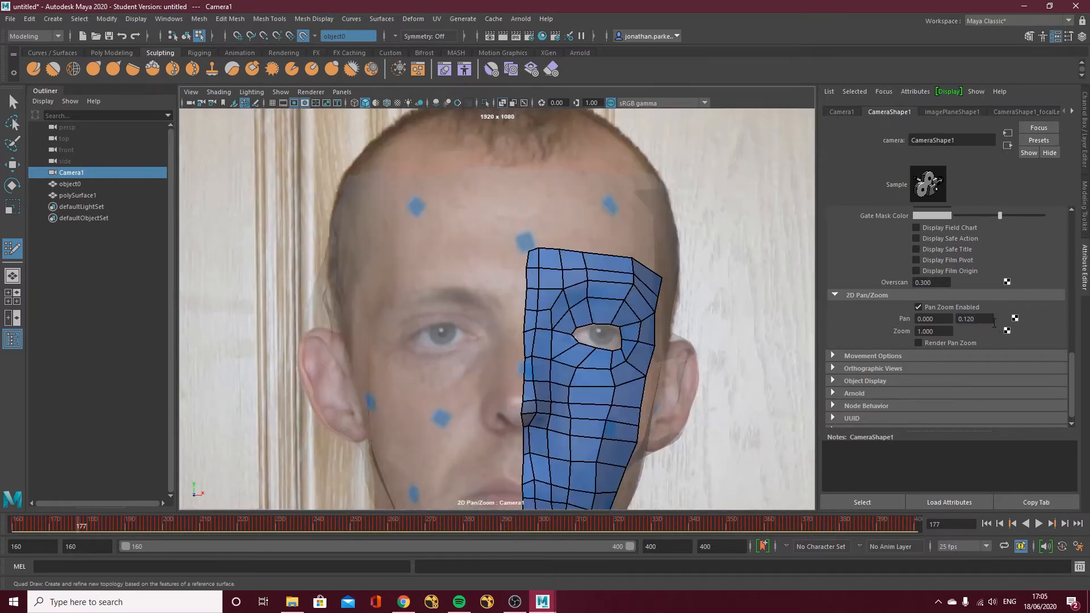
left_click(538, 227)
left_click(632, 237)
Lower CameraShape1's second 2D pan value to bring the chin and jawline into the camera view.
left_click(970, 318)
key("BackSpace")
key("BackSpace")
type("4")
key("Return")
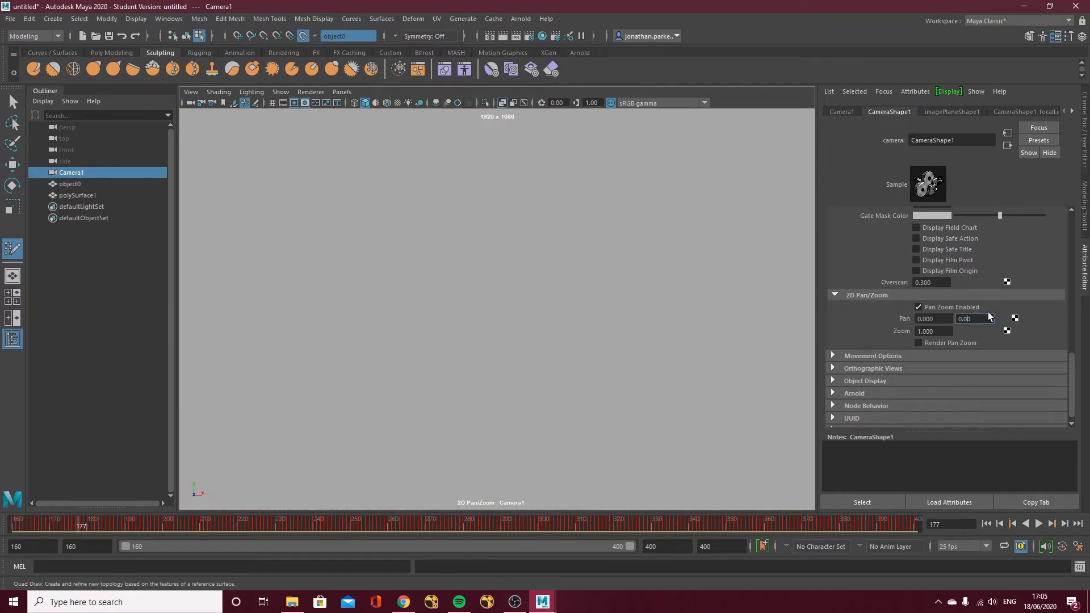
type("0")
key("Return")
Add an outer strip of quads under the chin and along the image-right jawline, and relax the outer edge.
left_click(528, 348)
left_click(543, 346)
left_click(566, 331)
left_click(599, 301)
left_click(651, 160)
mouse_move(645, 171)
left_mouse_down("shift")
mouse_move(618, 251)
mouse_move(534, 340)
left_mouse_up("shift")
Set CameraShape1's second 2D pan value to 0.080 and extend the outer strip up the side of the face.
left_click(971, 319)
key("BackSpace")
key("BackSpace")
type("8")
key("Return")
left_click(658, 253)
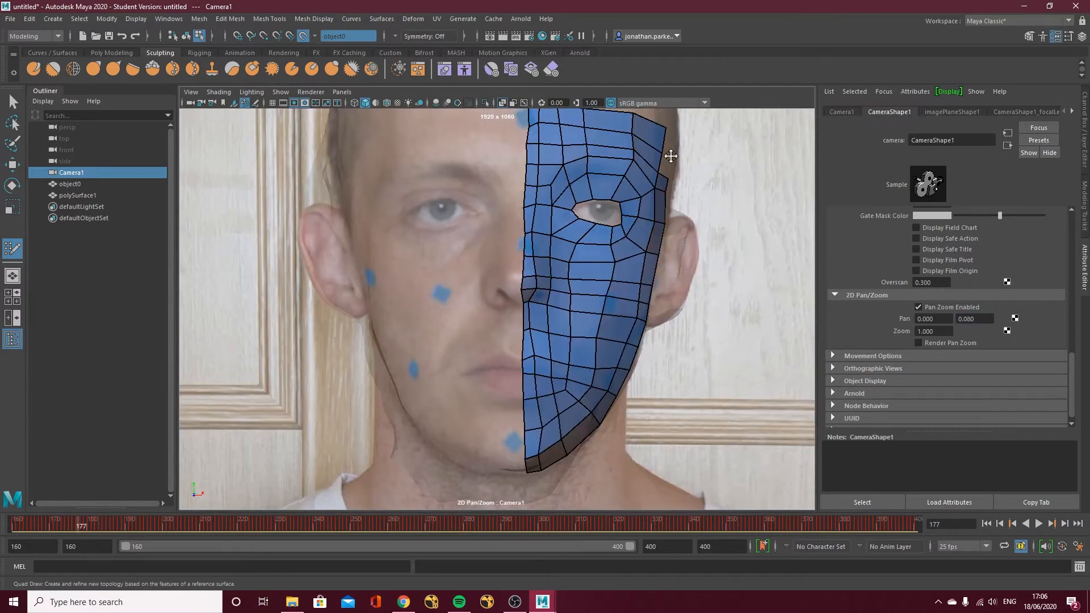
Set CameraShape1's second 2D pan value to 0.130 and extend the outer strip up the temple to the upper forehead.
left_click(970, 319)
key("BackSpace")
key("BackSpace")
type("13")
key("Return")
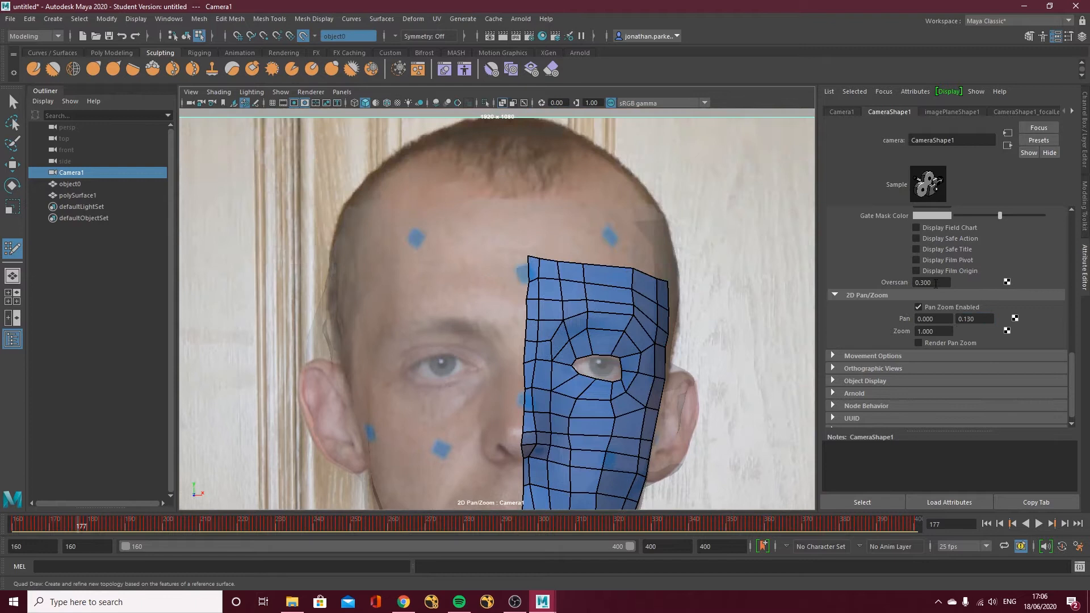
left_click(666, 258)
left_click(656, 258)
left_click(661, 235)
left_click(648, 234)
left_click(654, 216)
left_click(636, 217)
Add another row of quads across the image-right forehead, from the centreline toward the temple.
left_click(528, 243)
left_click(540, 245)
left_click(557, 247)
left_click(584, 250)
left_click(631, 257)
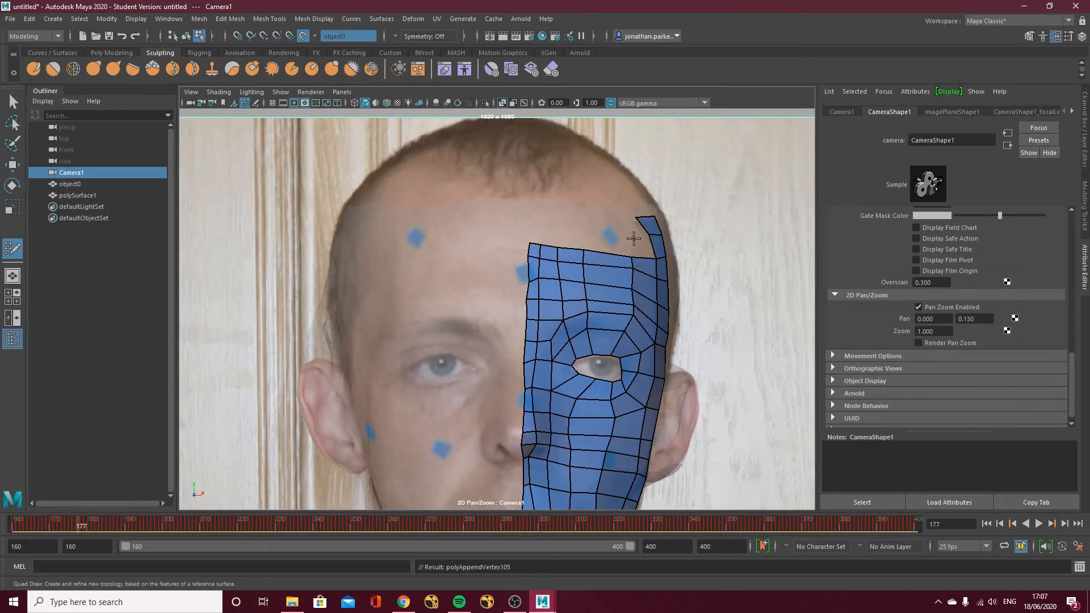
Build the next forehead row up to the outer temple strip, filling the gap between them.
left_click(634, 240)
left_click(623, 226)
left_click(532, 229)
left_click(543, 231)
left_click(558, 234)
left_click(607, 249, "shift")
left_click(590, 226)
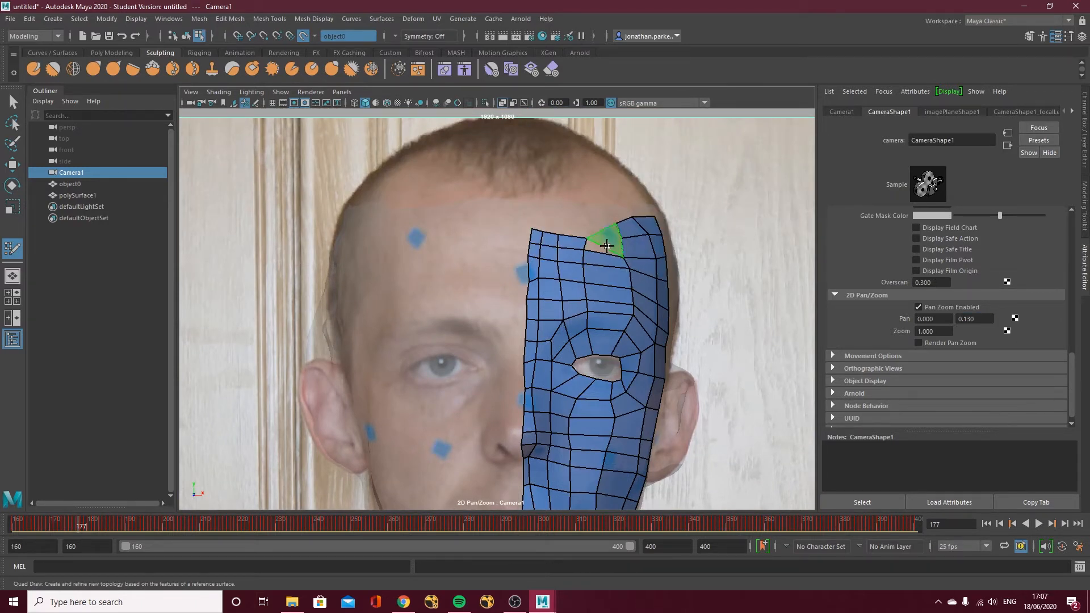
left_click(604, 237, "shift")
Finish the top forehead row back to the centreline, and relax the upper and outer edges of the mesh.
left_click(559, 220)
left_click(568, 230, "shift")
left_click(545, 220)
left_click(549, 228, "shift")
left_click(538, 227, "shift")
mouse_move(537, 234)
left_mouse_down()
mouse_move(526, 234)
mouse_move(529, 217)
mouse_move(590, 219)
left_mouse_up()
left_click_drag(654, 217, 669, 307, "shift")
Set CameraShape1's overscan to 0.600.
double_click(924, 282)
type("0.6")
key("Return")
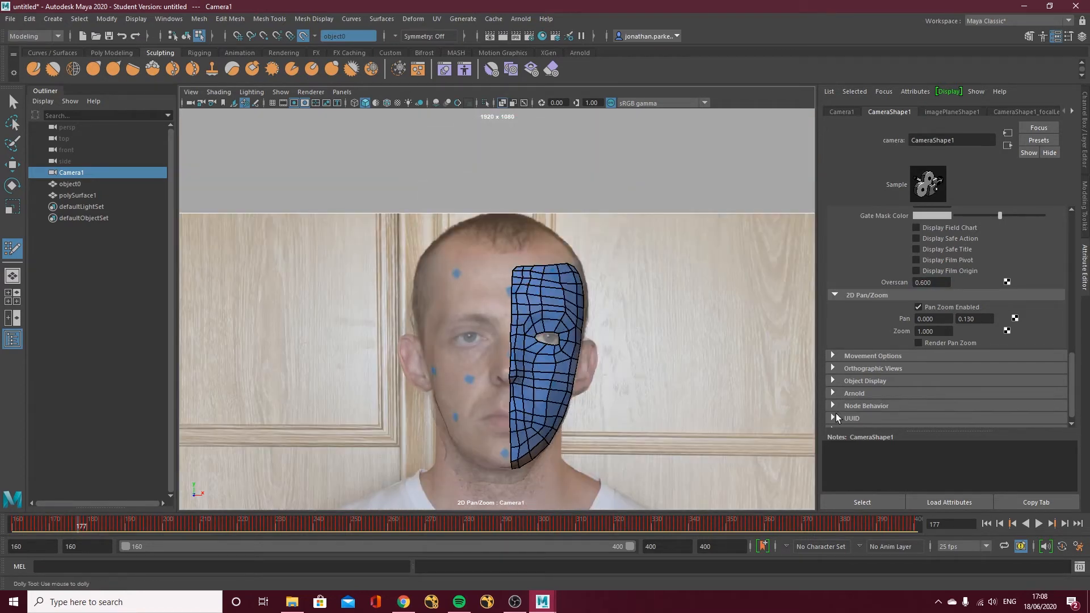
Set CameraShape1's overscan to 0.3.
double_click(924, 282)
type("0.3")
key("Return")
Pull three points along the retopologized mesh's top forehead edge slightly upward.
left_click_drag(548, 222, 546, 205)
left_click_drag(569, 222, 566, 205)
left_click_drag(592, 220, 594, 206)
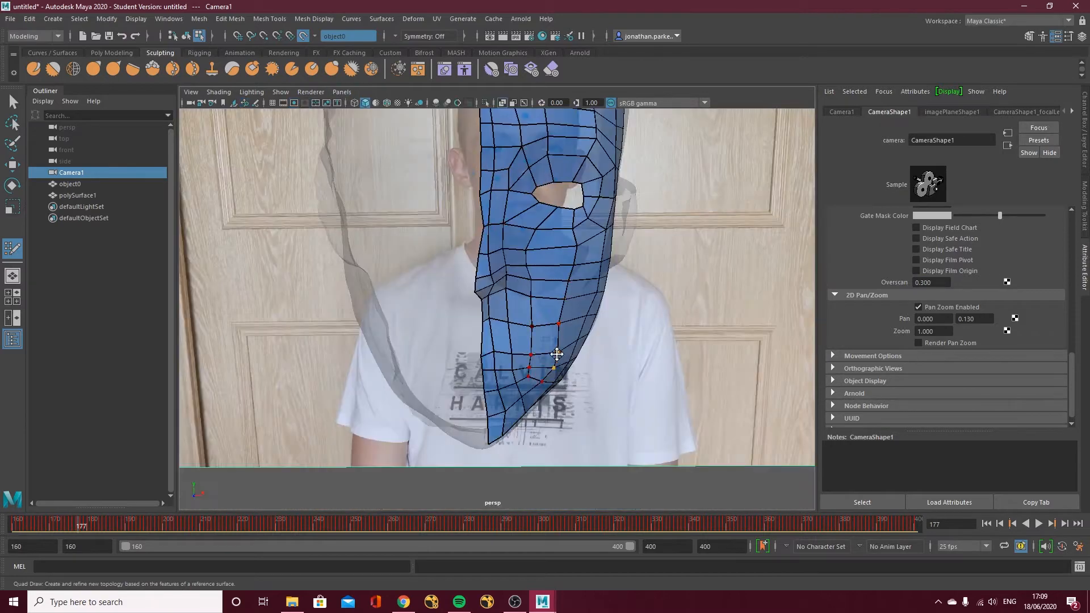
Leave Quad Draw for the Select tool and stop using object0 as the live surface.
left_click_drag(557, 354, 500, 217, "alt")
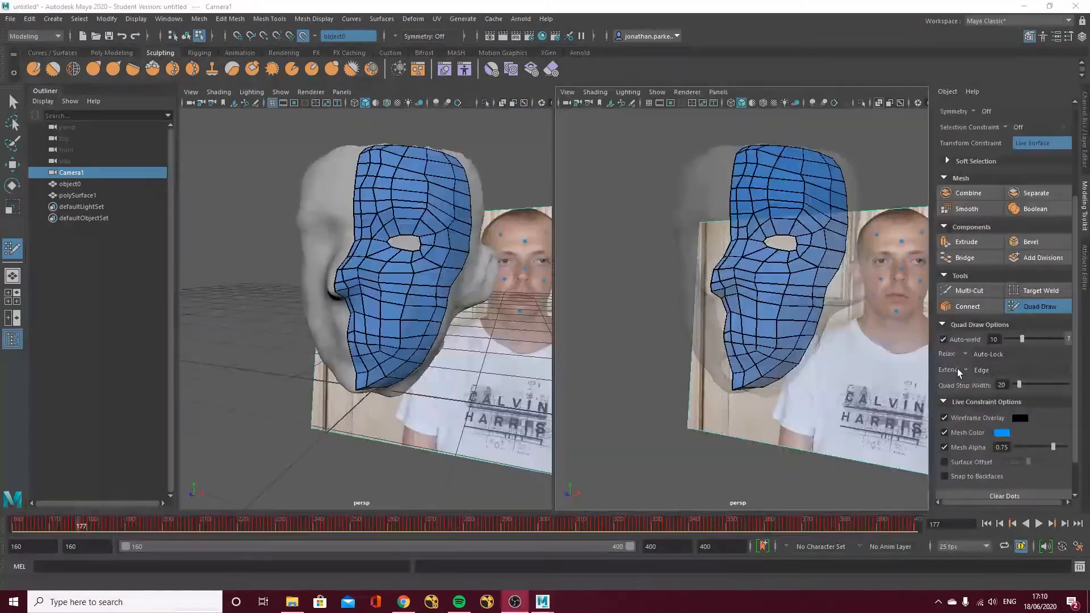
left_click(726, 346)
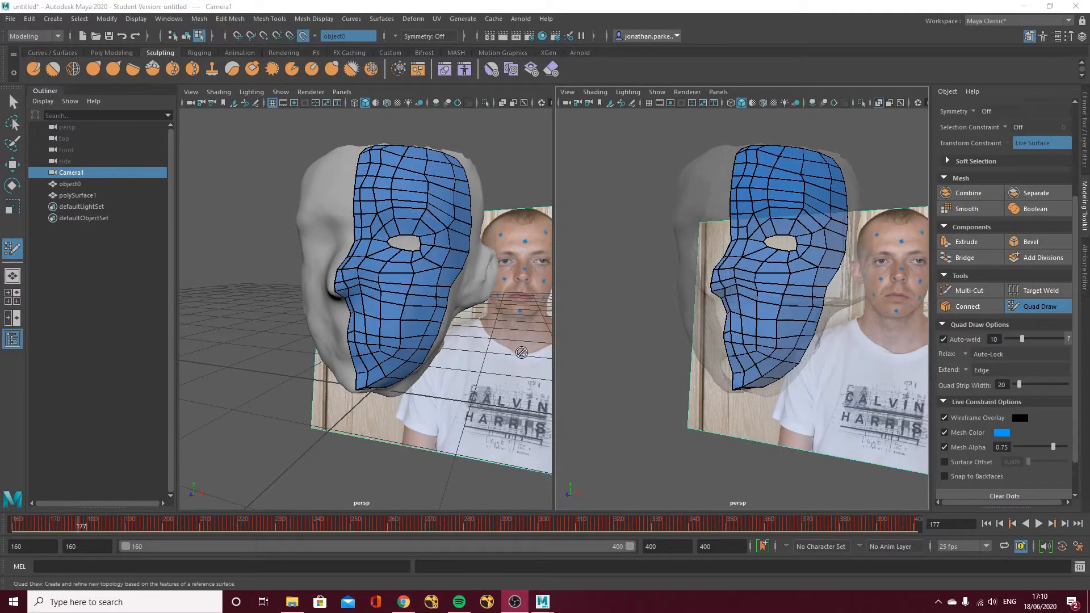
left_click_drag(436, 323, 493, 323, "alt")
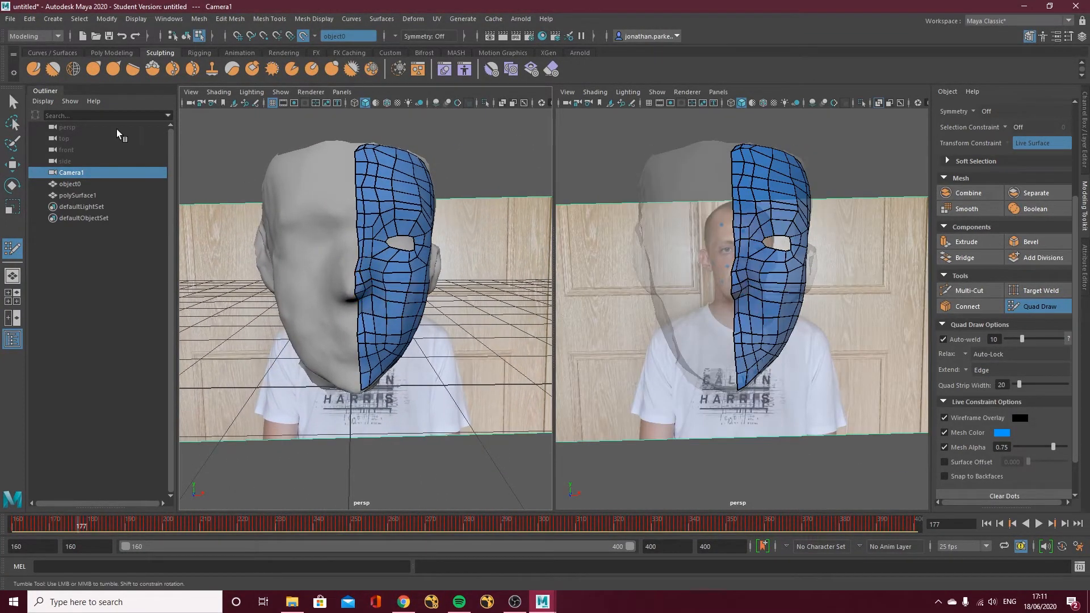
left_click(13, 102)
left_click(247, 158)
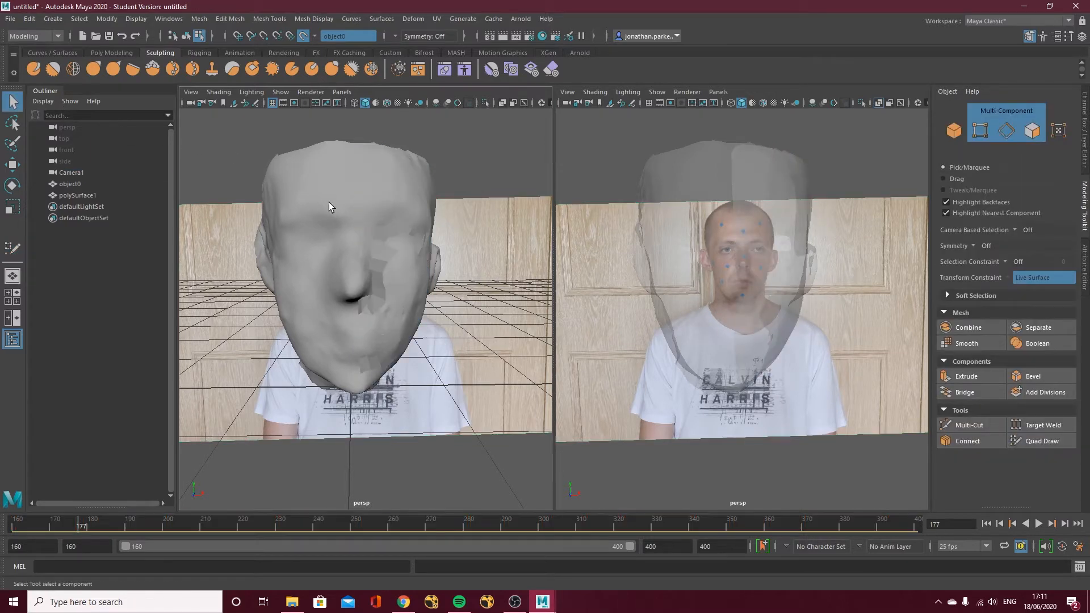
left_click(669, 171)
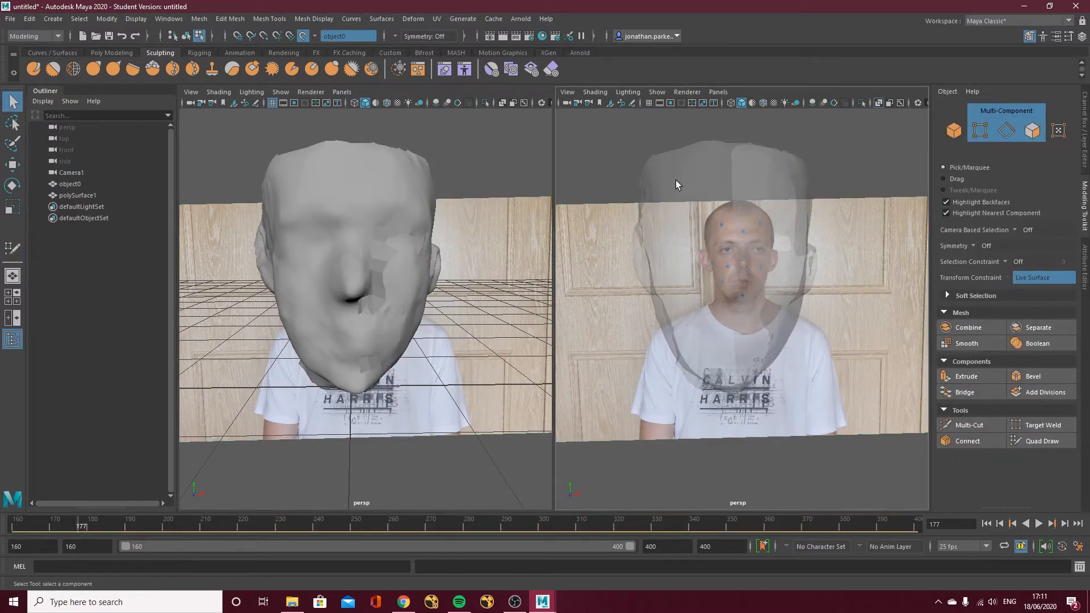
left_click(305, 38)
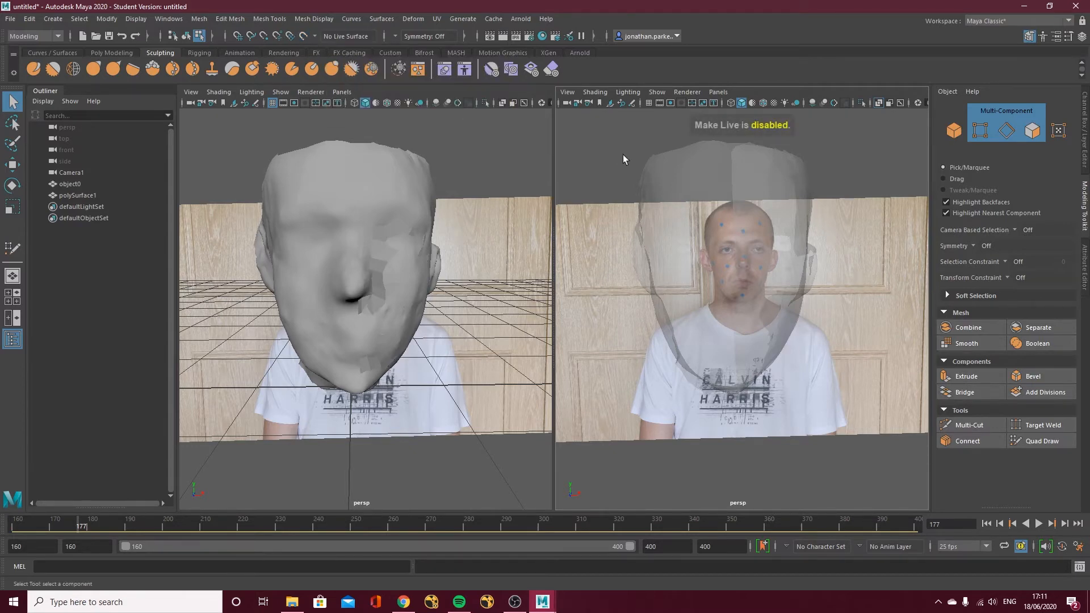
Return to object mode, select the original head mesh object0 and hide it.
key("F9")
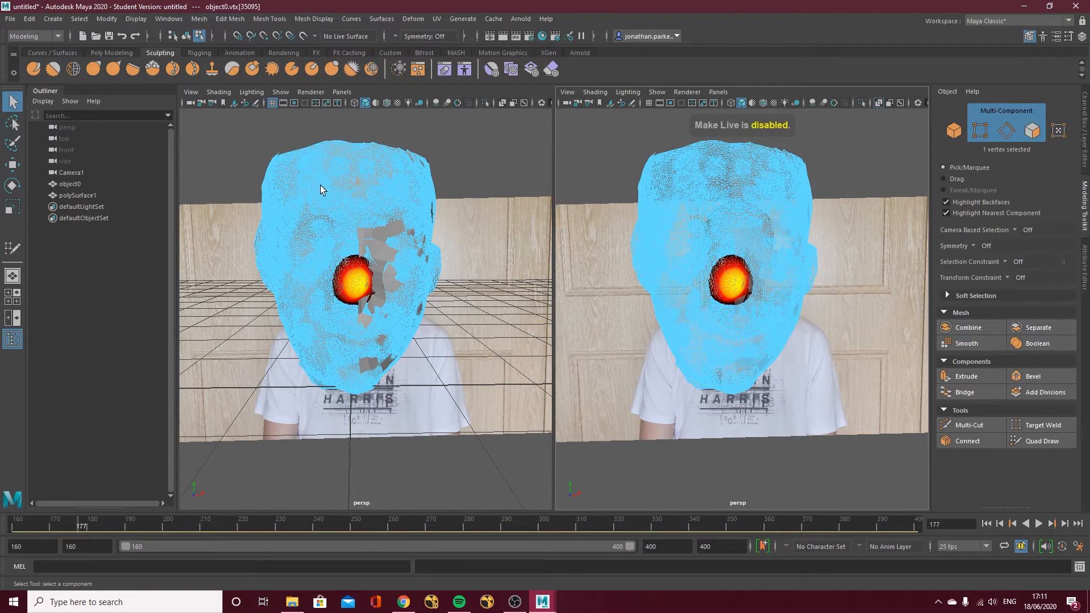
right_click_drag(320, 185, 353, 171)
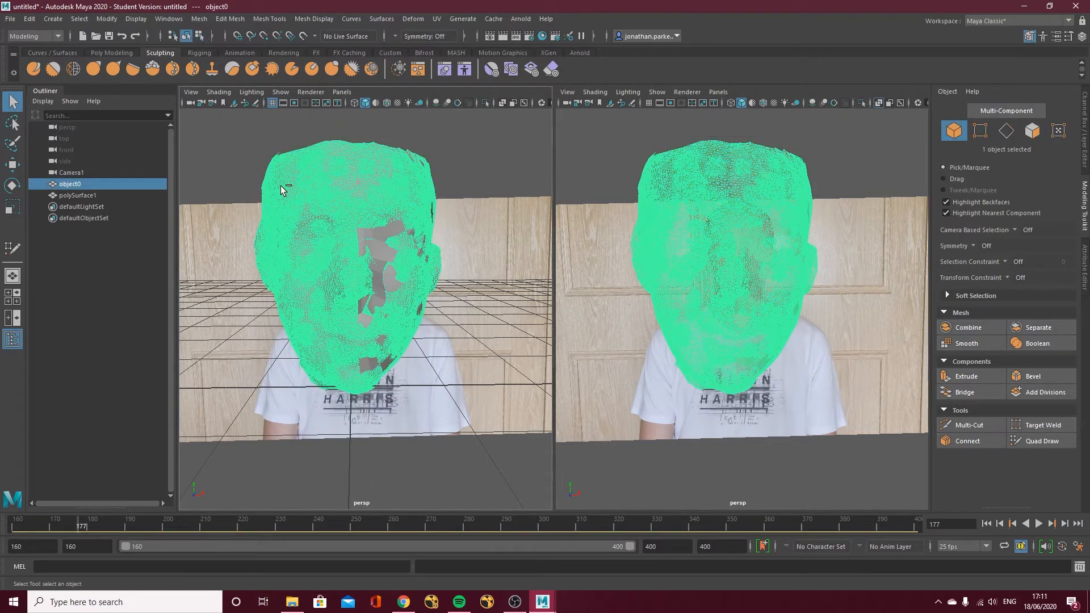
key("ctrl+h")
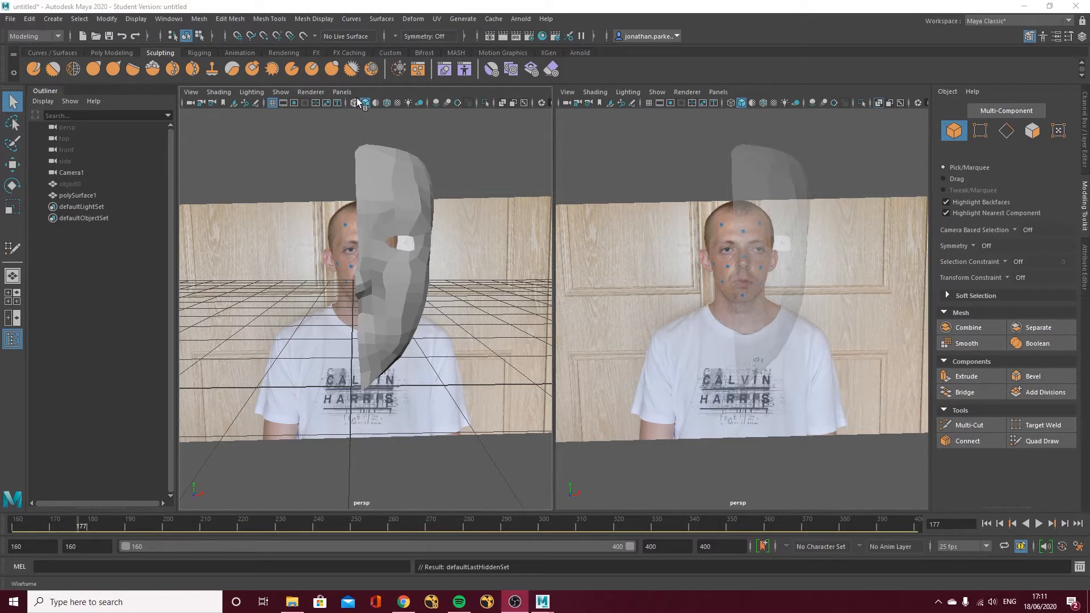
Switch the perspective view that shows the ground grid to look through Camera1.
left_click(341, 92)
mouse_move(363, 103)
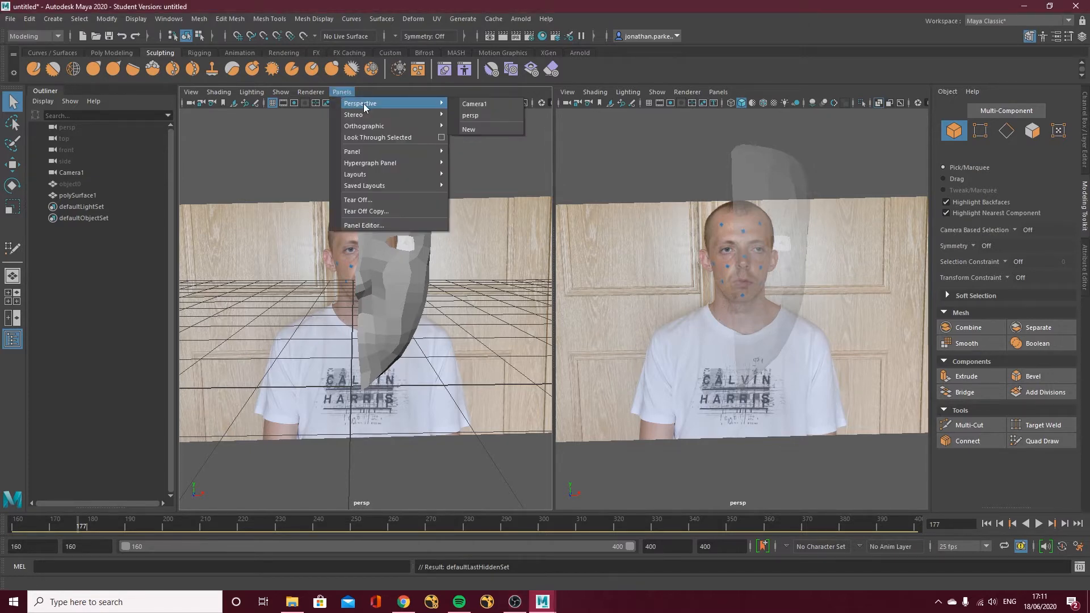
left_click(472, 105)
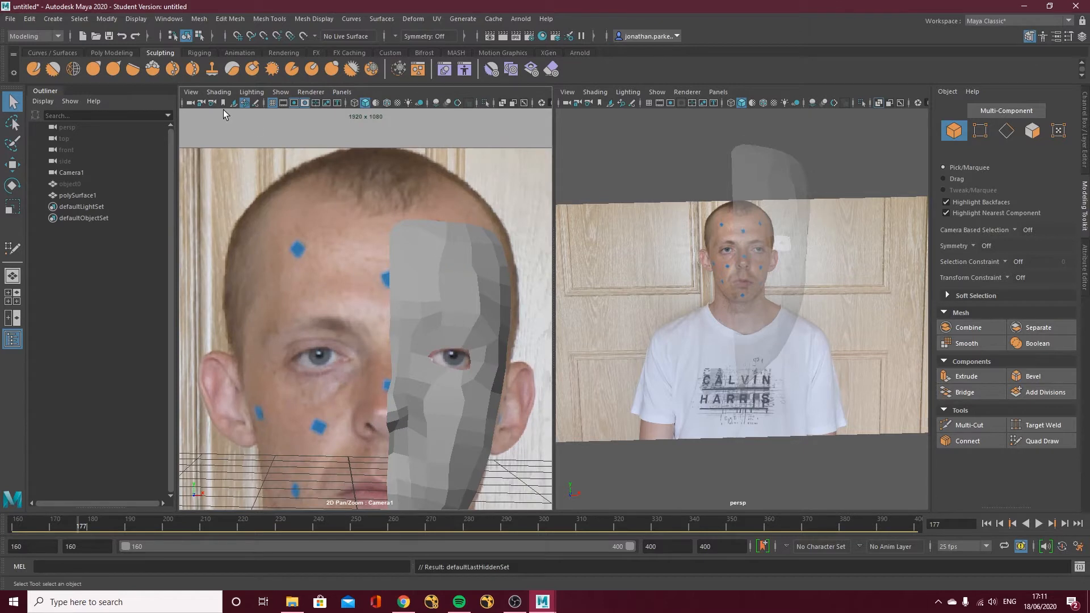
Select the Camera1 view's camera, show its attributes and set the overscan to 0.9.
left_click(191, 92)
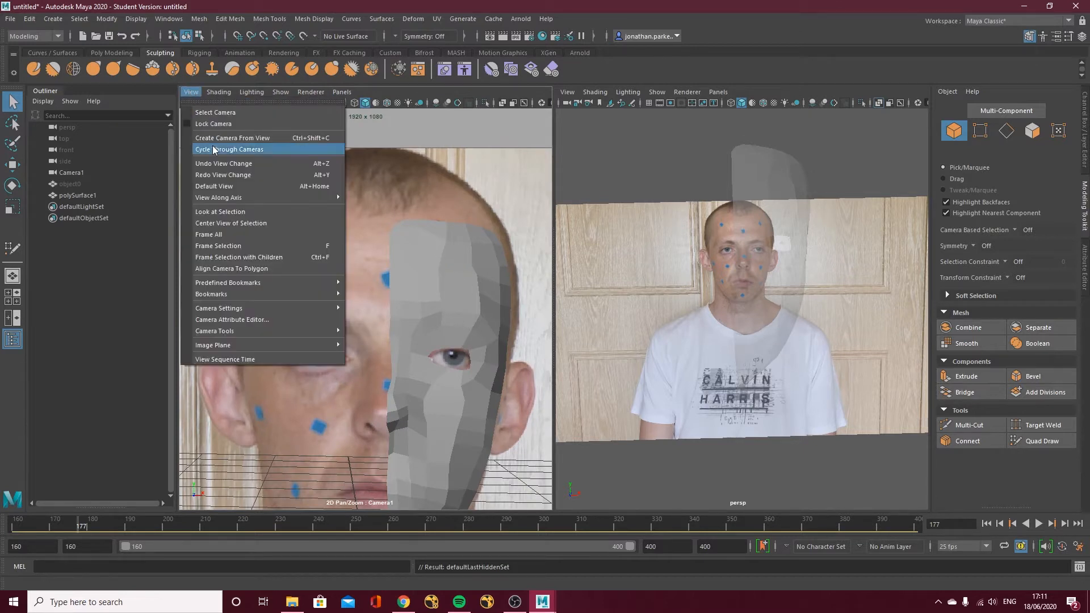
left_click(216, 112)
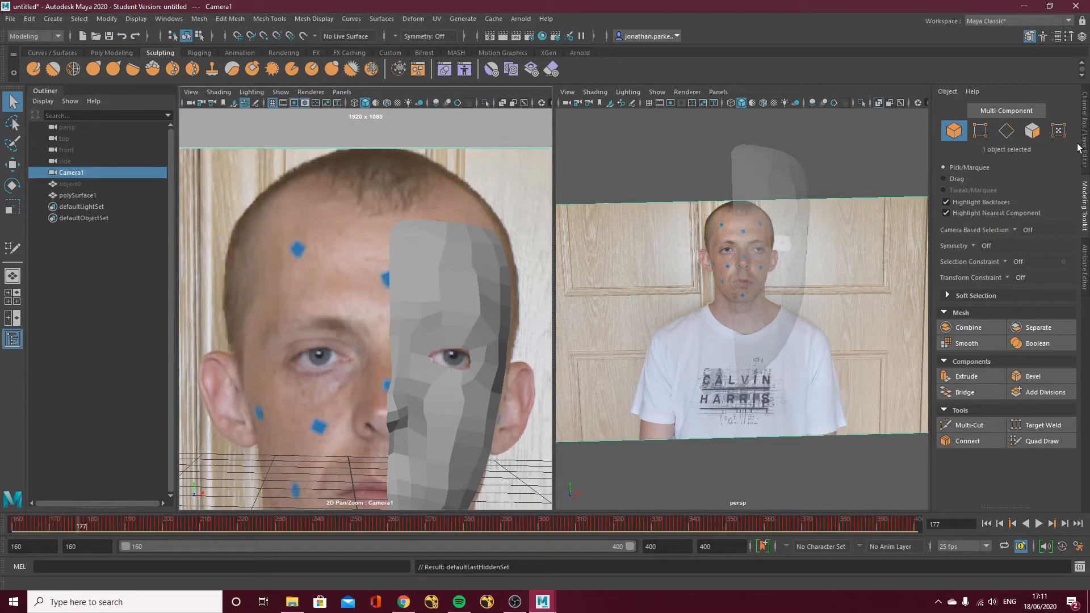
left_click(1085, 245)
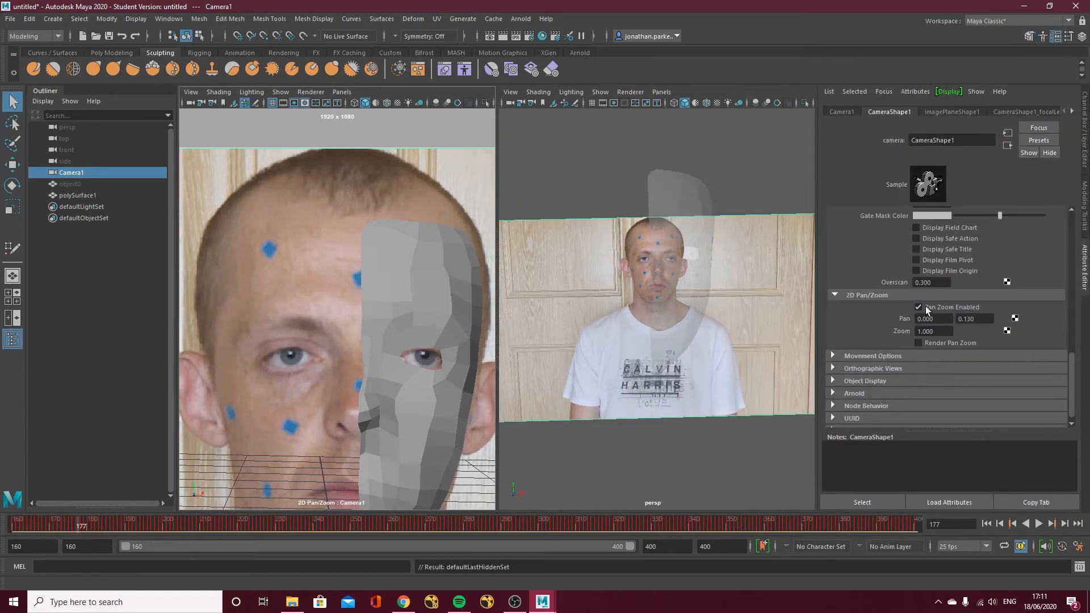
left_click(915, 282)
key("Return")
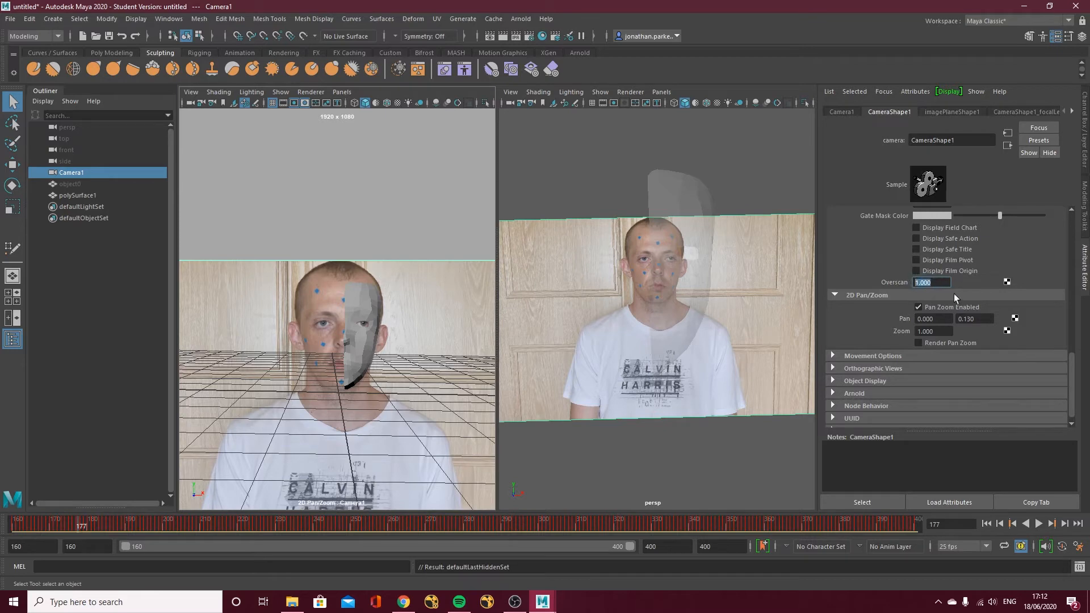
type("0.9")
key("Return")
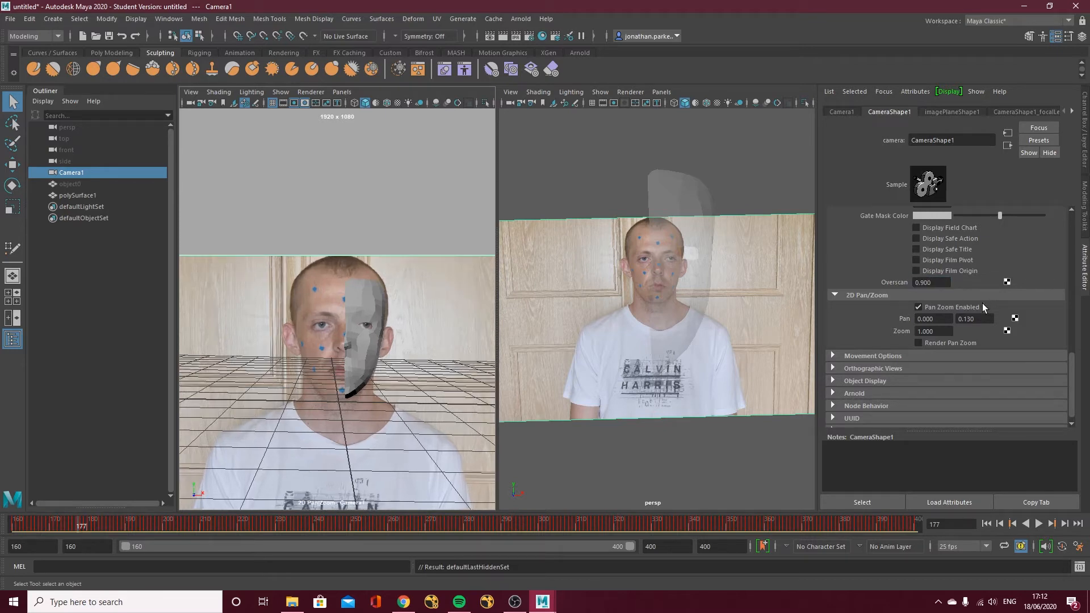
Set Camera1's vertical 2D pan to 0 and its overscan to 0.7.
left_click(969, 317)
type("0")
key("Return")
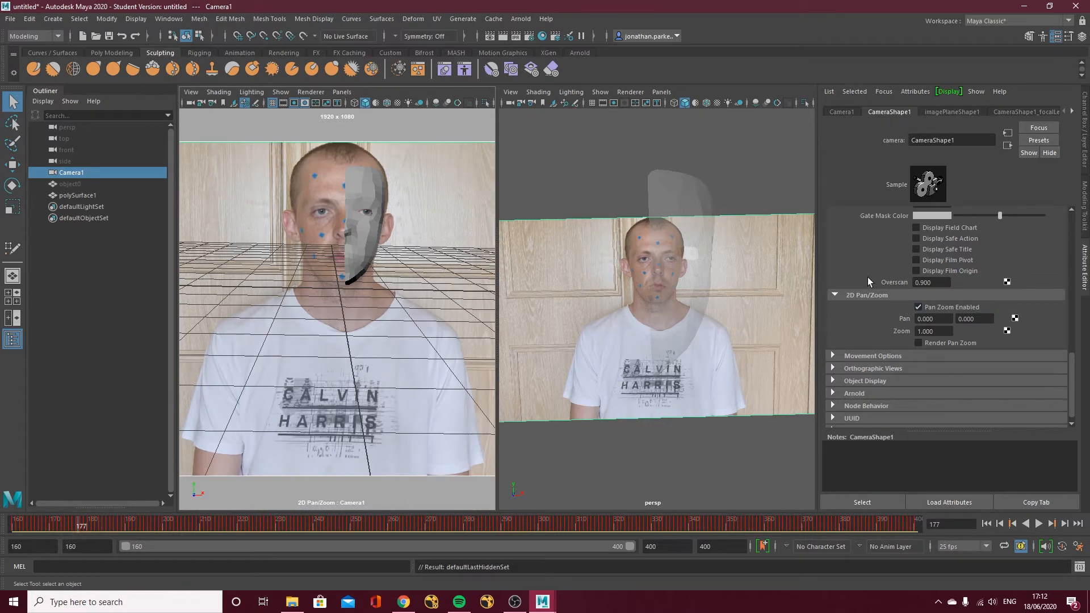
left_click_drag(932, 283, 915, 283)
type("0.7")
key("Return")
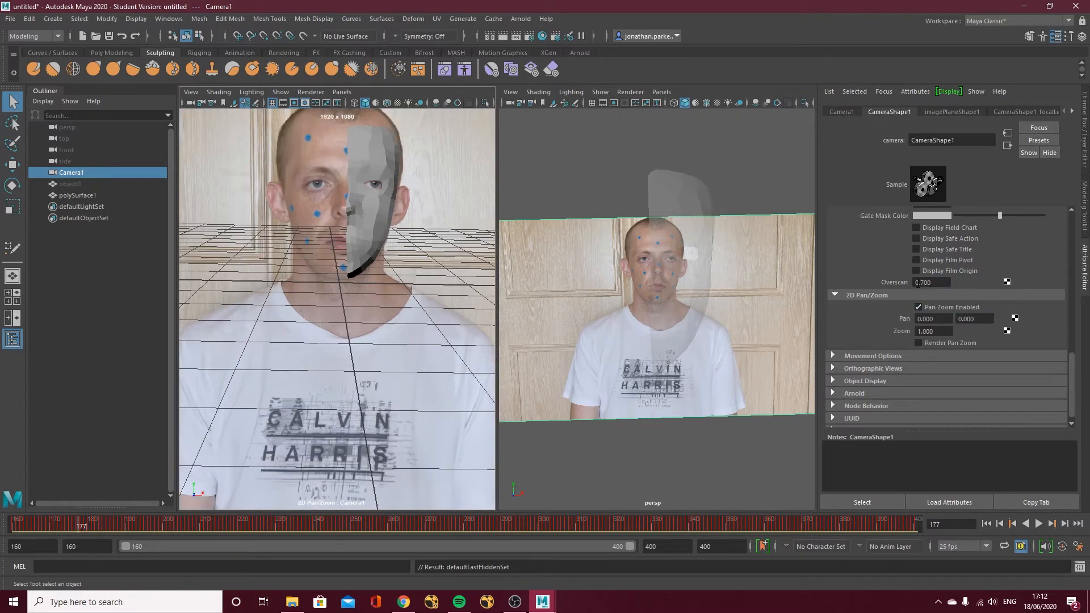
Select the half-face mesh and turn off X-ray shading in the perspective view.
left_click(687, 206)
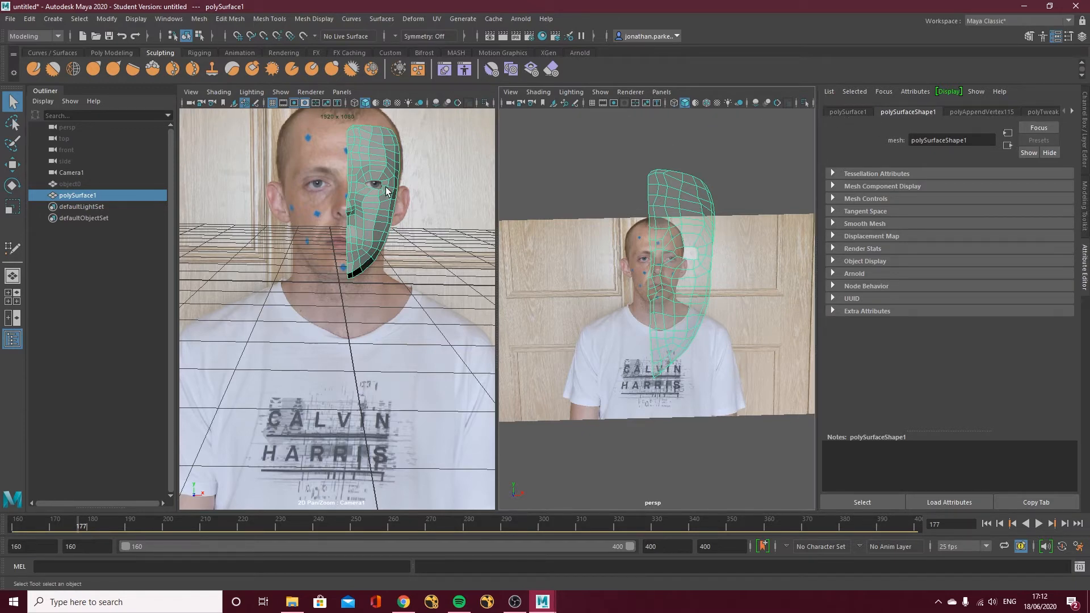
key("space")
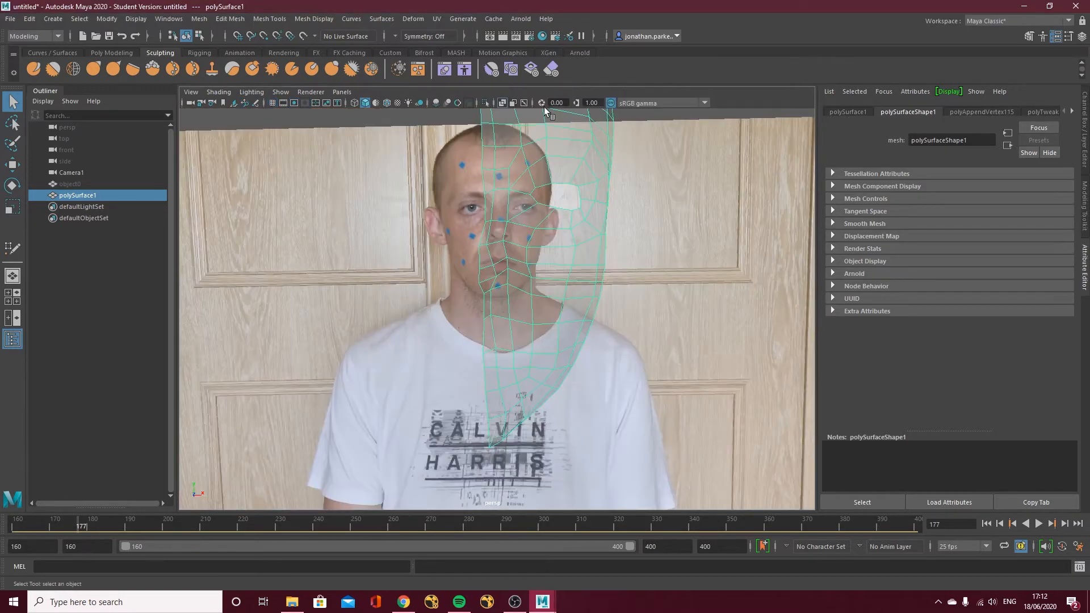
left_click(499, 102)
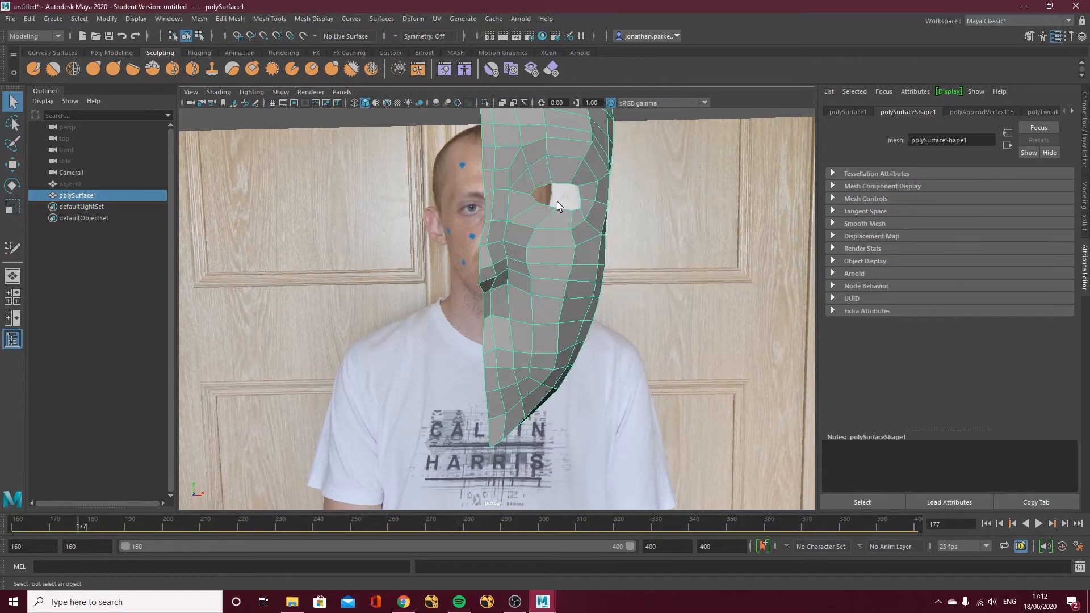
key("space")
key("ctrl+z")
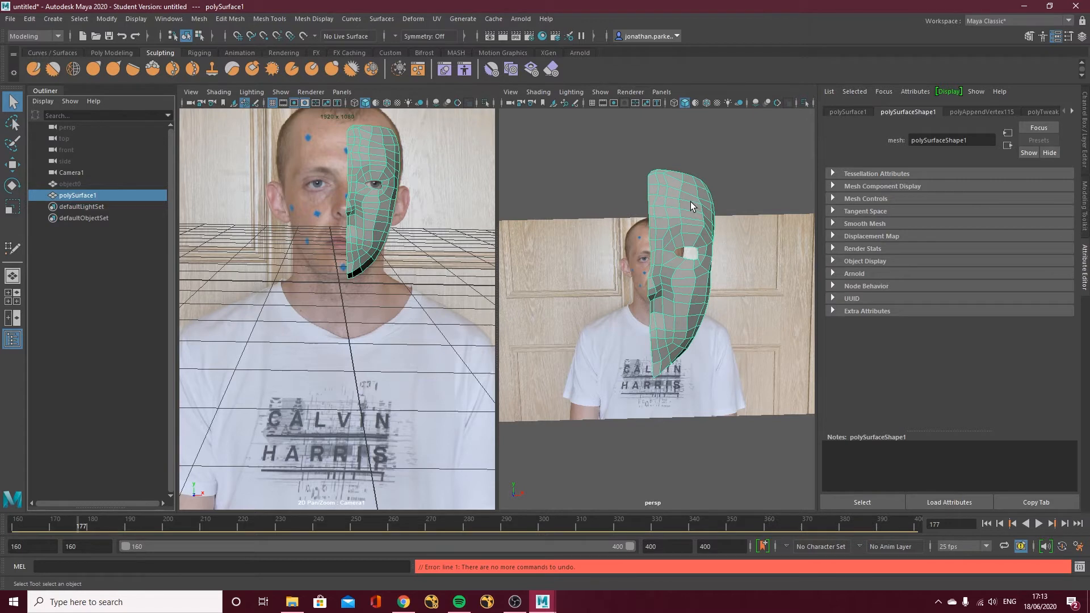
Duplicate the half-face mesh and mirror the copy by setting its Scale X to -1.
key("ctrl+d")
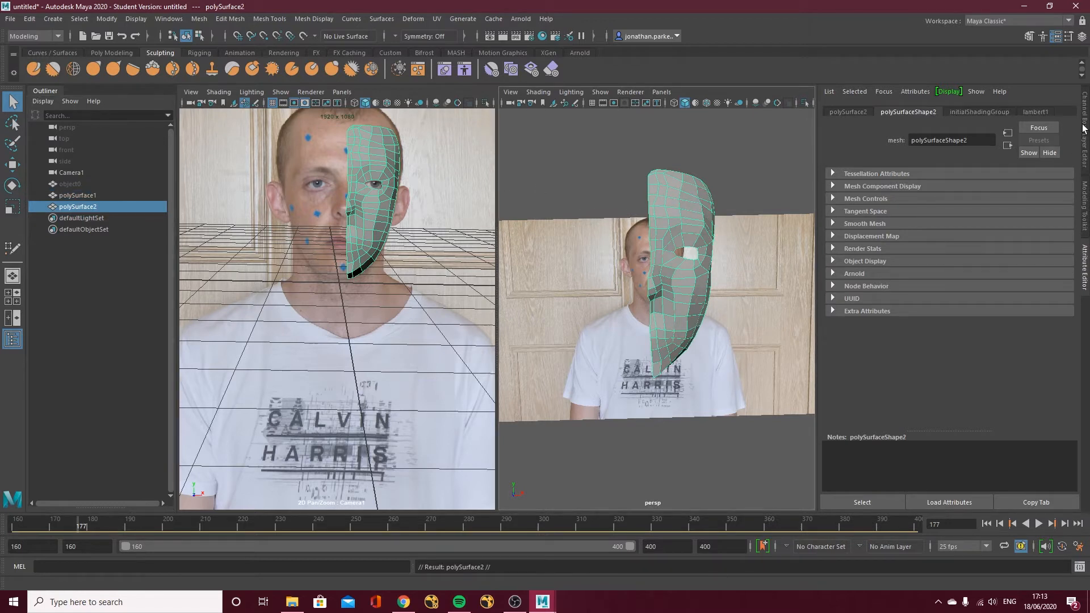
left_click(83, 195)
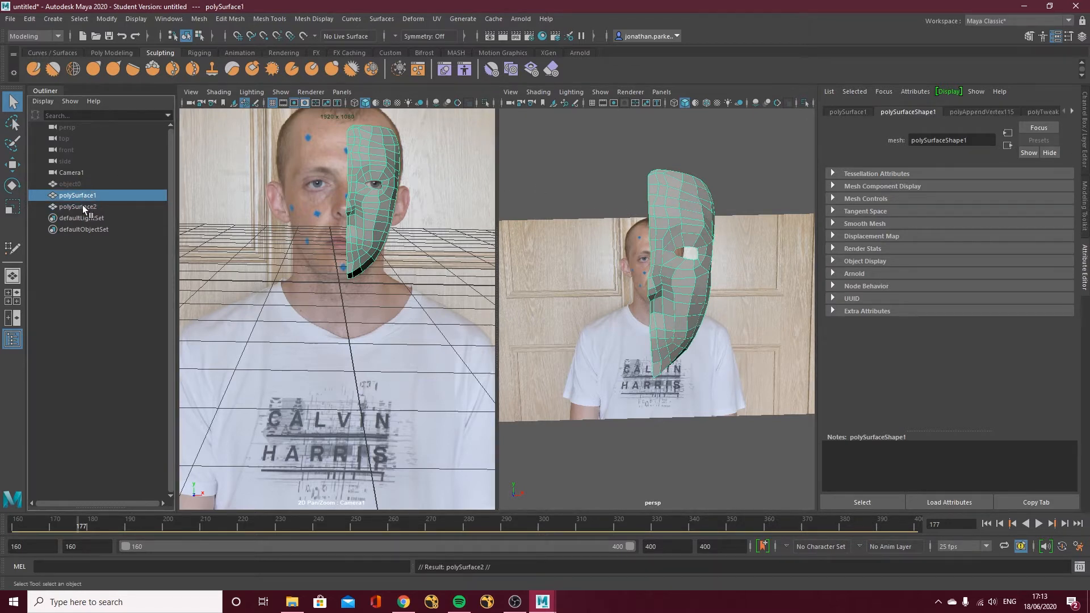
left_click(83, 205)
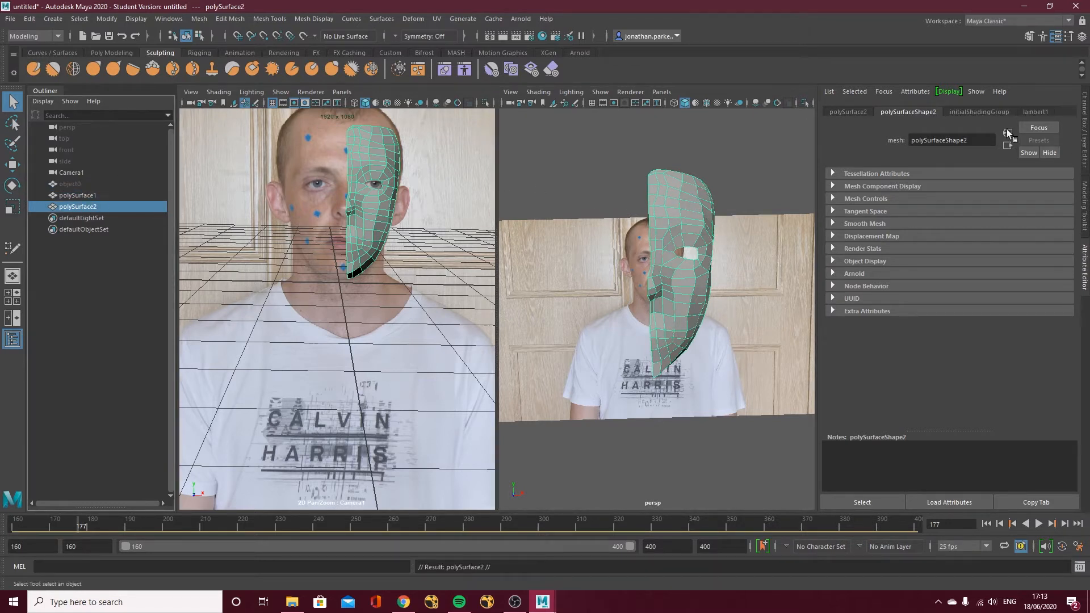
left_click(1084, 132)
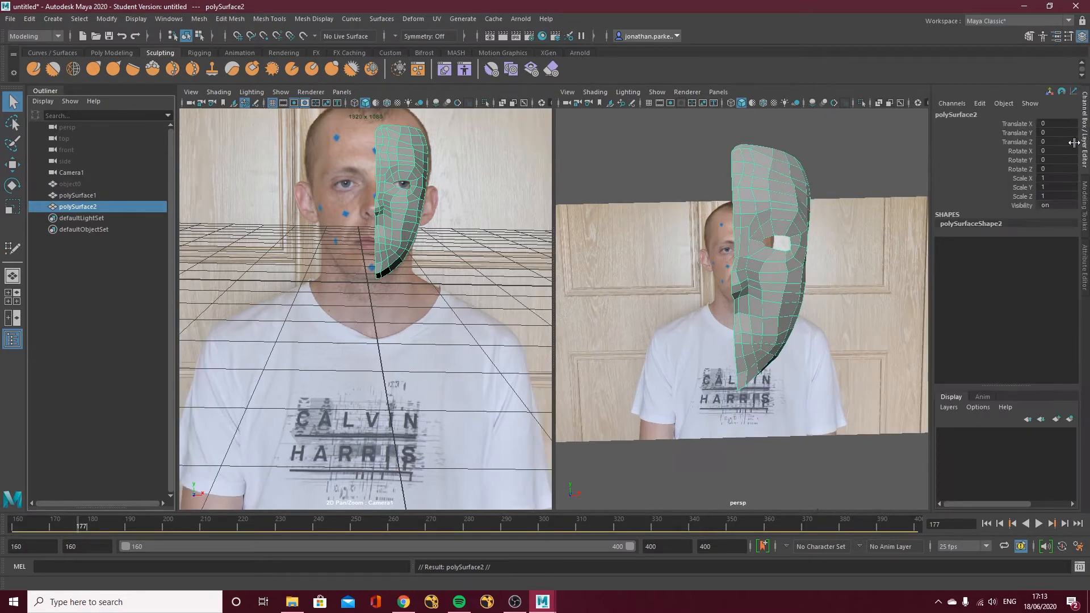
left_click(1049, 178)
key("Return")
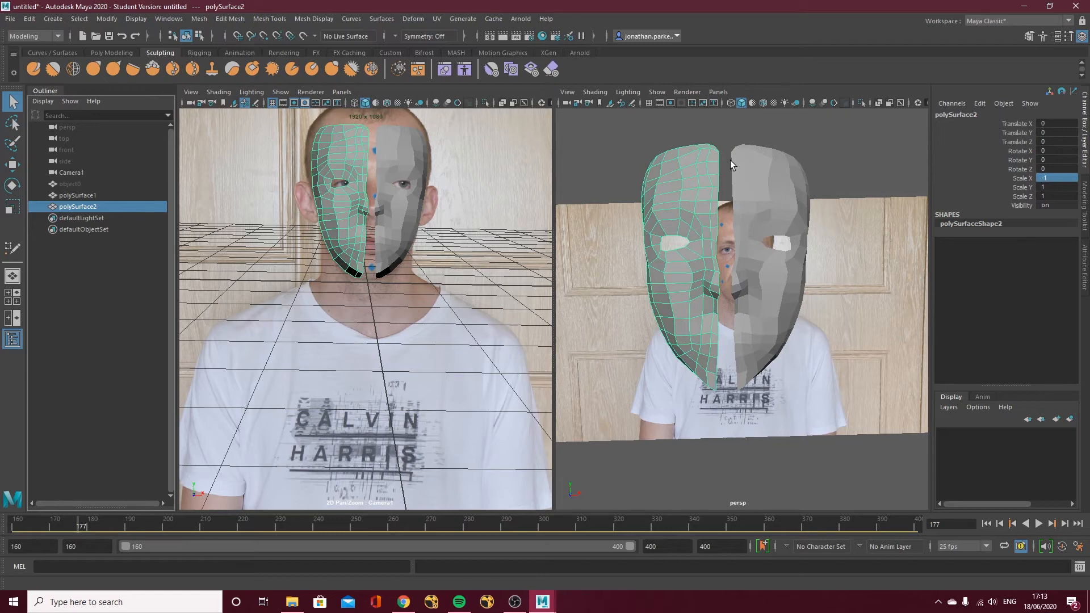
left_click_drag(724, 172, 726, 182, "alt")
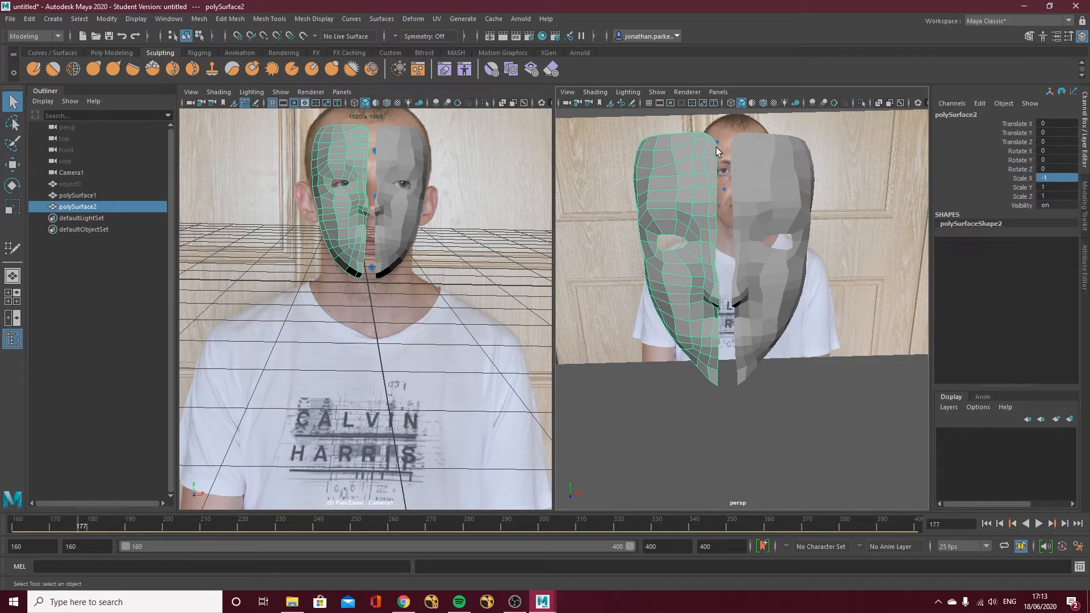
right_click_drag(716, 148, 716, 136)
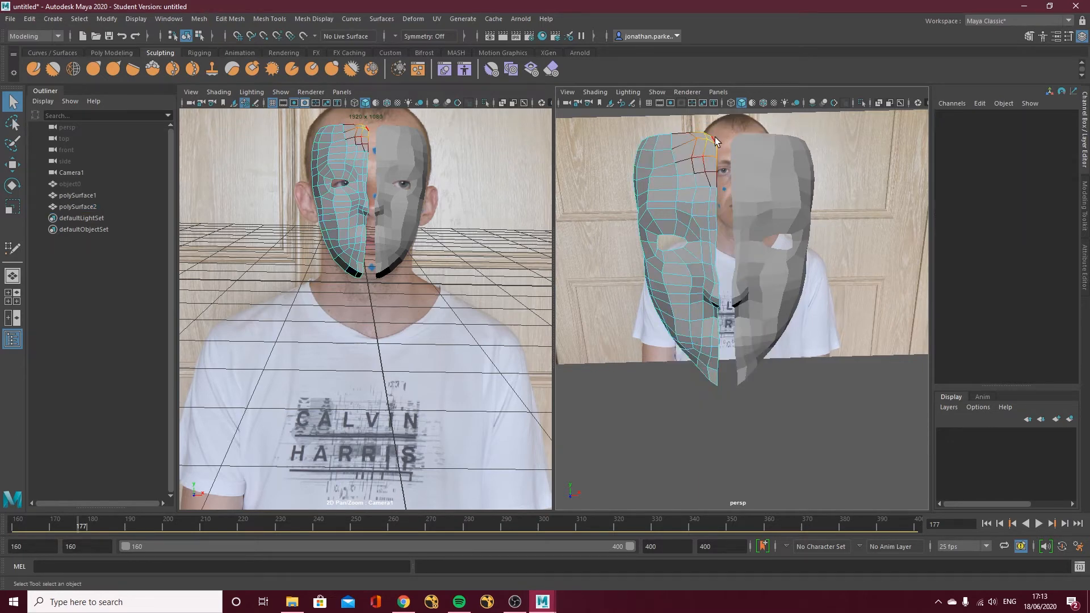
left_click(714, 137)
left_click(720, 305)
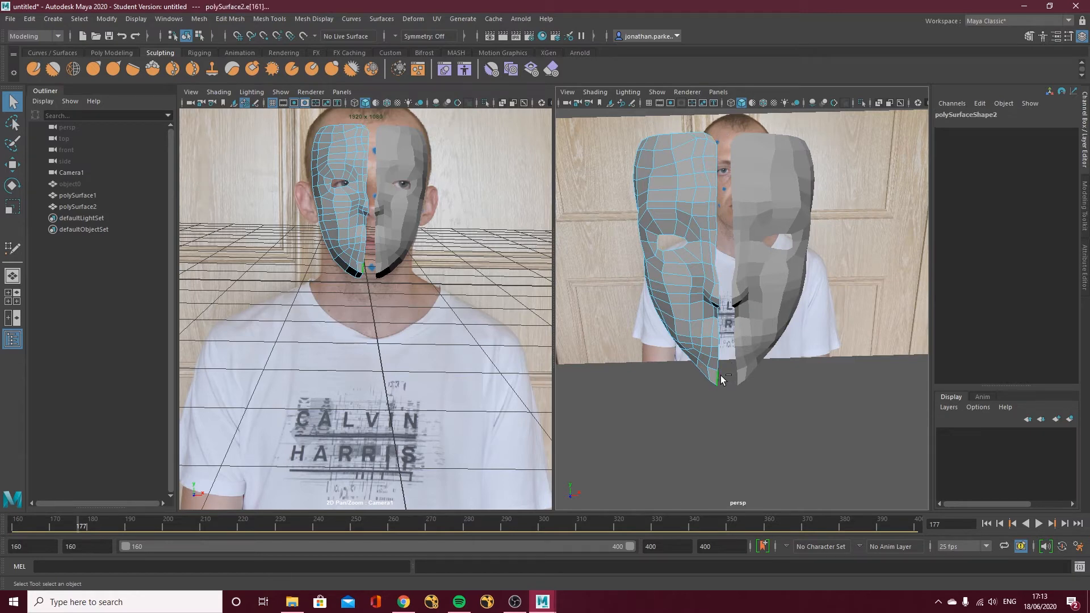
Select both halves of the face mask and combine them into one mesh.
left_click(736, 187)
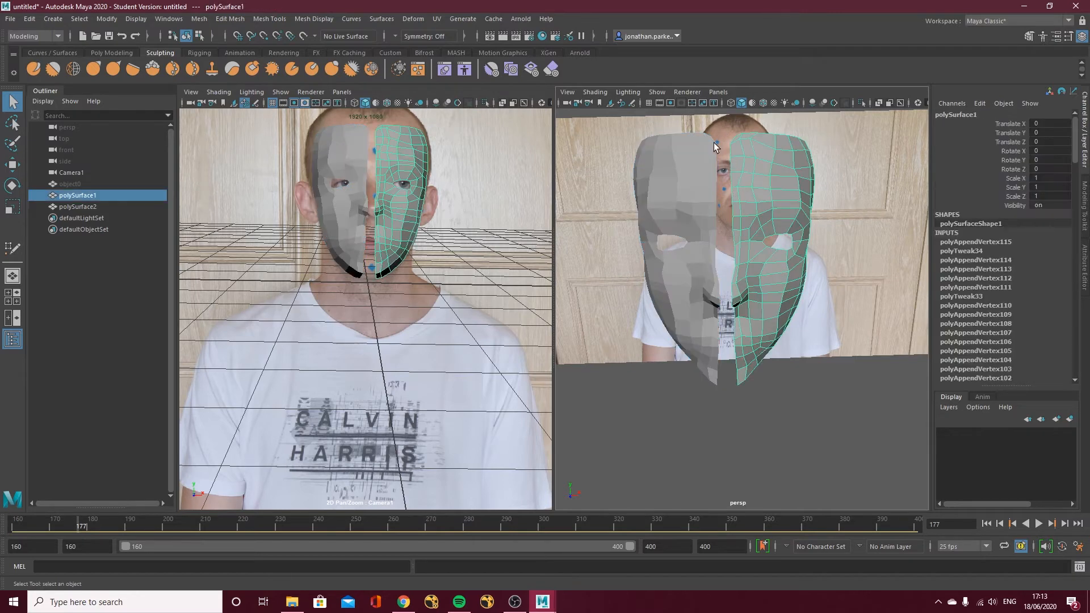
left_click(714, 142)
left_click(768, 169, "shift")
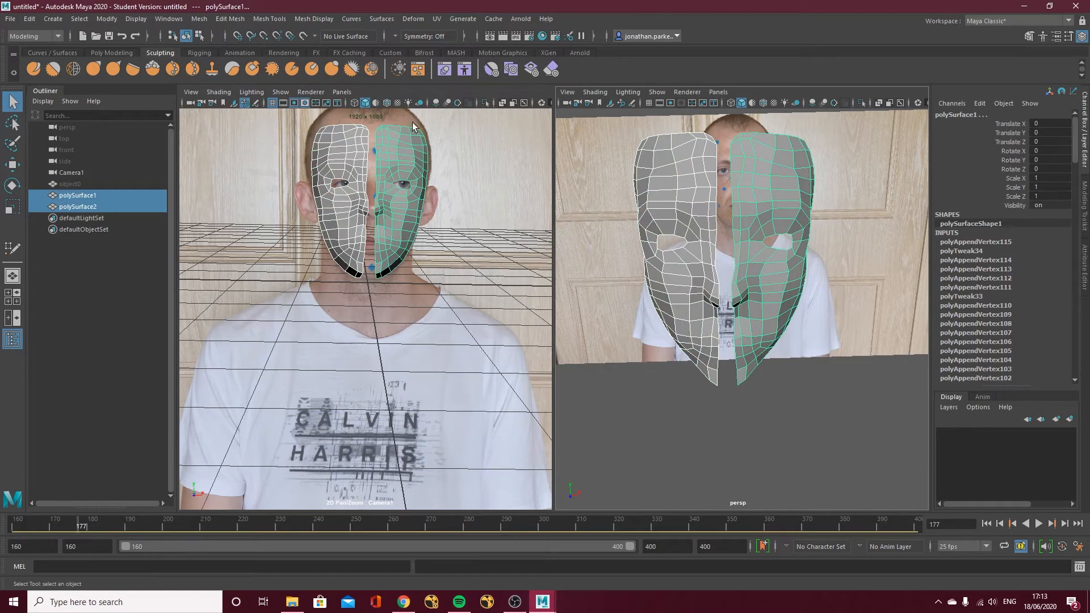
left_click(200, 19)
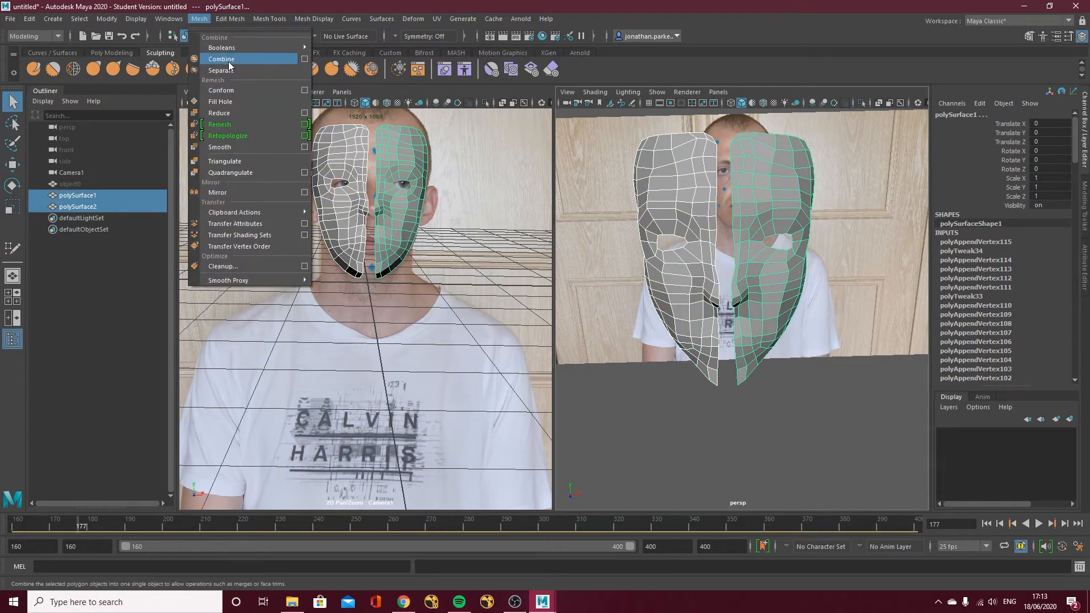
left_click(221, 59)
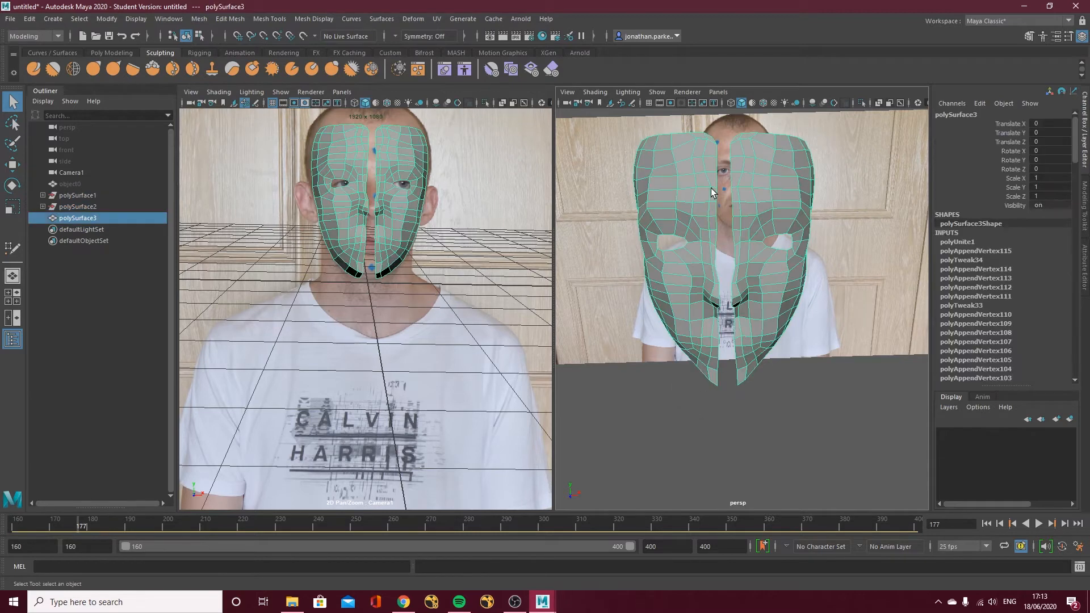
Select all the border edges facing the centre gap on both halves of the combined mask, from forehead to chin.
right_click_drag(716, 150, 716, 121)
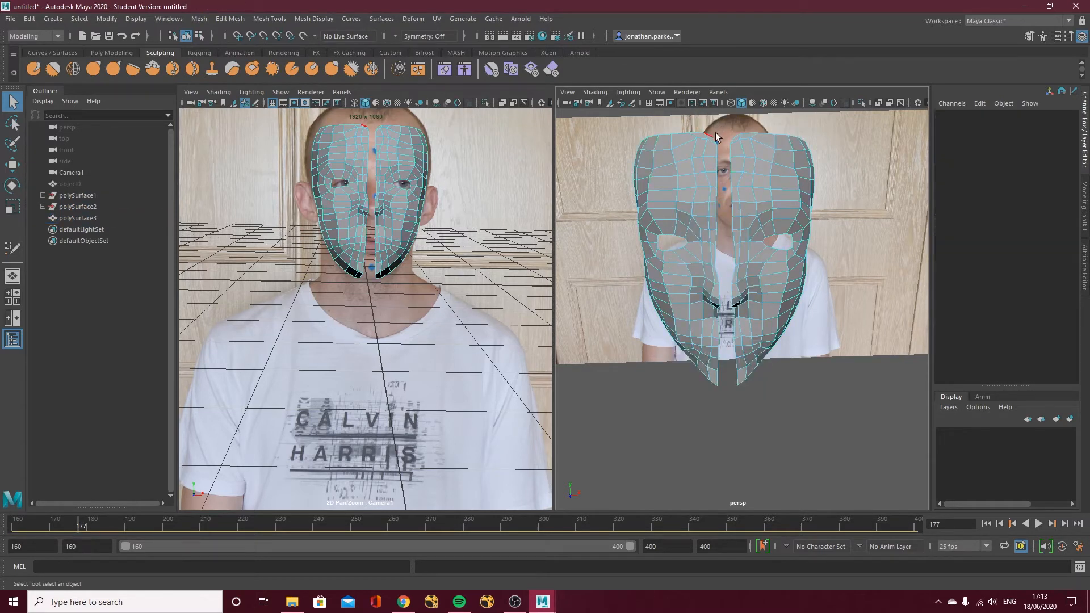
left_click(716, 135)
double_click(718, 375, "shift")
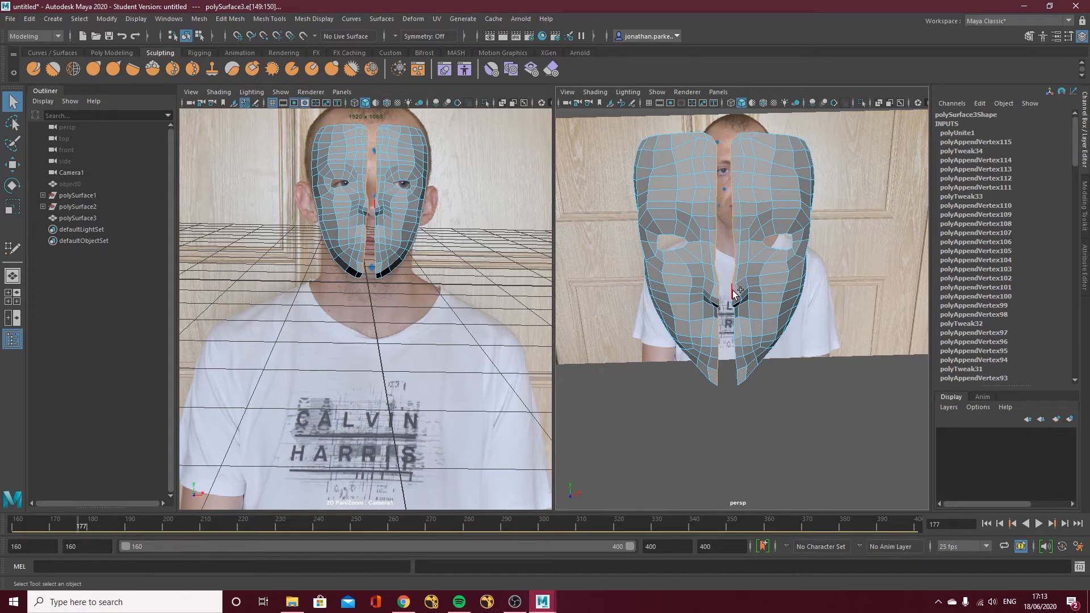
scroll(756, 346, "down", 3)
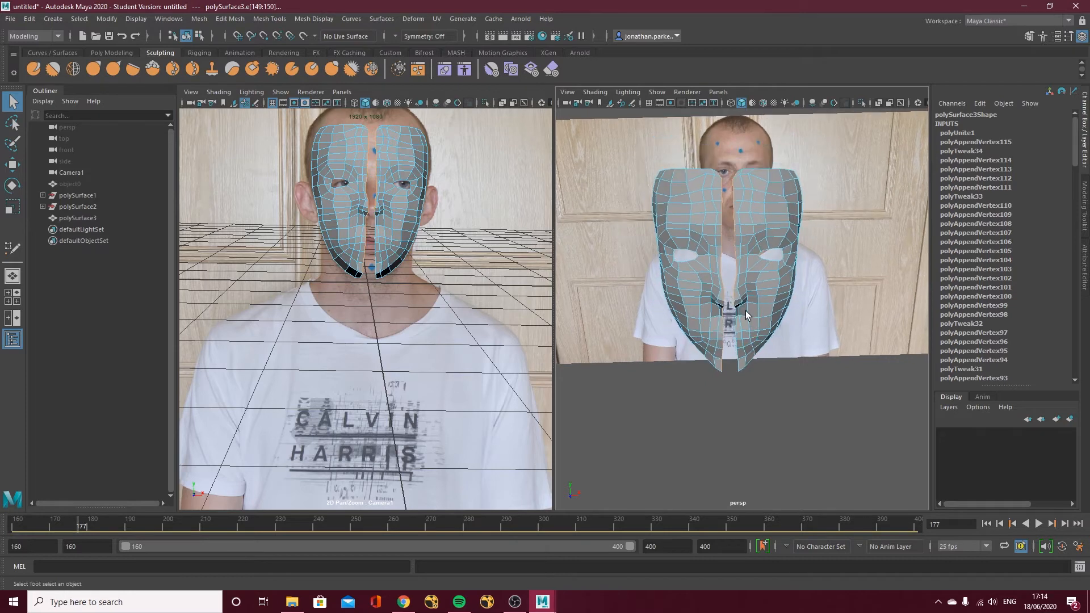
left_click_drag(756, 346, 757, 315, "alt")
scroll(757, 315, "up", 2)
scroll(758, 316, "up", 2)
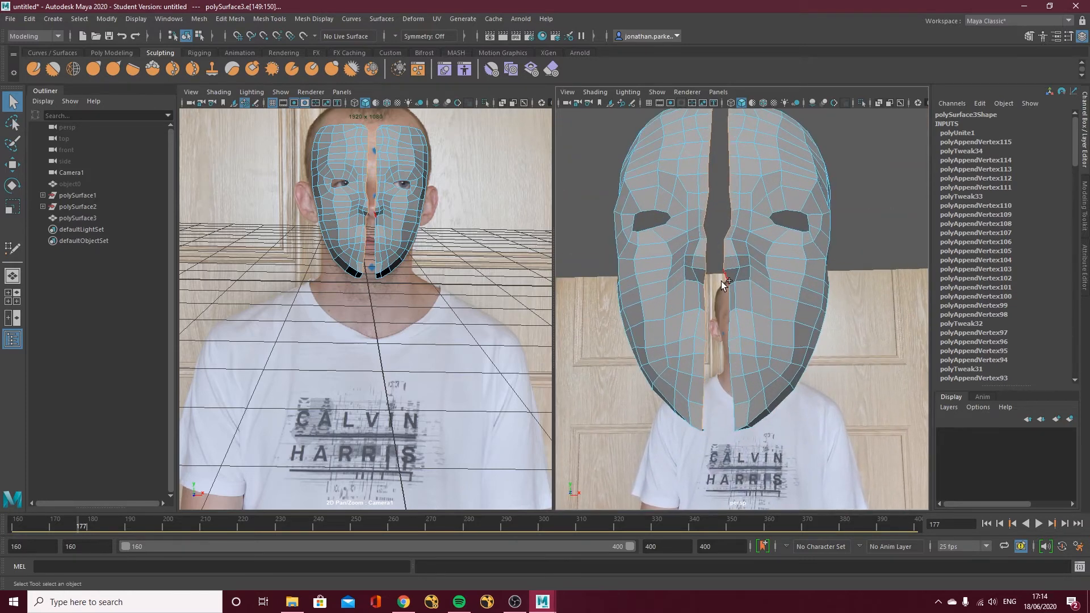
left_click(729, 344, "shift")
left_click(732, 360, "shift")
left_click(733, 387, "shift")
left_click(737, 413, "shift")
left_click_drag(738, 418, 727, 413, "alt")
left_click(691, 425, "shift")
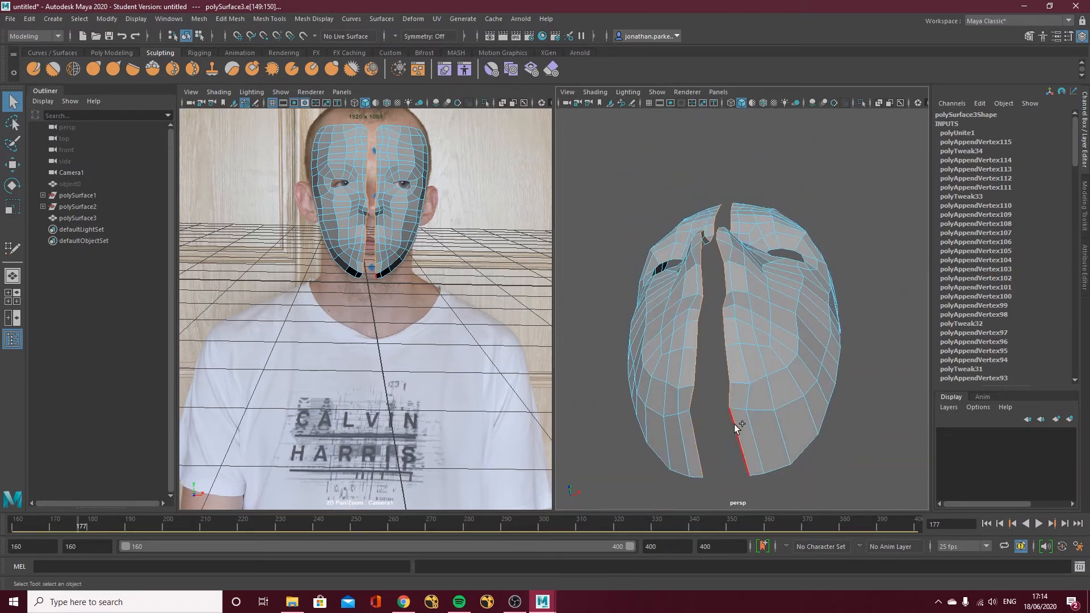
left_click(735, 427, "shift")
Scale the selected border edges to 0 along X so both halves meet at the centre line.
left_click_drag(730, 361, 722, 256, "alt")
middle_click_drag(722, 256, 722, 297, "alt")
mouse_move(722, 298)
left_mouse_down("alt")
mouse_move(717, 389)
mouse_move(716, 314)
left_mouse_up("alt")
right_click_drag(716, 314, 694, 328, "alt")
left_click_drag(694, 329, 707, 328, "alt")
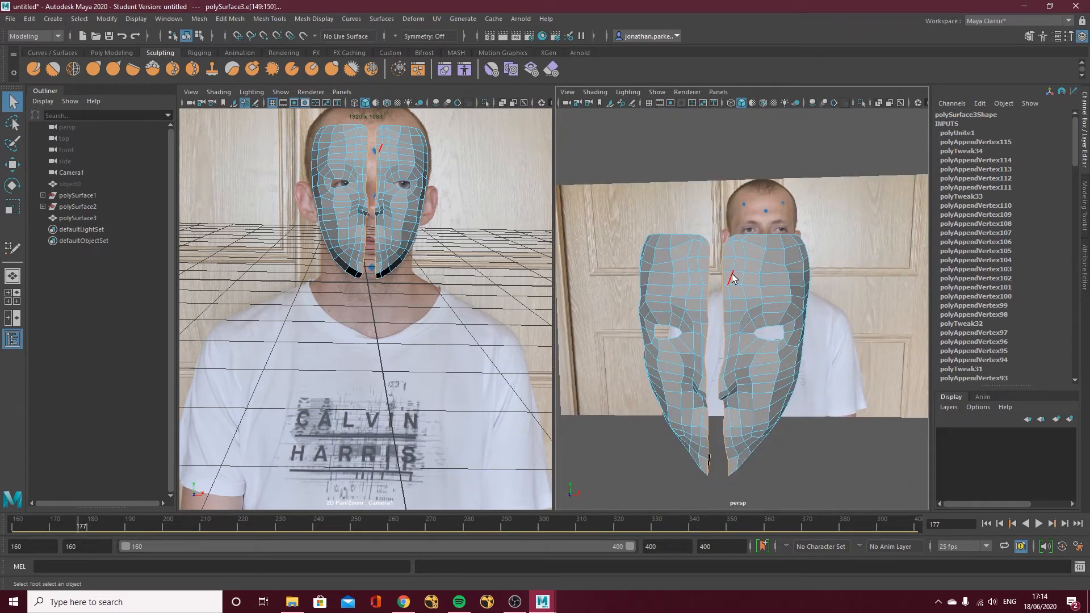
key("r")
left_click_drag(768, 372, 630, 370)
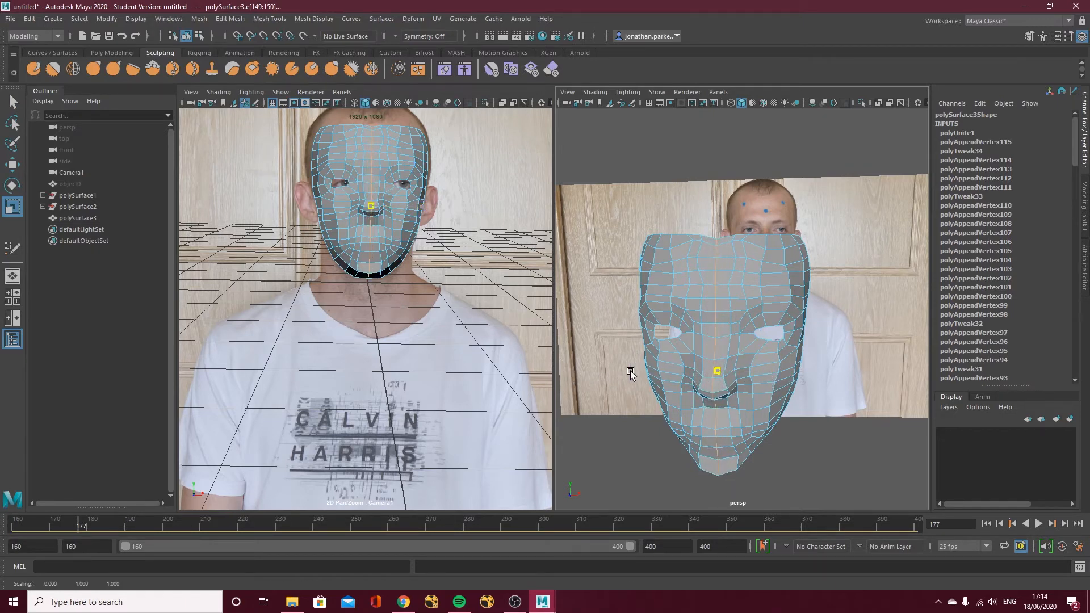
Select the vertices along the mask's centre line from forehead to chin and merge the overlapping pairs.
right_click_drag(724, 316, 711, 255)
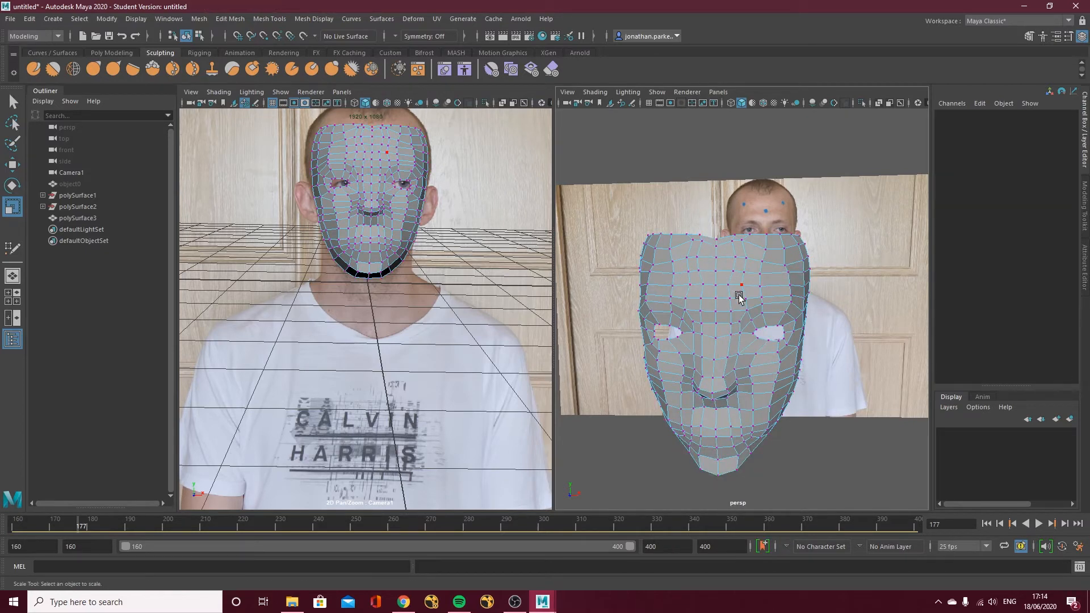
left_click_drag(717, 303, 737, 316, "alt")
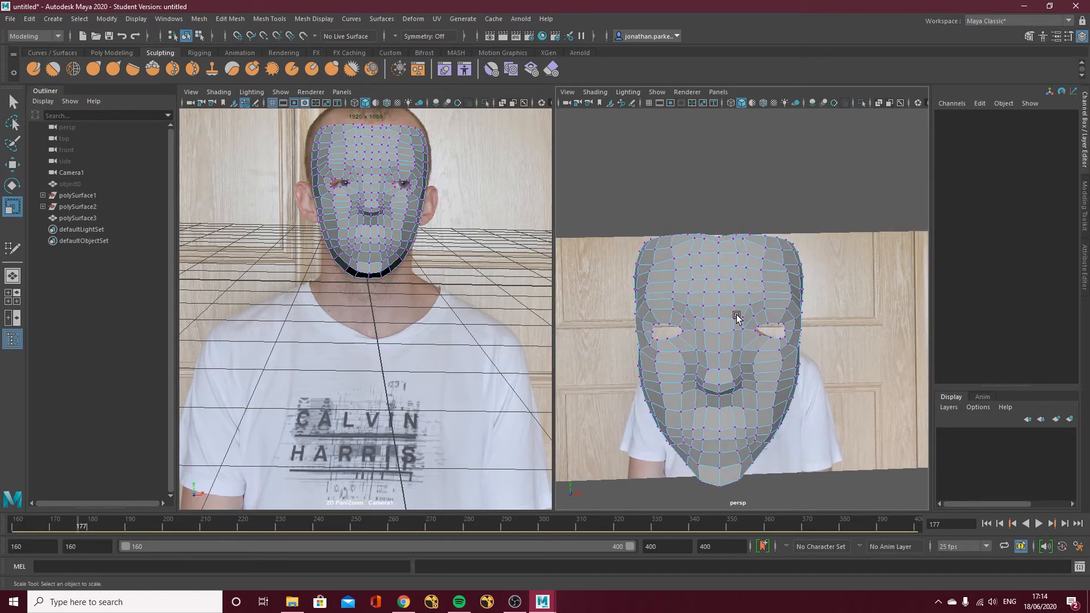
left_click_drag(713, 217, 725, 504)
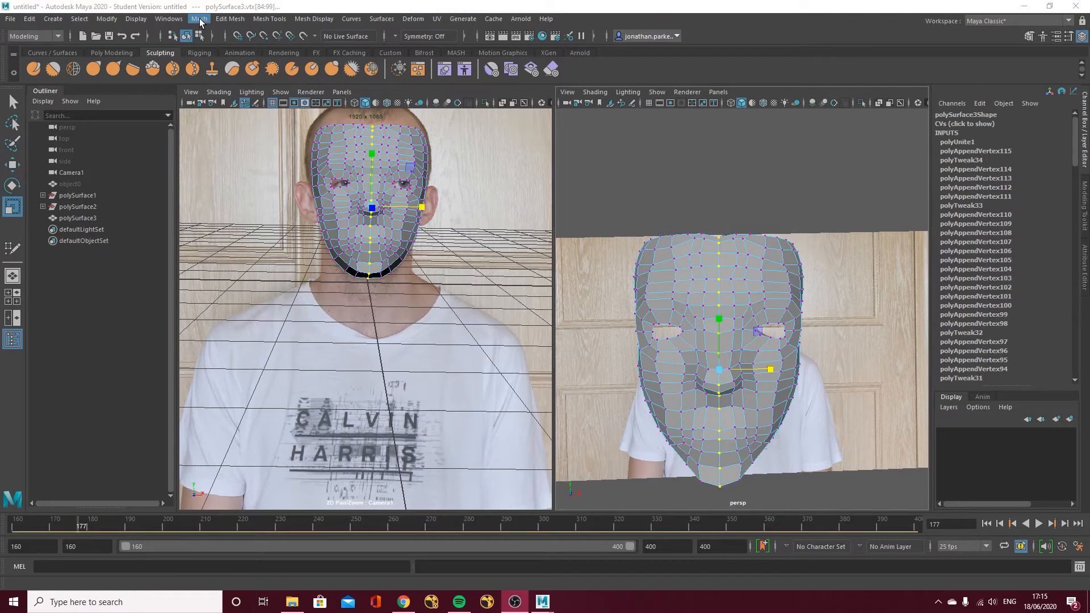
left_click(200, 19)
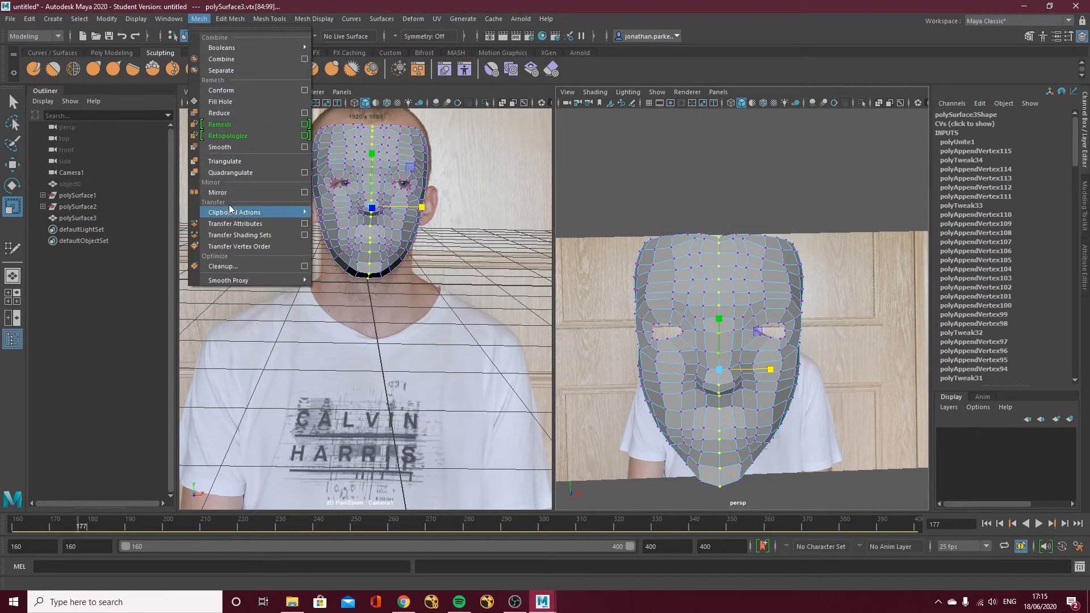
mouse_move(228, 20)
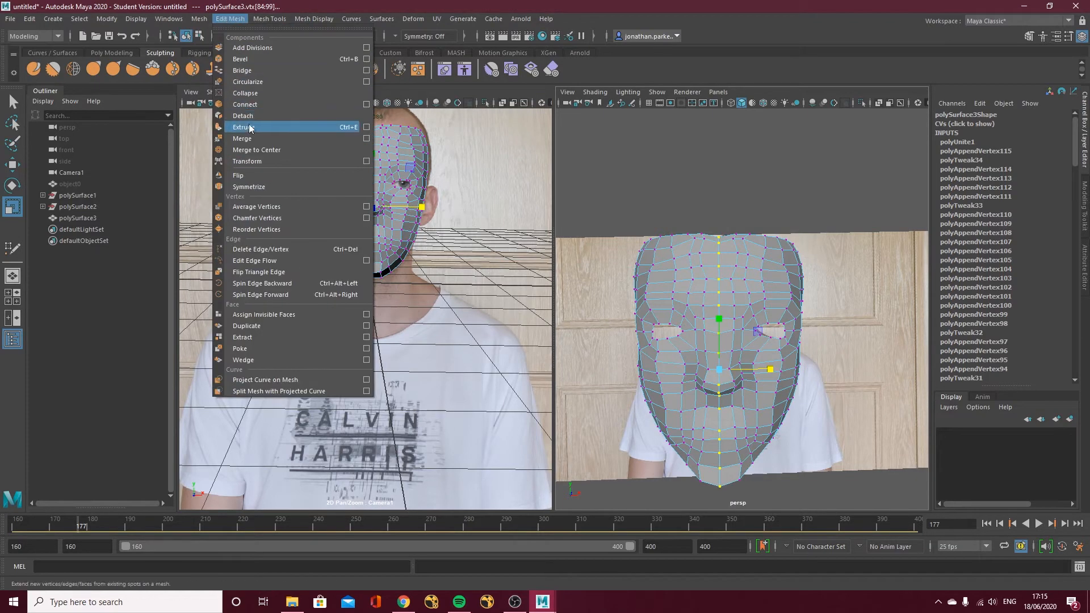
left_click(240, 138)
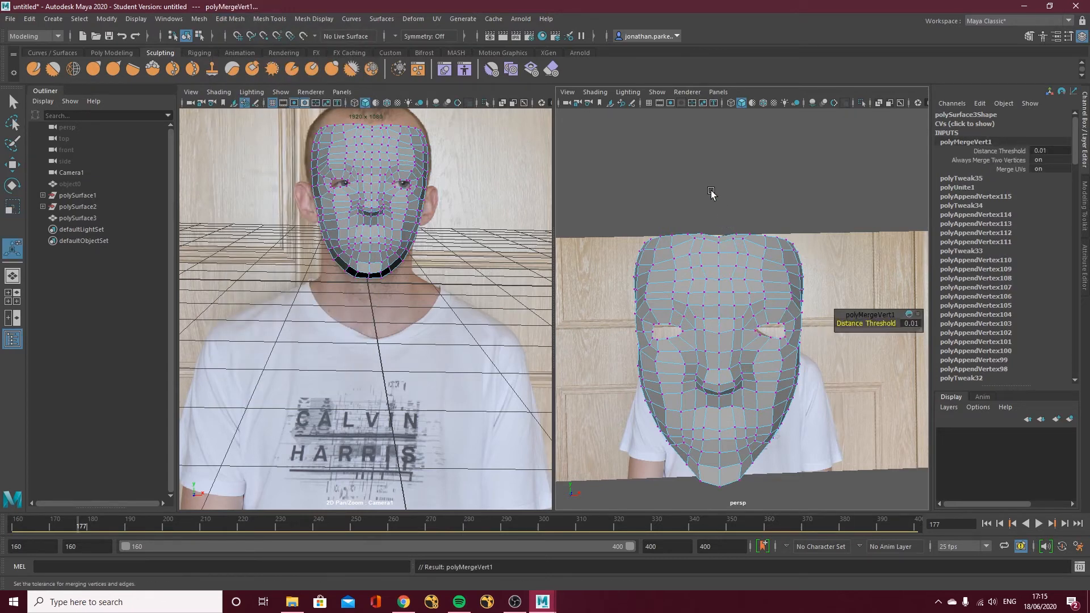
Return the merged mask to object mode and delete all construction history in the scene.
right_click_drag(363, 171, 393, 156)
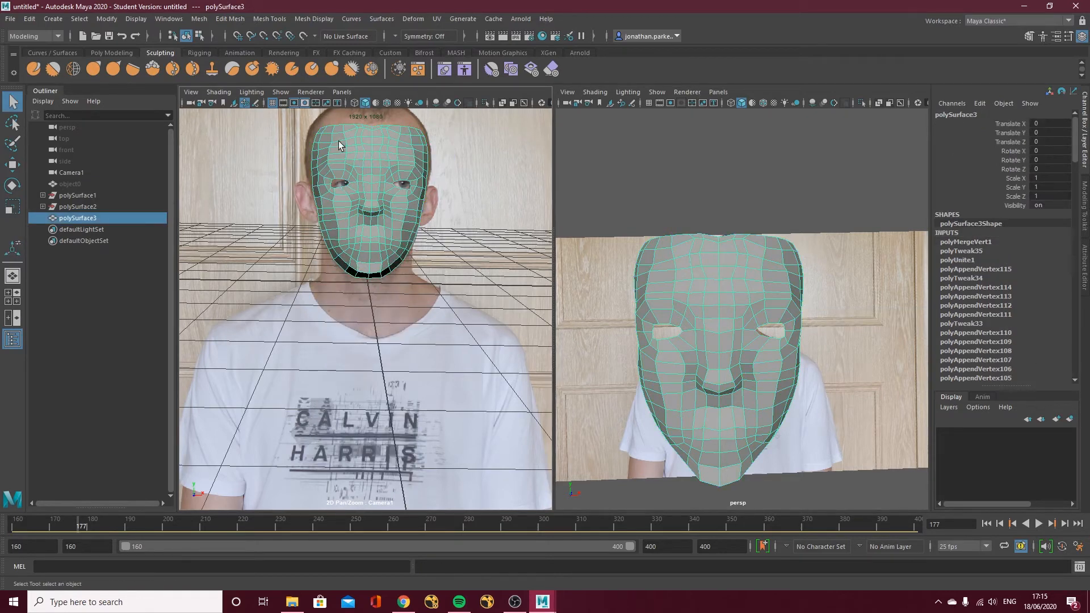
left_click(11, 19)
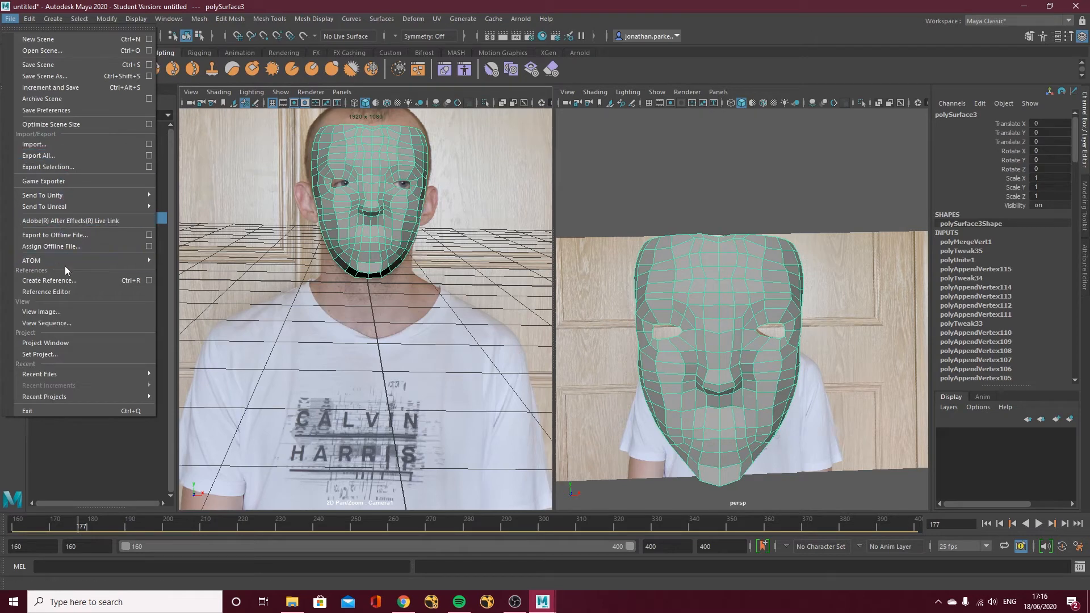
mouse_move(86, 214)
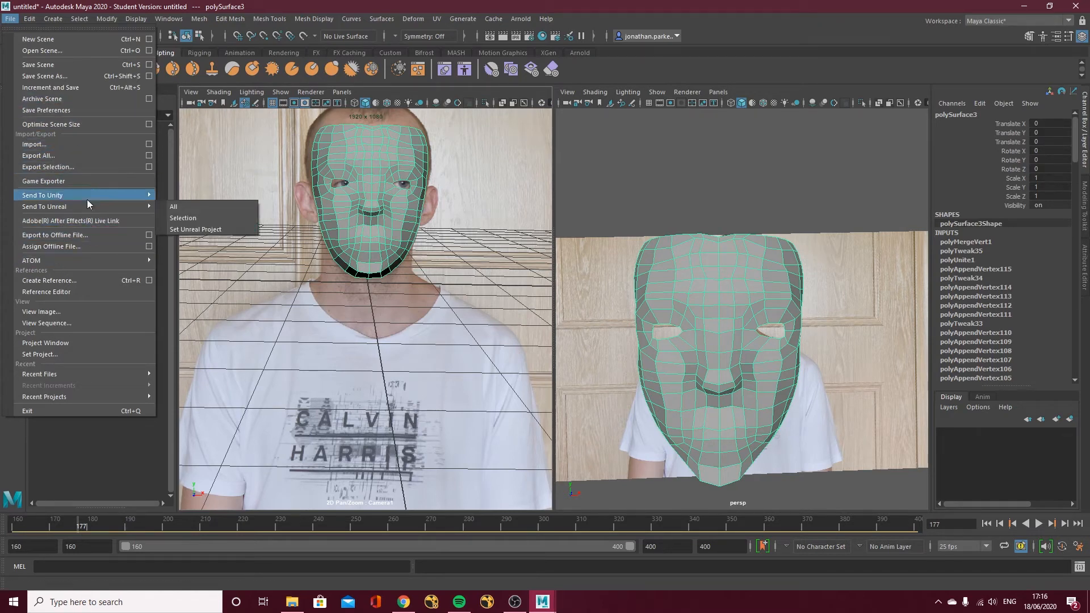
mouse_move(30, 19)
mouse_move(110, 162)
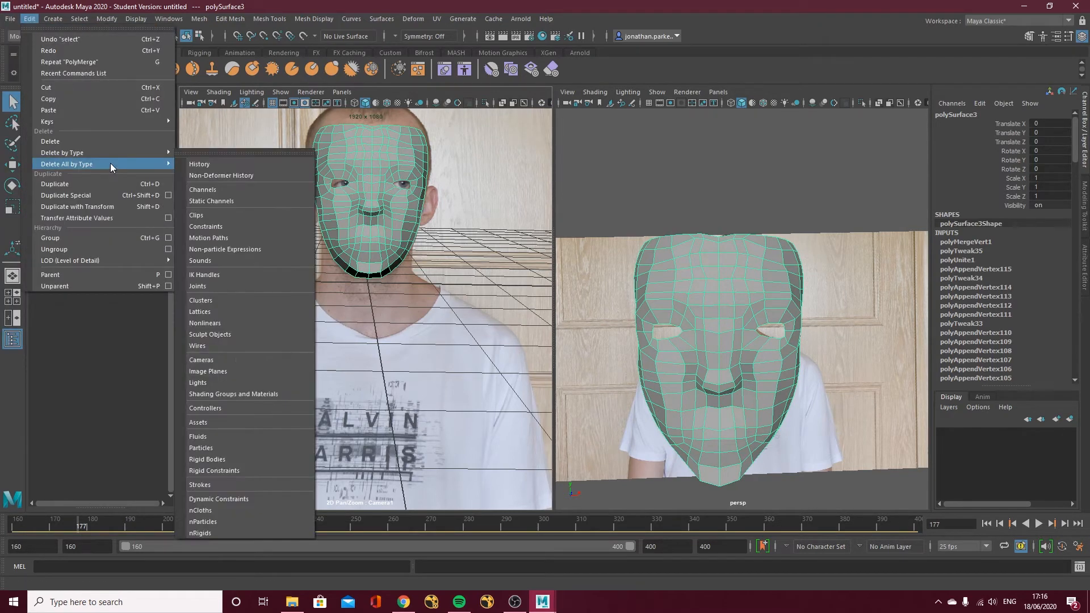
left_click(239, 162)
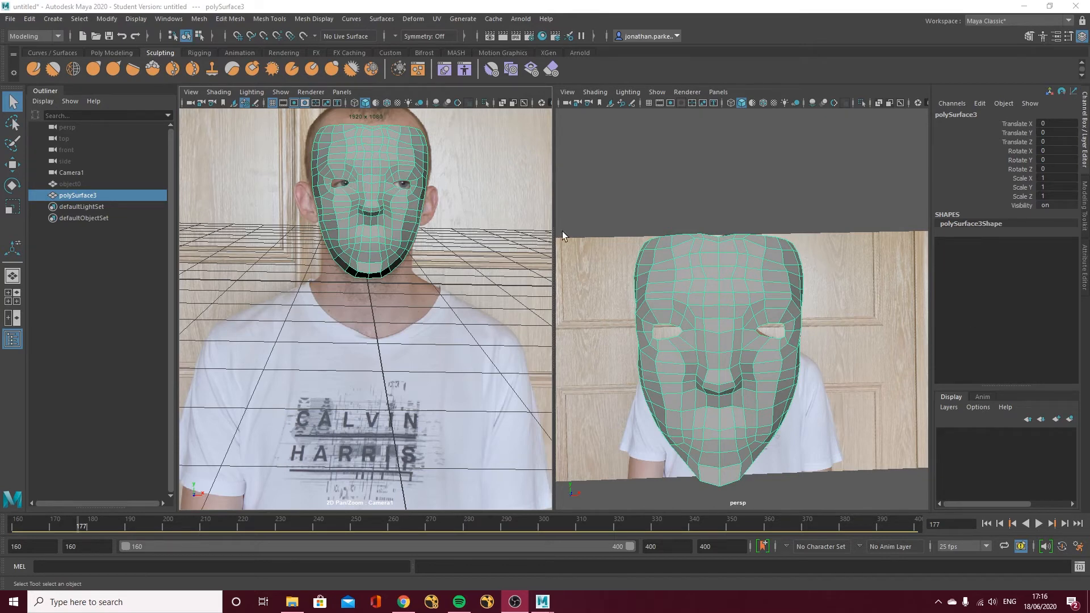
Switch the mask to vertex editing with Soft Select on, and show the mesh in X-ray in the Camera1 view.
right_click_drag(338, 168, 299, 169)
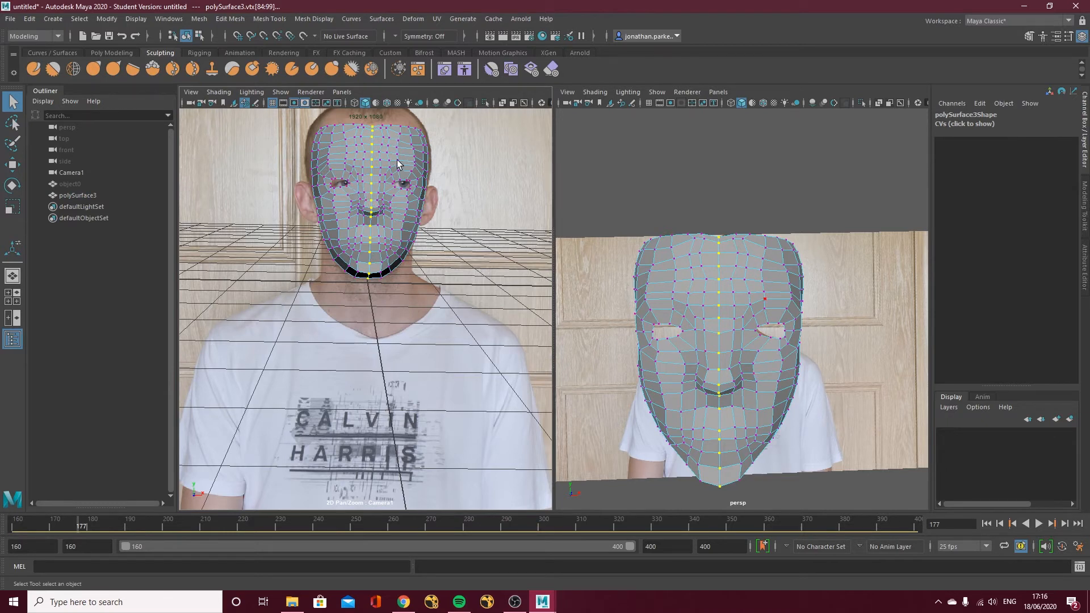
key("b")
left_click(332, 169)
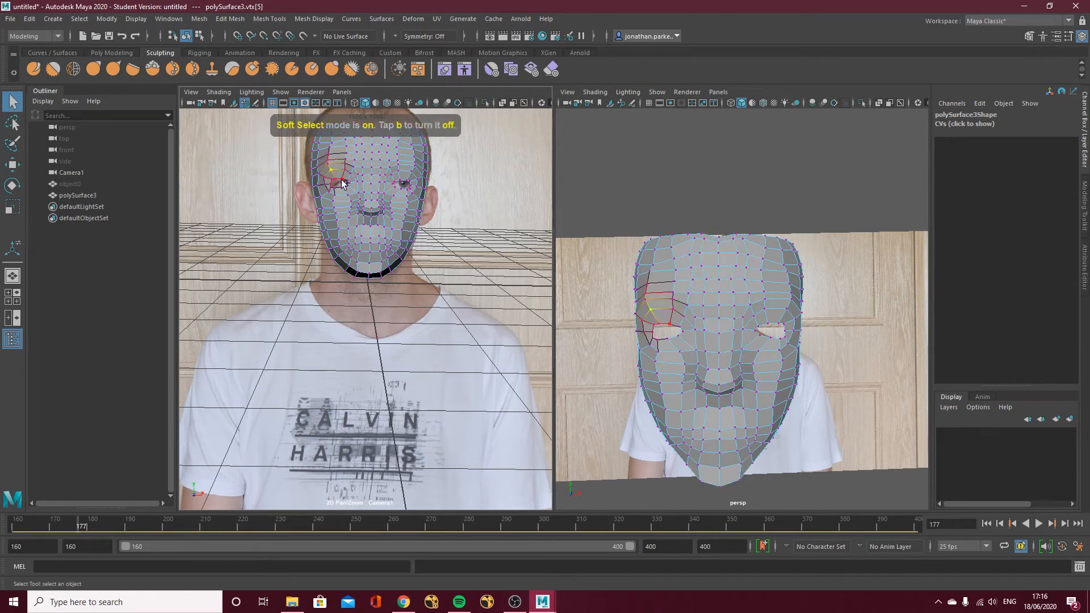
left_click(500, 102)
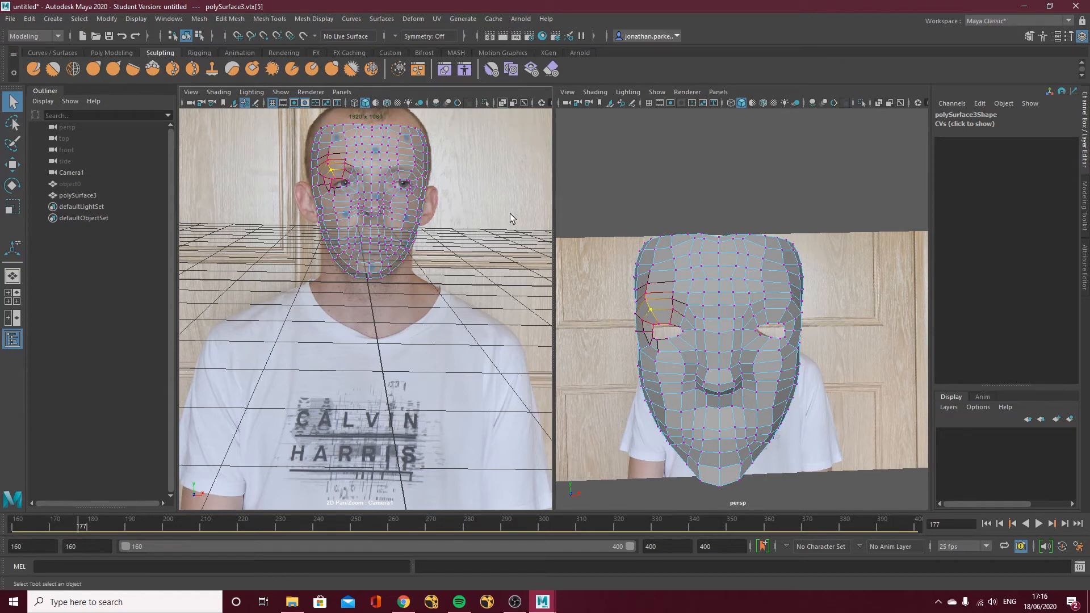
Enlarge the Camera1 view and set the camera's Overscan to 0.4 for a close-up of the footage.
key("space")
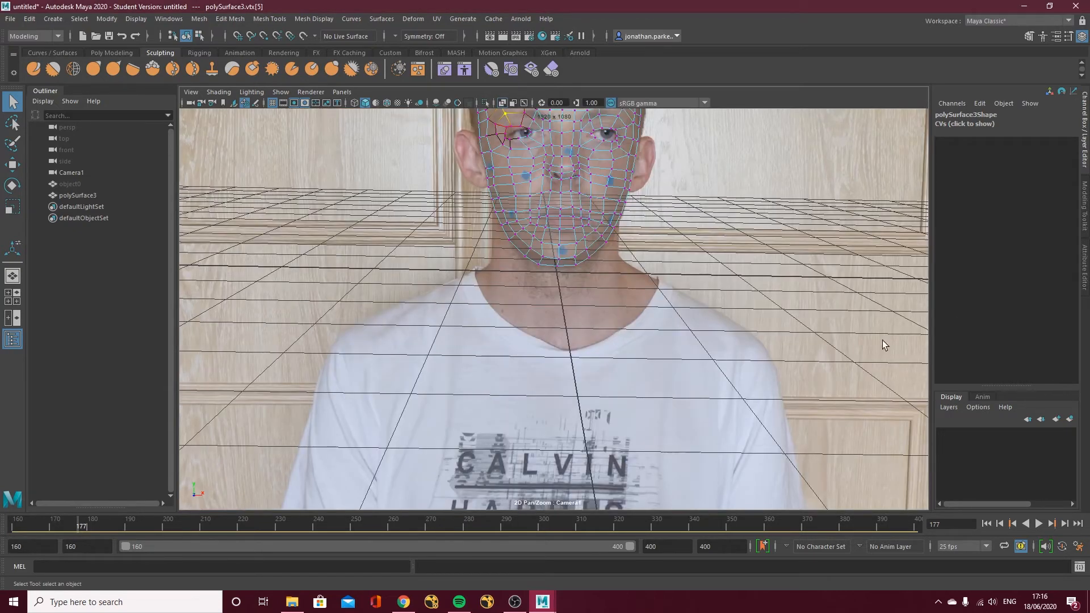
left_click(190, 92)
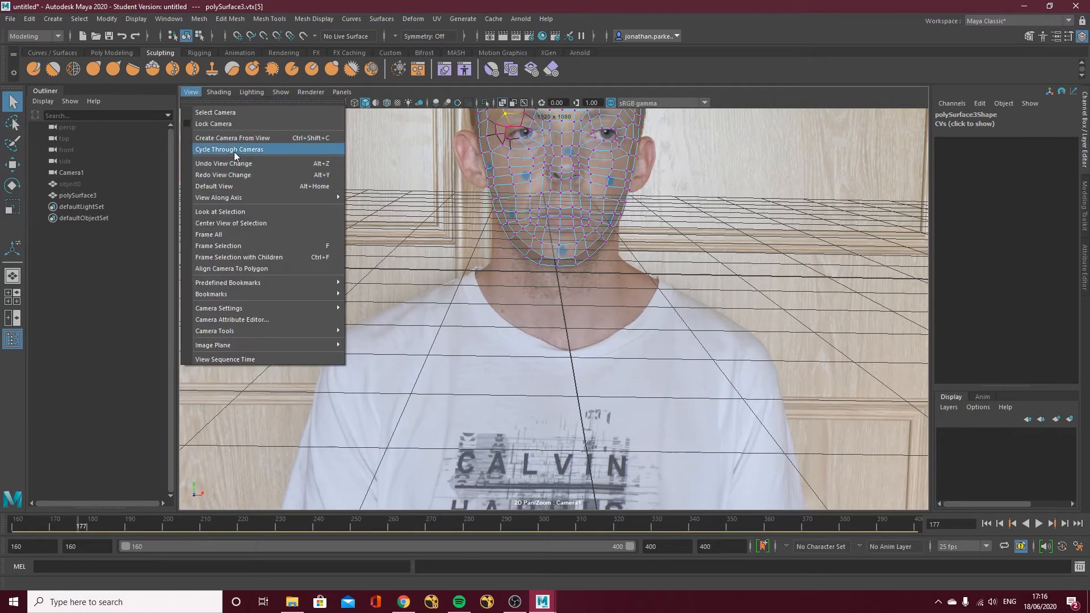
left_click(234, 113)
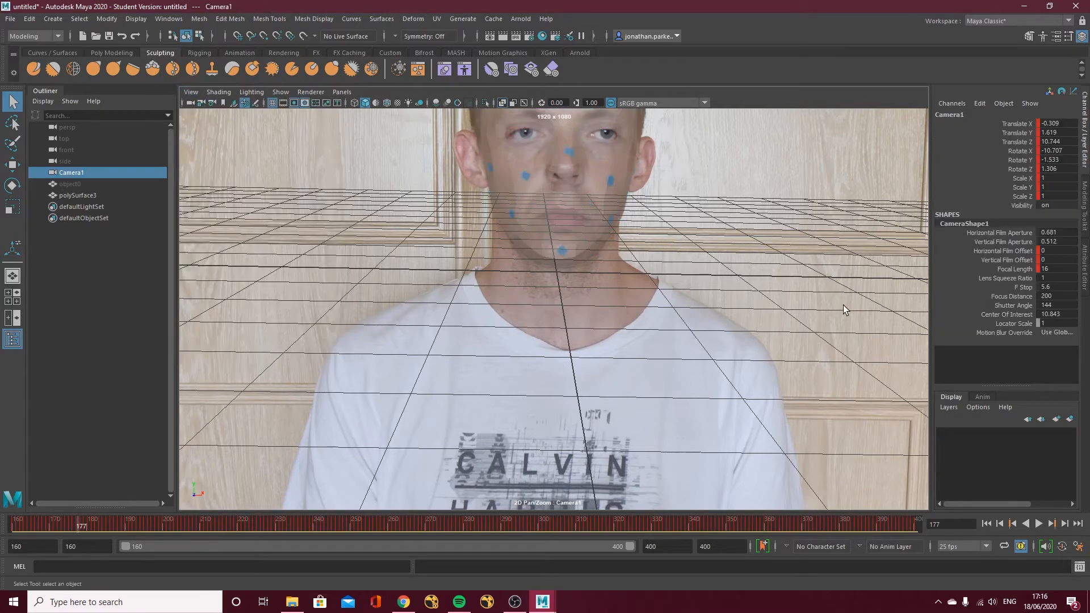
left_click(1082, 253)
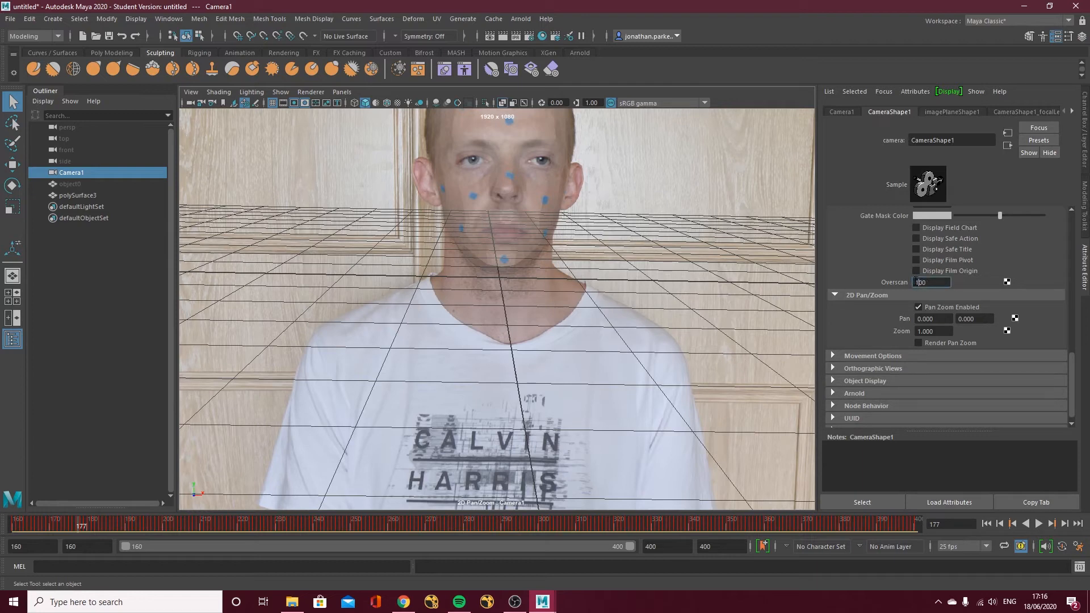
key("Return")
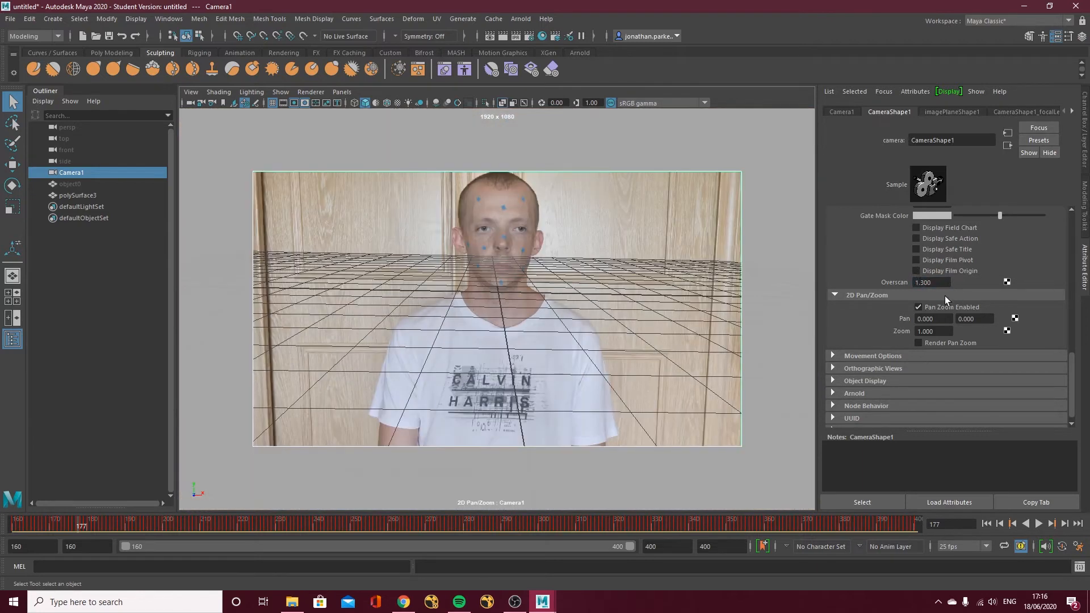
left_click_drag(924, 284, 916, 282)
key("Return")
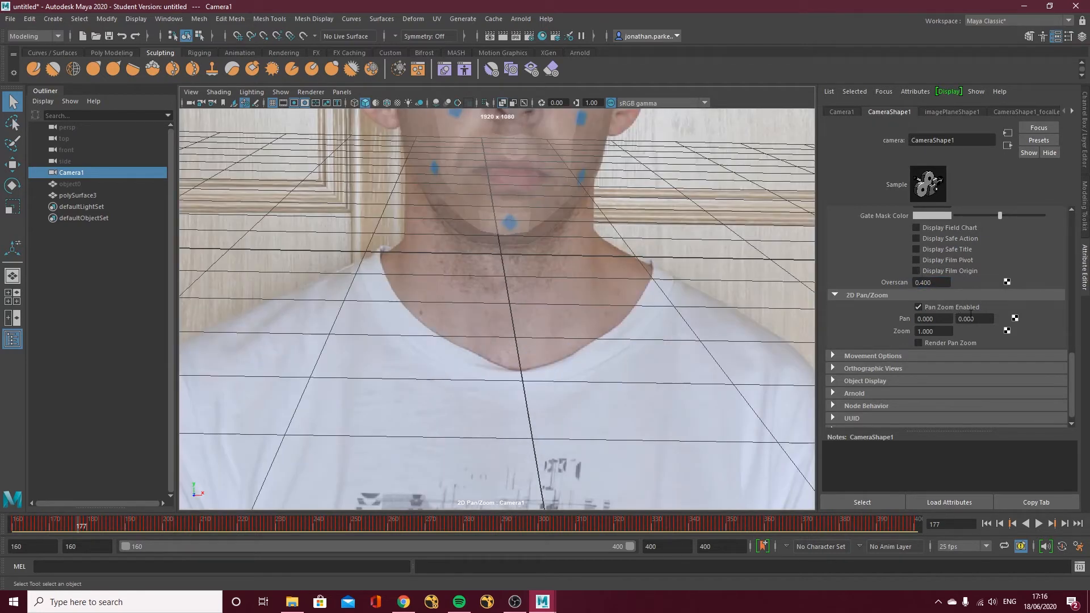
Raise Camera1's vertical 2D Pan value until the whole face is framed in the view.
left_click(969, 318)
key("Return")
left_click(970, 319)
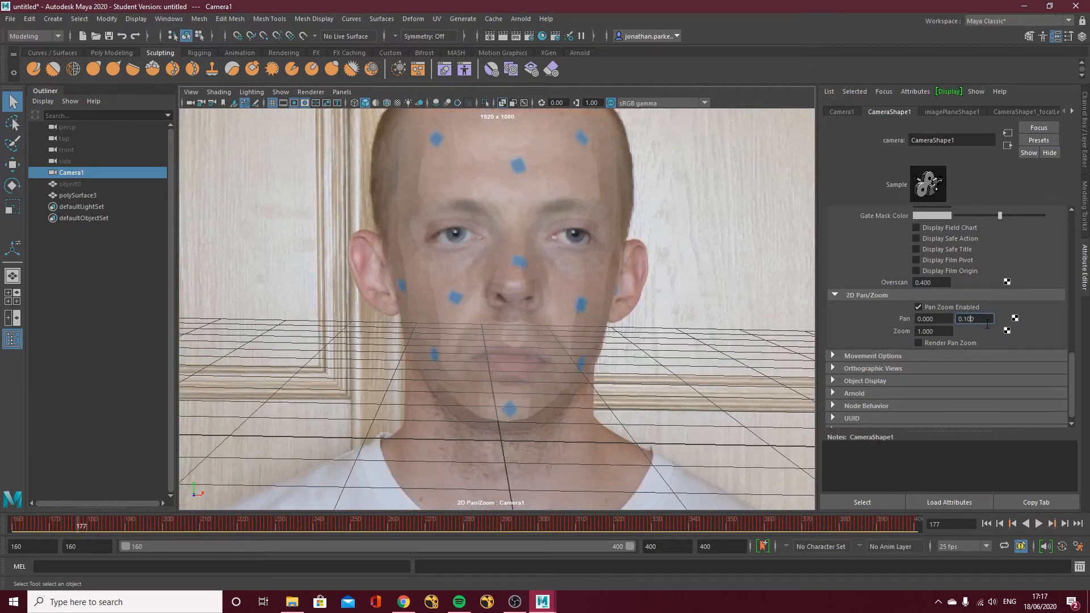
key("Return")
Soft-select the vertex above the outer corner of the subject's right eye and move it slightly inward along X.
left_click(452, 236)
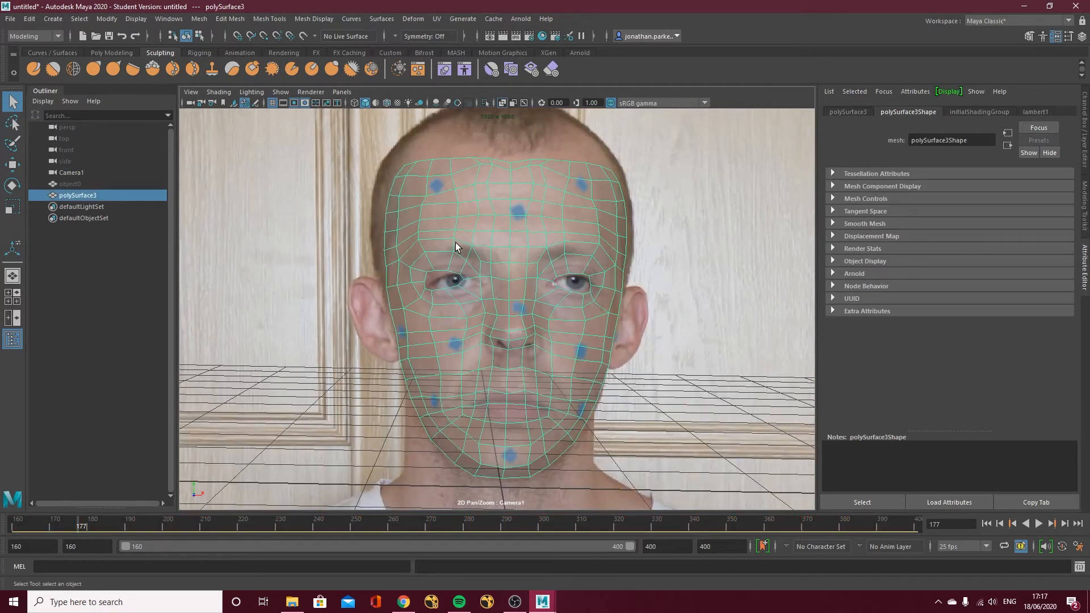
right_click_drag(420, 251, 381, 250)
left_click(425, 252)
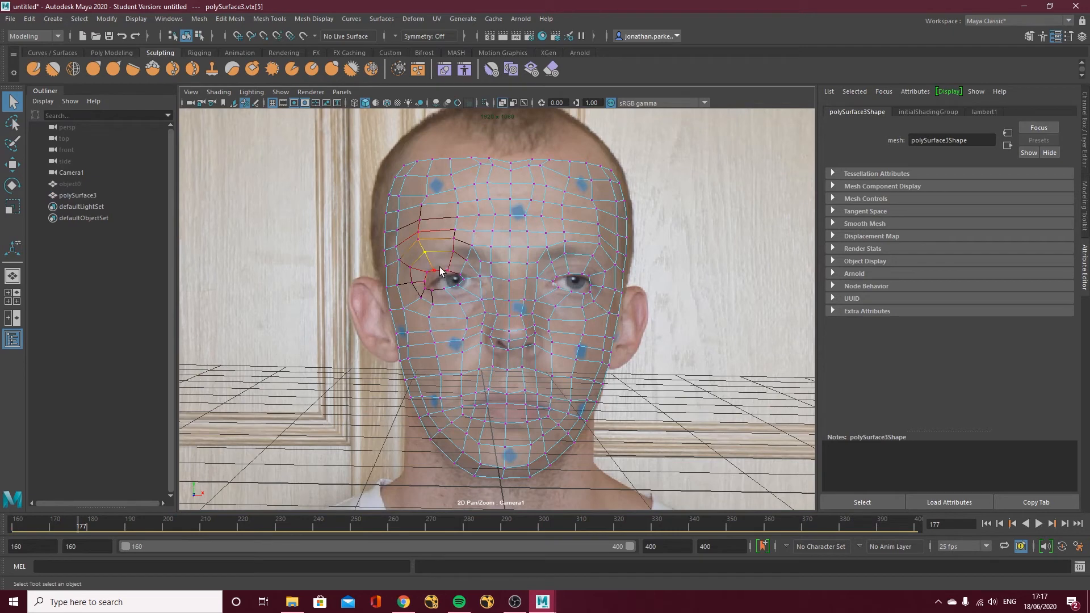
key("w")
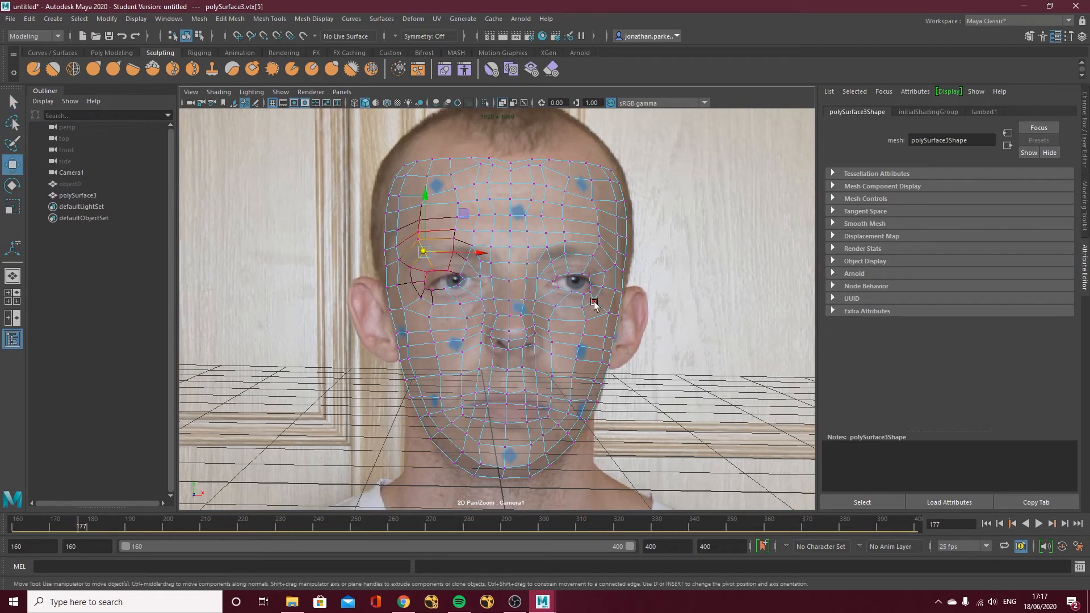
key("space")
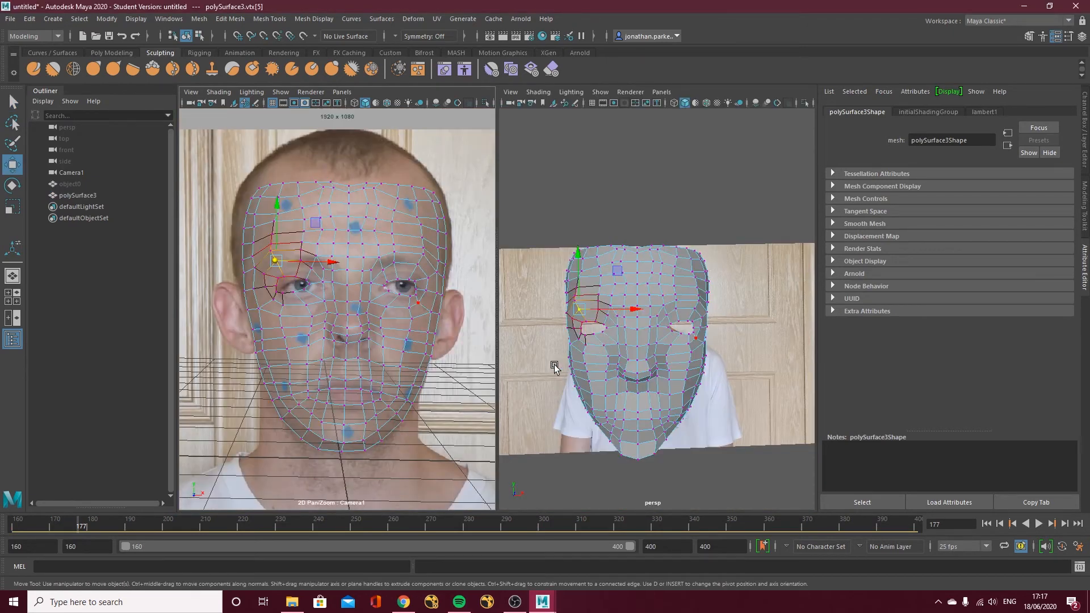
left_click_drag(555, 368, 663, 364, "alt")
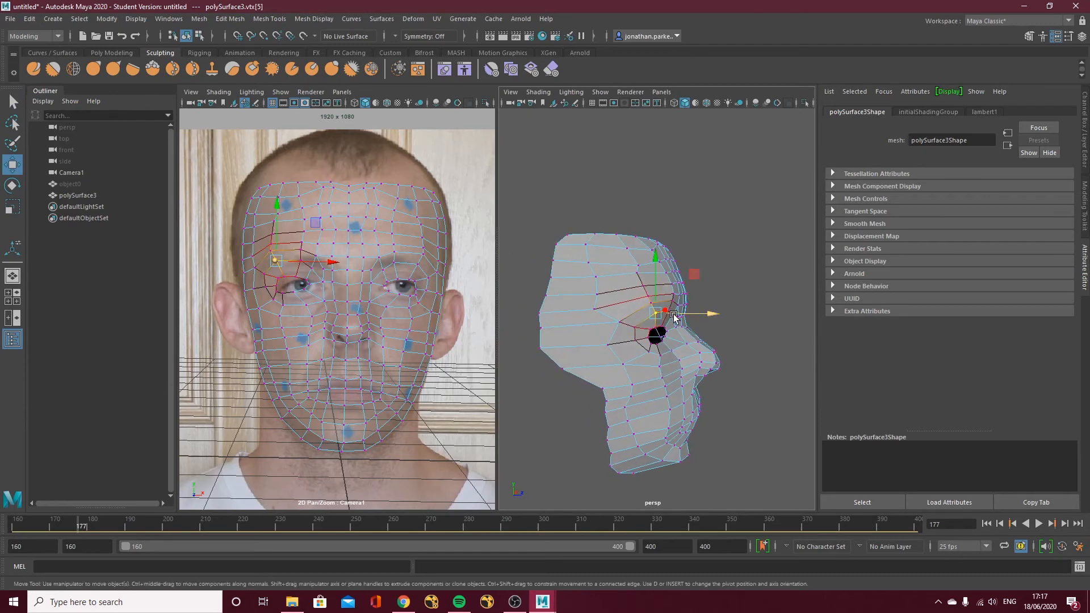
left_click(706, 315)
left_click_drag(678, 327, 641, 321, "alt")
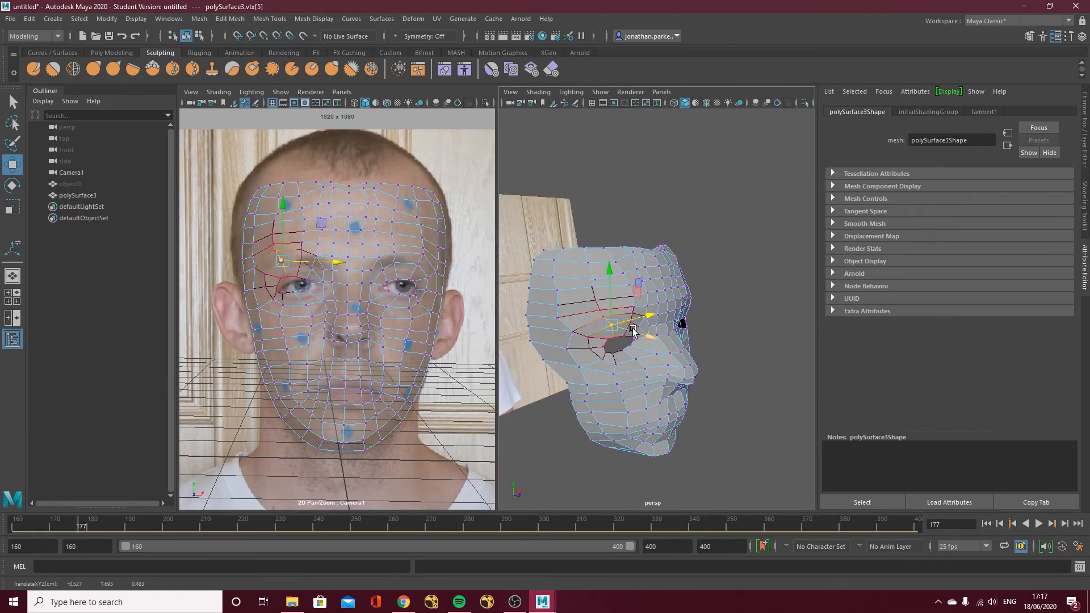
Select the vertices around the subject's right eye opening and shift them slightly inward and down to match the footage.
left_click(624, 338)
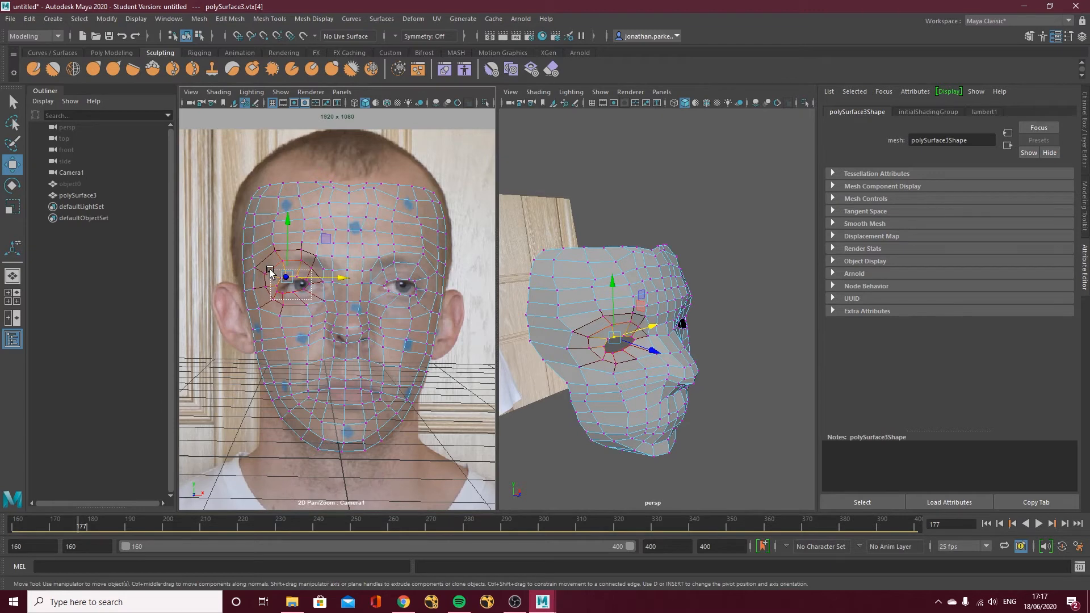
left_click(291, 281)
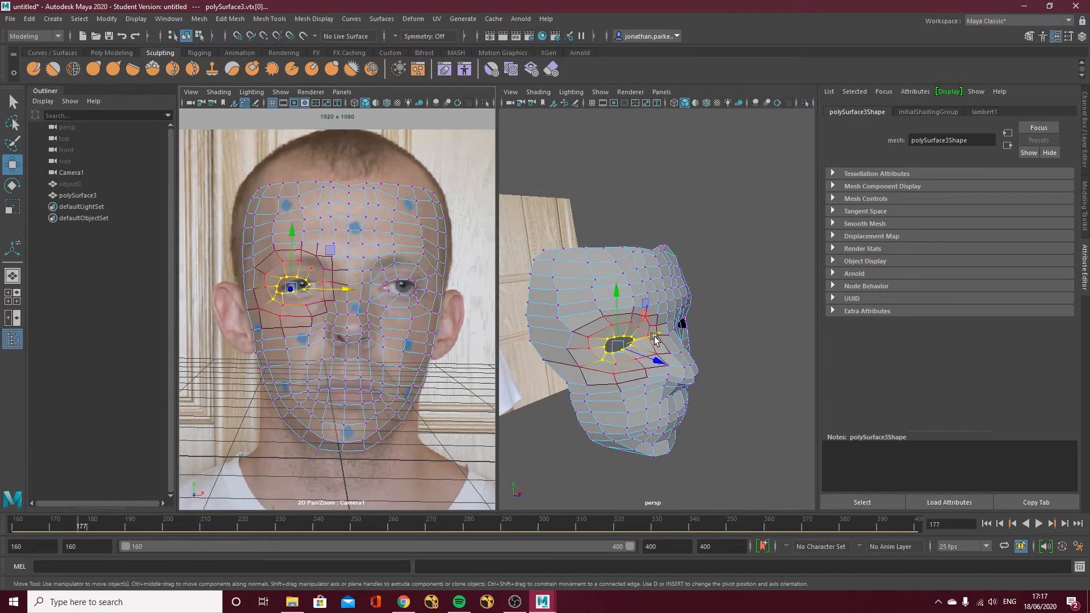
left_click_drag(655, 339, 661, 336)
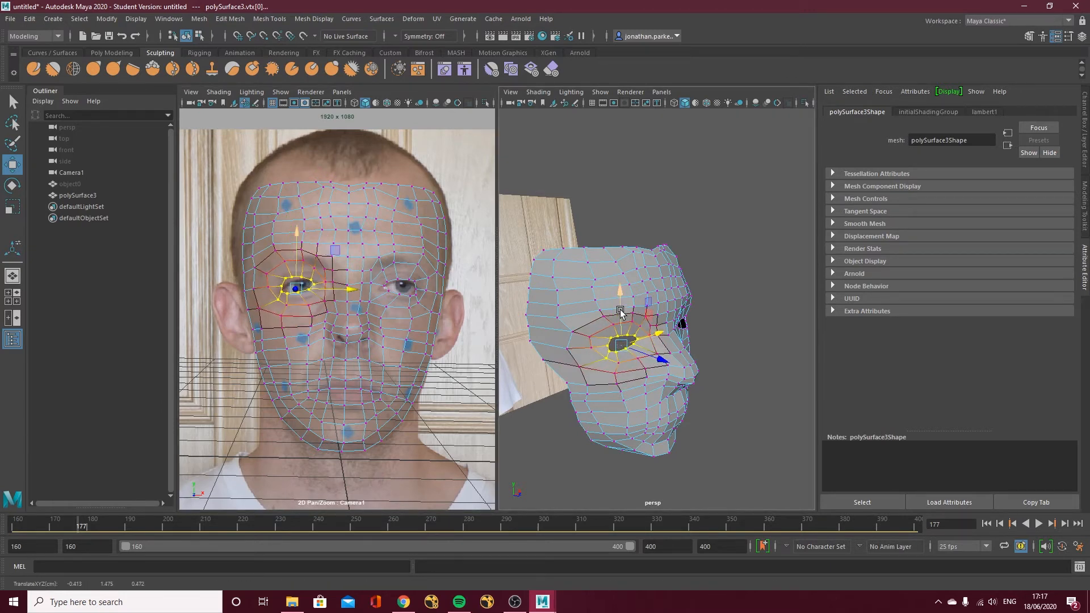
left_click_drag(619, 295, 619, 298)
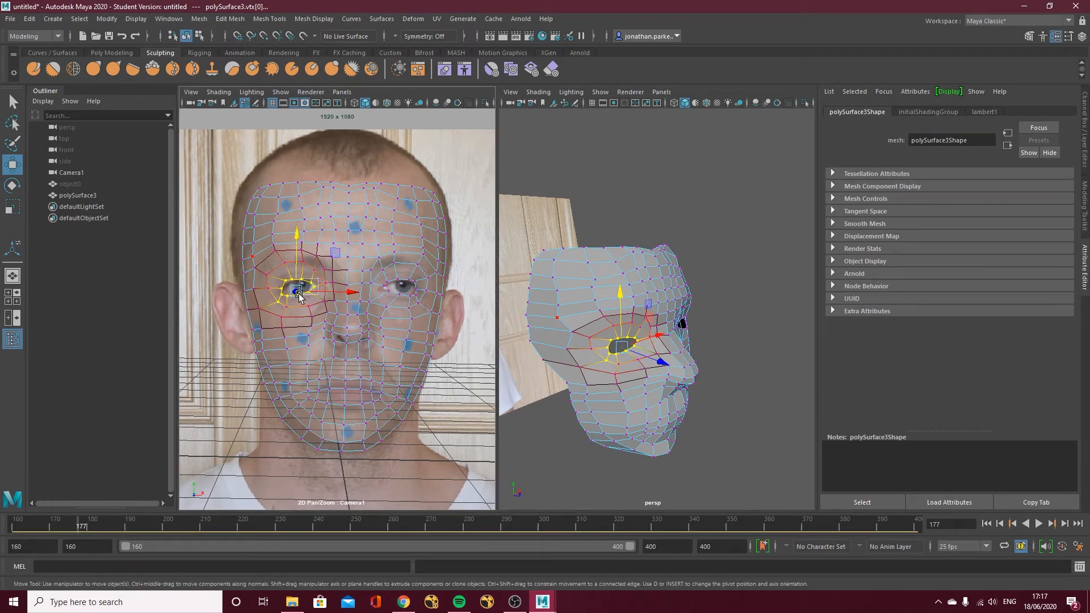
Undo the depth move near the outer corner of the subject's right eye and move that corner vertex slightly up.
mouse_move(299, 296)
left_mouse_down()
mouse_move(367, 291)
mouse_move(263, 296)
mouse_move(283, 294)
left_mouse_up()
key("ctrl+z")
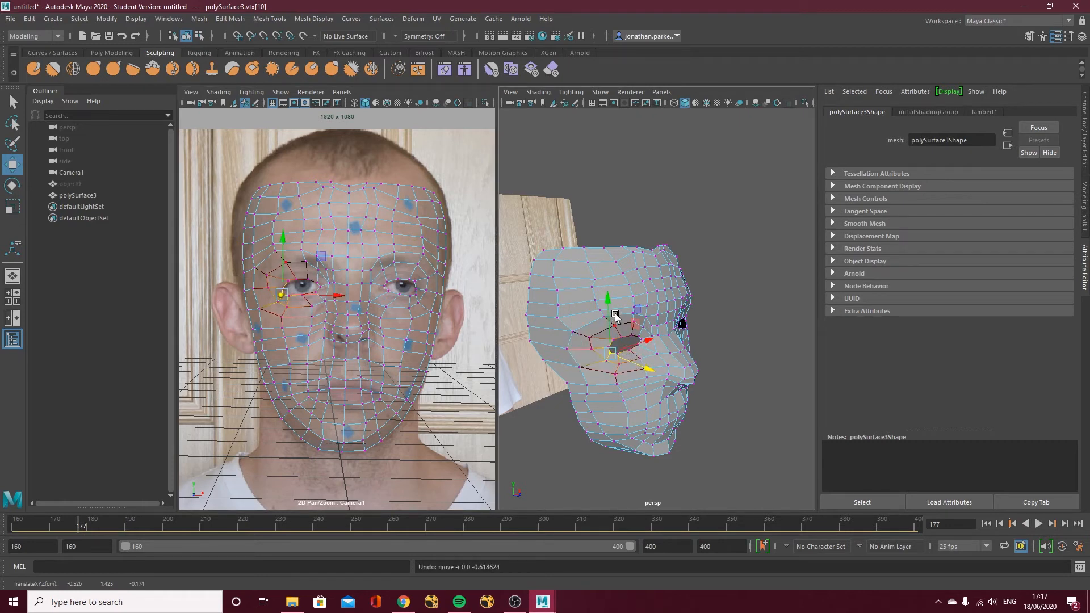
left_click_drag(608, 305, 607, 300)
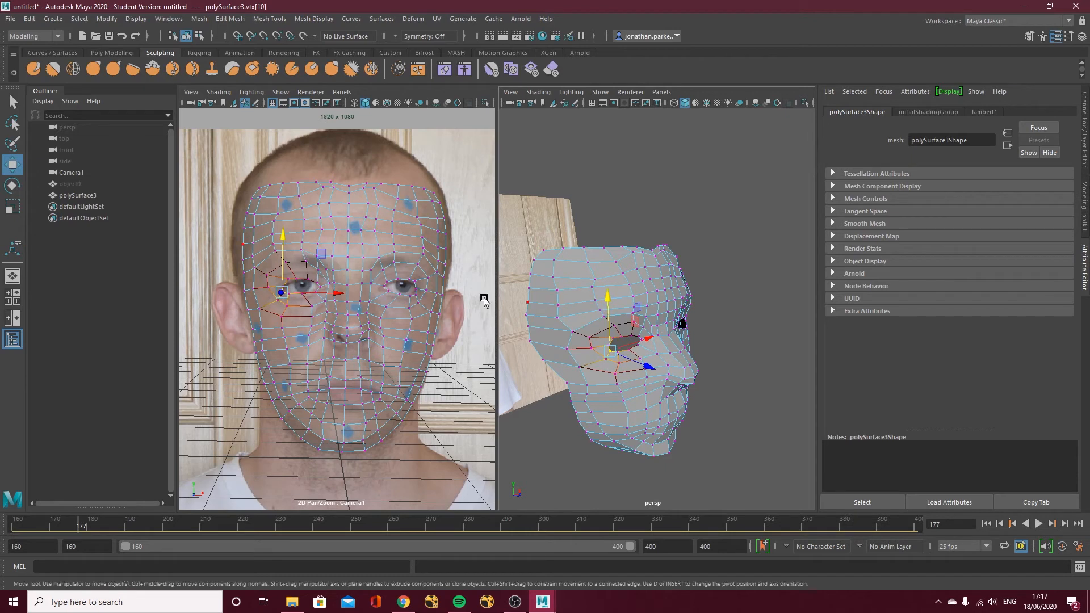
Soft-select the vertex at the inner end of the subject's right eyebrow and move it slightly toward the nose bridge along X.
left_click(327, 265)
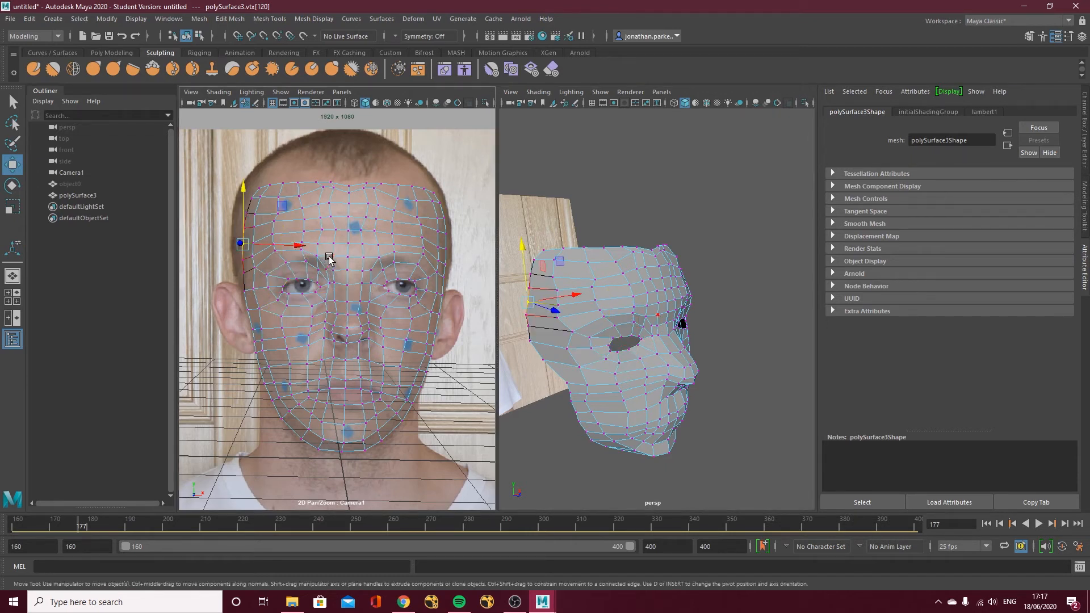
left_click(329, 258)
left_click_drag(332, 267, 367, 249)
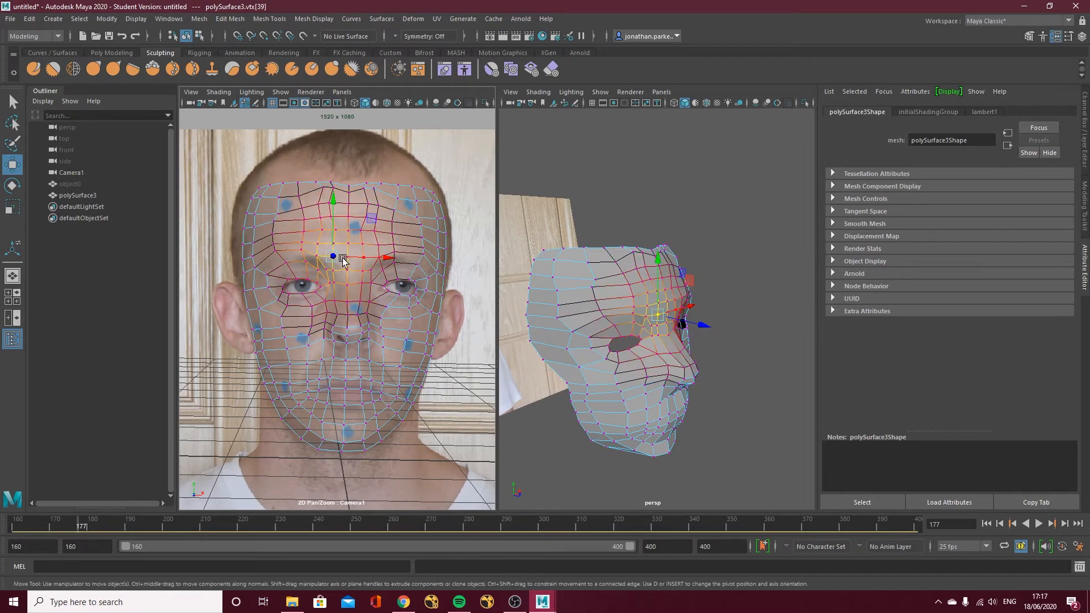
left_click(327, 269)
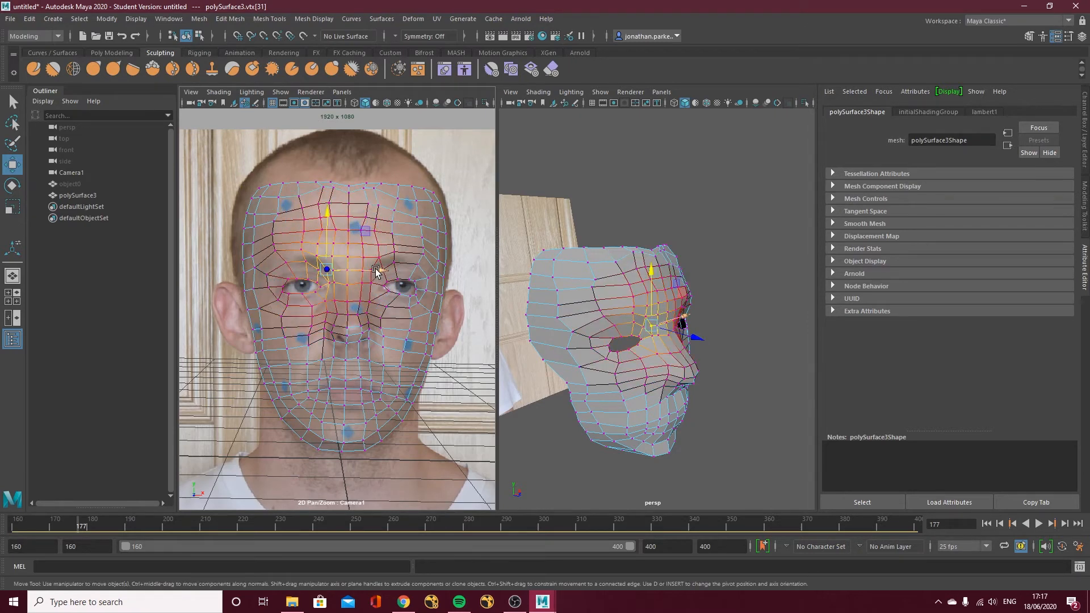
left_click_drag(683, 322, 685, 316)
left_click_drag(656, 276, 656, 275)
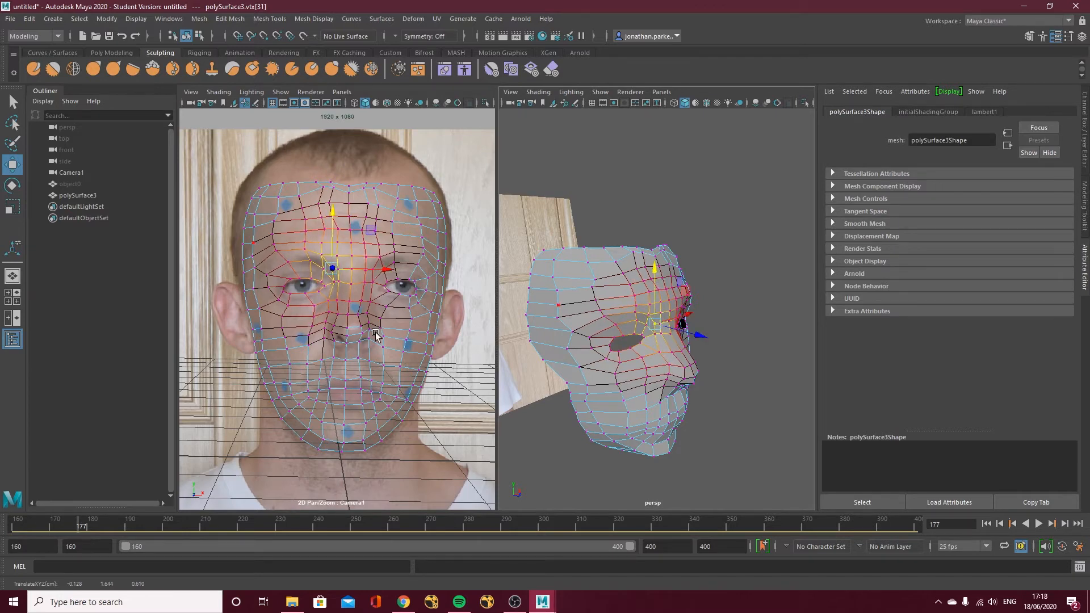
Soft-select the vertices at the subject's right side of the nose tip and move them slightly inward along X.
left_click(345, 326)
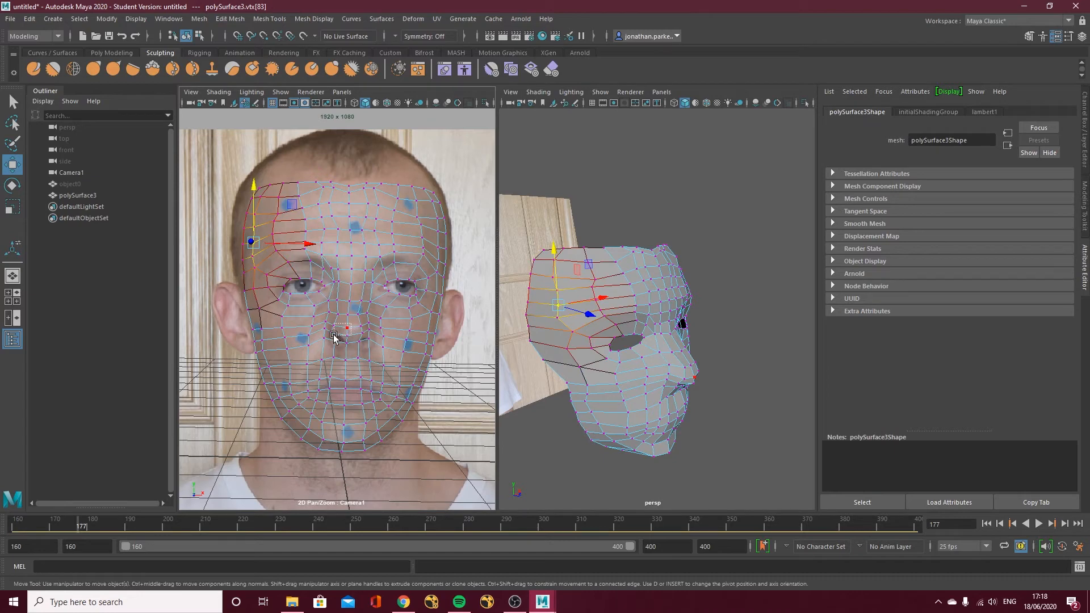
left_click(336, 334)
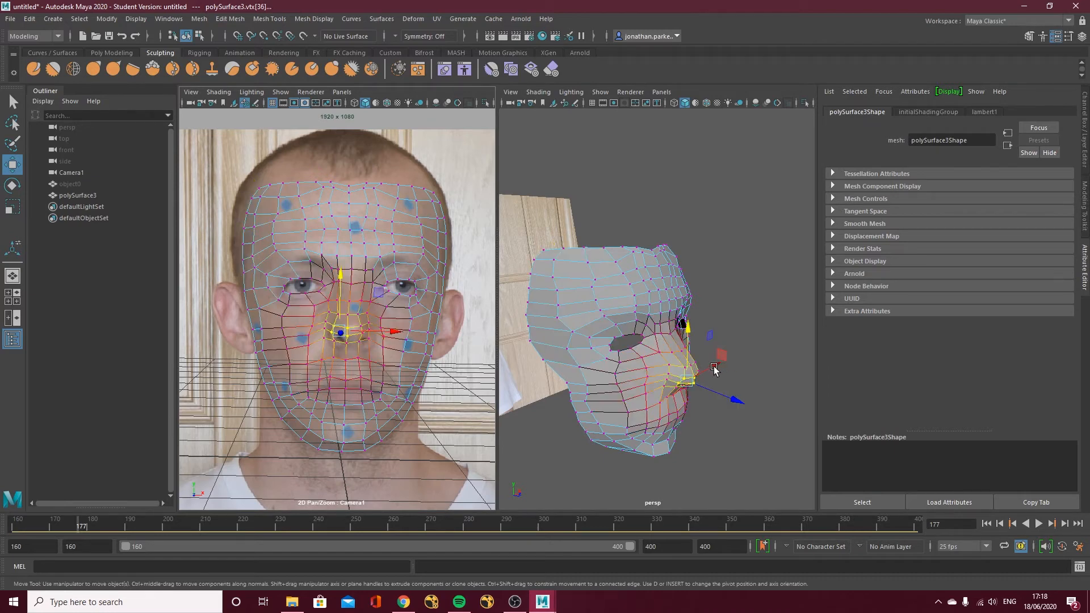
left_click_drag(714, 366, 715, 370)
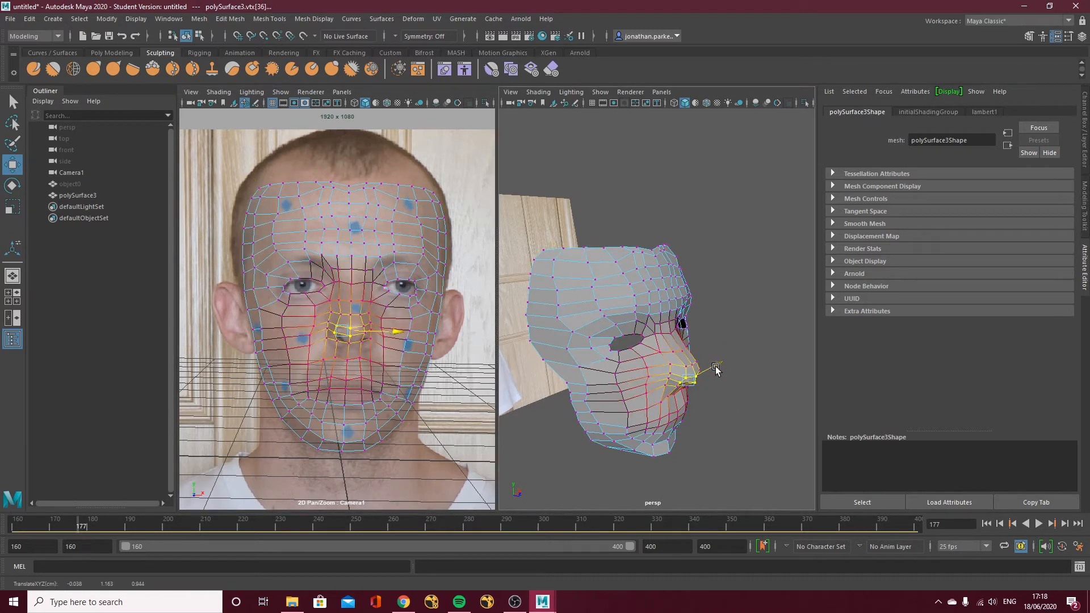
left_click(663, 379)
left_click_drag(705, 433, 750, 434, "alt")
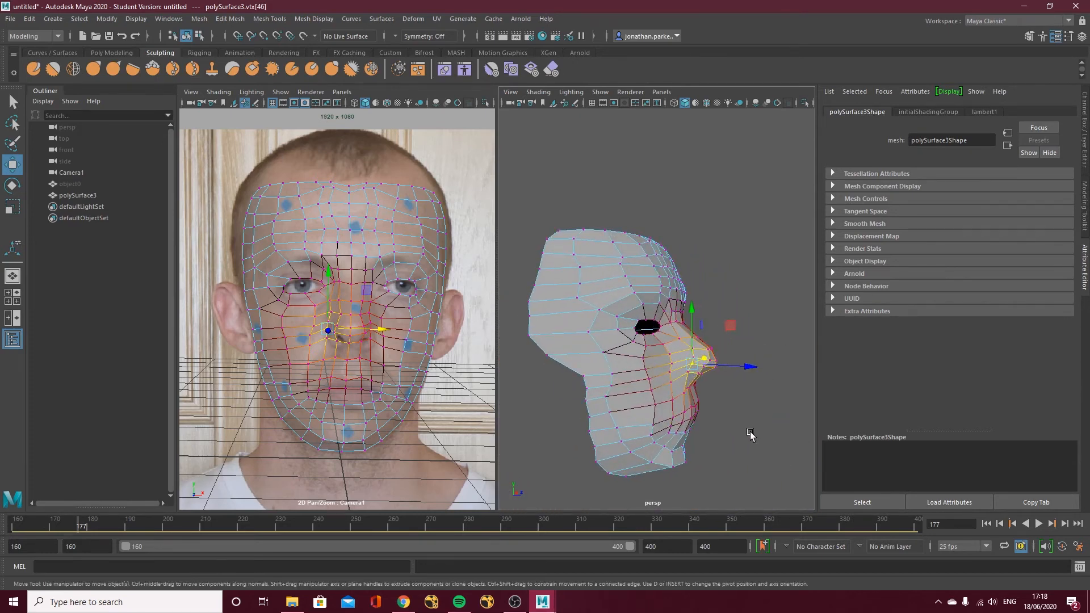
Review the mask's fit on the turning face and go to frame 296.
key("alt+v")
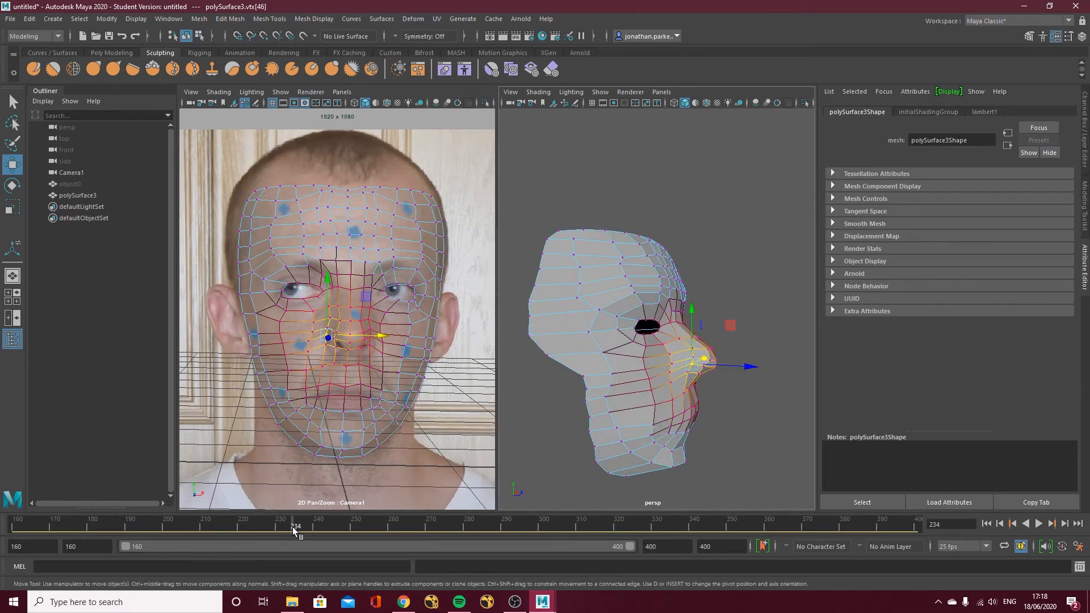
left_click(233, 526)
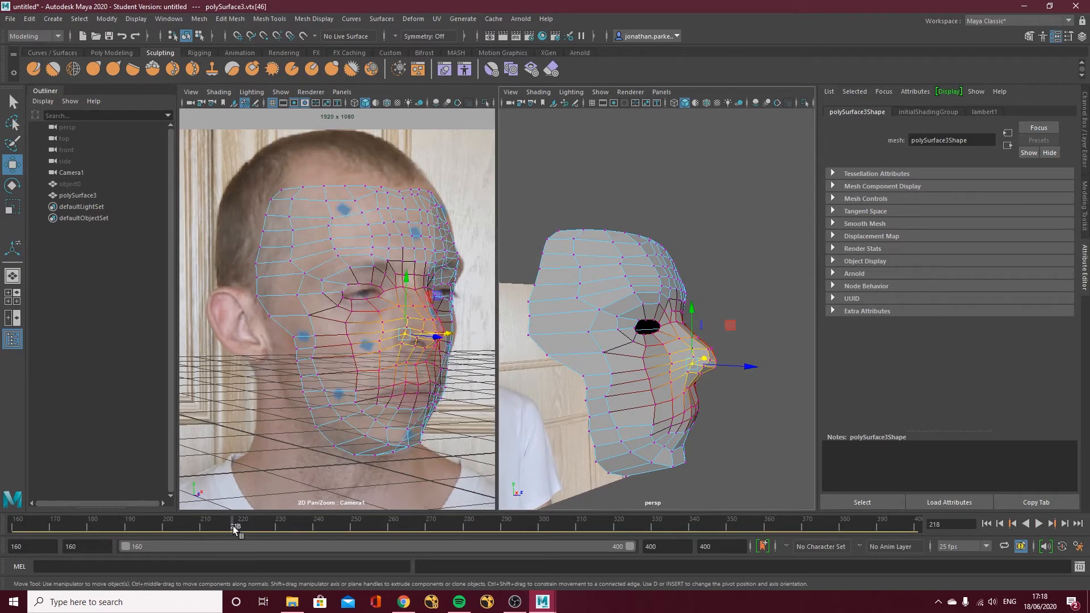
left_click_drag(329, 526, 526, 524)
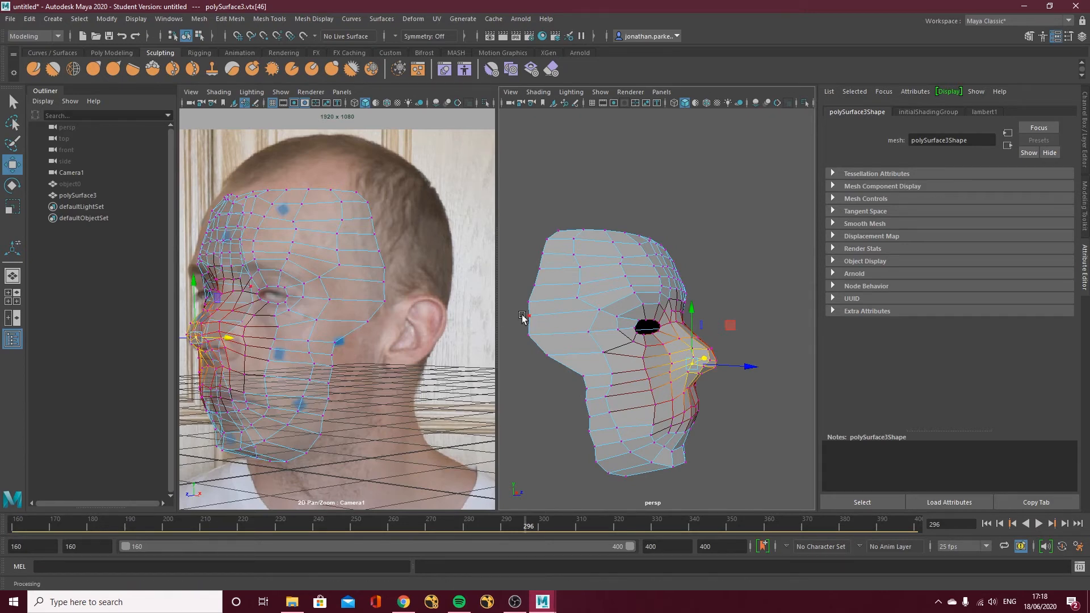
left_click(198, 265)
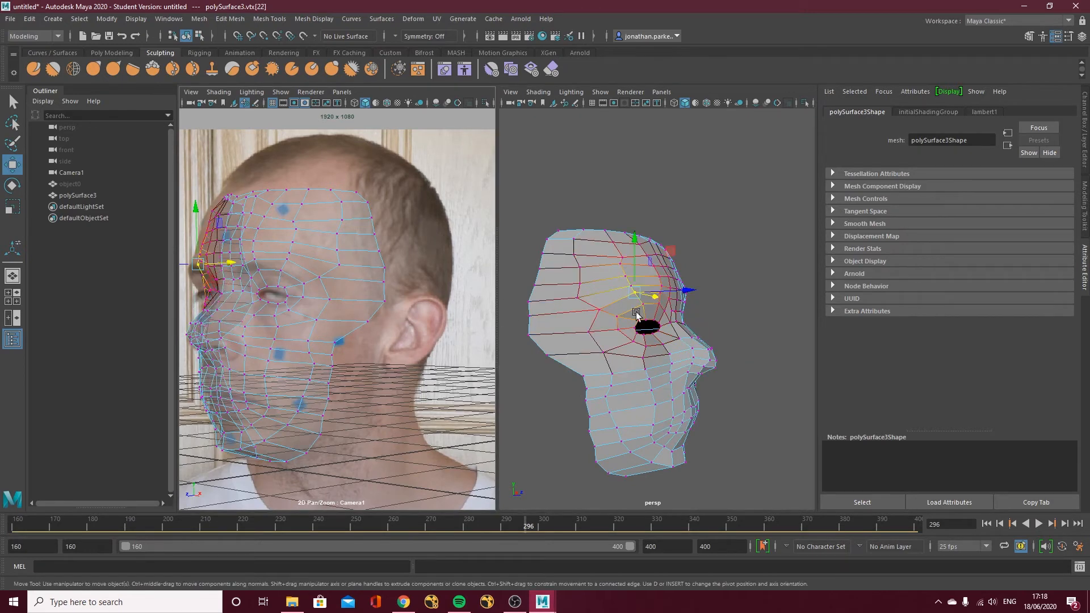
left_click_drag(619, 340, 527, 368, "alt")
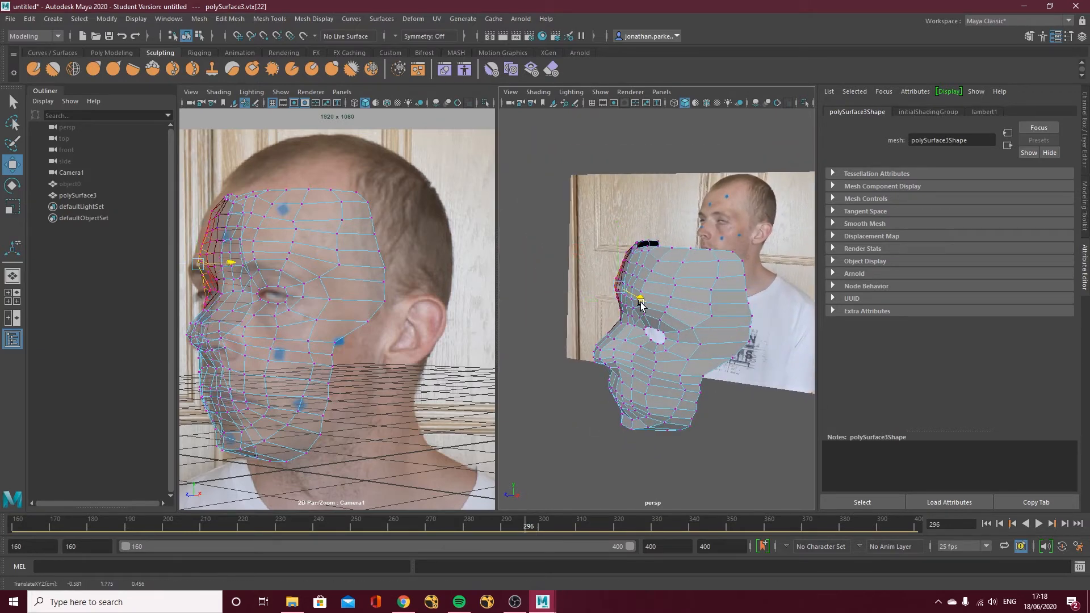
left_click_drag(639, 298, 637, 301)
left_click_drag(567, 292, 562, 293)
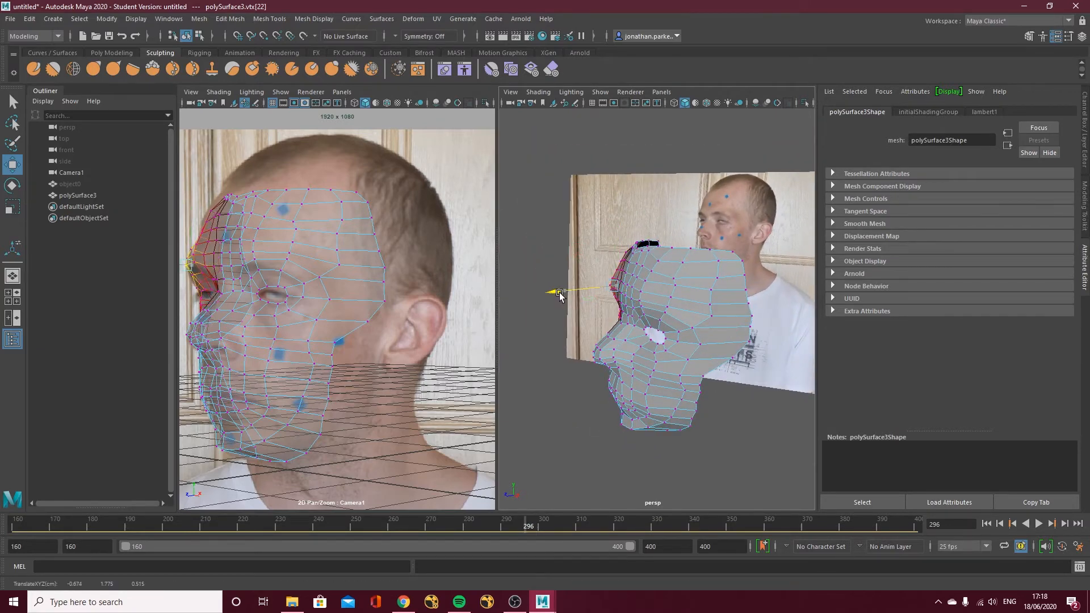
key("ctrl+z")
left_click_drag(607, 323, 717, 329, "alt")
key("ctrl+z")
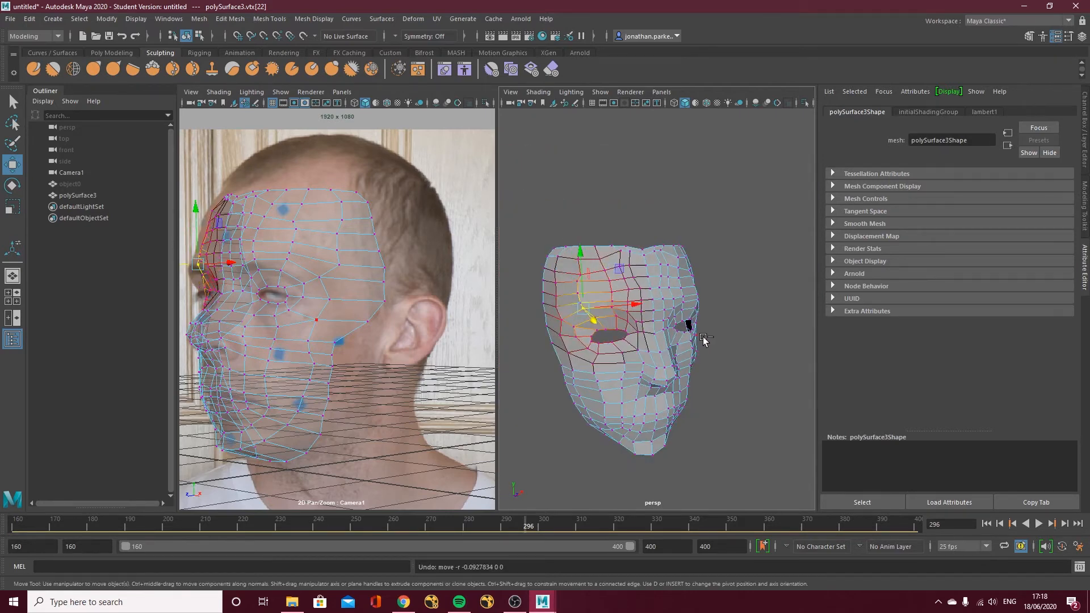
mouse_move(659, 331)
left_mouse_down("alt")
mouse_move(630, 418)
mouse_move(625, 332)
mouse_move(550, 311)
mouse_move(613, 319)
mouse_move(606, 336)
mouse_move(638, 339)
left_mouse_up("alt")
key("ctrl+z")
Soft-select the vertices above the subject's right eye and move them slightly down to follow the brow's profile.
left_click(612, 326)
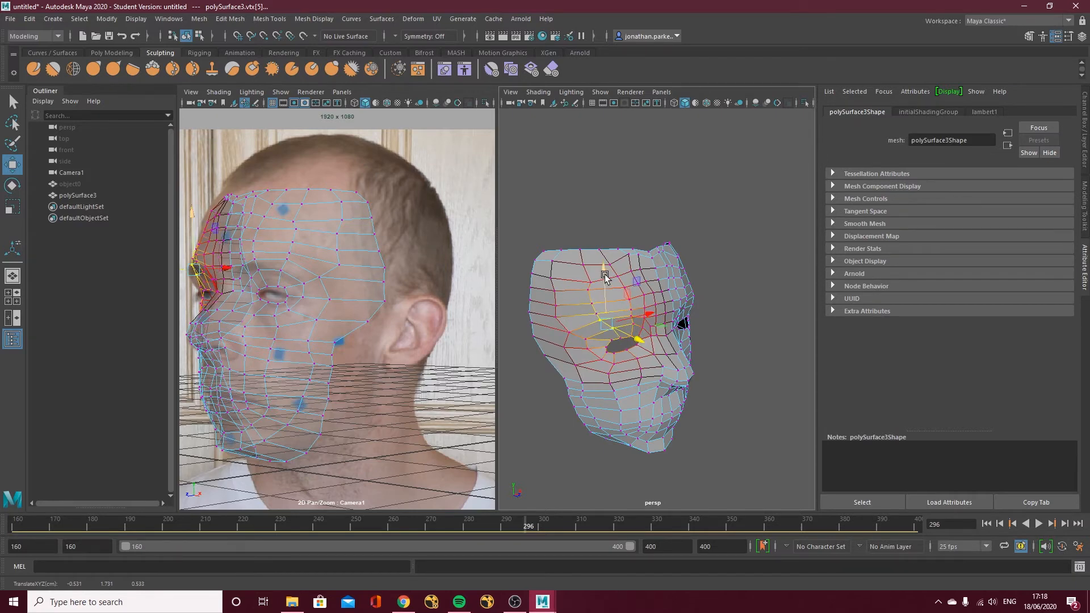
left_click_drag(604, 275, 606, 281)
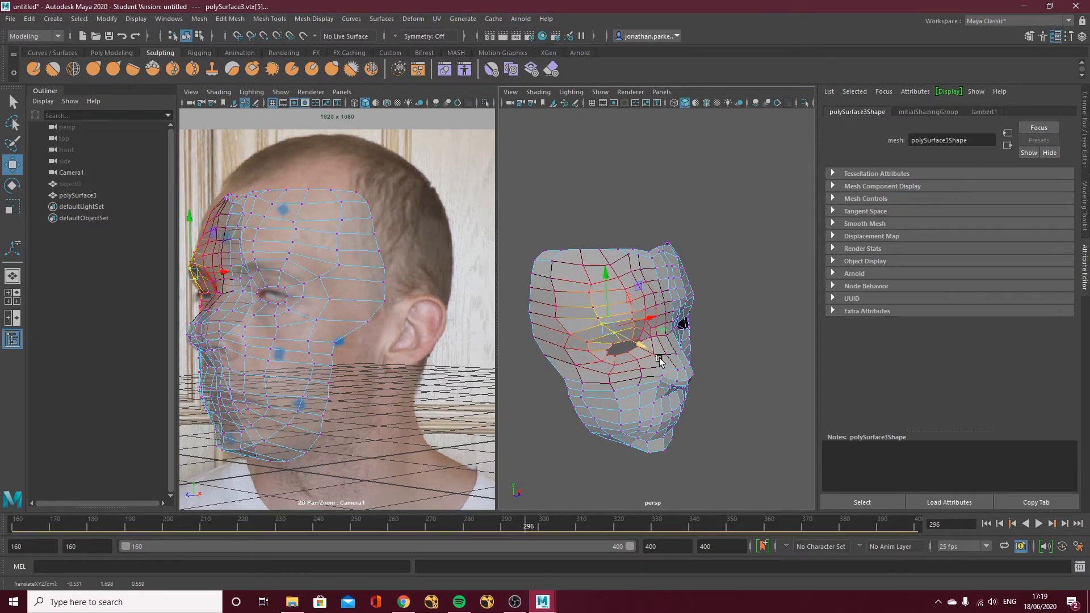
Soft-select a vertex on the subject's right side of the forehead and reduce the soft selection radius.
left_click_drag(658, 361, 555, 348, "alt")
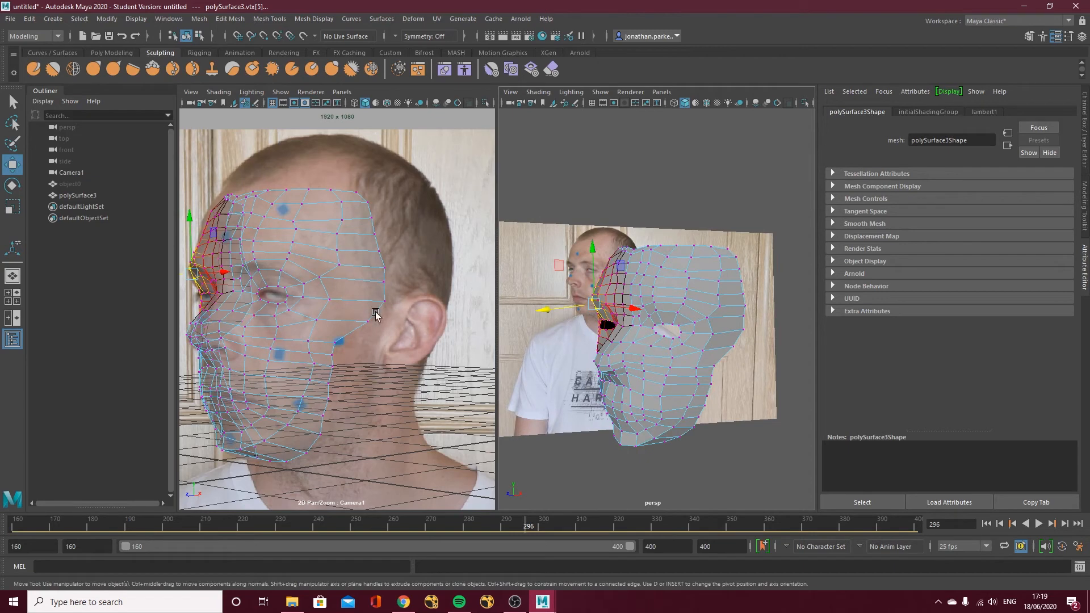
left_click(602, 273)
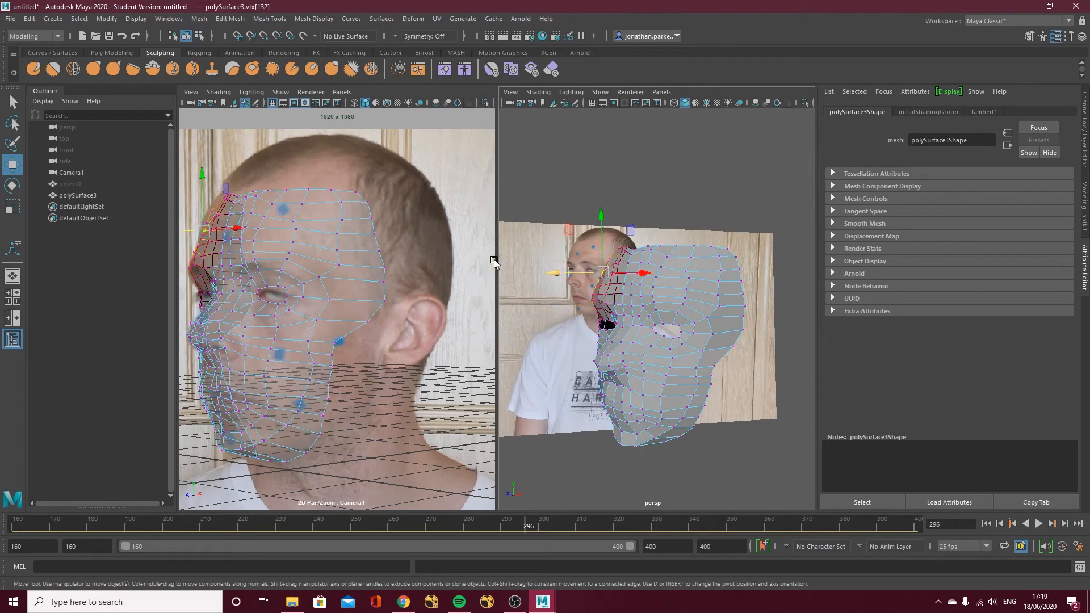
left_click_drag(631, 333, 587, 277, "alt")
left_click(600, 269)
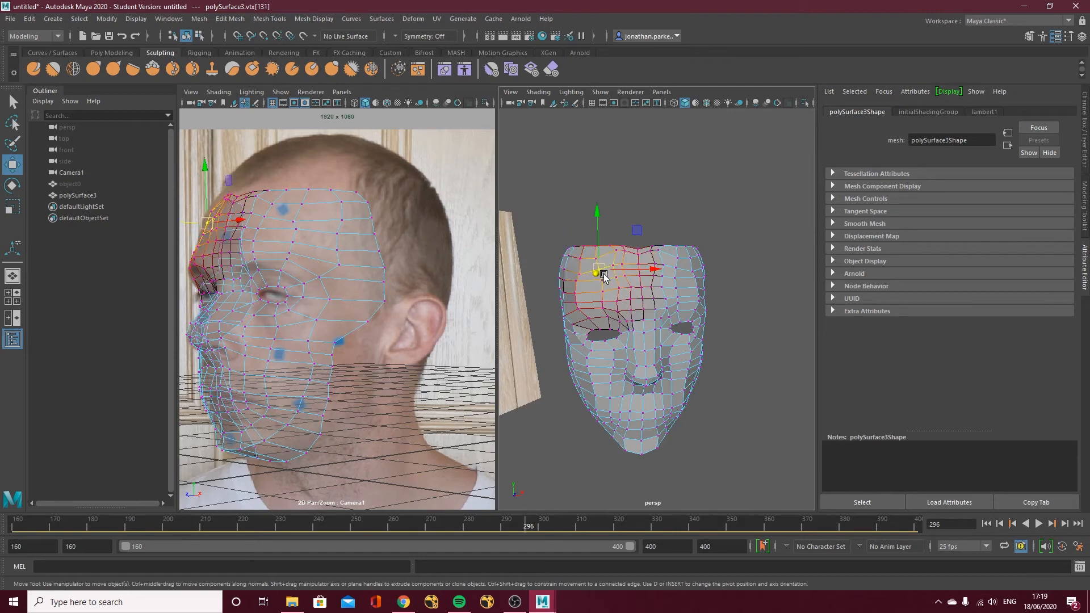
key("b")
left_click_drag(603, 277, 557, 273)
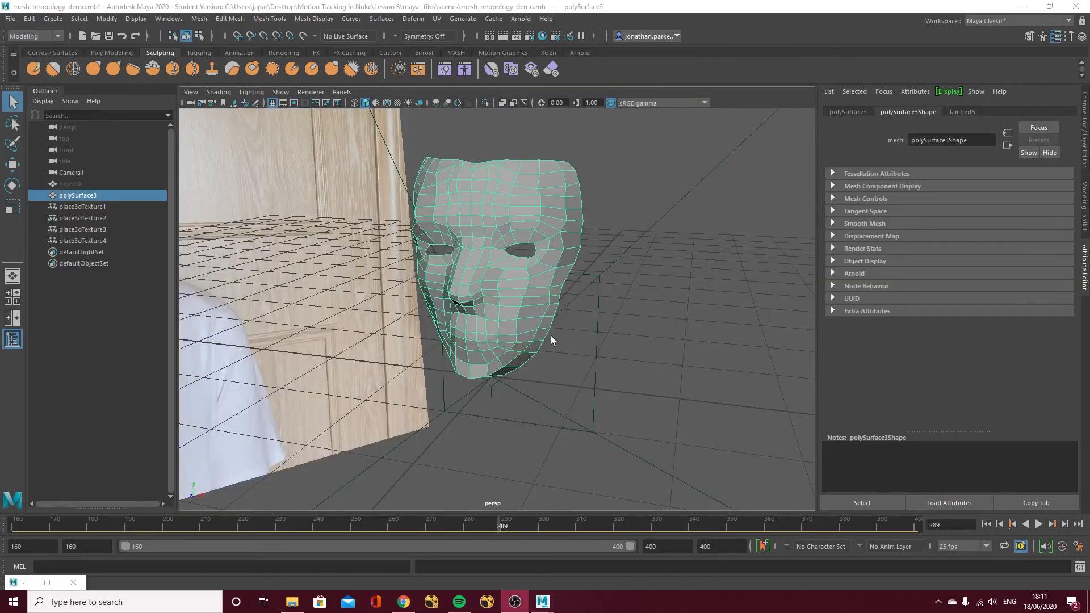
Look through Camera1 and go to frame 210.
left_click(341, 91)
mouse_move(441, 108)
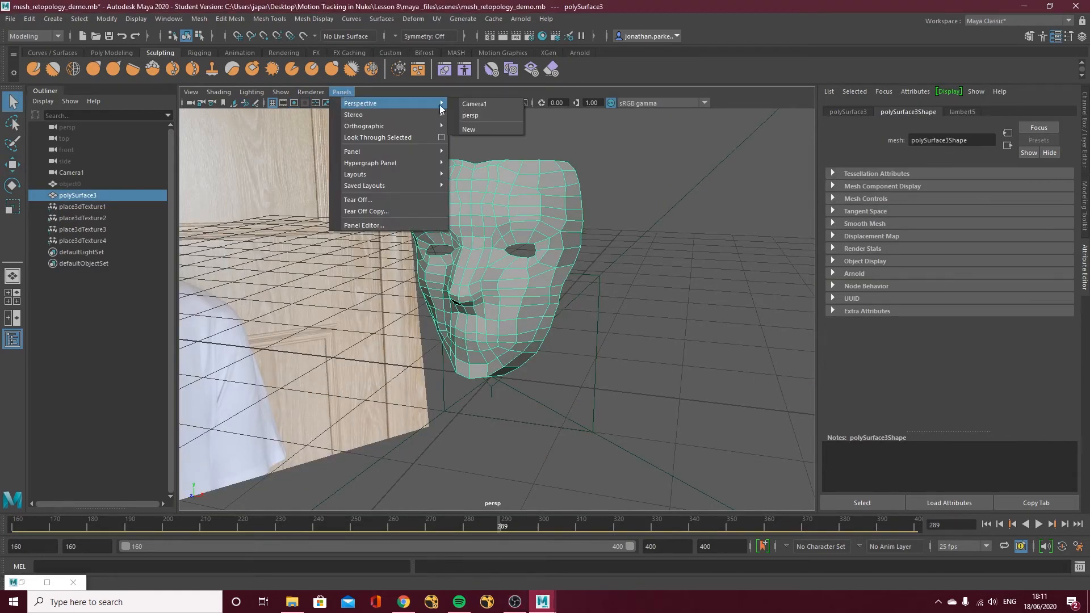
left_click(473, 104)
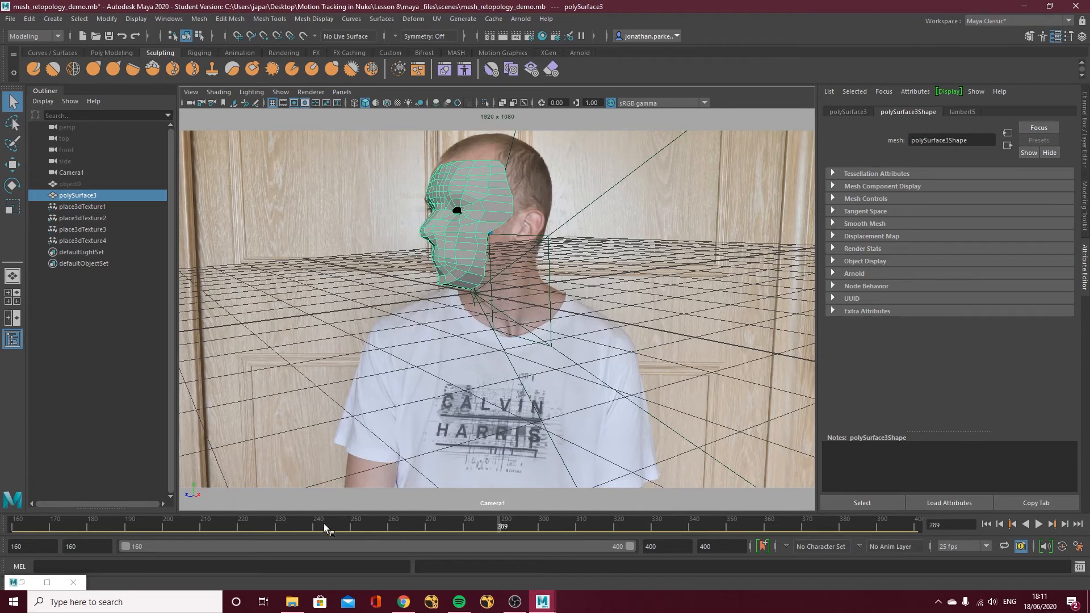
mouse_move(324, 528)
left_mouse_down()
mouse_move(430, 528)
mouse_move(205, 532)
left_mouse_up()
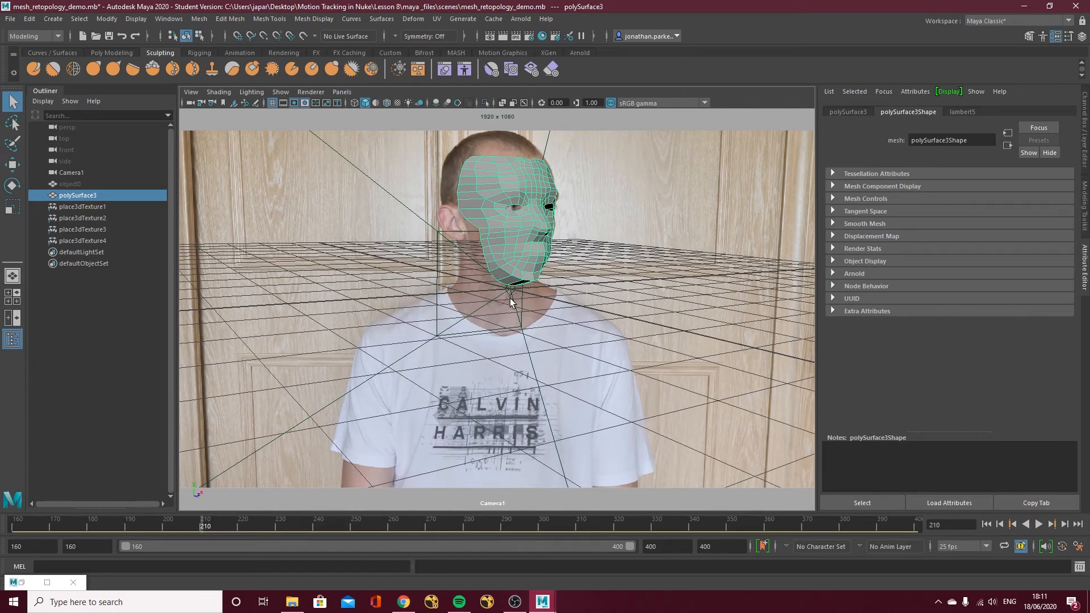
Assign a new Lambert material to the polySurface3 mask mesh.
right_click(513, 234)
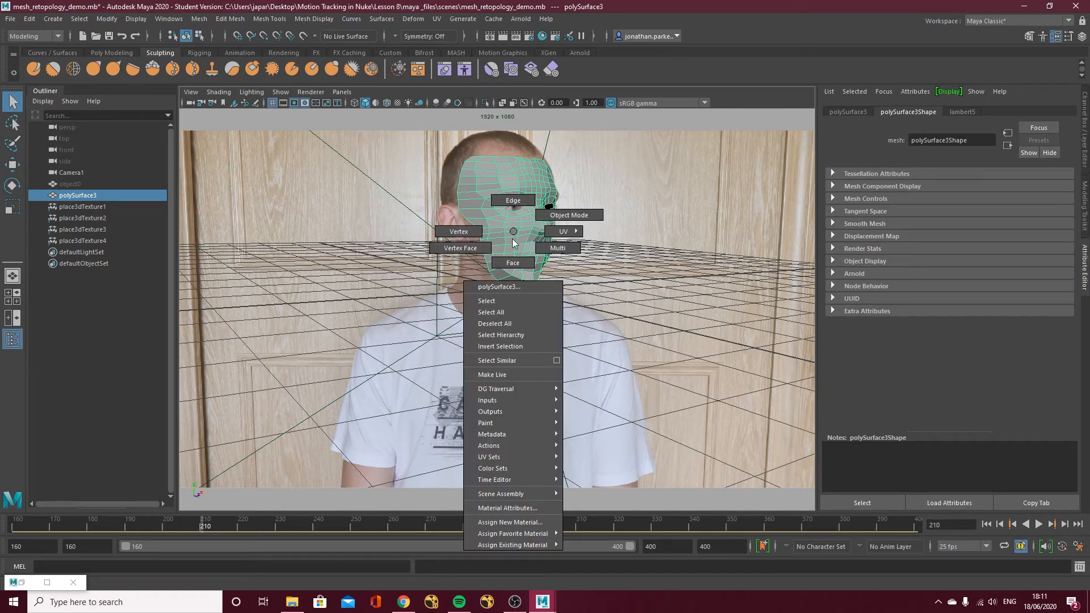
left_click(517, 519)
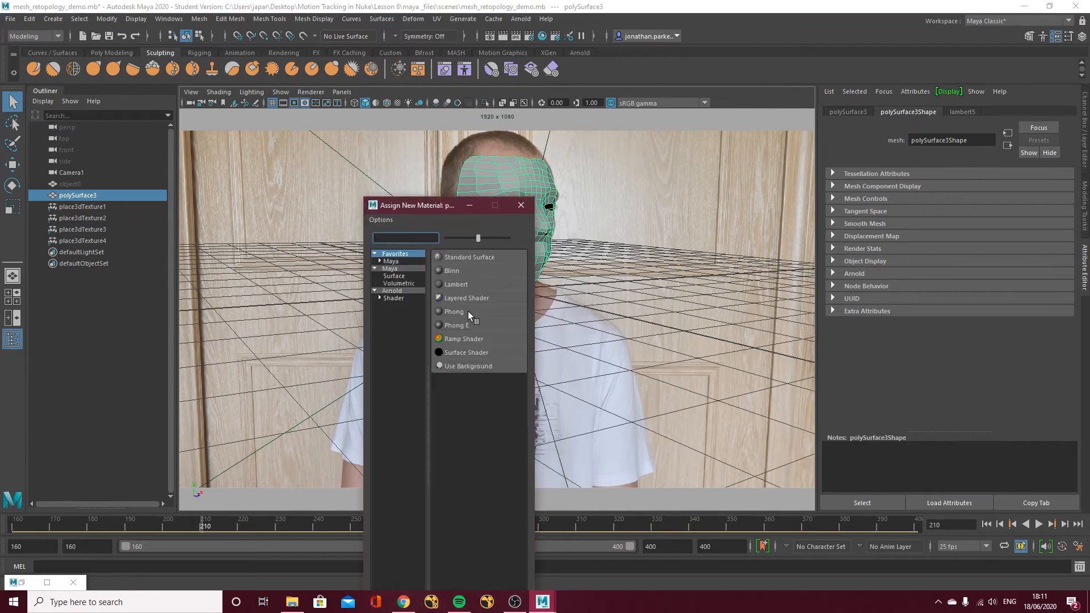
left_click(455, 281)
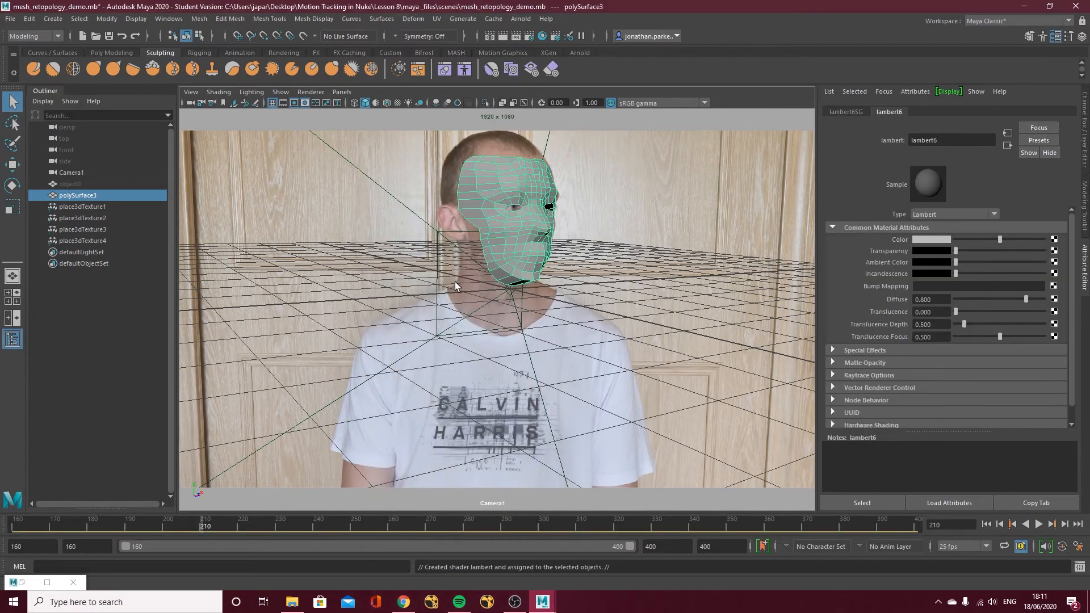
Connect a File texture, created as a projection, to the Lambert material's colour.
left_click(1054, 240)
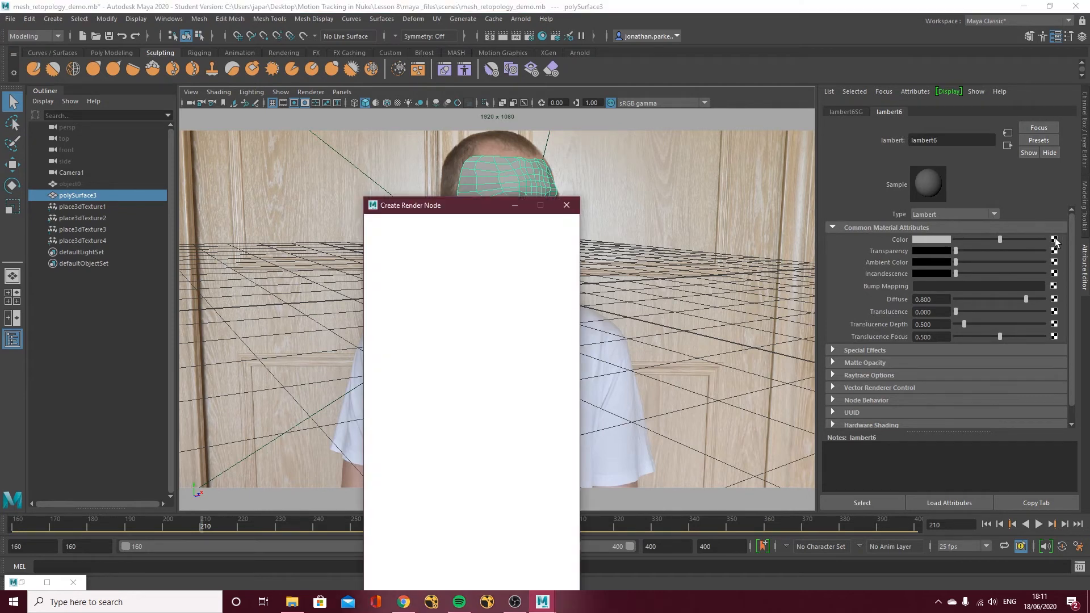
right_click(471, 297)
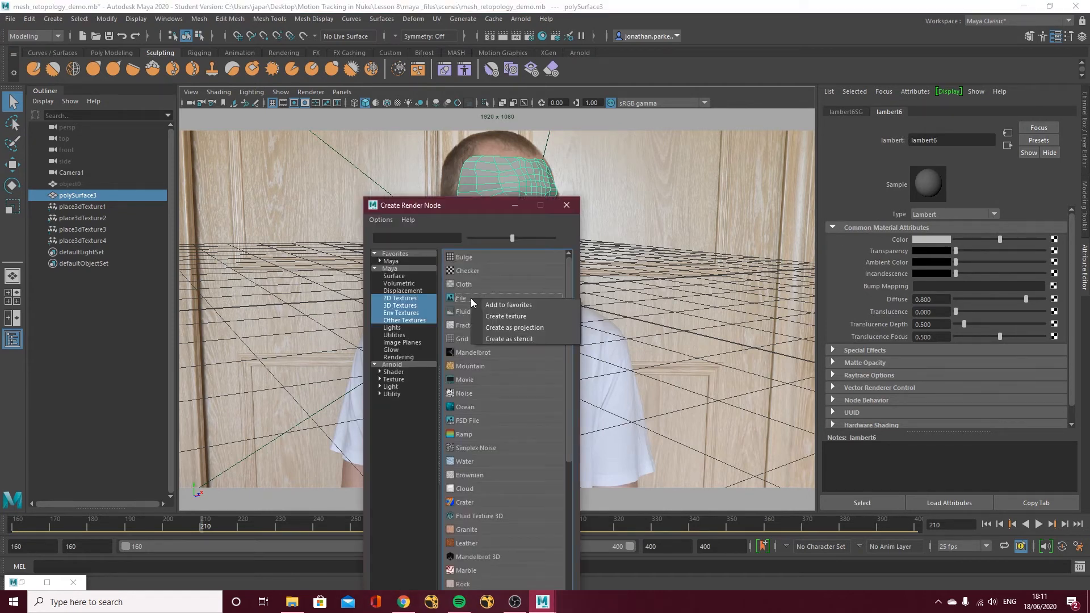
left_click(503, 327)
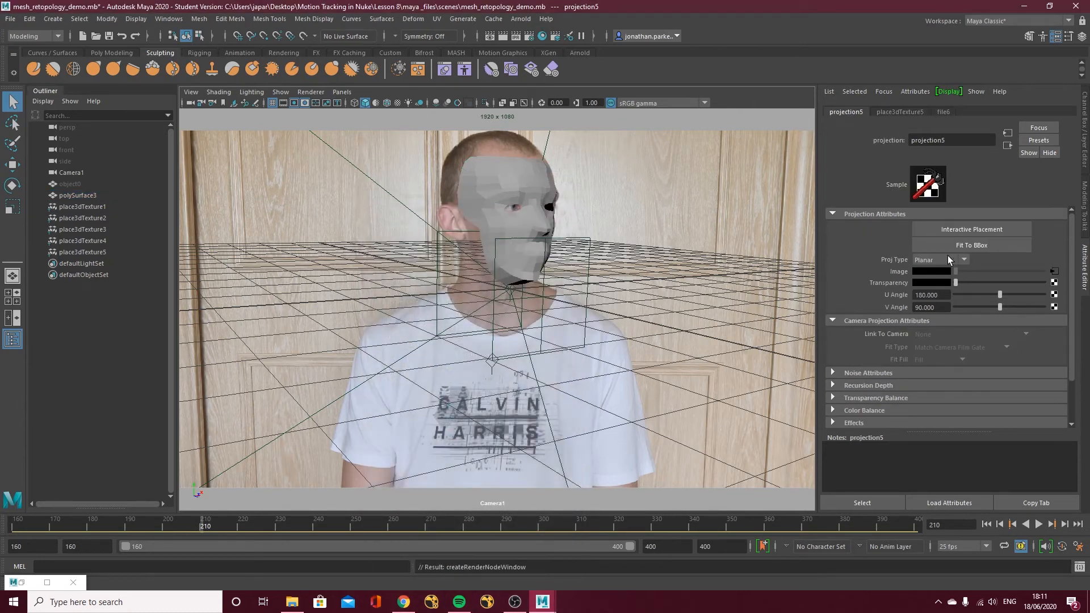
Set the texture's projection type to Perspective and link it to CameraShape1.
left_click(931, 259)
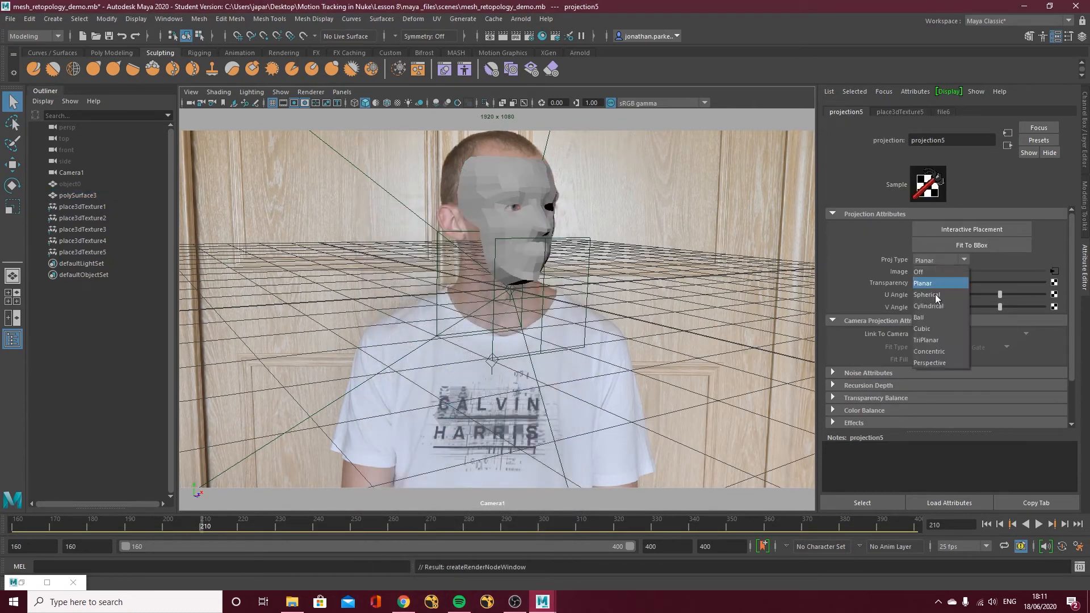
left_click(925, 360)
left_click(931, 334)
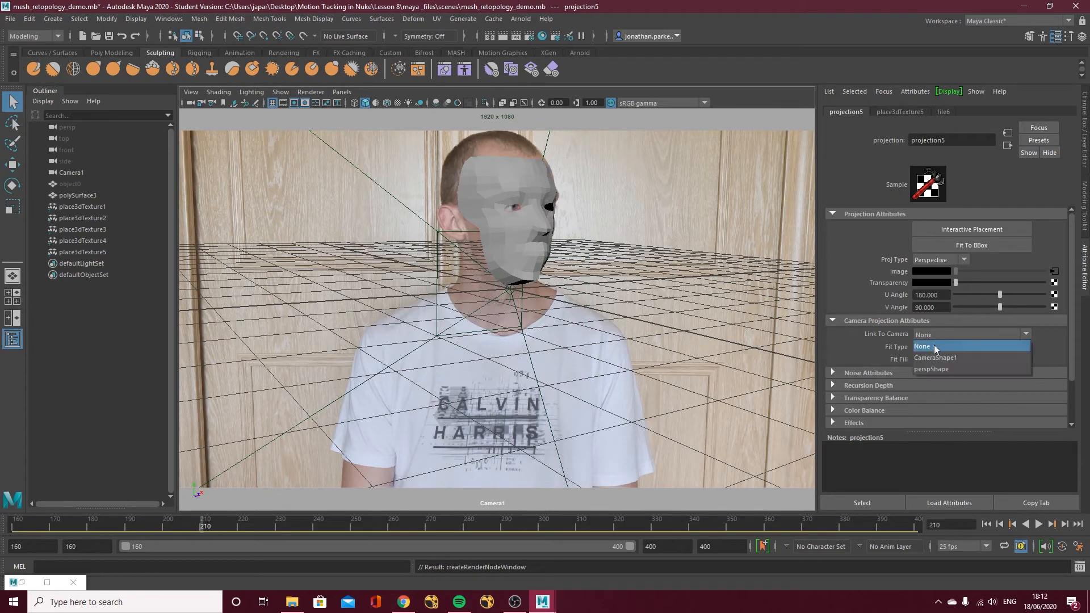
left_click(934, 356)
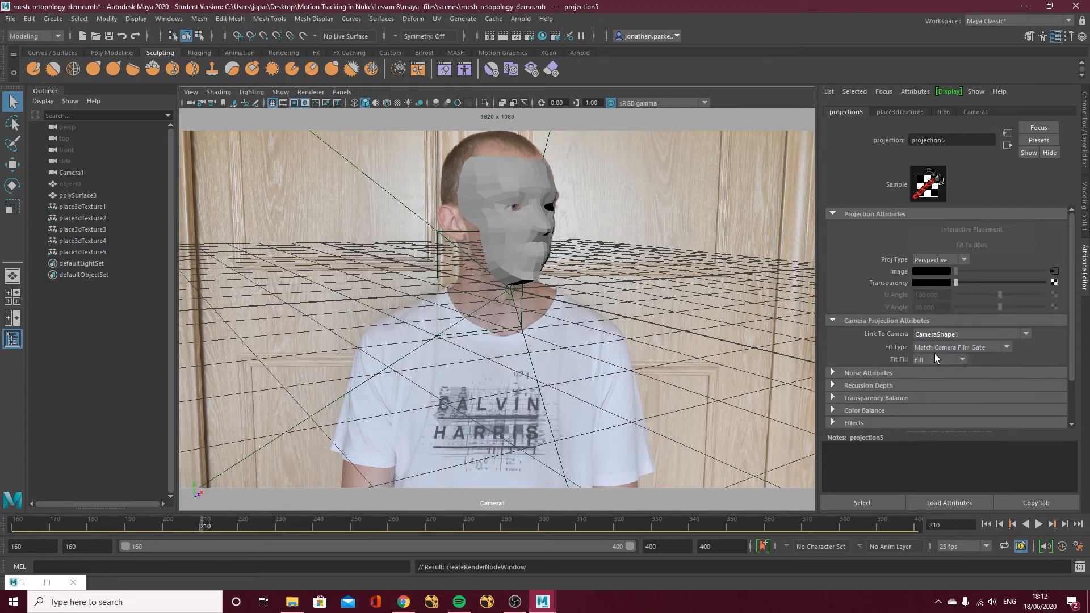
left_click(930, 360)
left_click(874, 352)
Load face_footage_0160.jpg as an image sequence into the projection's File texture and display textures in the viewport.
left_click(1054, 272)
left_click(1056, 266)
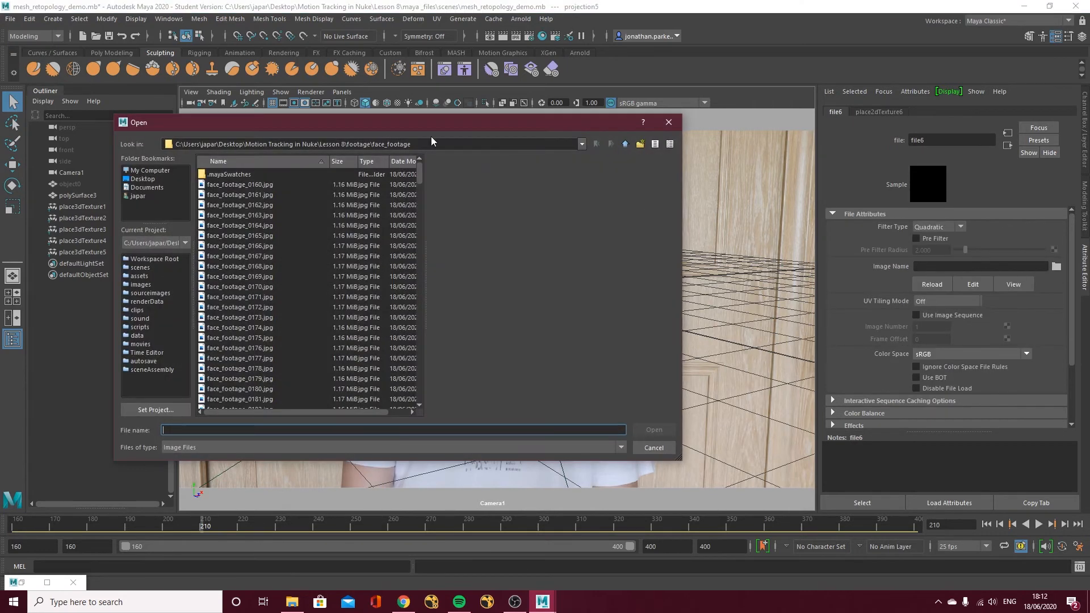
left_click(229, 185)
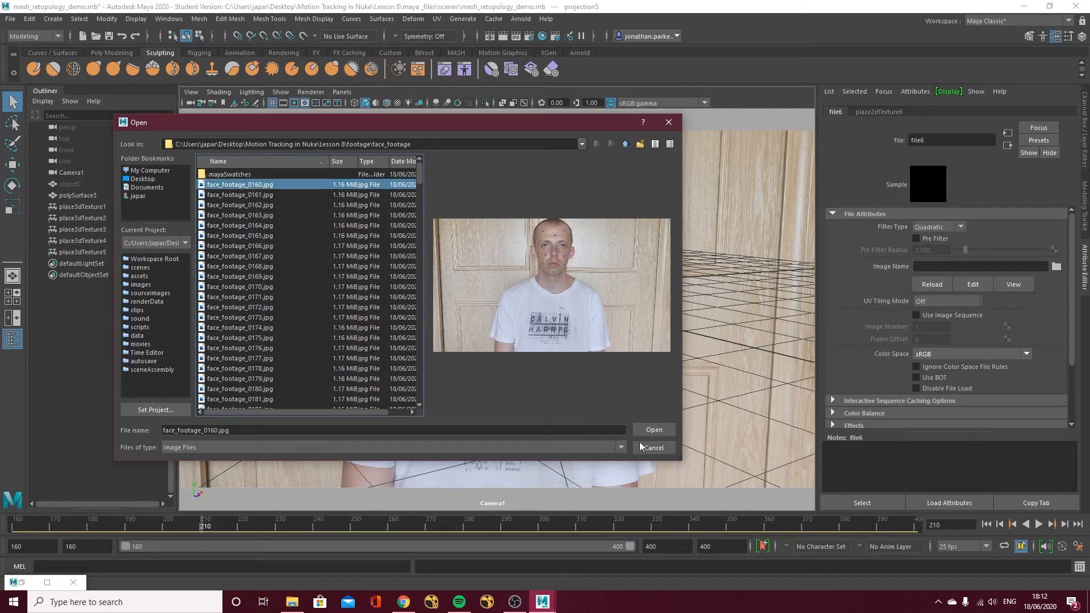
left_click(653, 429)
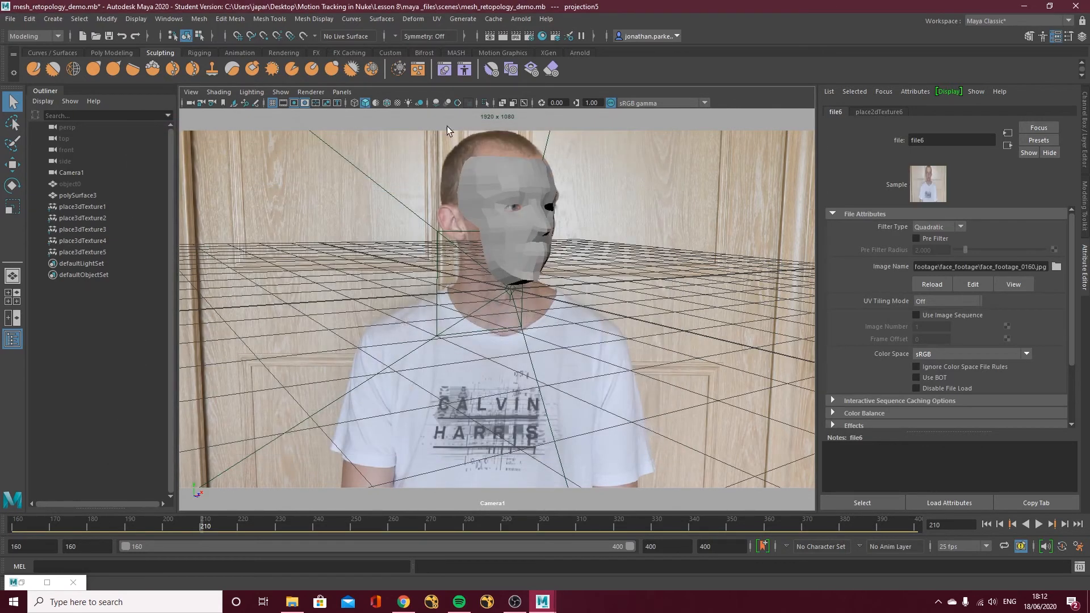
left_click(398, 104)
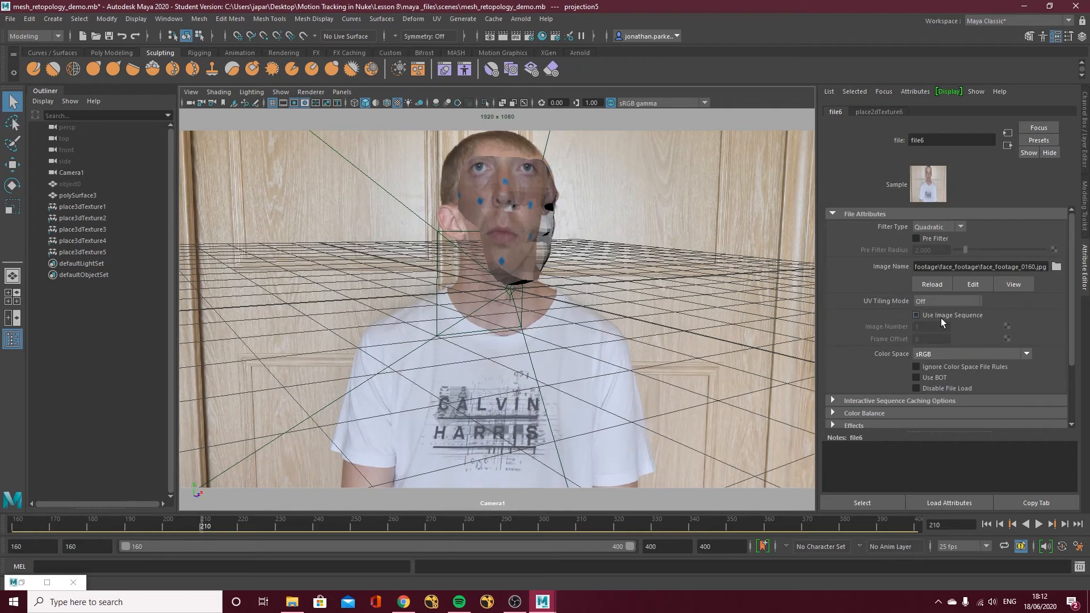
left_click(915, 315)
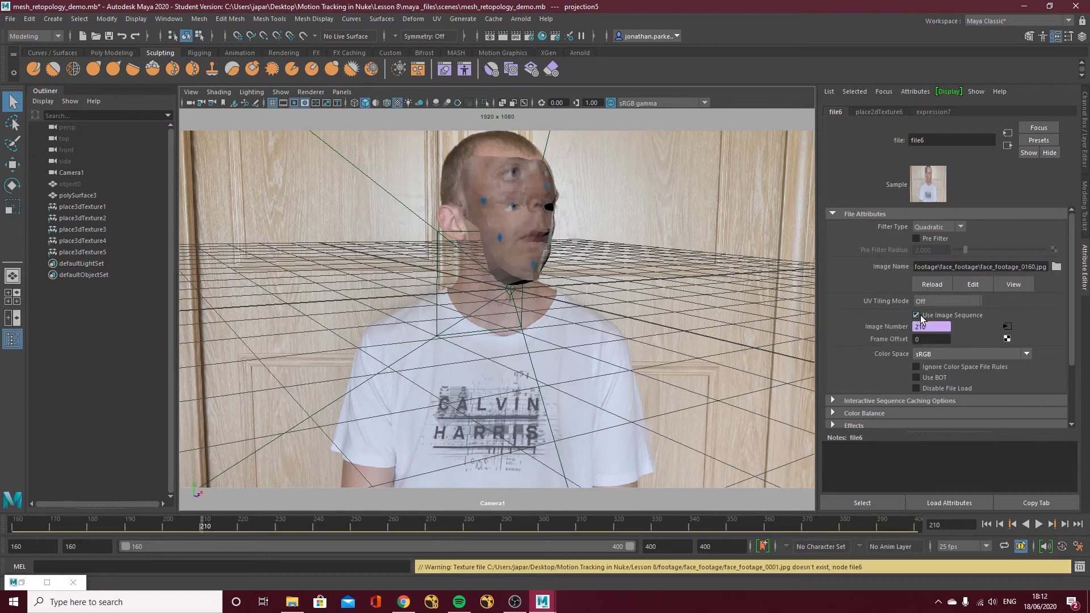
Set the camera projection's Fit Fill to Horizontal and check the alignment on the face up to frame 253.
left_click(1007, 145)
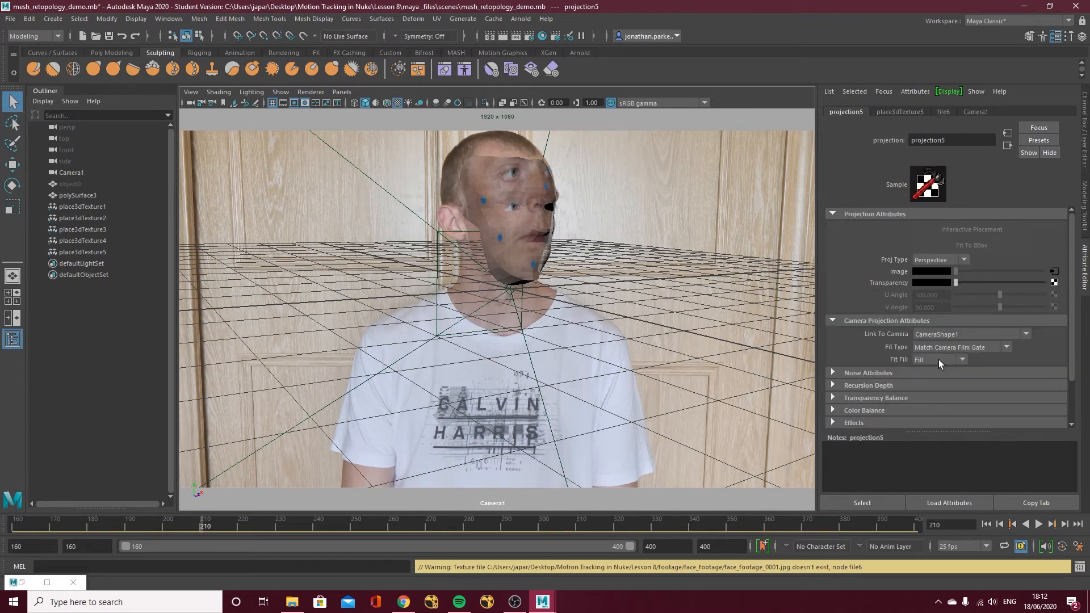
left_click(920, 360)
left_click(927, 383)
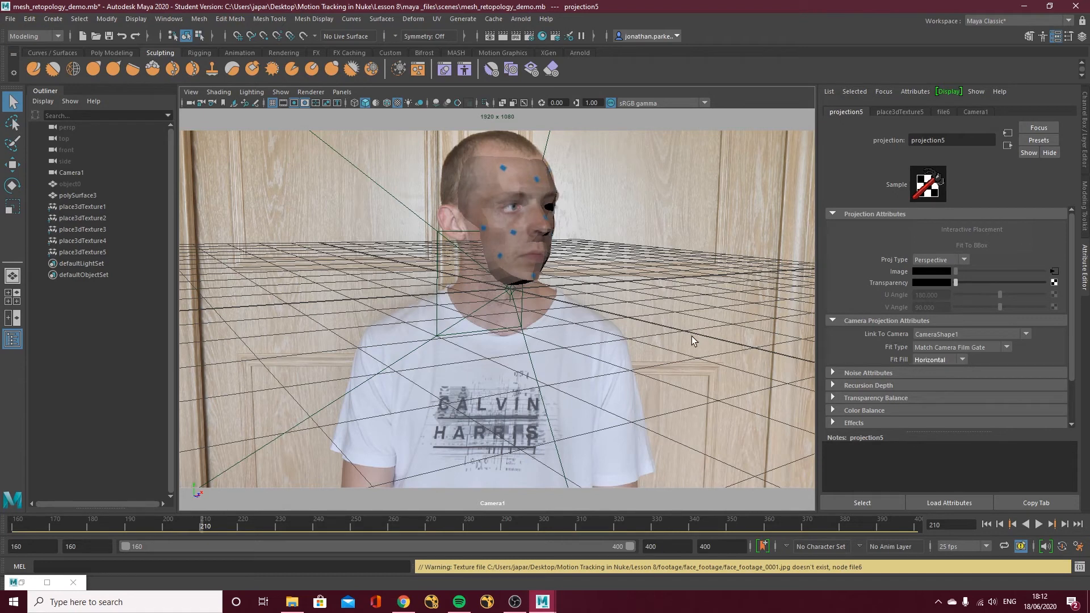
left_click_drag(429, 526, 366, 520)
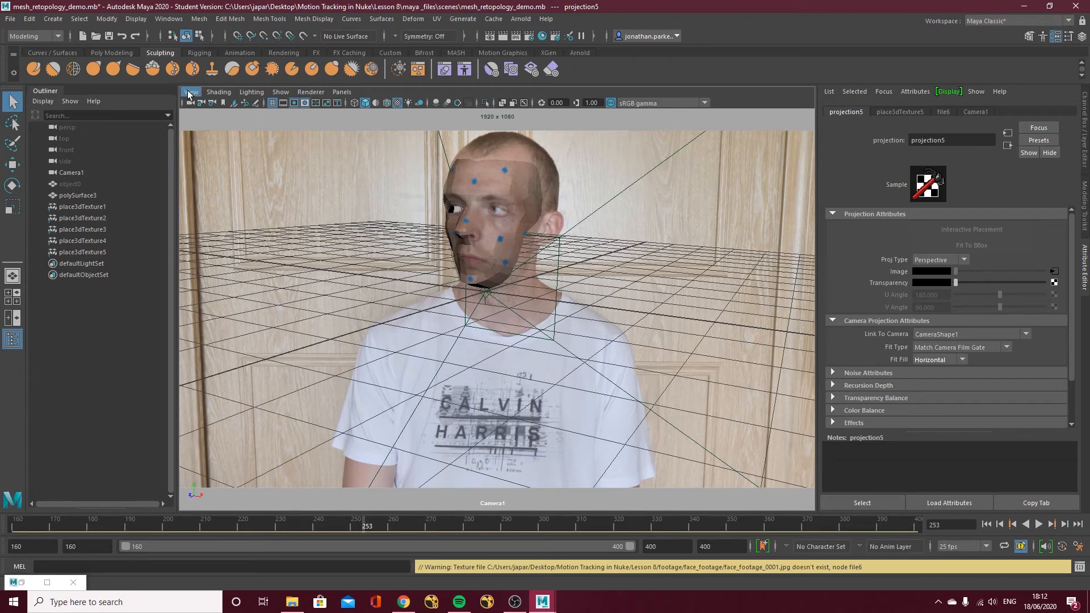
Hide Camera1's image plane by setting its display mode to None, and scrub through the frames to check the projected mask.
left_click(77, 172)
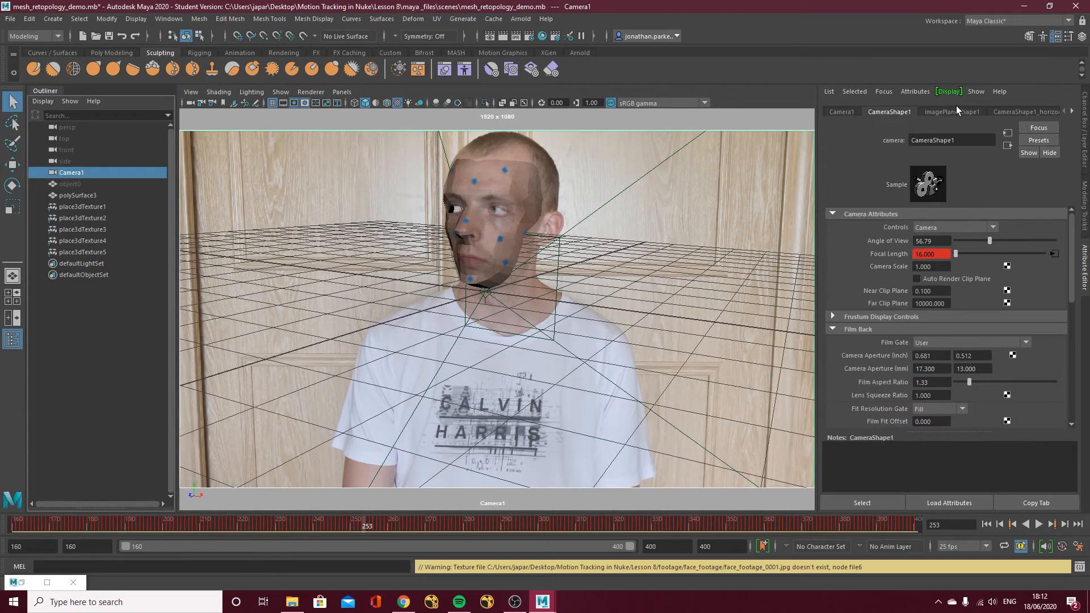
left_click(954, 110)
left_click(941, 253)
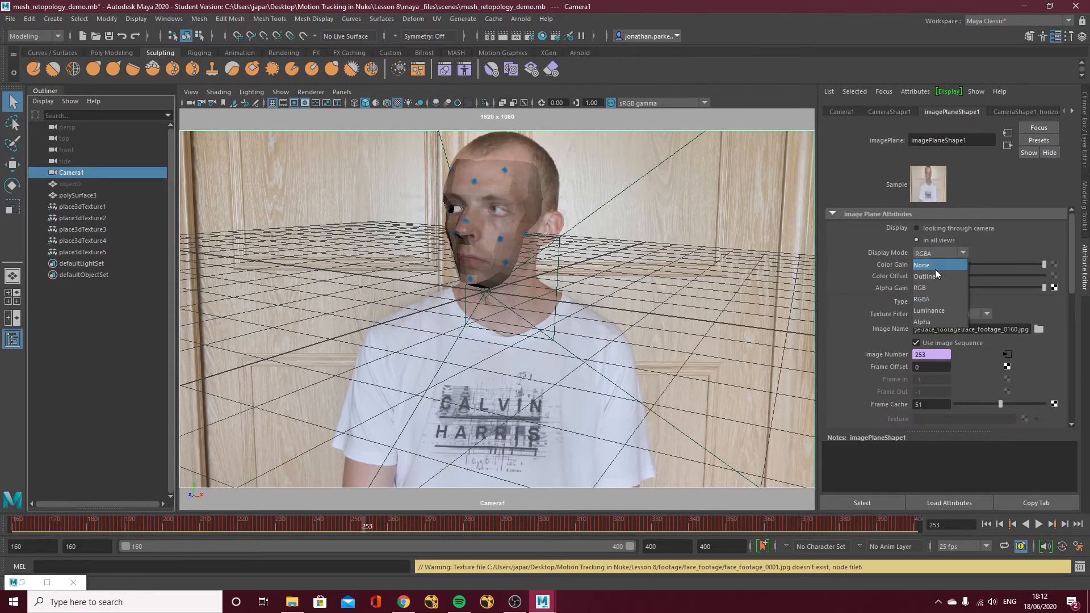
left_click(935, 269)
left_click_drag(254, 527, 403, 533)
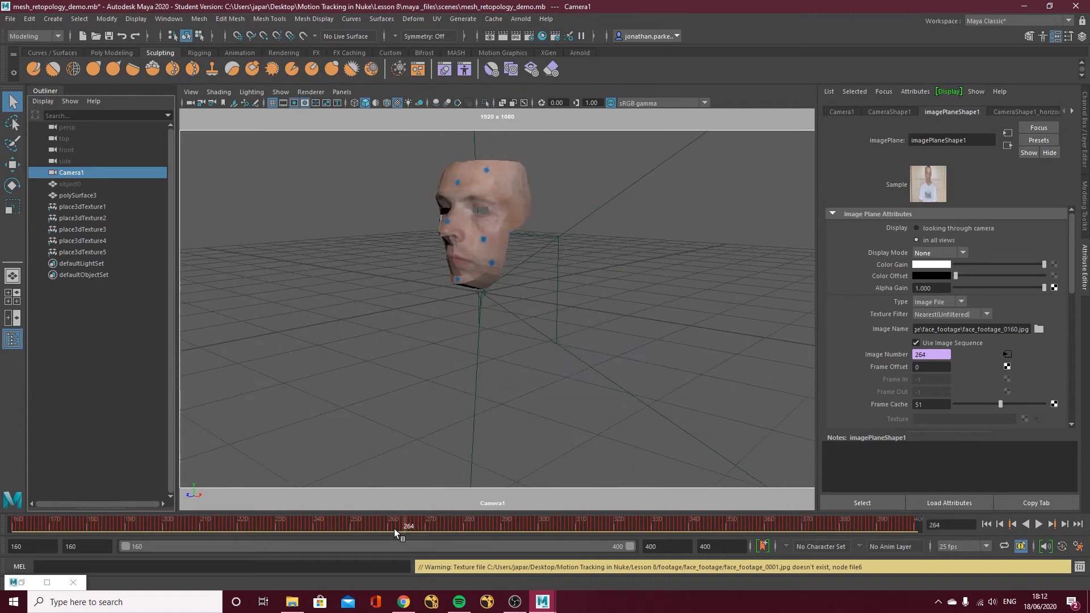
mouse_move(397, 528)
left_mouse_down()
mouse_move(367, 528)
mouse_move(380, 524)
left_mouse_up()
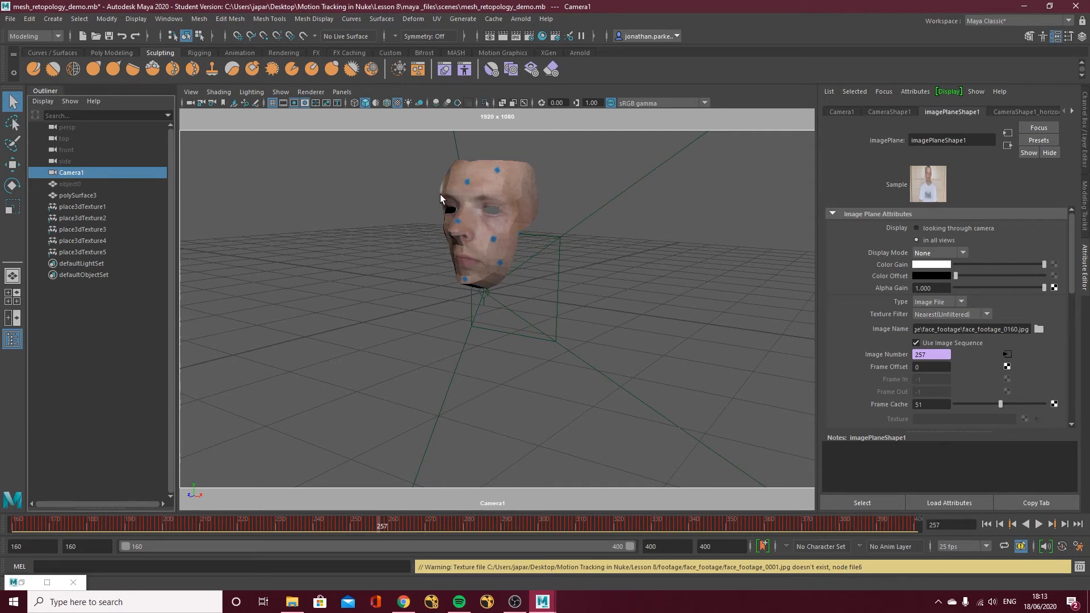
Compare the mask with the footage by switching the image plane to RGB and back to None, and scrub to frame 224.
left_click(938, 253)
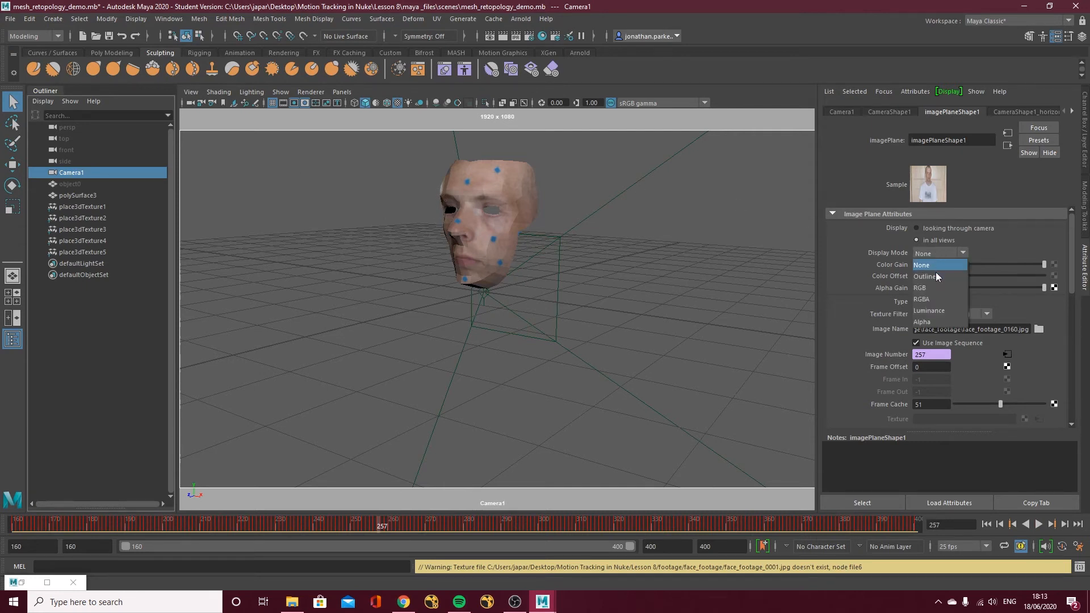
left_click(932, 286)
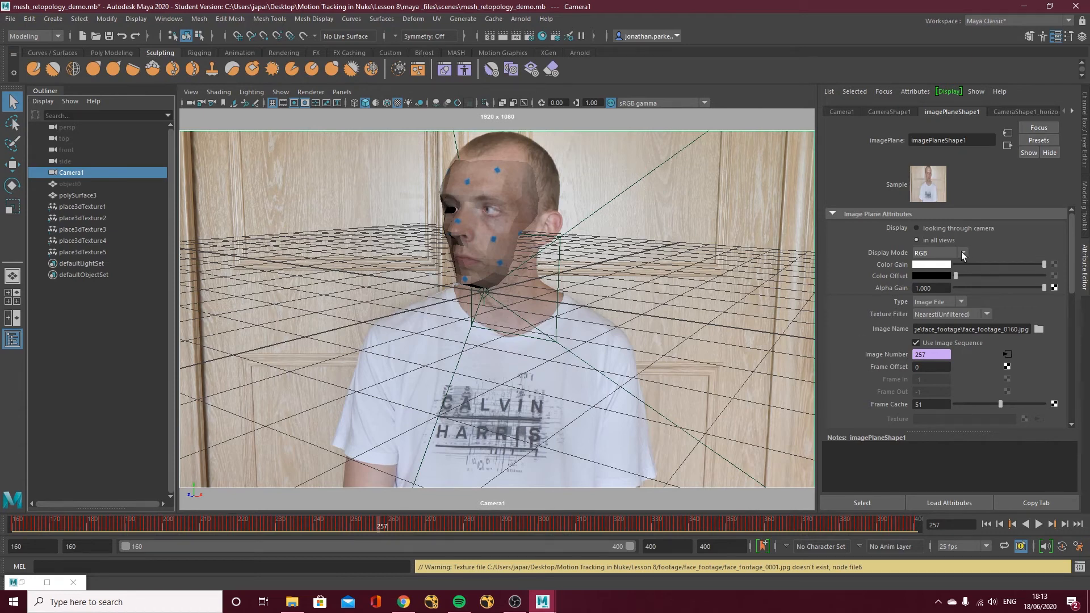
left_click(954, 253)
left_click(943, 267)
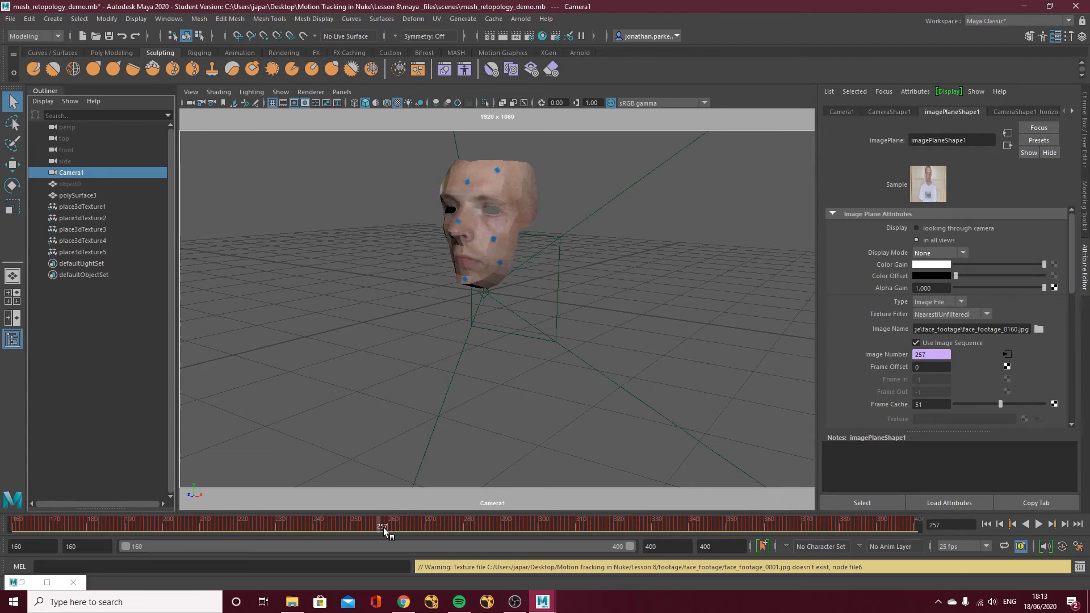
mouse_move(384, 527)
left_mouse_down()
mouse_move(191, 530)
mouse_move(255, 533)
left_mouse_up()
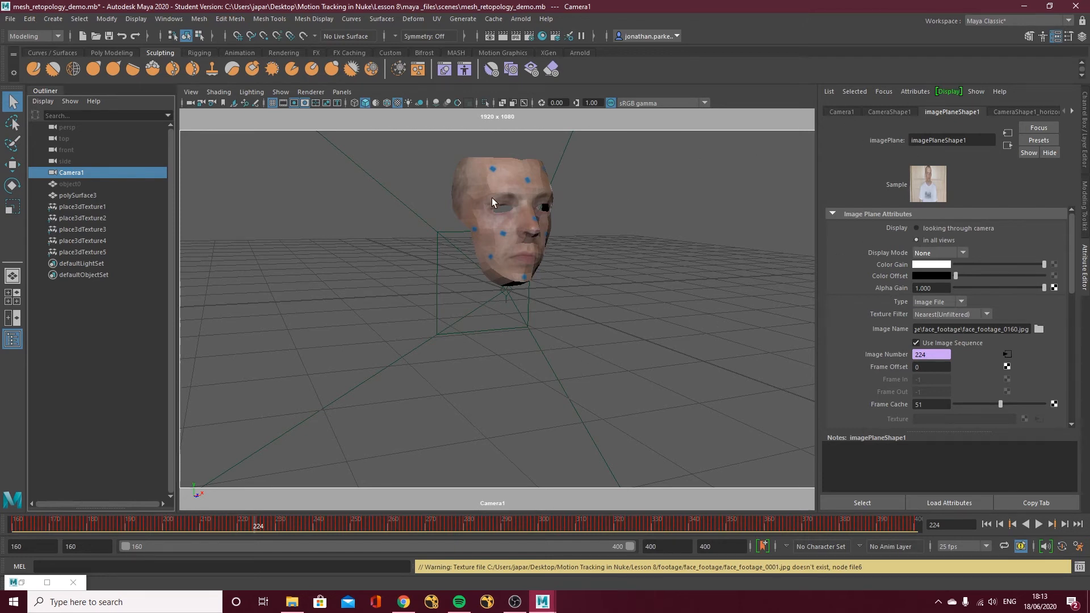
Set the mask's Lambert material to a full white ambient colour and a diffuse value of 0.
right_click_drag(491, 197, 520, 472)
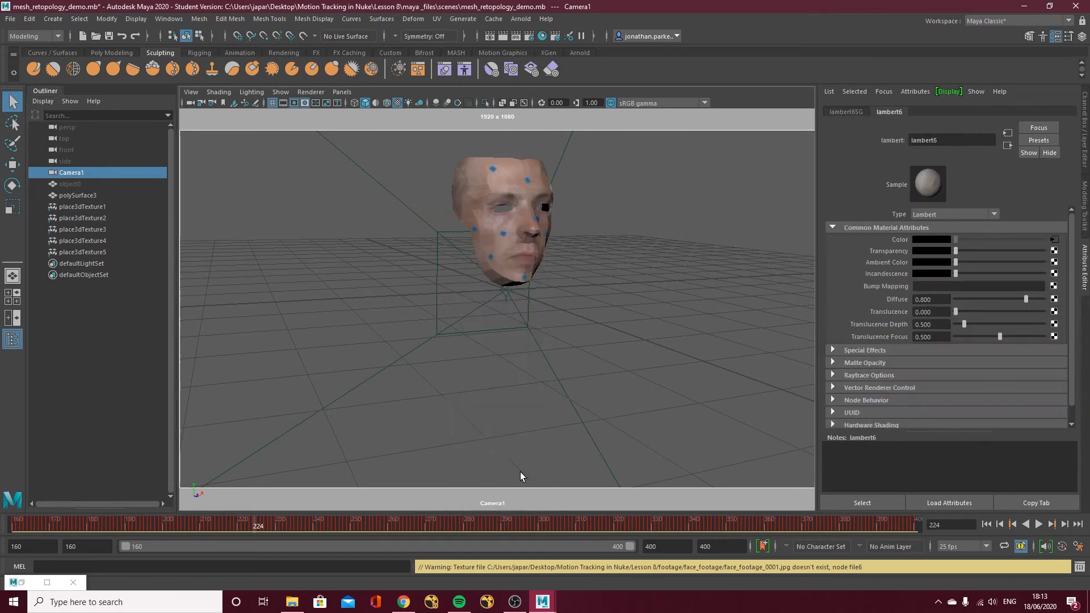
left_click_drag(958, 261, 1067, 269)
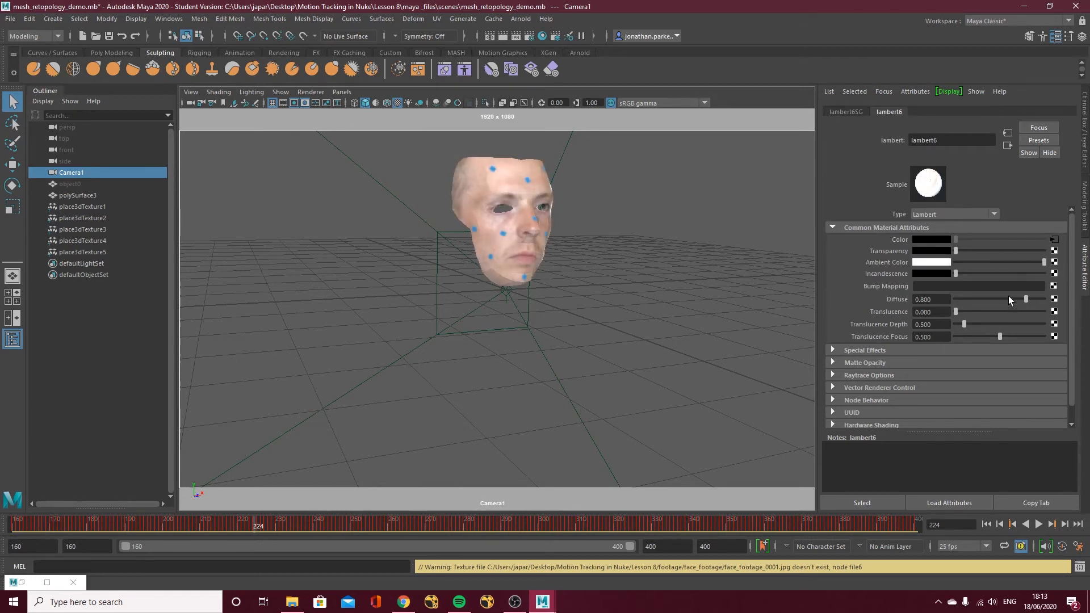
left_click_drag(1008, 299, 897, 298)
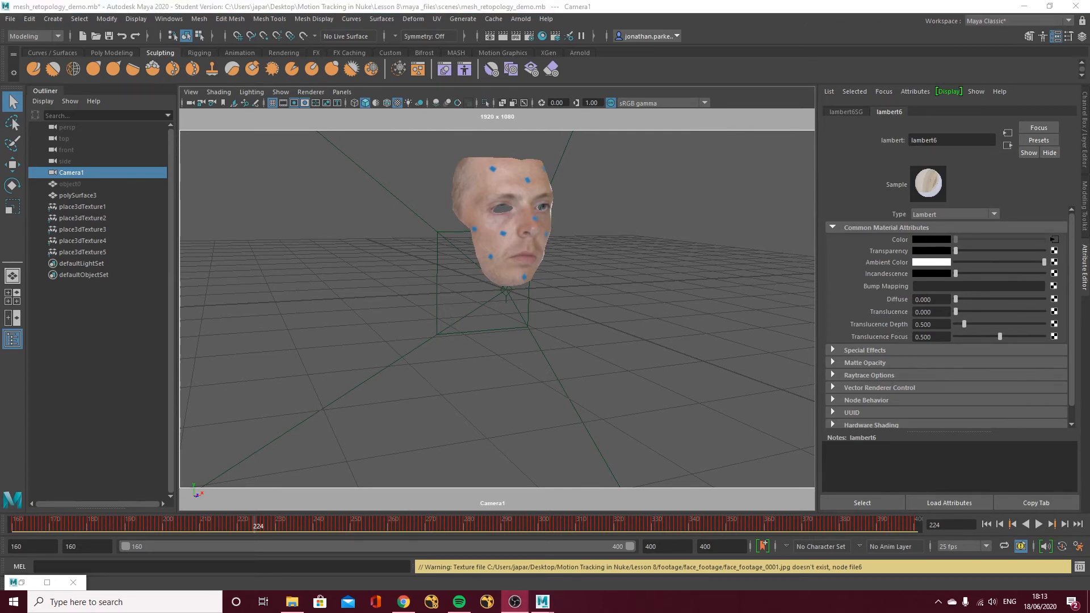
Smooth the polySurface3 mask mesh with one division level and check the result in object mode at frame 264.
right_click_drag(504, 169, 528, 155)
left_click(516, 176)
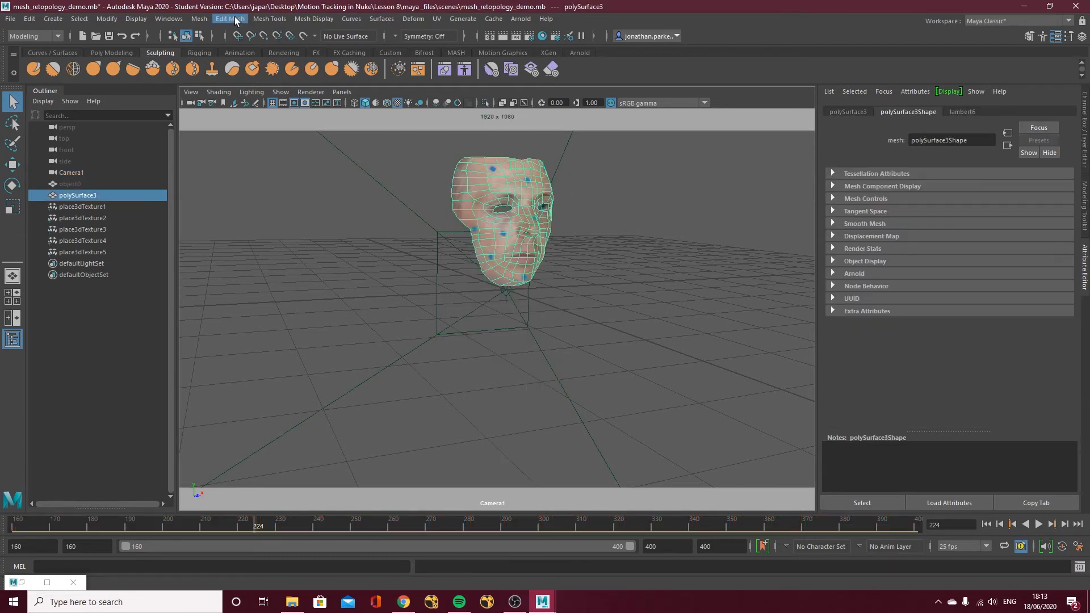
left_click(199, 19)
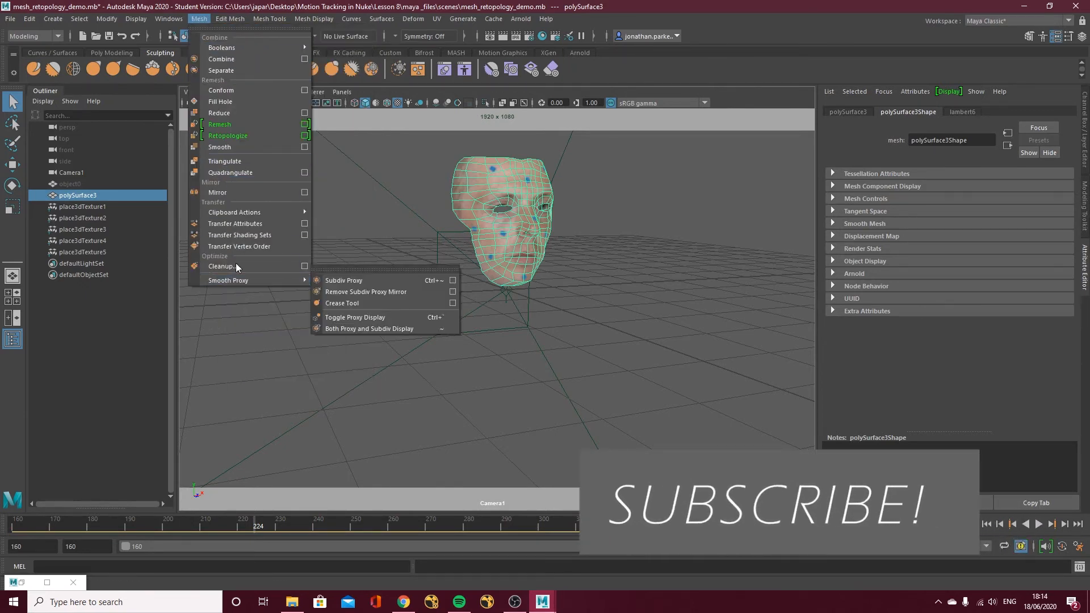
left_click(229, 147)
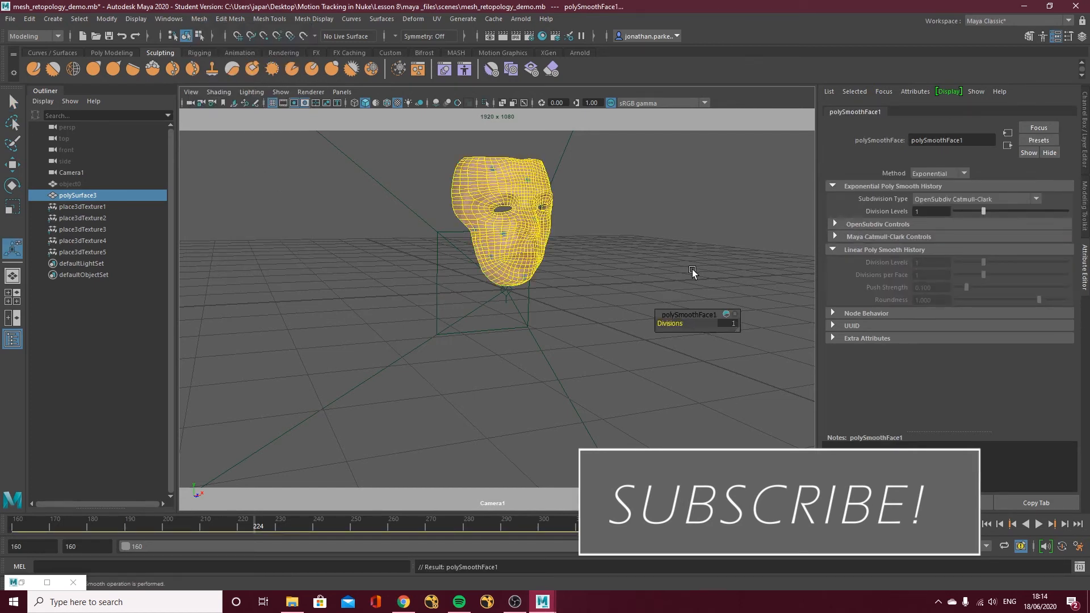
right_click_drag(518, 196, 550, 174)
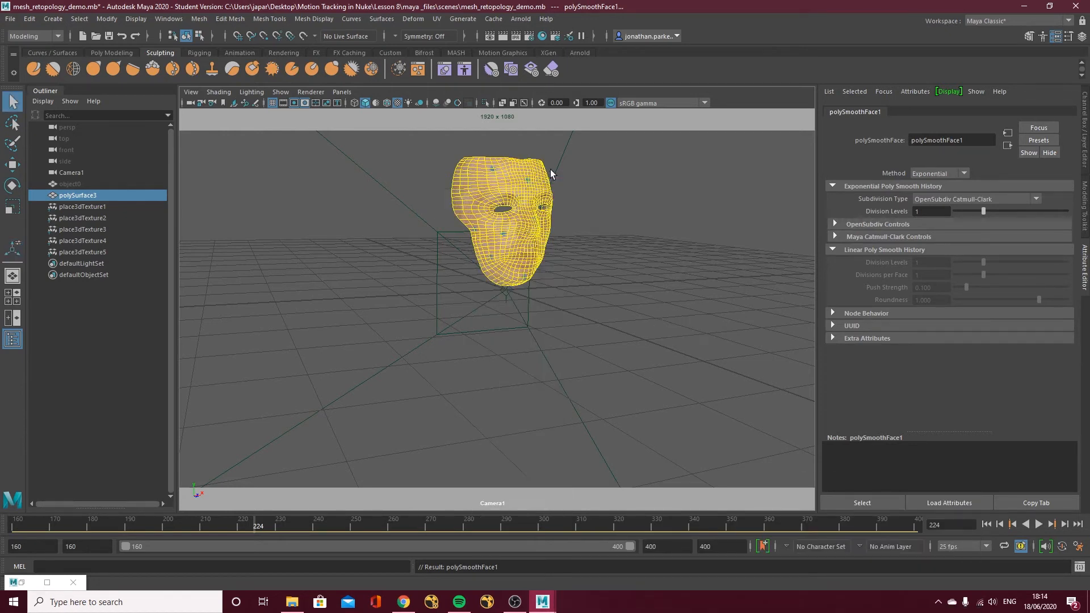
left_click(496, 175)
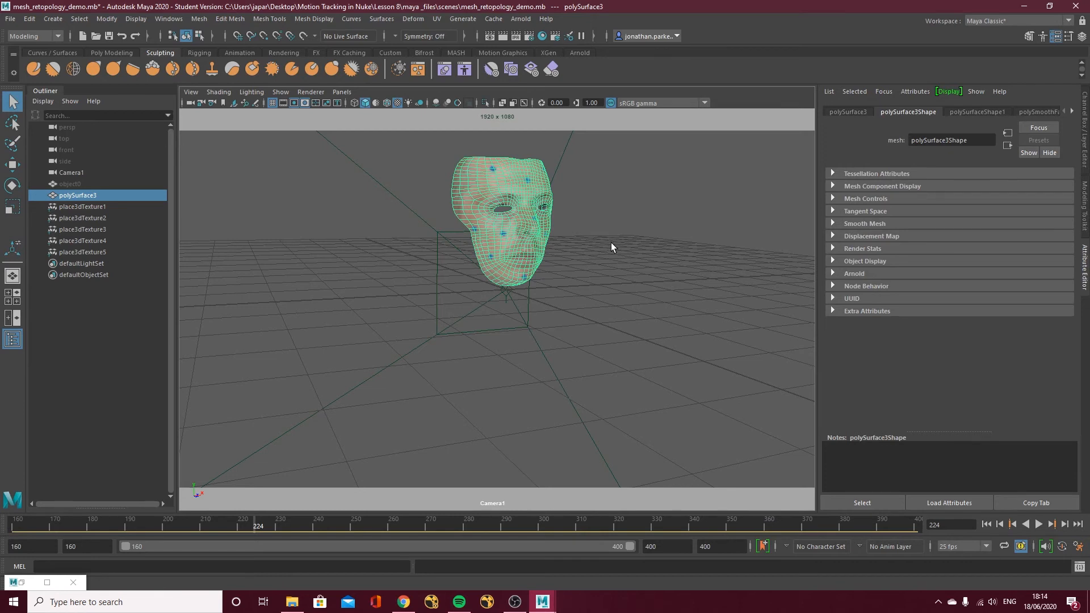
left_click(589, 220)
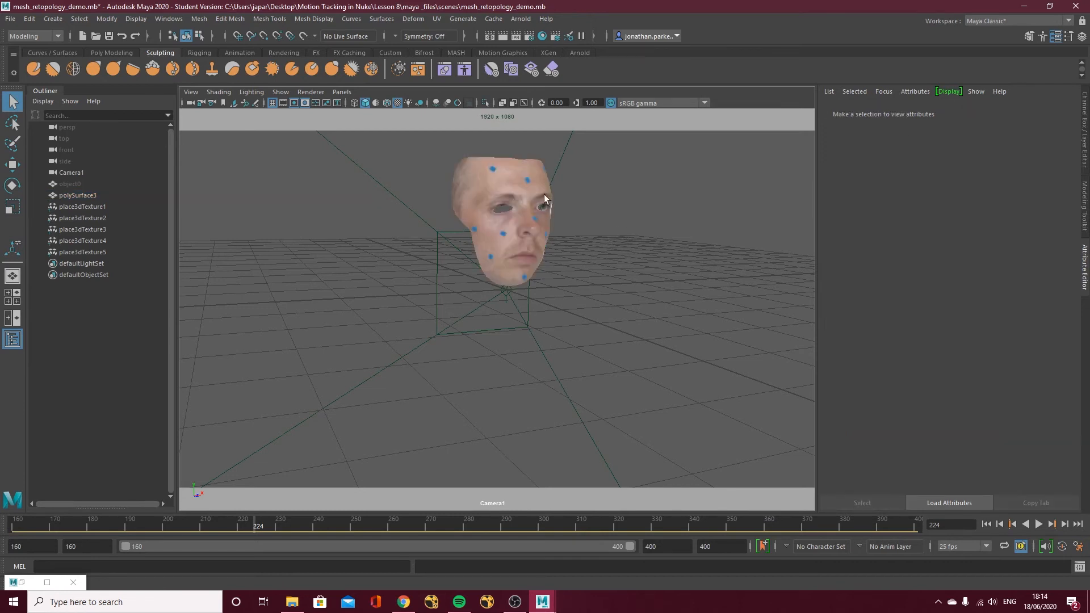
left_click_drag(315, 526, 405, 529)
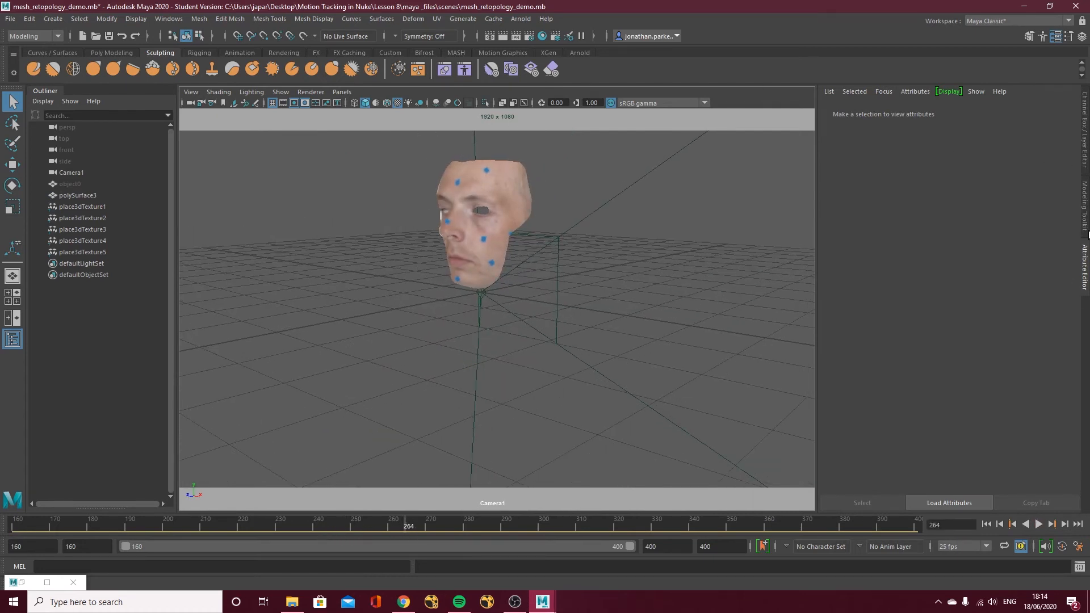
Open the Modeling Toolkit and look at its Soft Selection settings.
left_click(1086, 224)
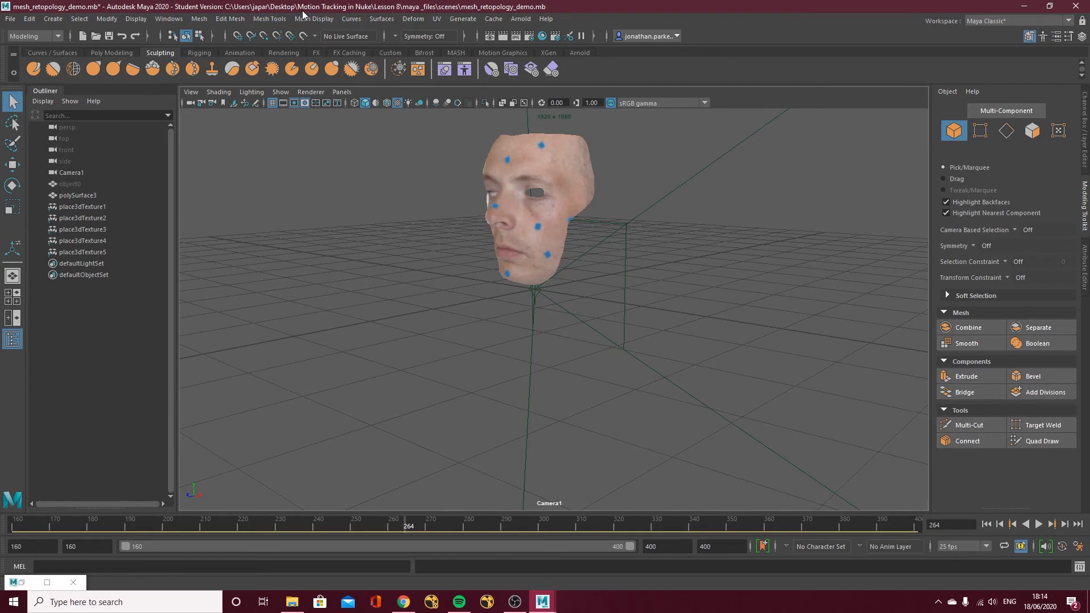
left_click(941, 360)
left_click(942, 360)
left_click(945, 294)
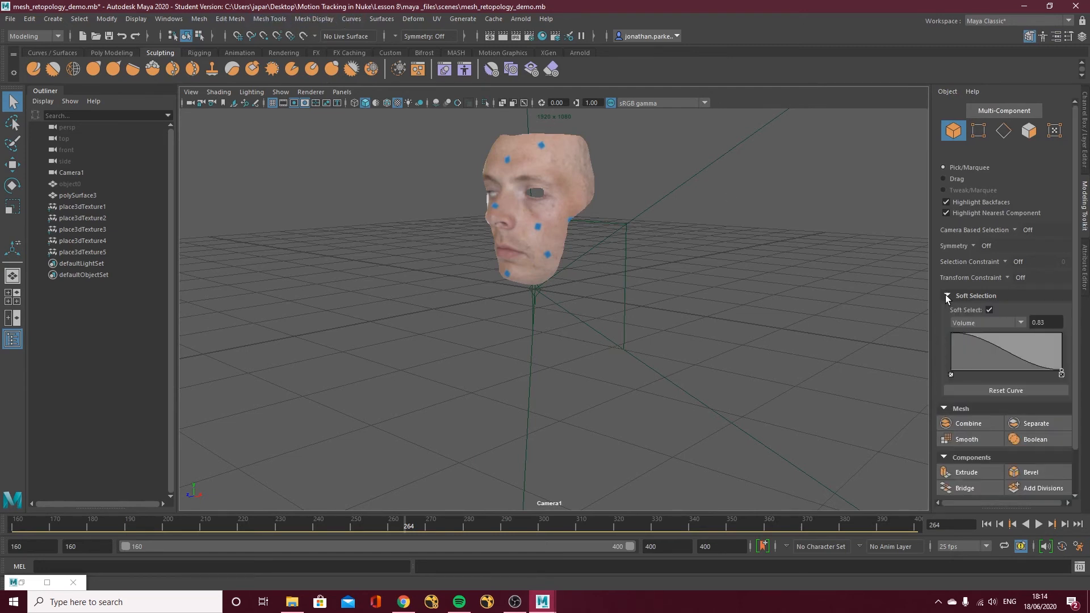
left_click(945, 294)
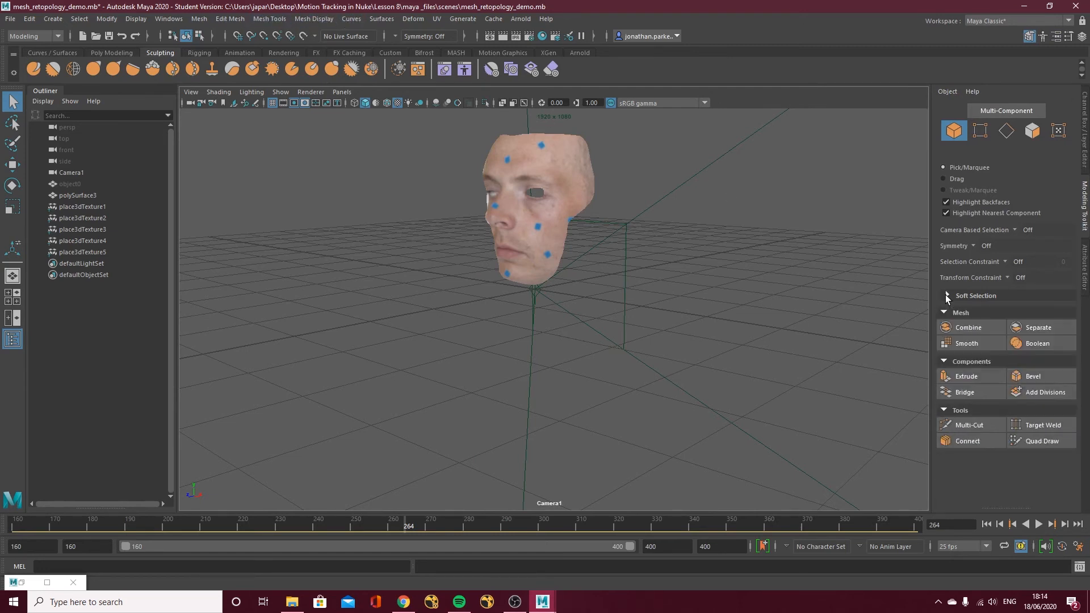
Activate the Grab sculpting tool for reshaping the mask mesh.
left_click(266, 20)
mouse_move(315, 184)
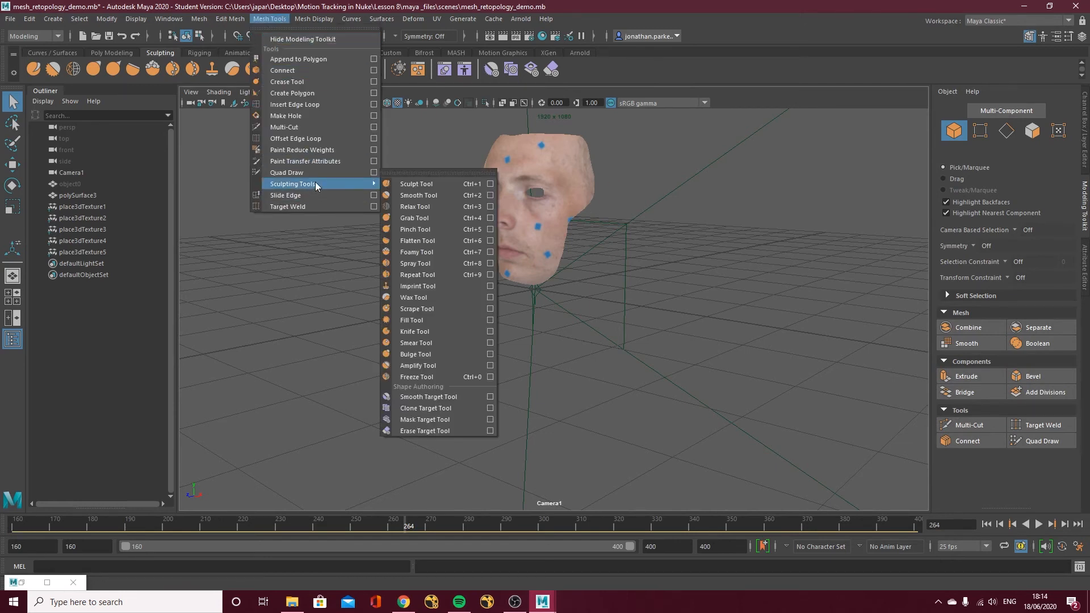
left_click(422, 217)
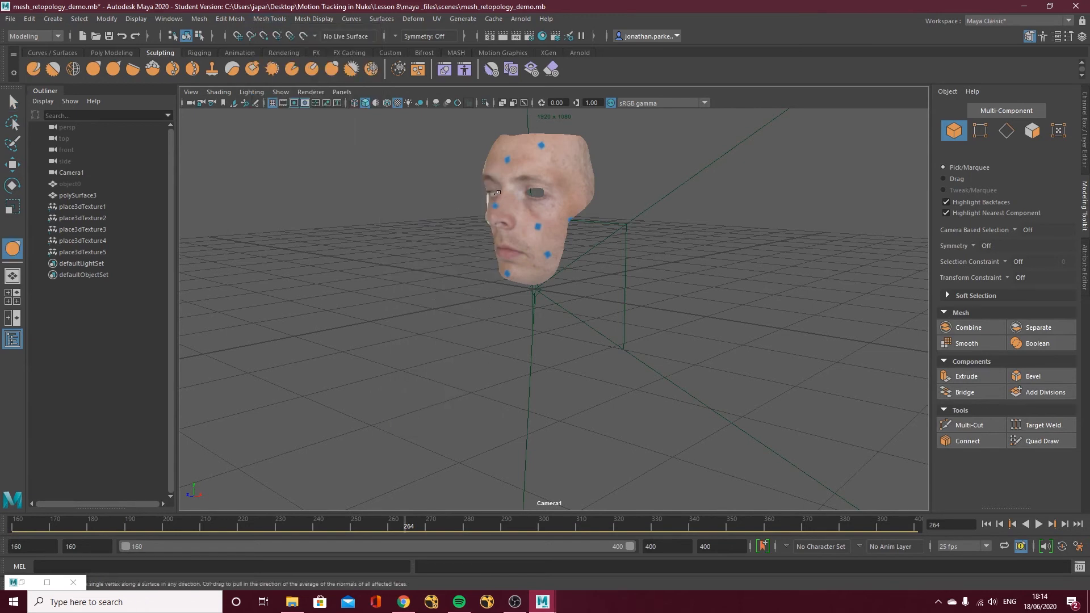
Arrange the workspace as two viewports side by side, with the top view next to Camera1.
key("space")
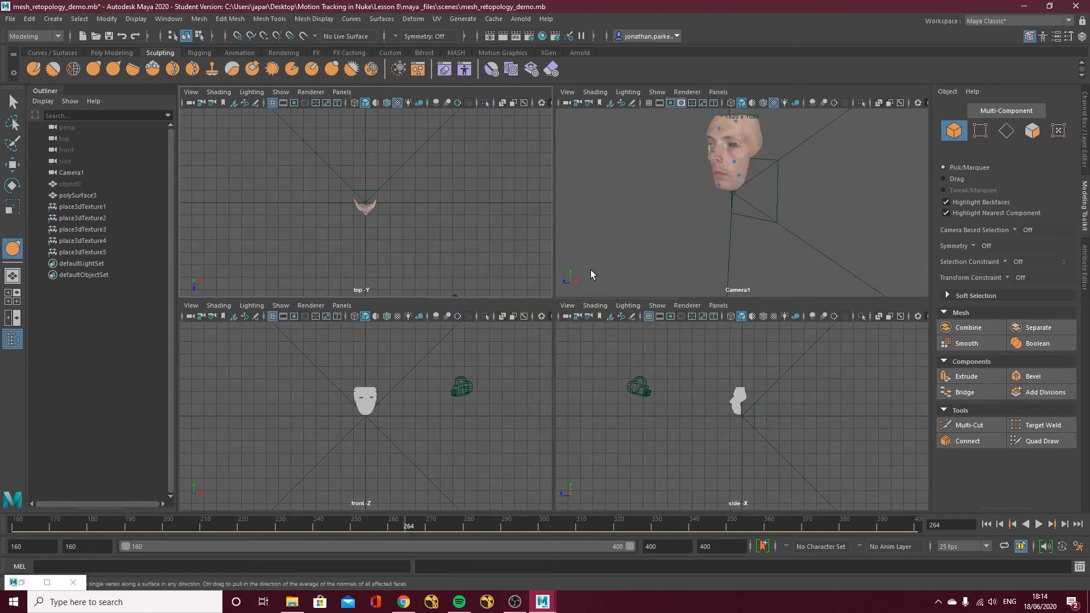
left_click(341, 92)
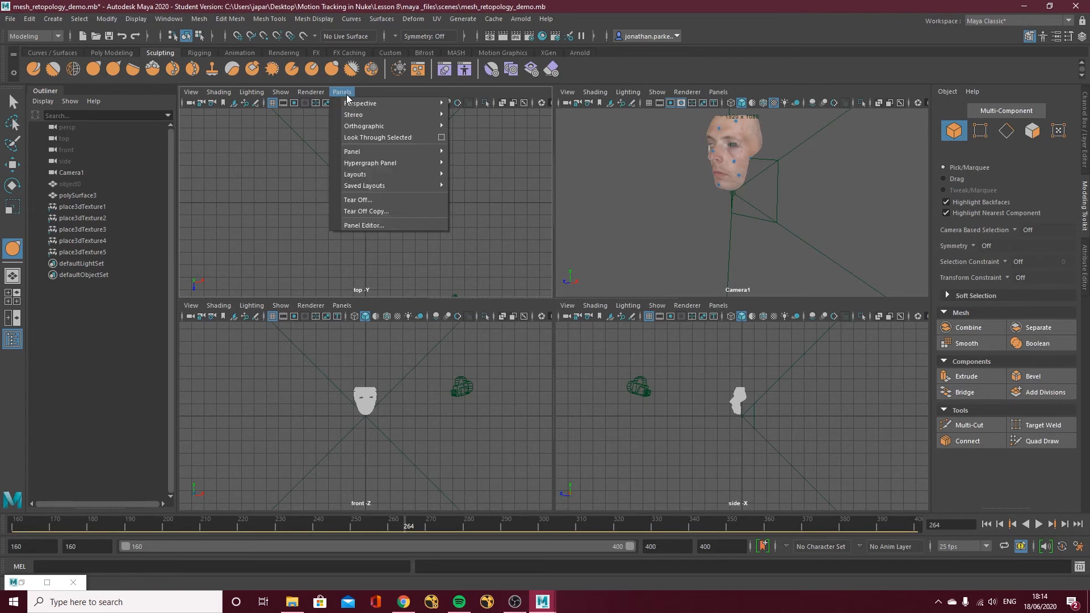
mouse_move(389, 164)
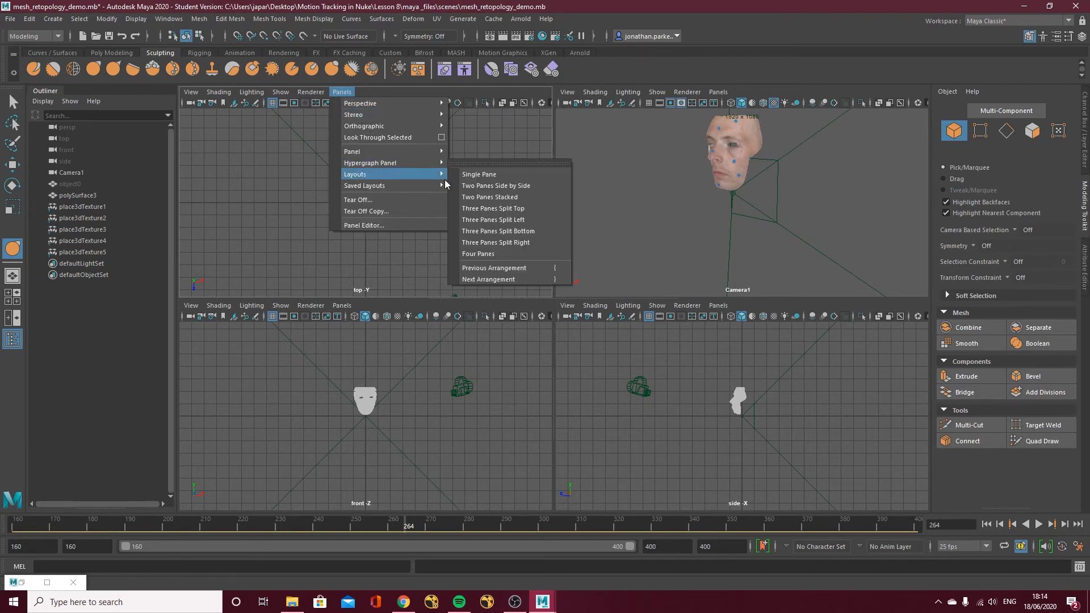
left_click(491, 187)
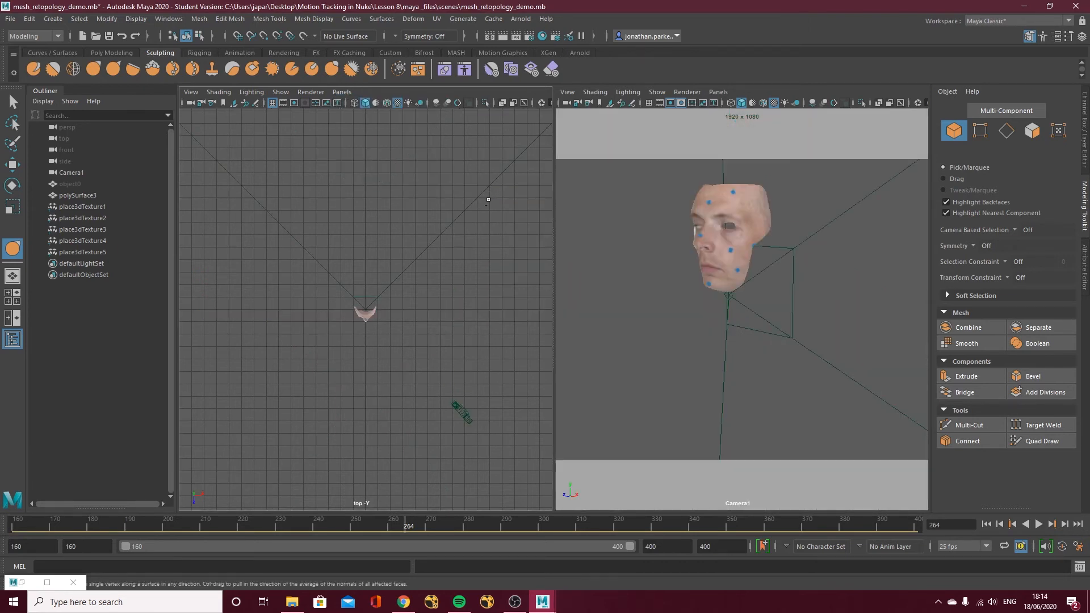
Replace the top view beside Camera1 with the persp view and scrub the timeline to frame 195.
left_click(343, 92)
mouse_move(367, 104)
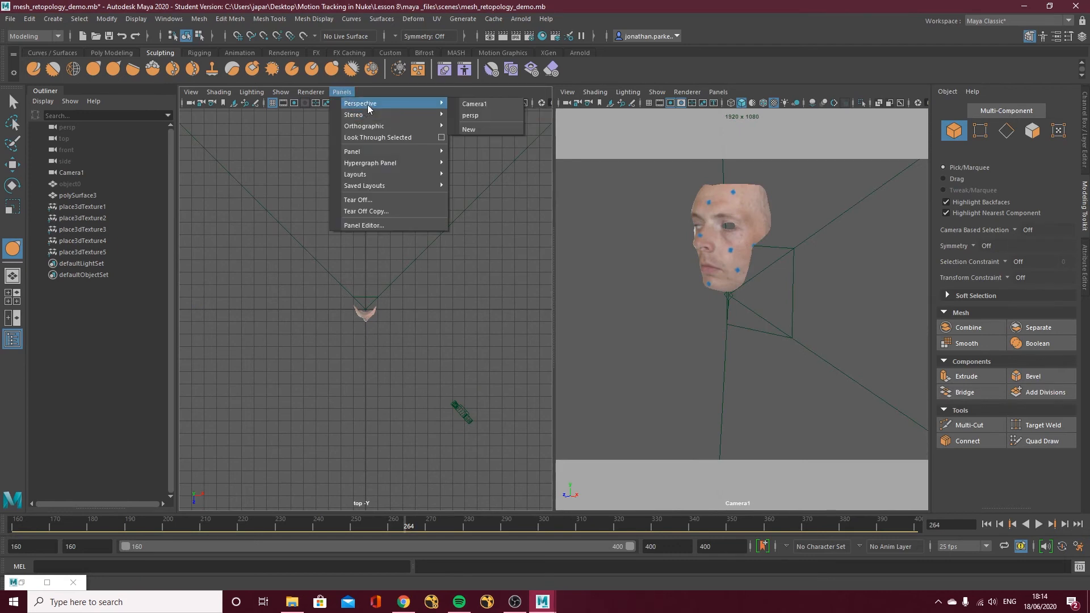
left_click(473, 104)
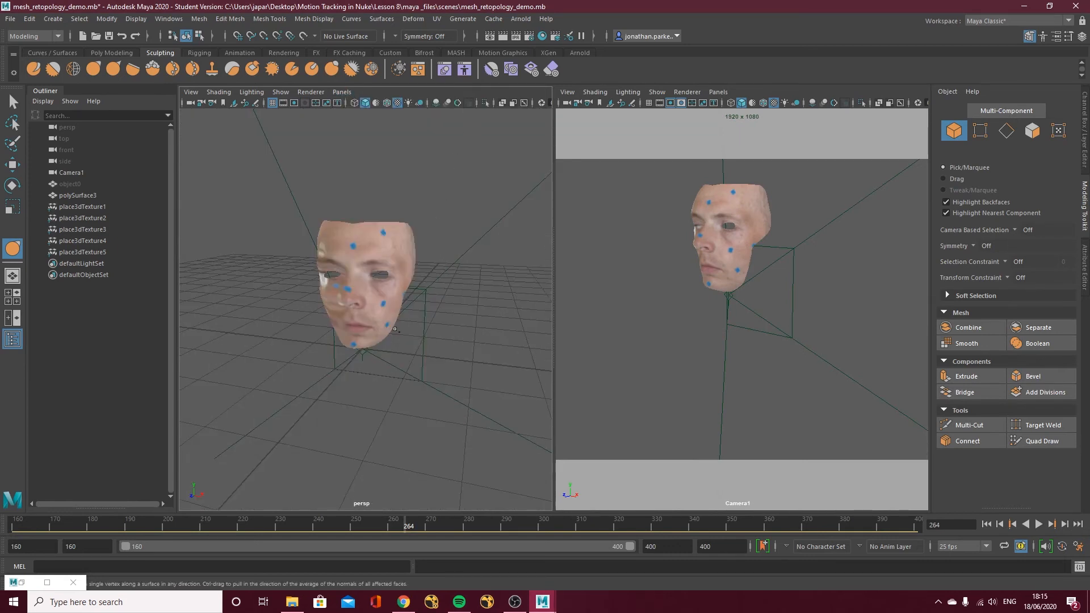
left_click_drag(340, 323, 422, 319, "alt")
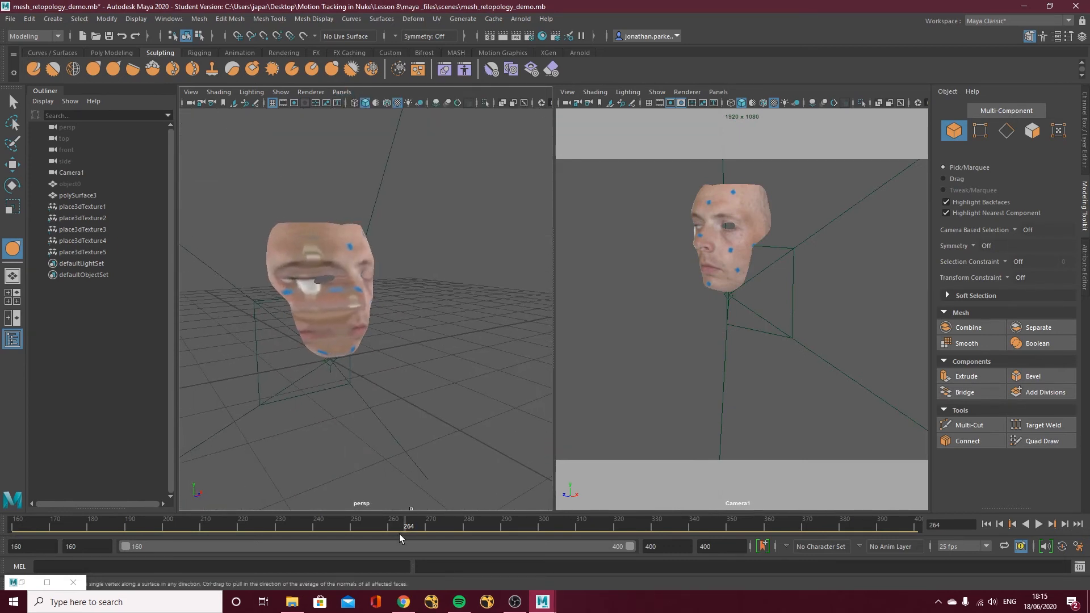
left_click_drag(401, 526, 53, 520)
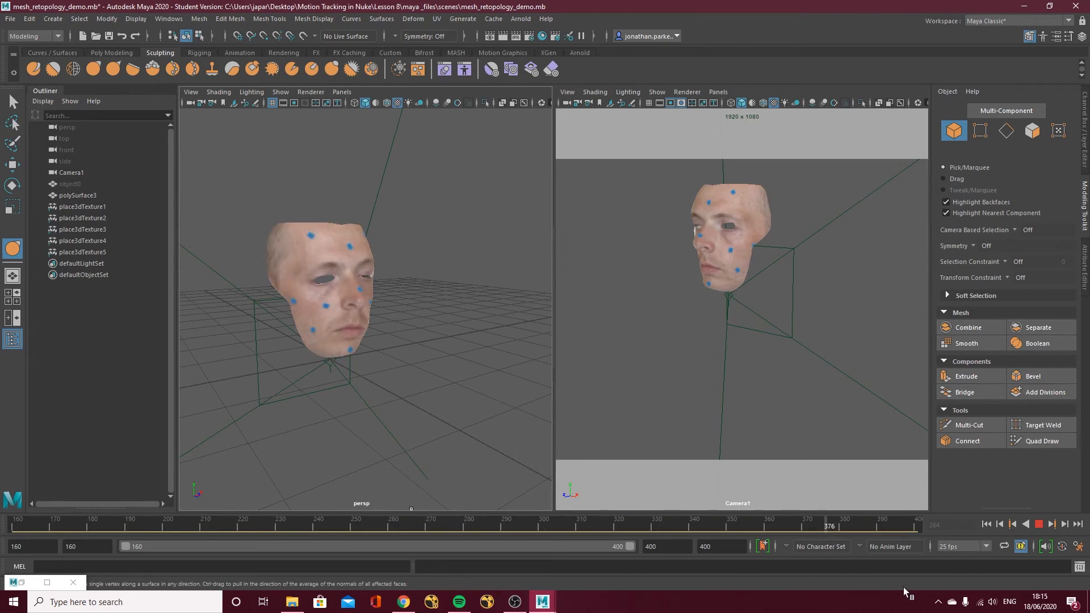
mouse_move(246, 528)
left_mouse_down()
mouse_move(23, 526)
mouse_move(144, 537)
left_mouse_up()
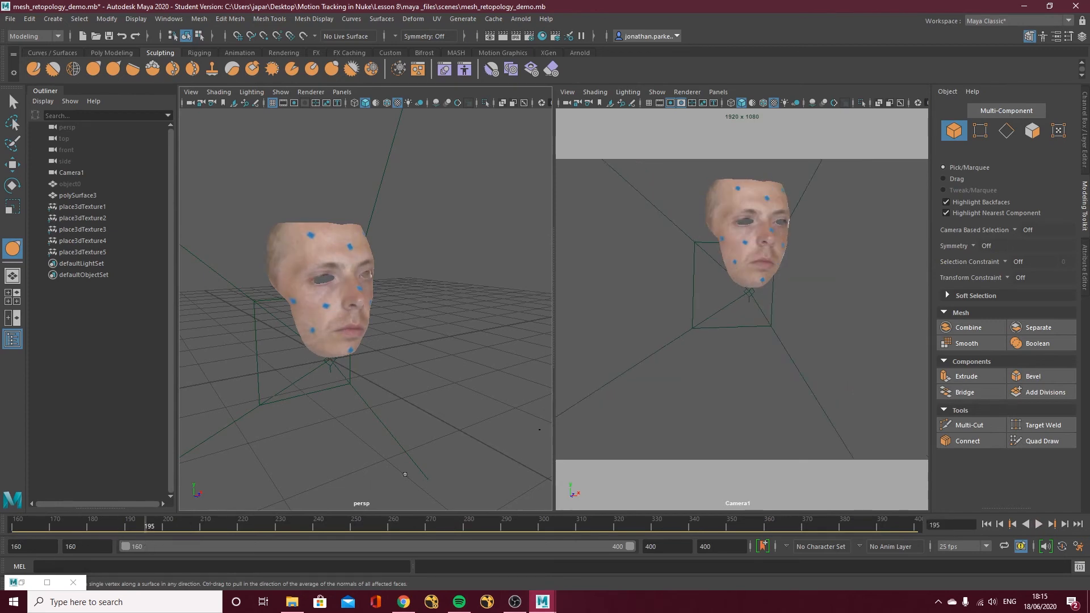
Select Camera1 and set the overscan in its display options to 0.400.
left_click(567, 92)
left_click(600, 113)
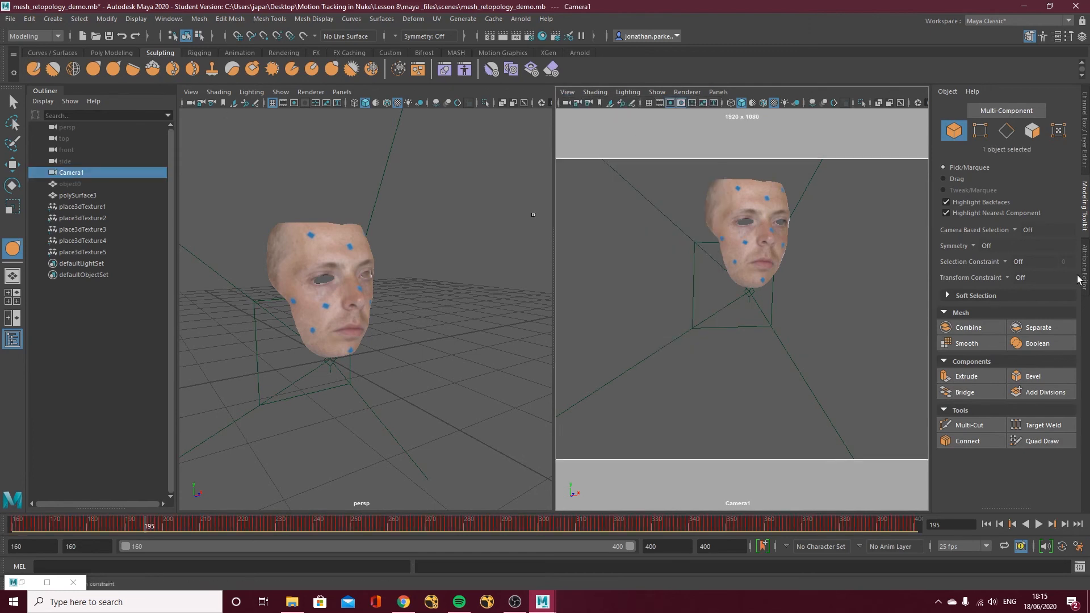
left_click(1078, 276)
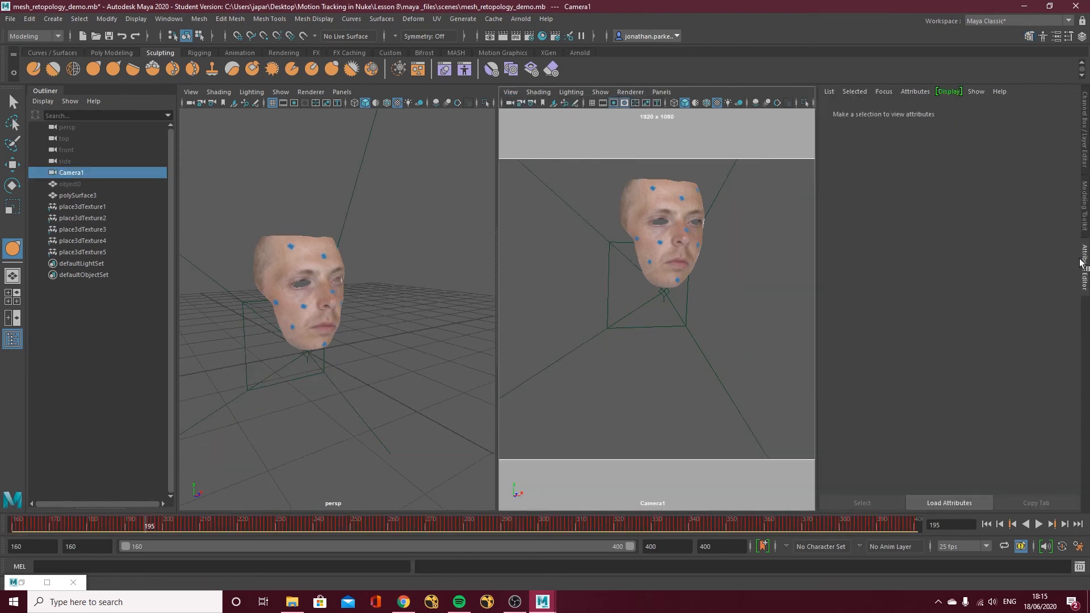
scroll(944, 397, "down", 10)
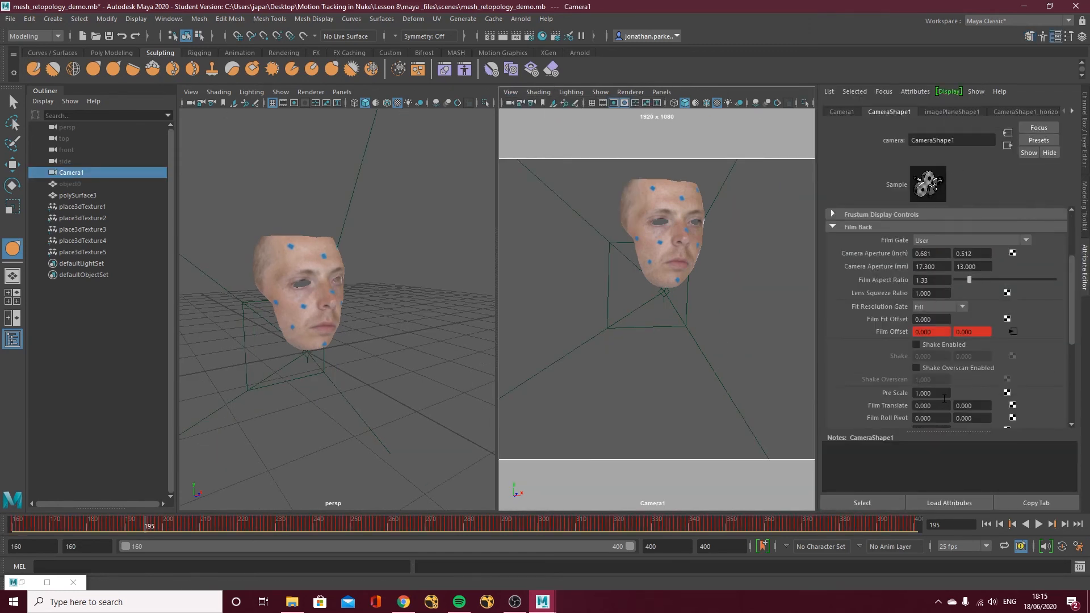
scroll(876, 343, "up", 5)
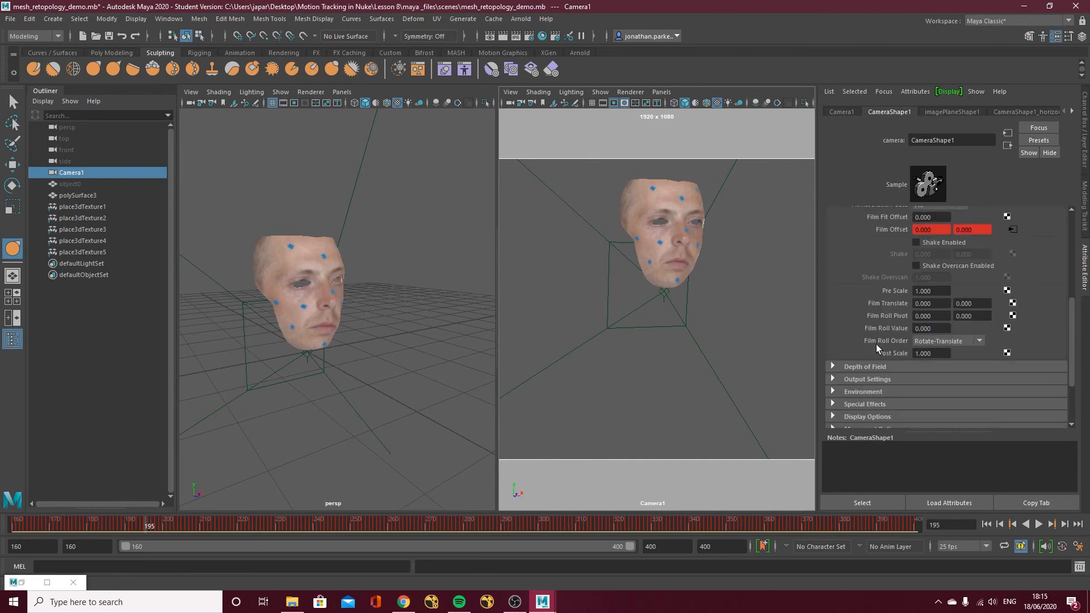
scroll(863, 376, "down", 4)
left_click(833, 349)
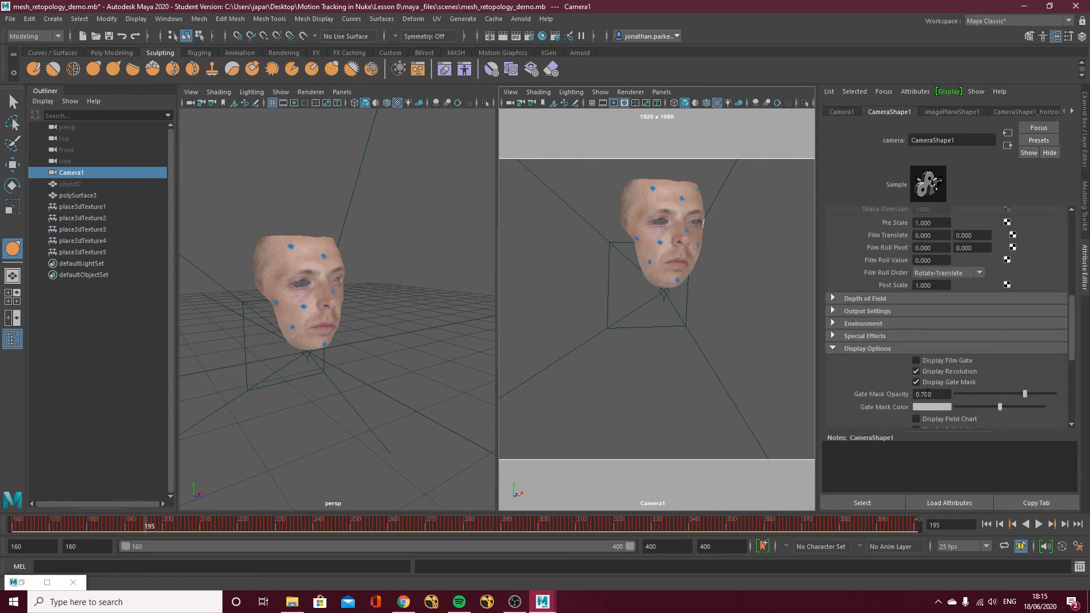
scroll(931, 318, "down", 3)
left_click(931, 406)
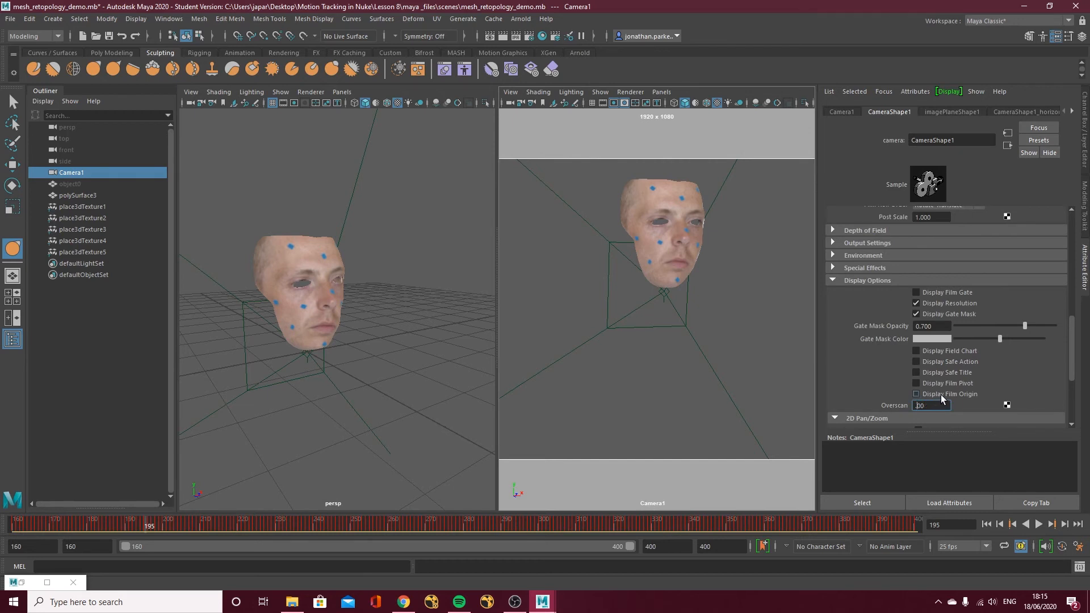
type(".400")
key("Return")
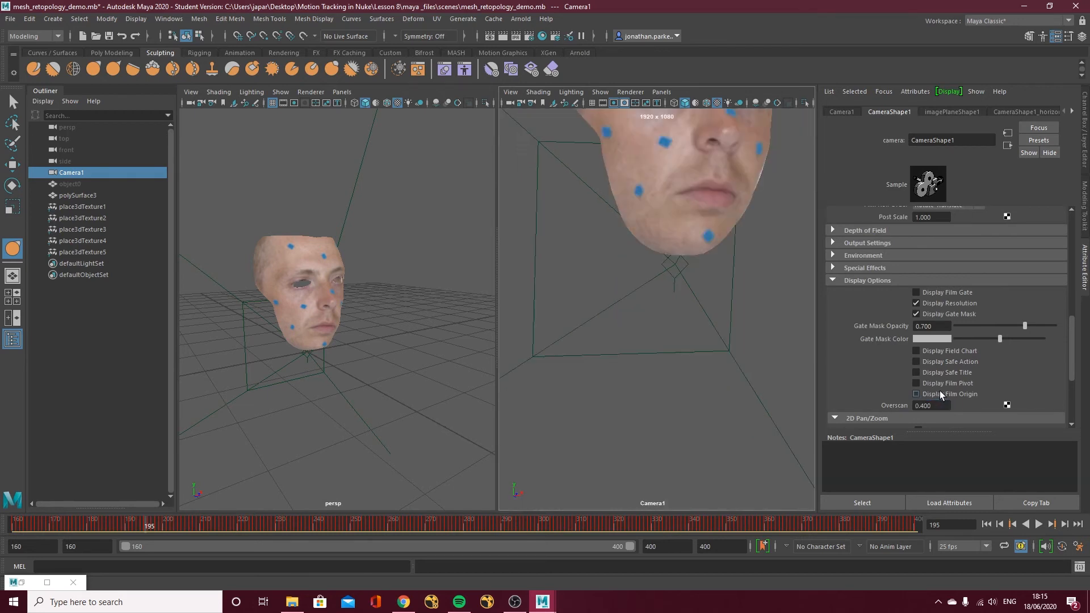
Enable 2D Pan/Zoom for Camera1 and set its vertical pan to 0.080.
scroll(936, 392, "down", 2)
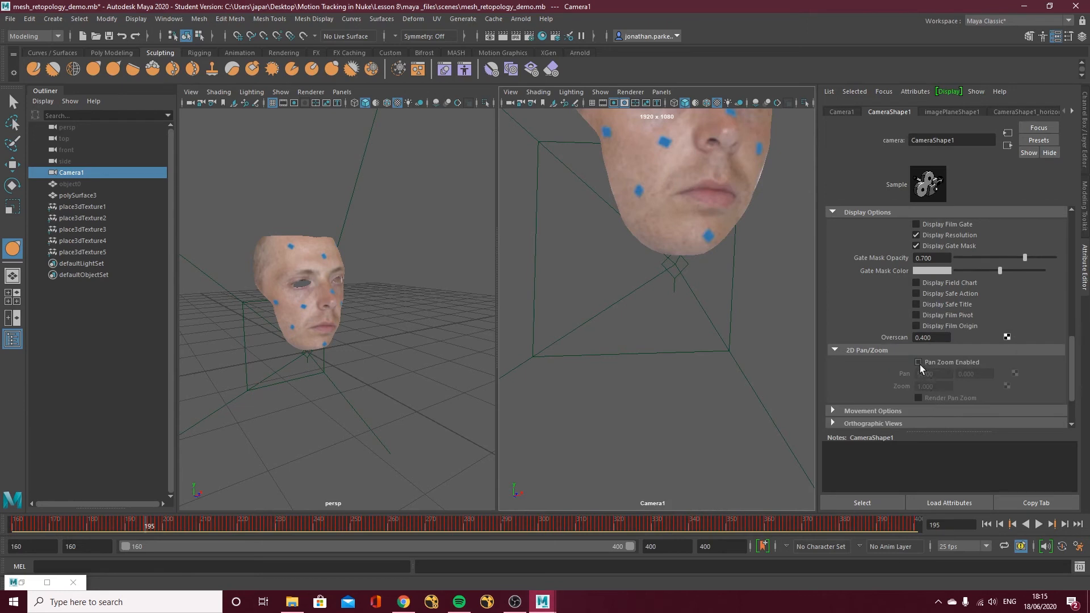
left_click(918, 362)
left_click(963, 374)
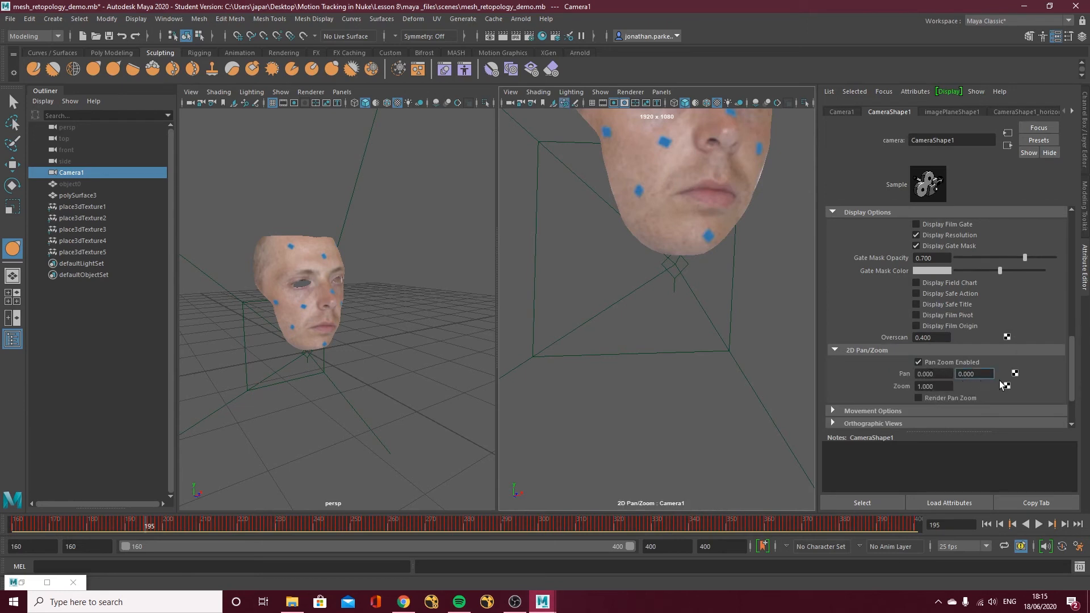
type("8")
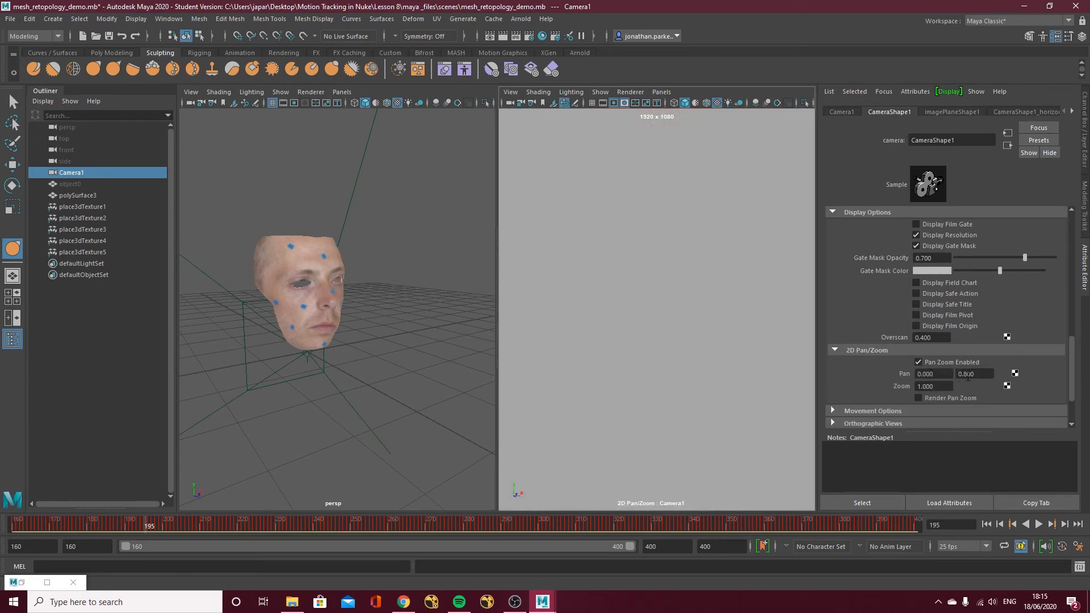
key("BackSpace")
type("8")
key("Return")
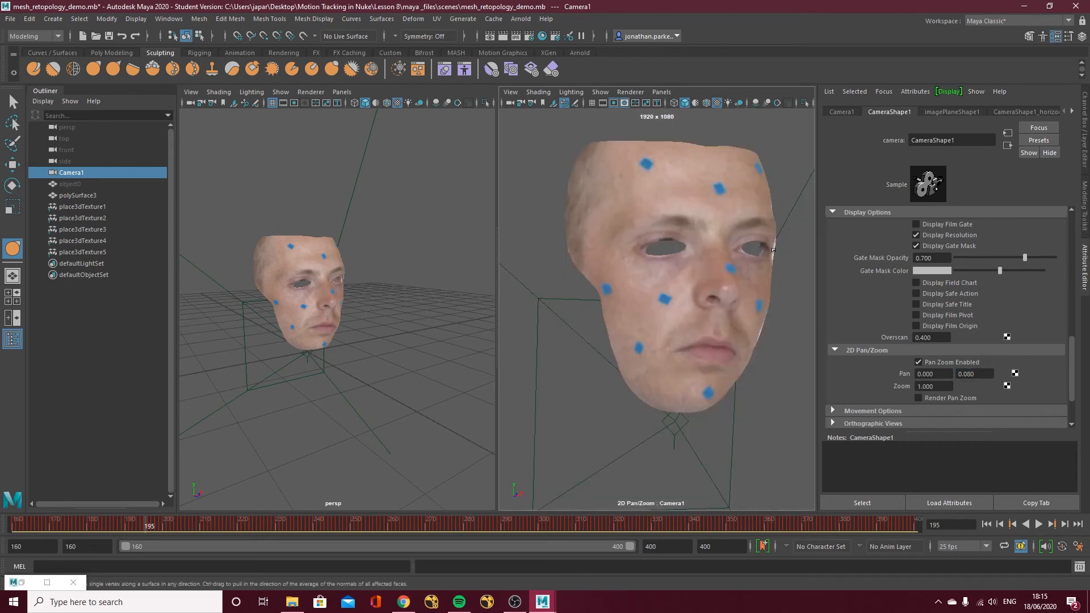
Select the polySurface3 mask mesh and use the Grab tool to nudge its side beside the outer eye corner in the persp view.
left_click(659, 281)
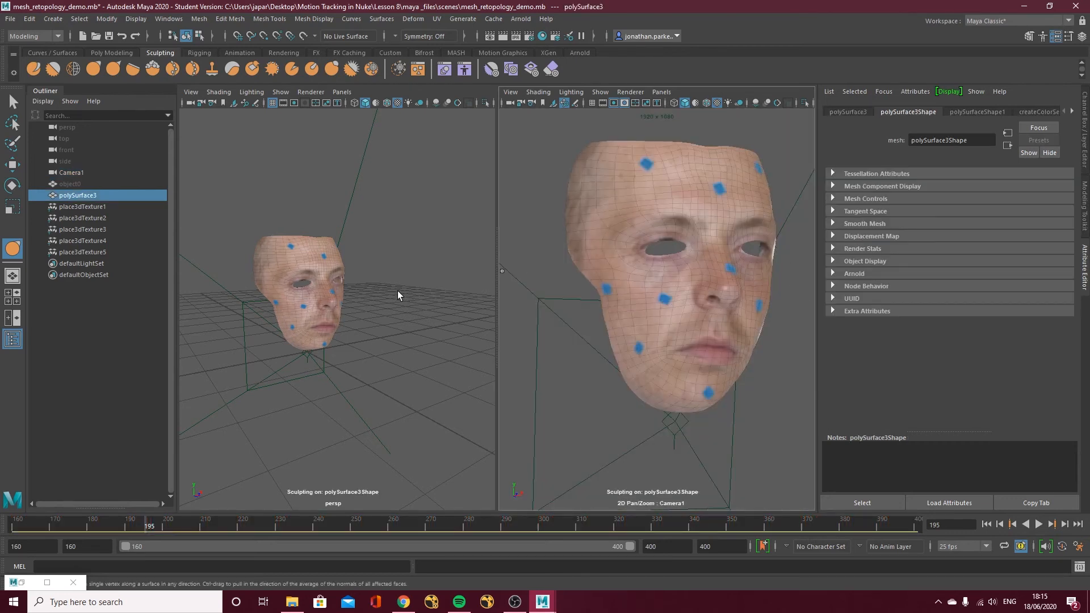
scroll(431, 335, "up", 6)
left_click_drag(429, 336, 340, 341, "alt")
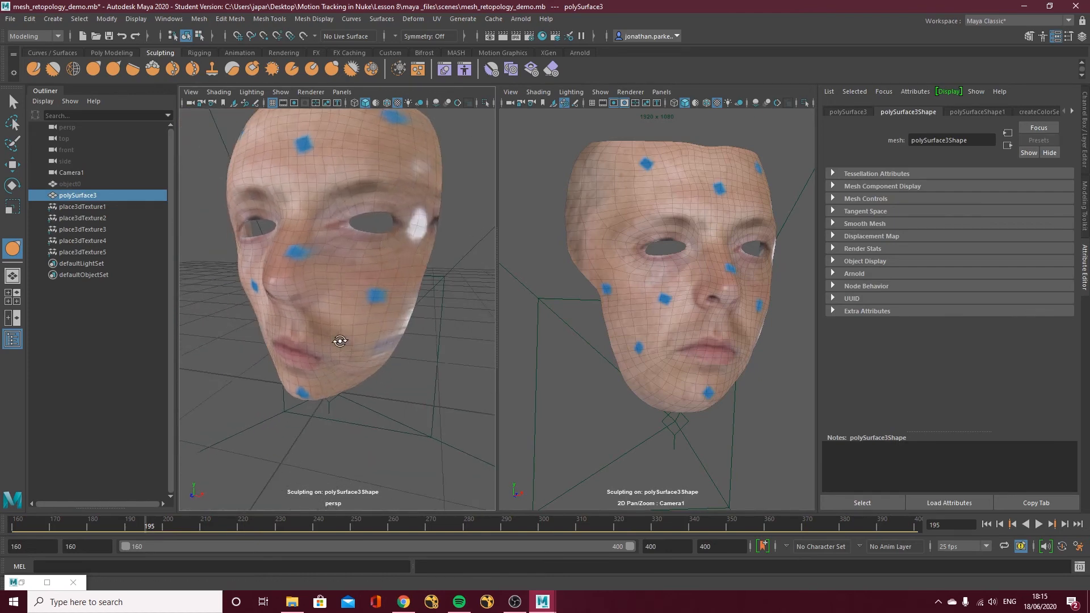
mouse_move(418, 226)
left_mouse_down("alt")
mouse_move(402, 237)
mouse_move(431, 225)
left_mouse_up("alt")
left_click_drag(431, 224, 432, 223)
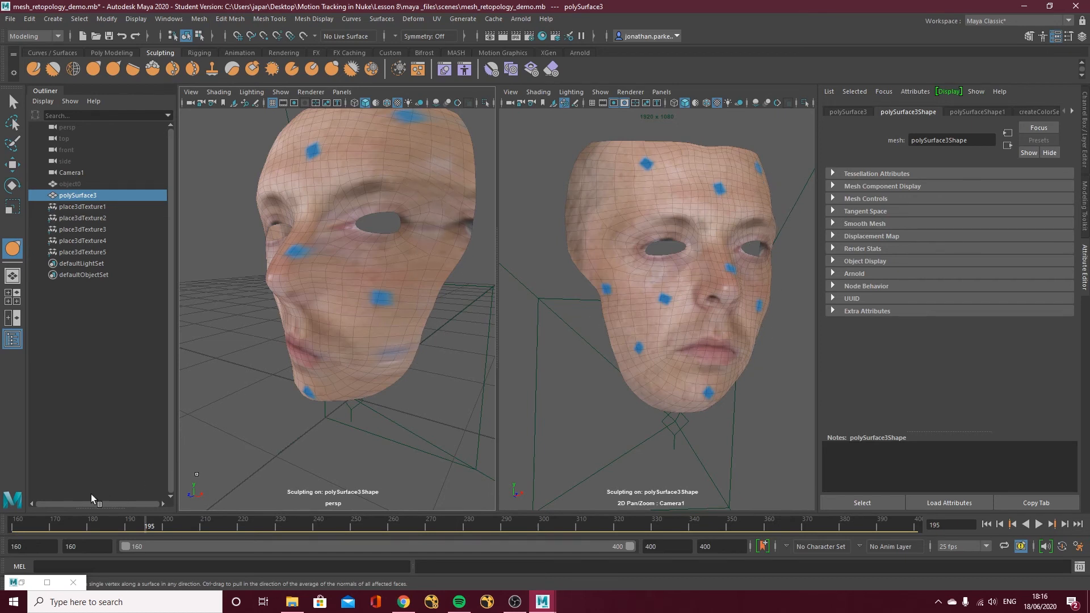
Move to frame 208 and nudge the mask's lower cheek and the area beneath the eye where white patches show.
left_click_drag(108, 526, 198, 534)
left_click(20, 526)
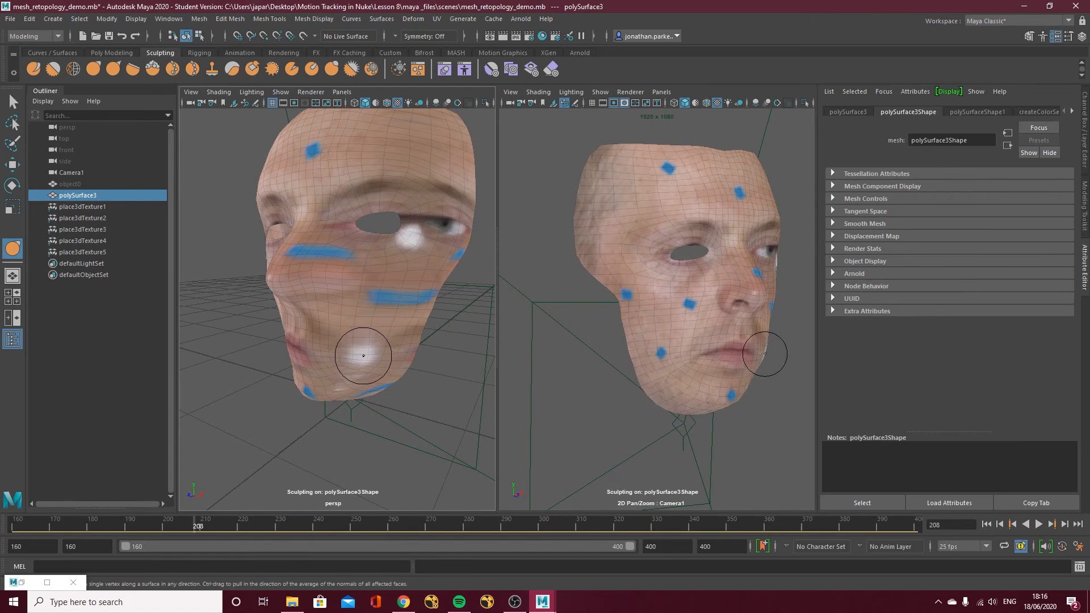
left_click_drag(364, 355, 362, 354)
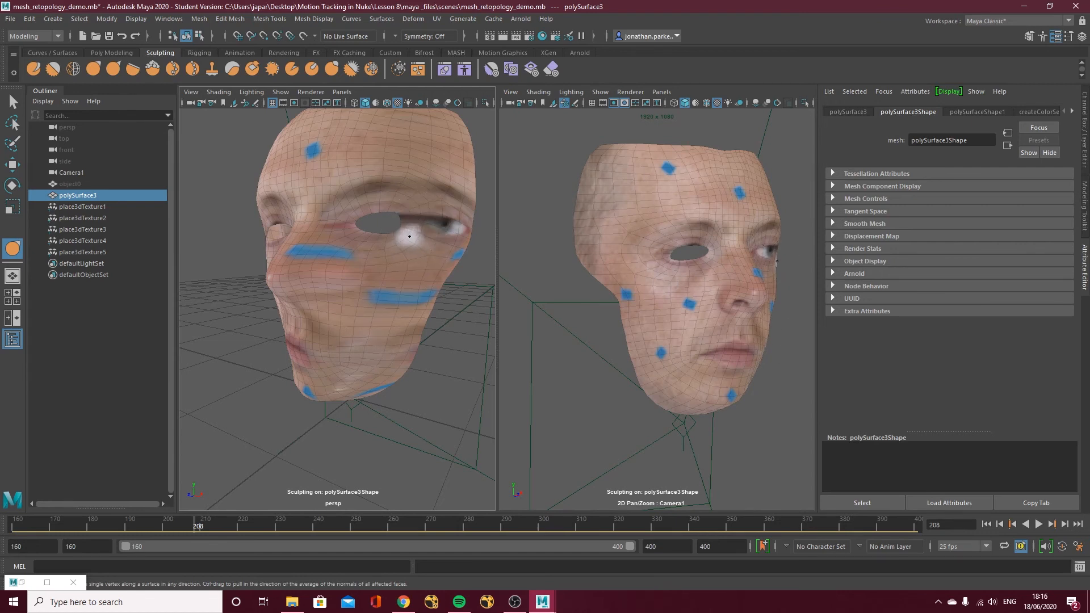
left_click_drag(409, 236, 405, 236)
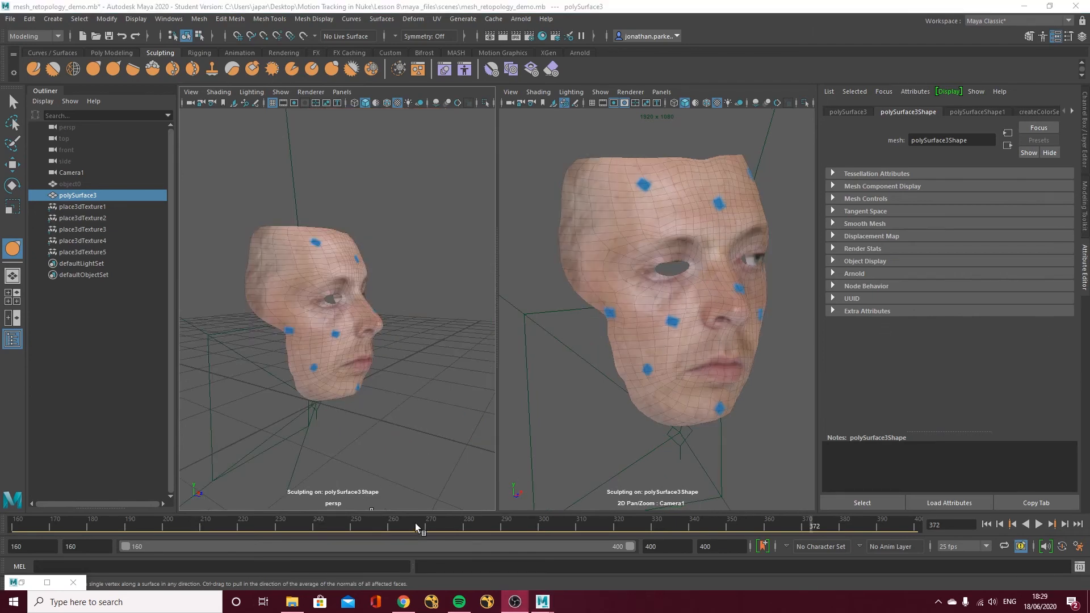
Scrub the timeline to check the projected footage on the mask at frames 257, 329 and 288.
mouse_move(413, 524)
left_mouse_down()
mouse_move(390, 527)
mouse_move(403, 527)
left_mouse_up()
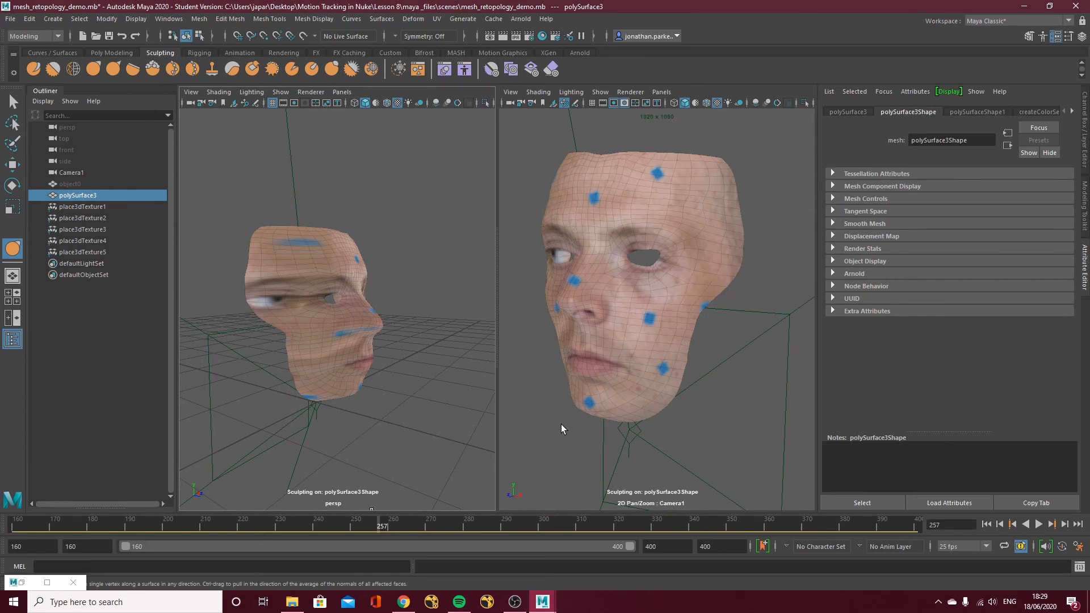
left_click_drag(532, 524, 658, 522)
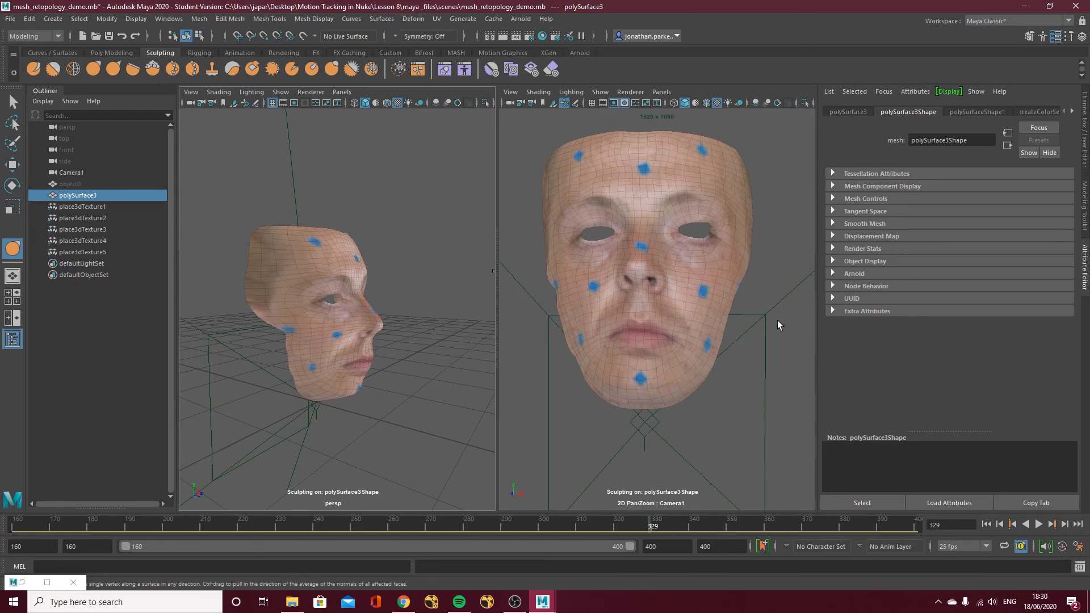
left_click_drag(576, 519, 498, 525)
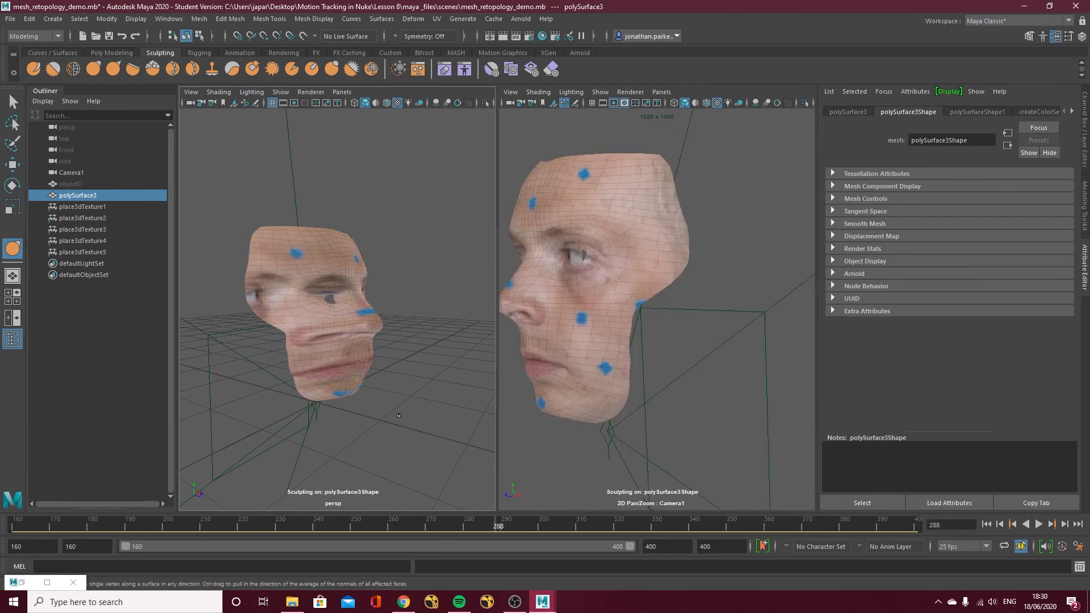
Maximize the persp view and turn off textured display to show the plain mask mesh.
key("space")
right_click_drag(523, 408, 494, 426, "alt")
left_click_drag(669, 413, 582, 429, "alt")
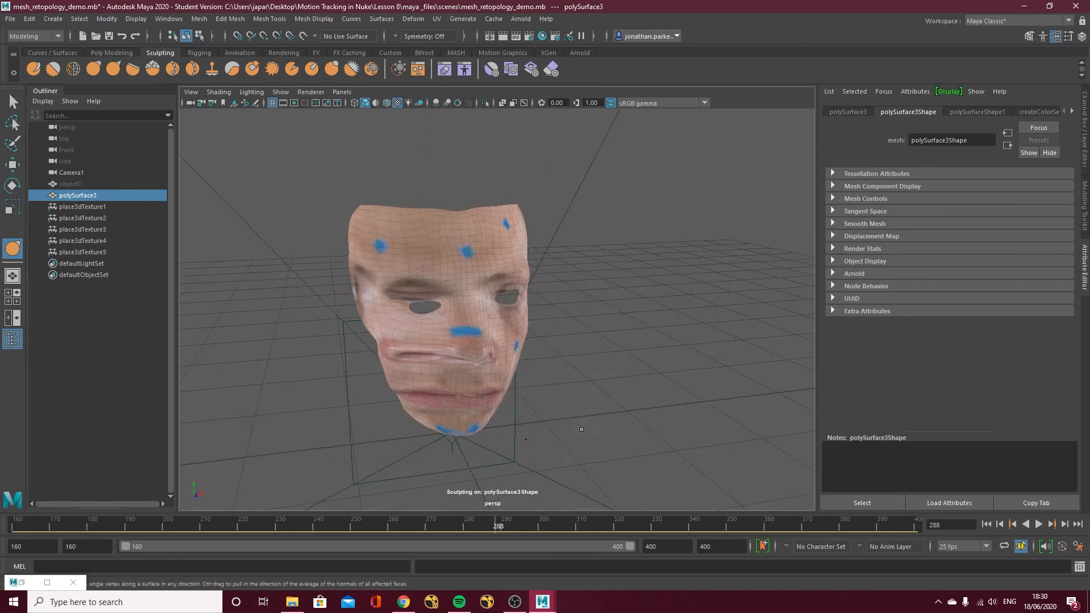
right_click_drag(581, 429, 536, 427, "alt")
left_click_drag(559, 424, 522, 417, "alt")
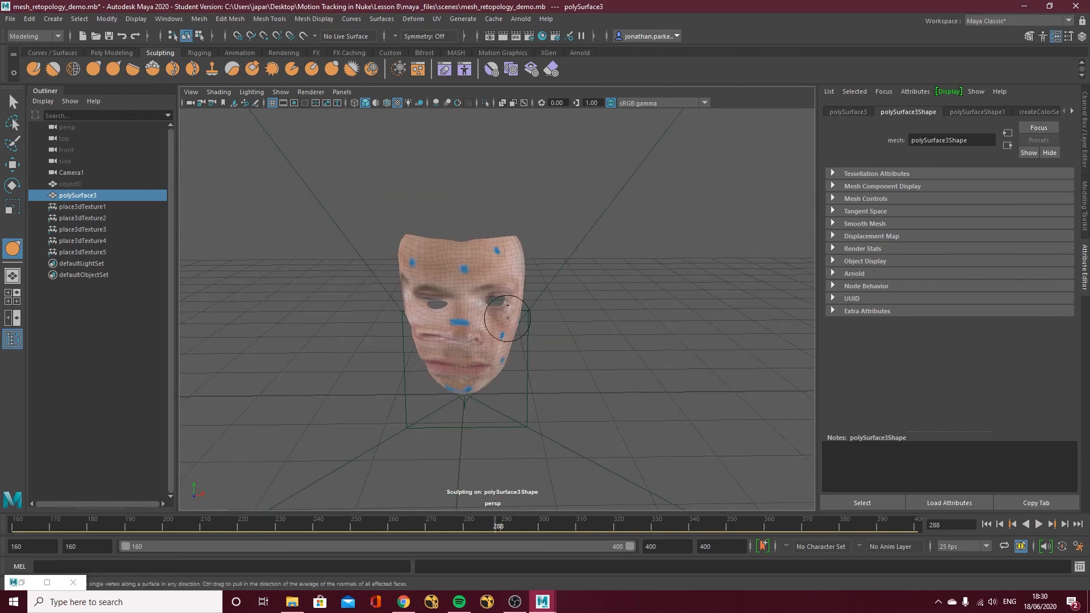
left_click(398, 103)
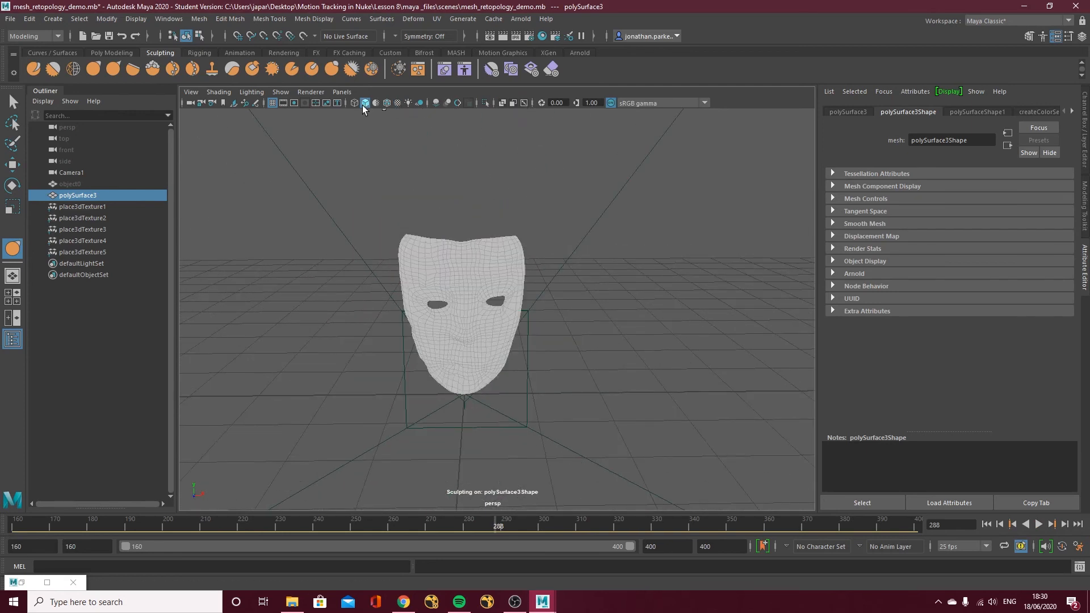
left_click_drag(615, 282, 323, 196, "alt")
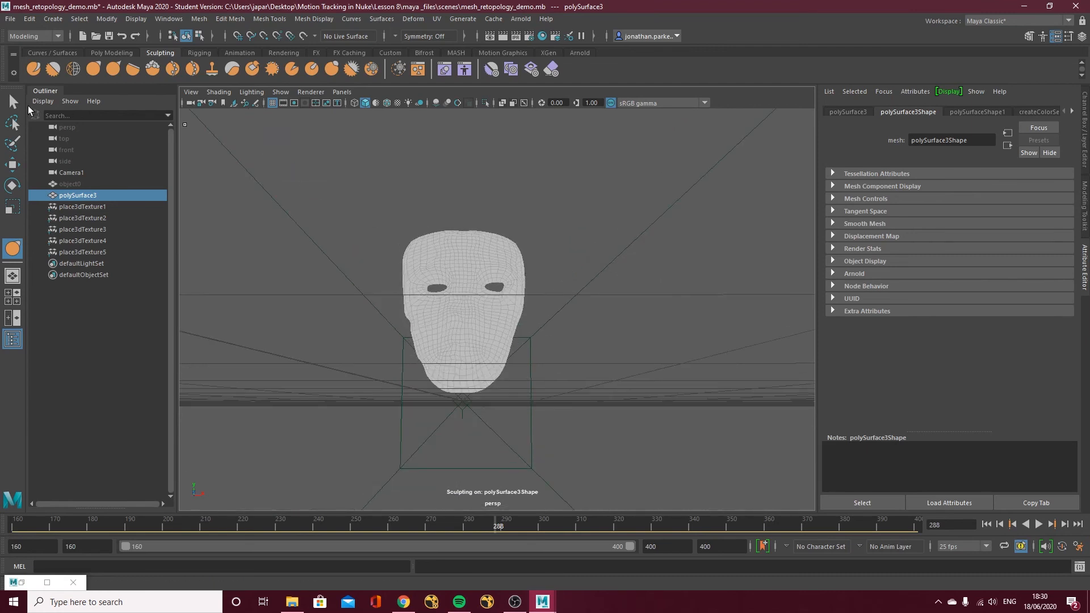
Leave the Grab sculpting tool for the Select tool, keeping polySurface3 selected.
key("q")
right_click(469, 257)
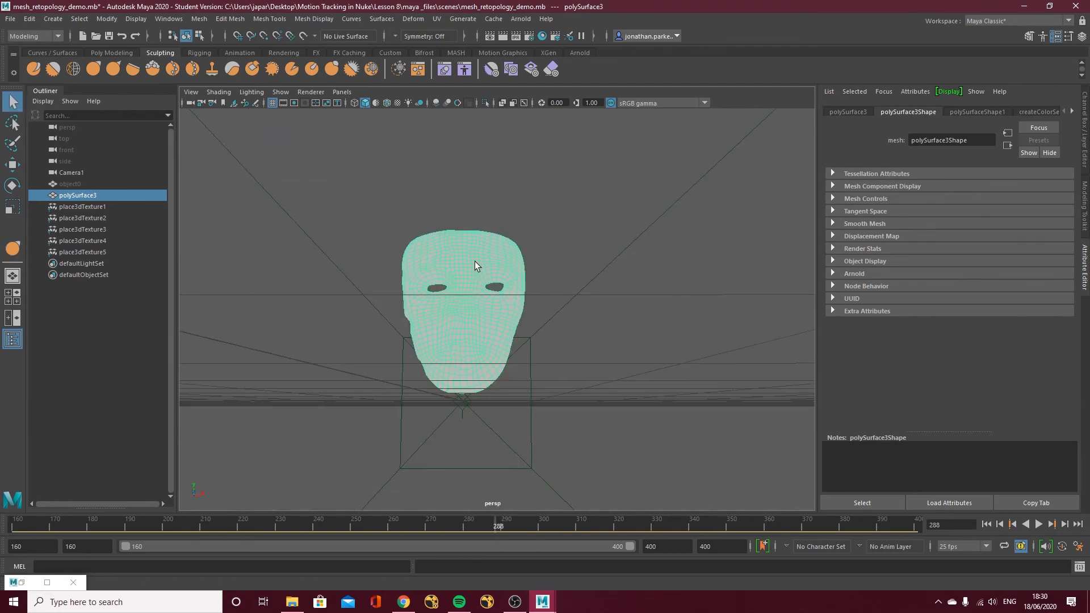
left_click_drag(474, 261, 506, 190, "alt")
left_click(436, 19)
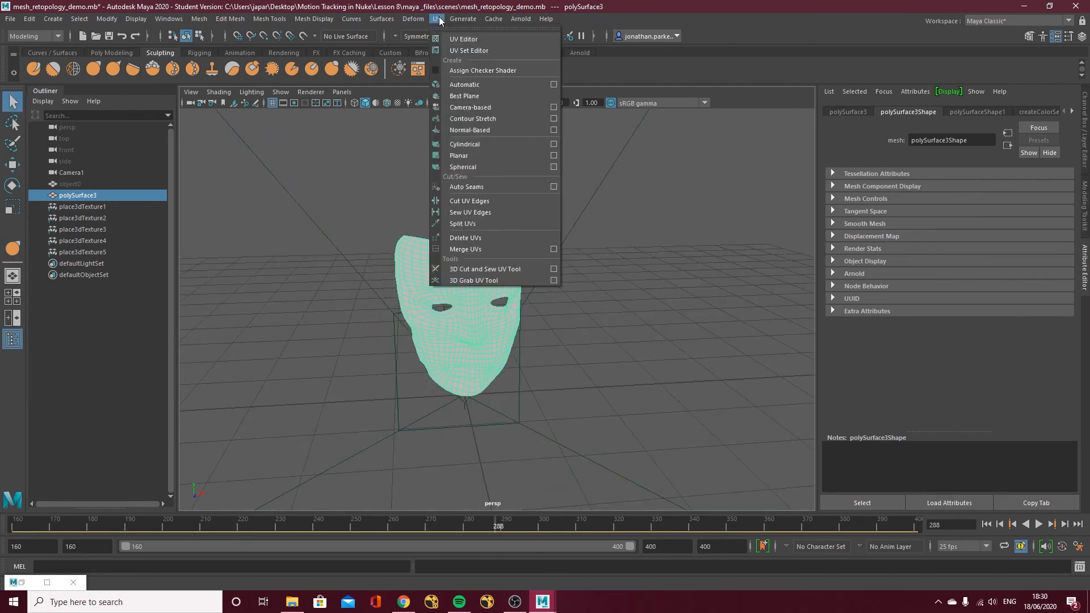
Show the Camera1 view in the maximized viewport and move the timeline to frame 239.
left_click(345, 90)
mouse_move(362, 103)
left_click(469, 111)
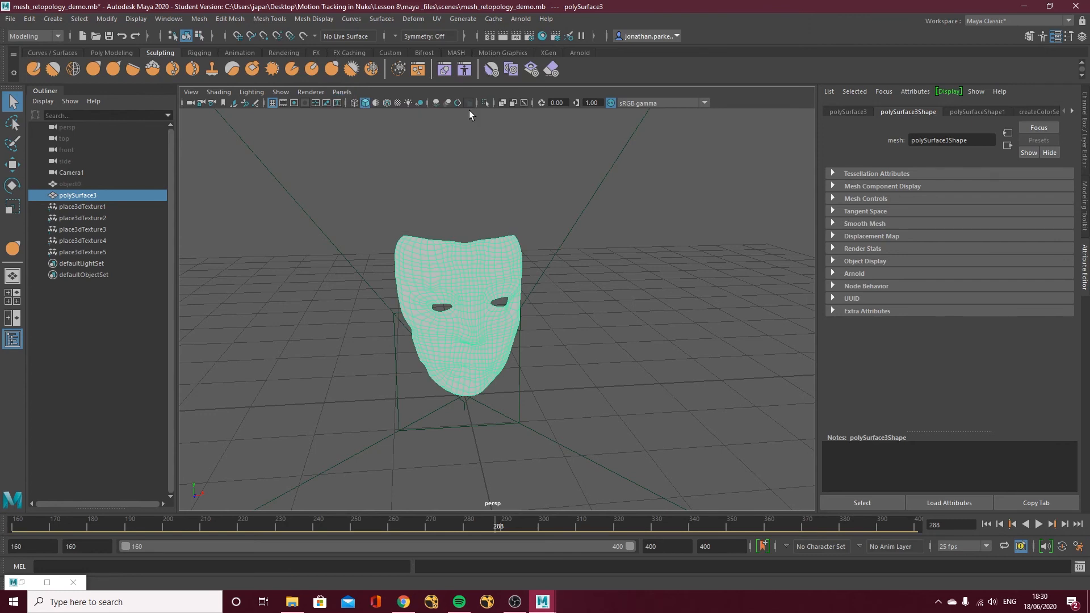
left_click_drag(362, 521, 319, 521)
left_click(342, 92)
mouse_move(372, 106)
left_click(483, 107)
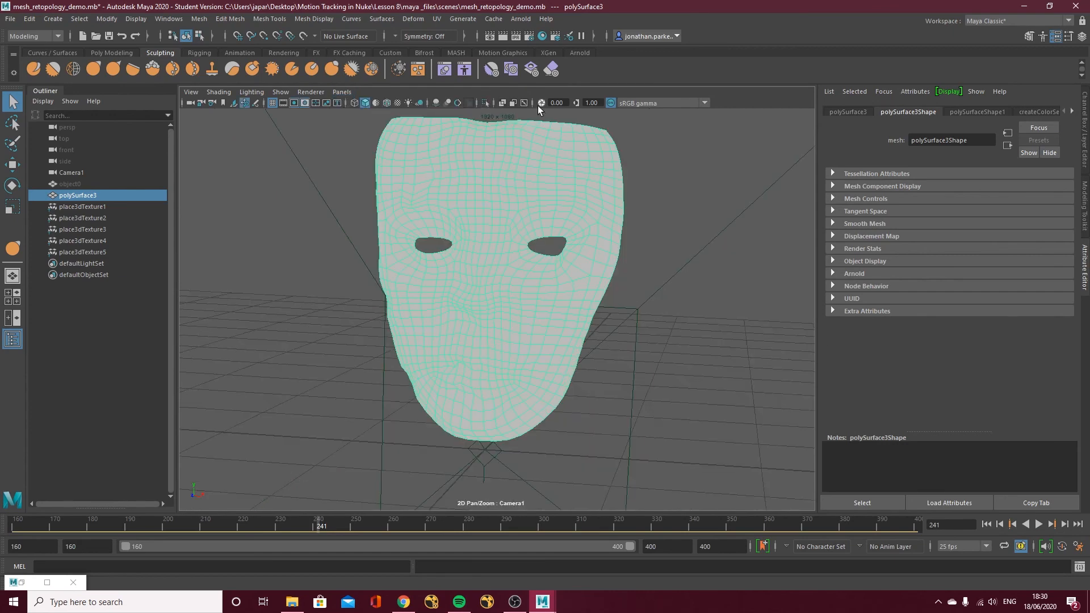
mouse_move(344, 527)
left_mouse_down()
mouse_move(370, 519)
mouse_move(286, 519)
mouse_move(312, 519)
left_mouse_up()
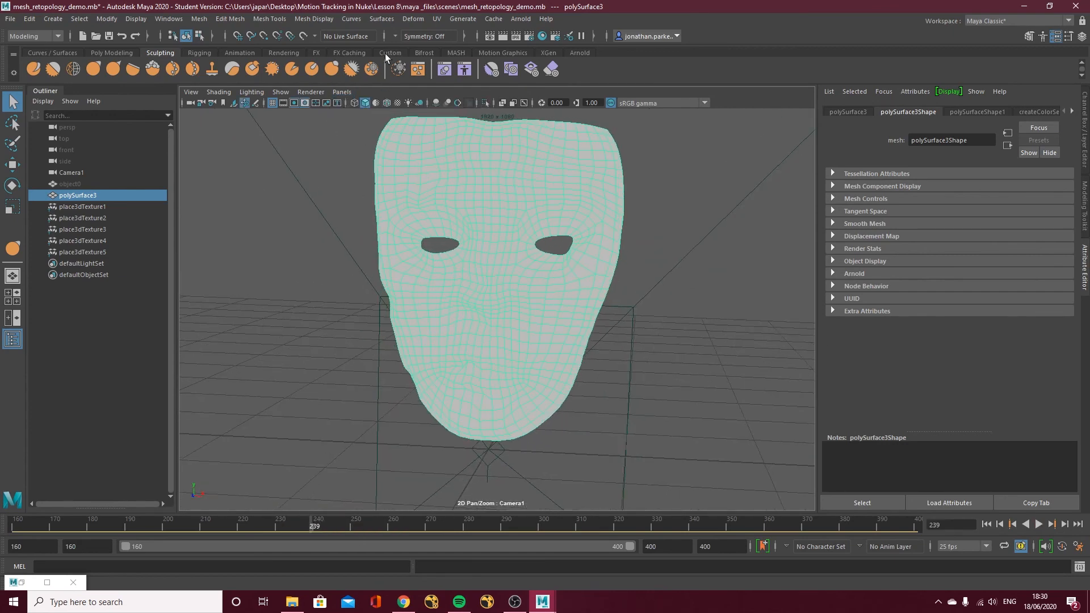
Create camera-based UVs for the polySurface3 mask mesh and unfold them in the UV Editor.
left_click(438, 19)
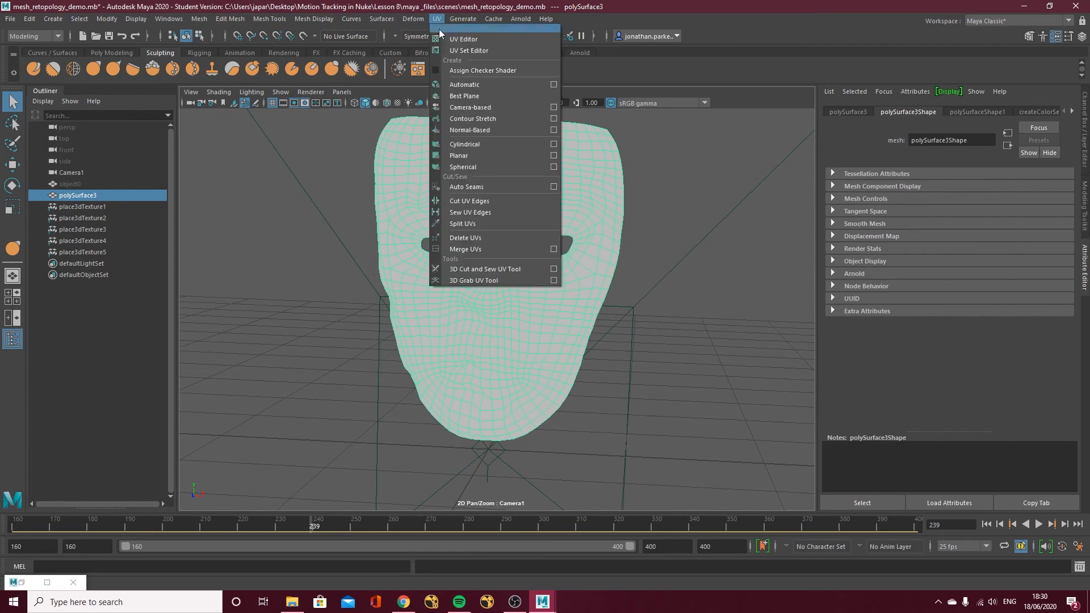
left_click(488, 106)
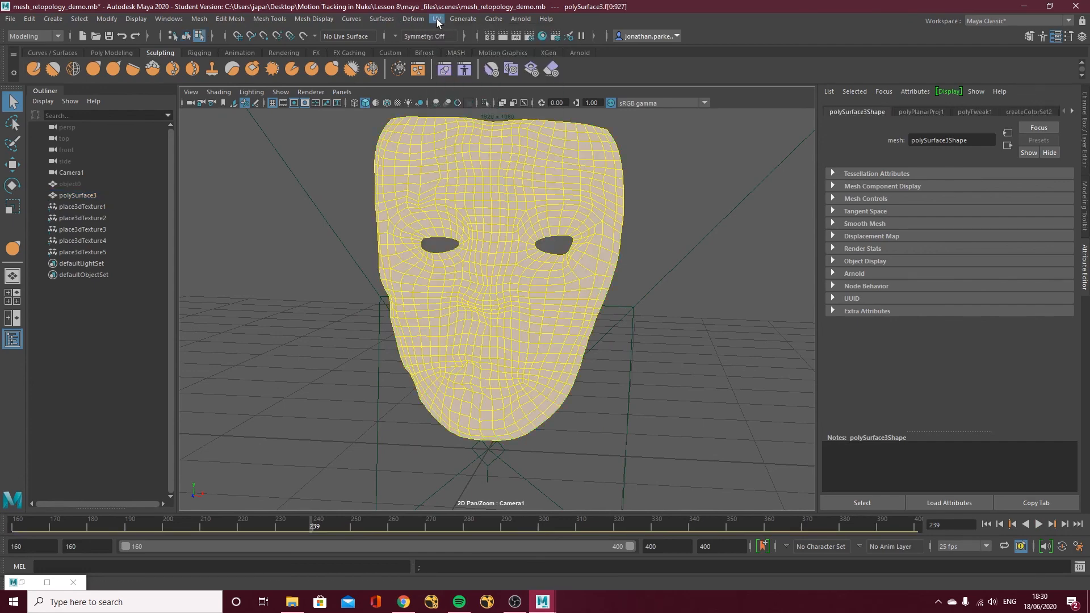
left_click(437, 18)
left_click(473, 40)
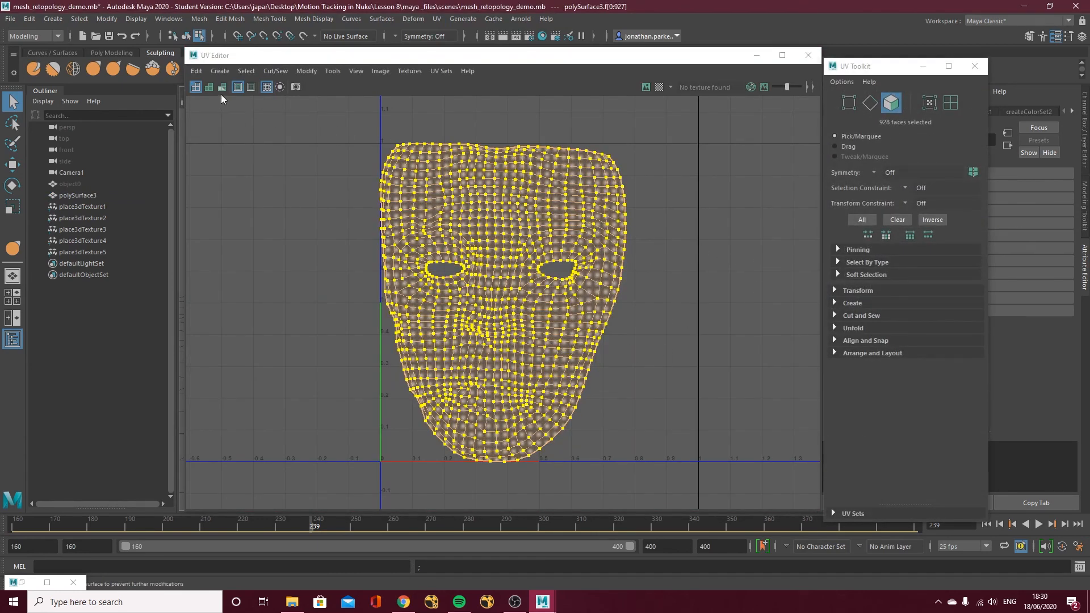
left_click(306, 71)
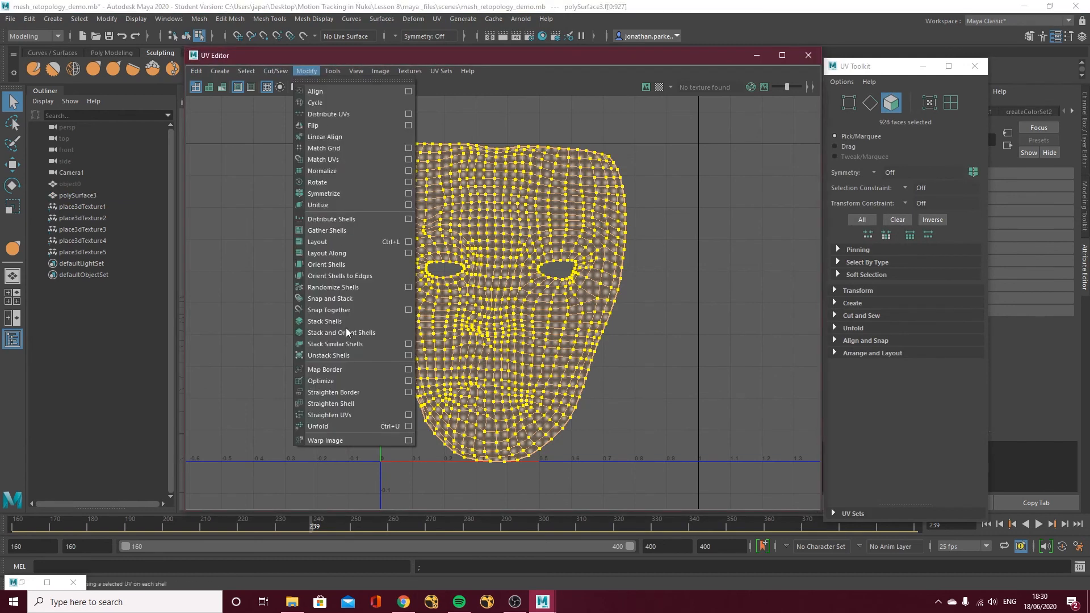
left_click(341, 423)
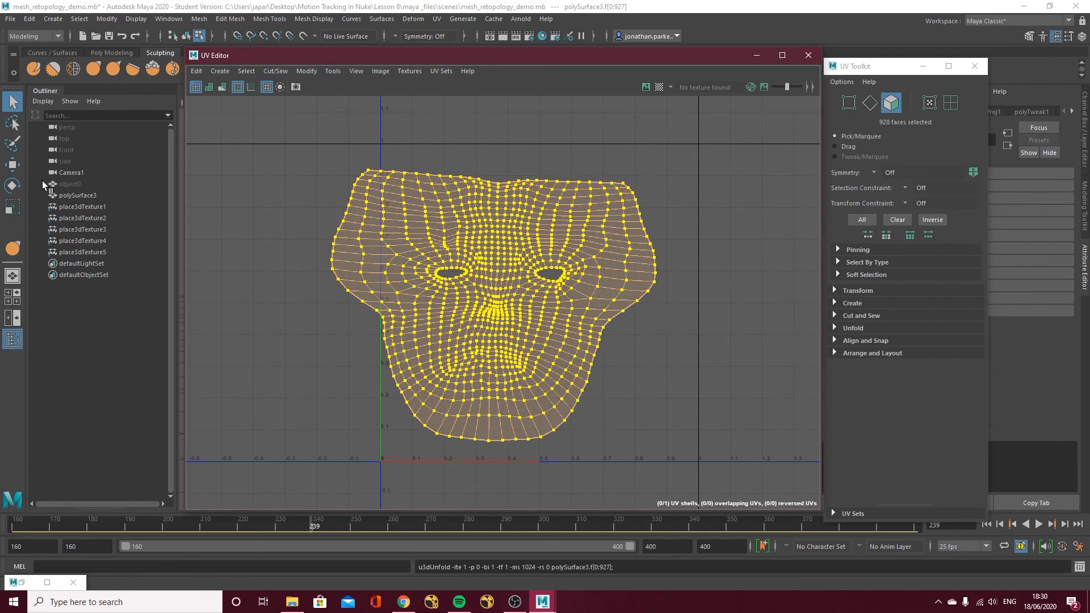
Select the whole mask UV shell, scale it down slightly and center it inside the 0 to 1 UV square.
right_click(489, 262)
right_click_drag(445, 248, 446, 249)
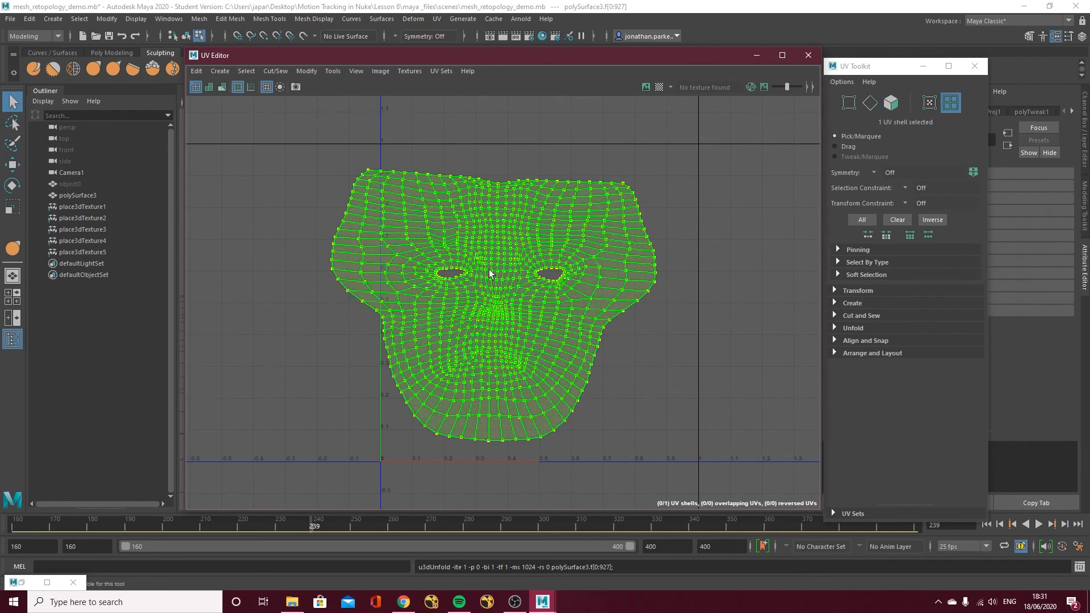
key("w")
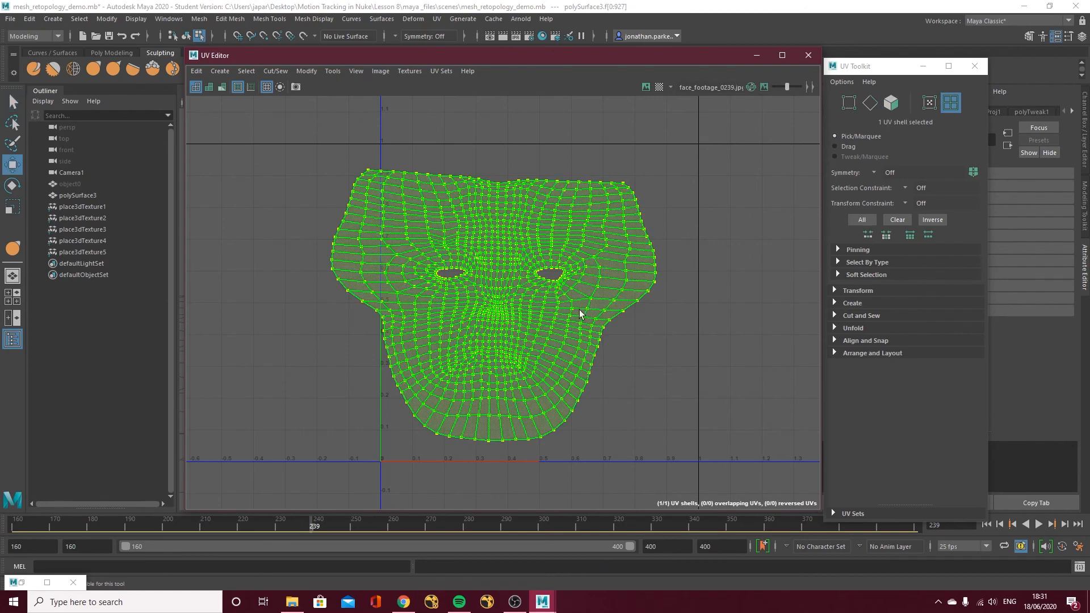
middle_click_drag(574, 309, 613, 307)
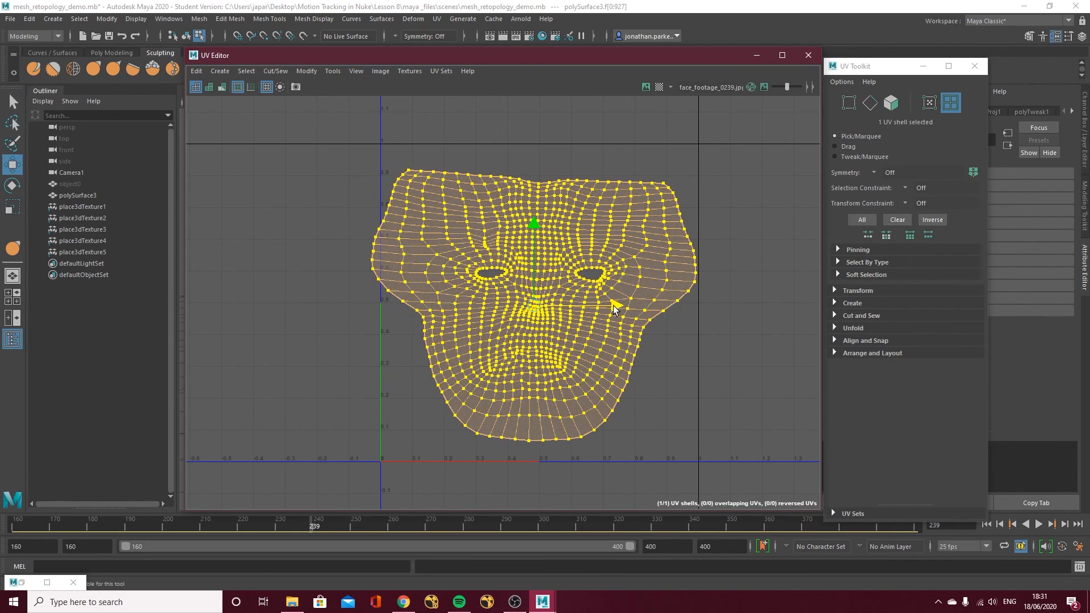
key("r")
left_click_drag(535, 305, 527, 305)
key("w")
middle_click_drag(612, 301, 618, 302)
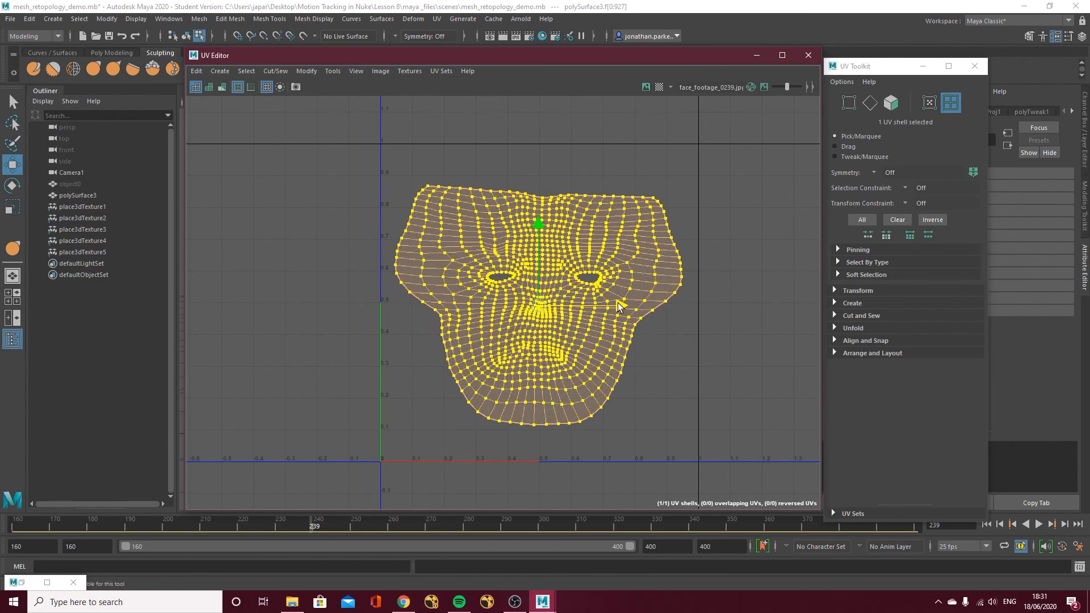
Enlarge the UV shell slightly within the 0 to 1 square and close the UV Editor and UV Toolkit.
key("e")
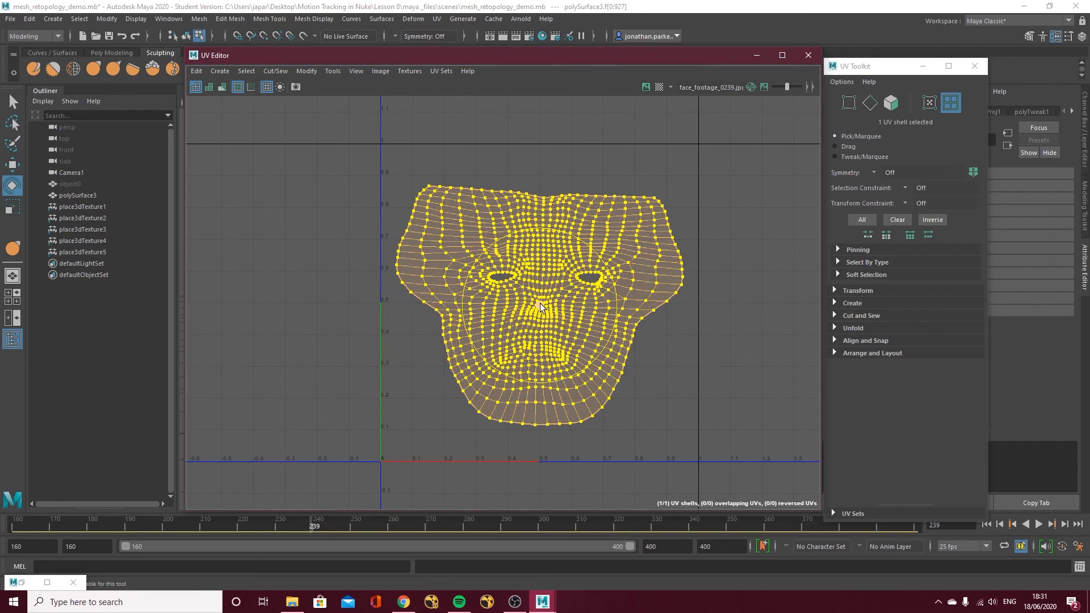
key("r")
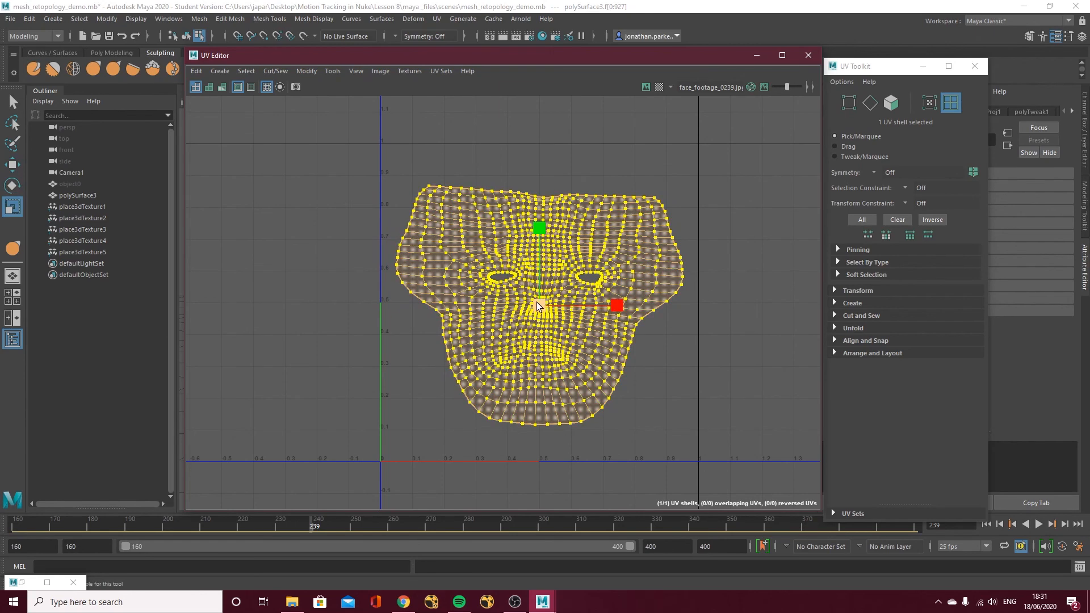
left_click_drag(537, 302, 540, 302)
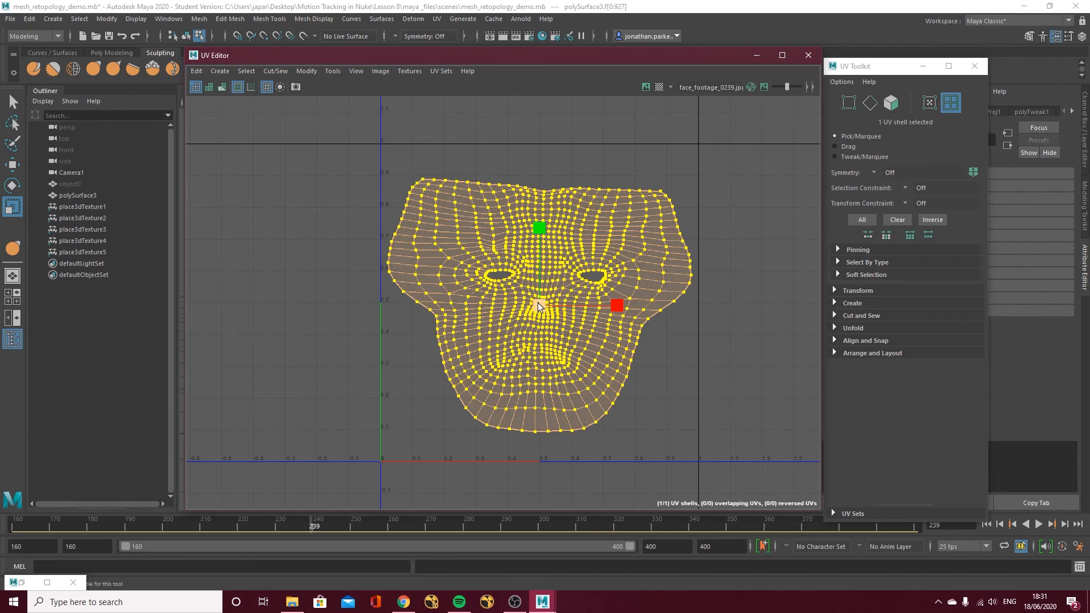
left_click(809, 56)
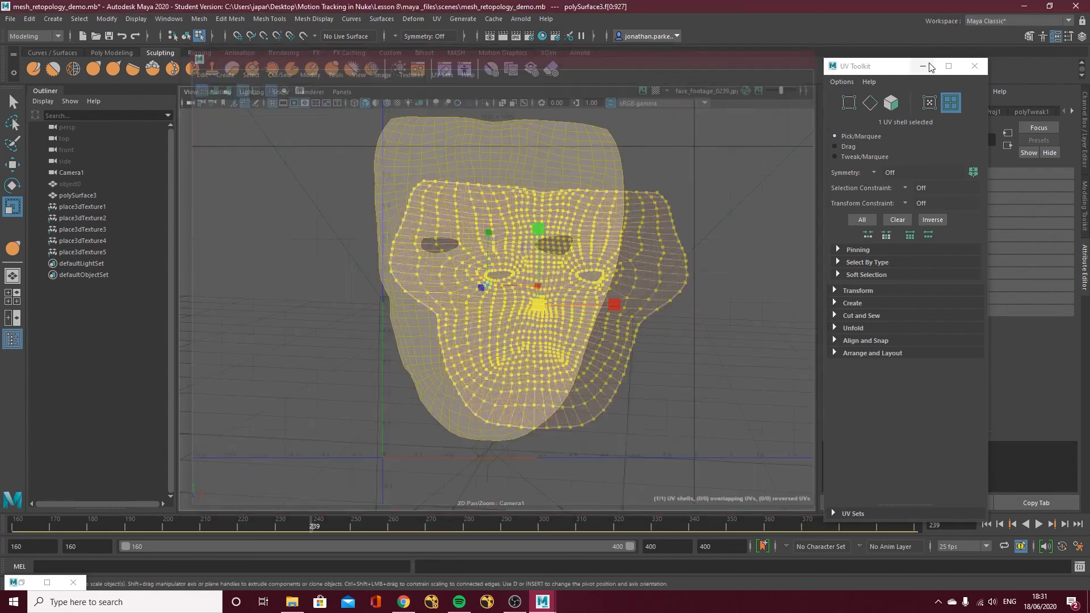
left_click(973, 67)
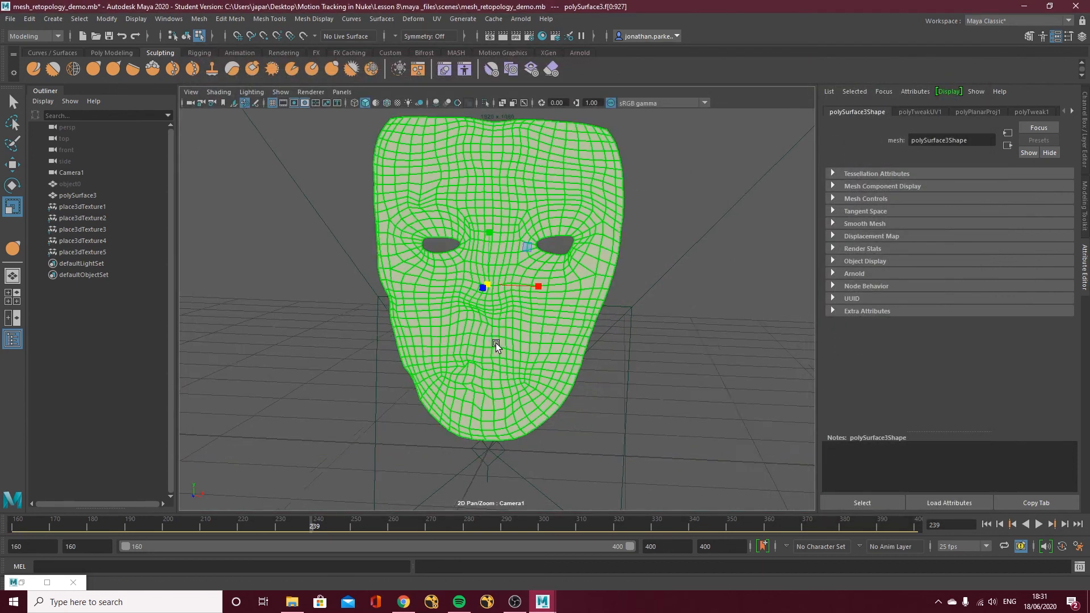
Move the mask's pivot point down and back to the grid origin, using grid snapping.
left_click_drag(496, 343, 568, 349, "alt")
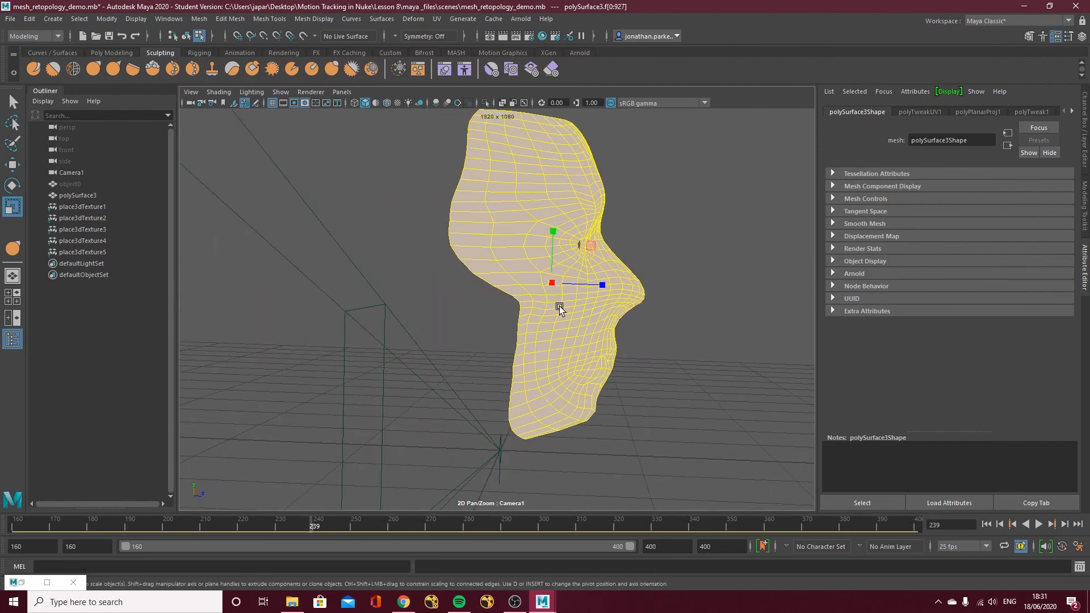
key("w")
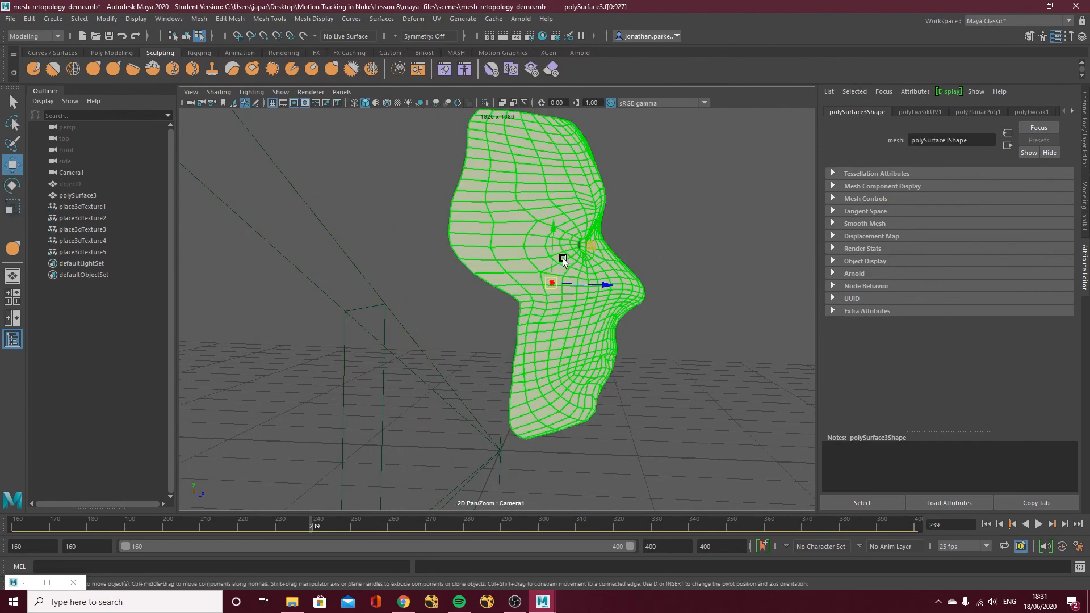
left_click_drag(515, 448, 526, 474, "alt")
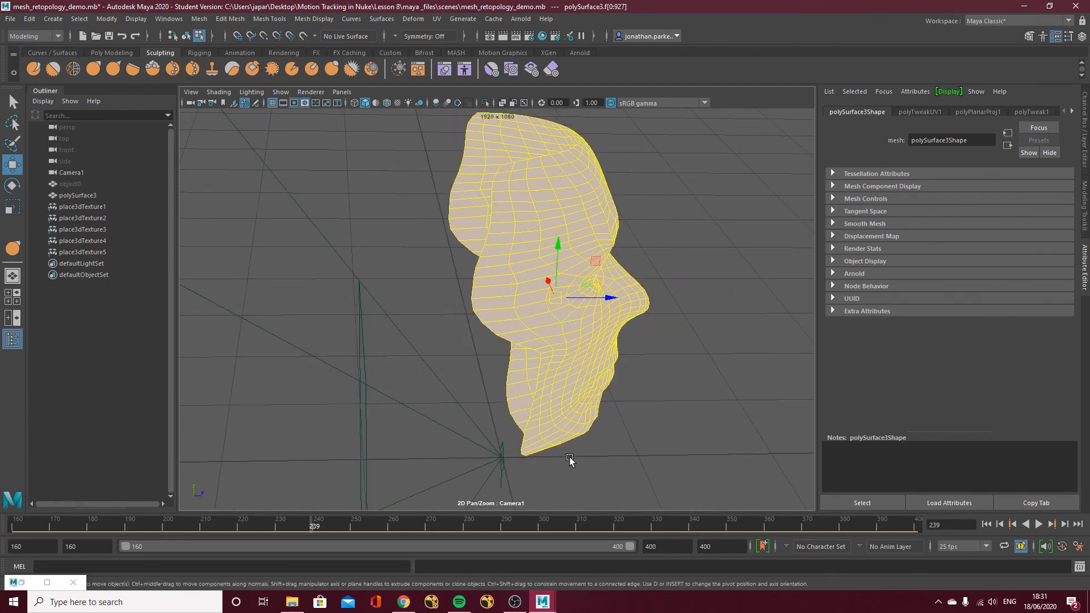
key("d")
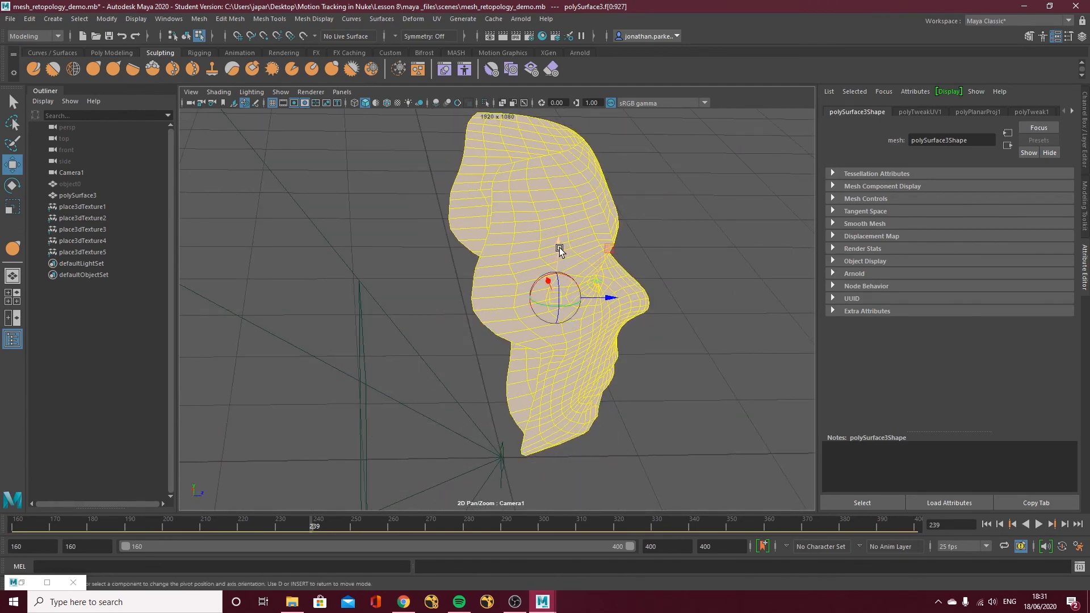
key("x")
left_click_drag(560, 247, 555, 419)
left_click_drag(546, 458, 501, 459)
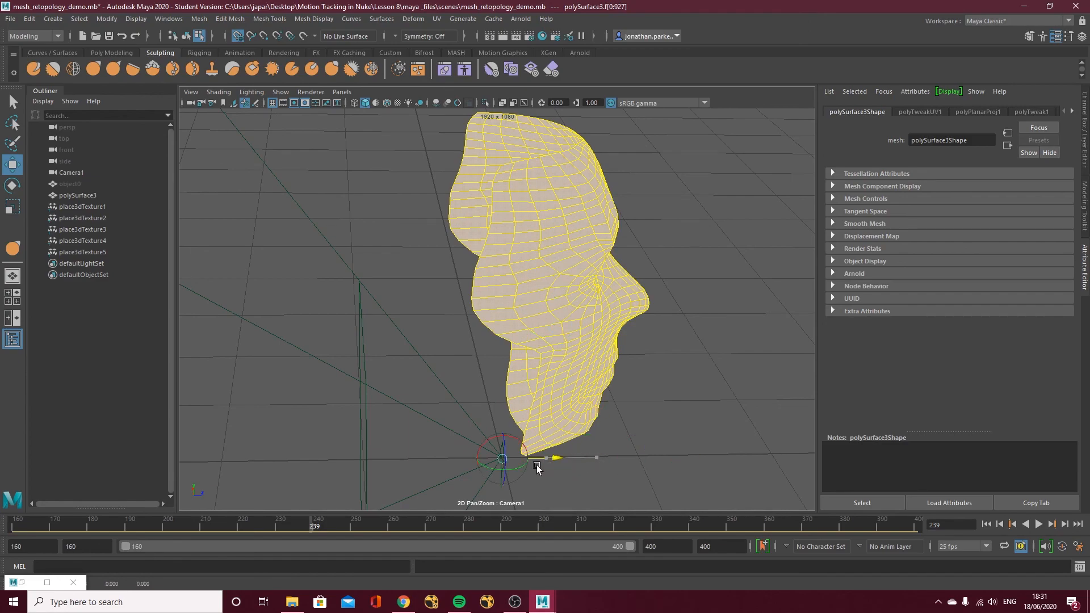
left_click_drag(573, 478, 425, 465, "alt")
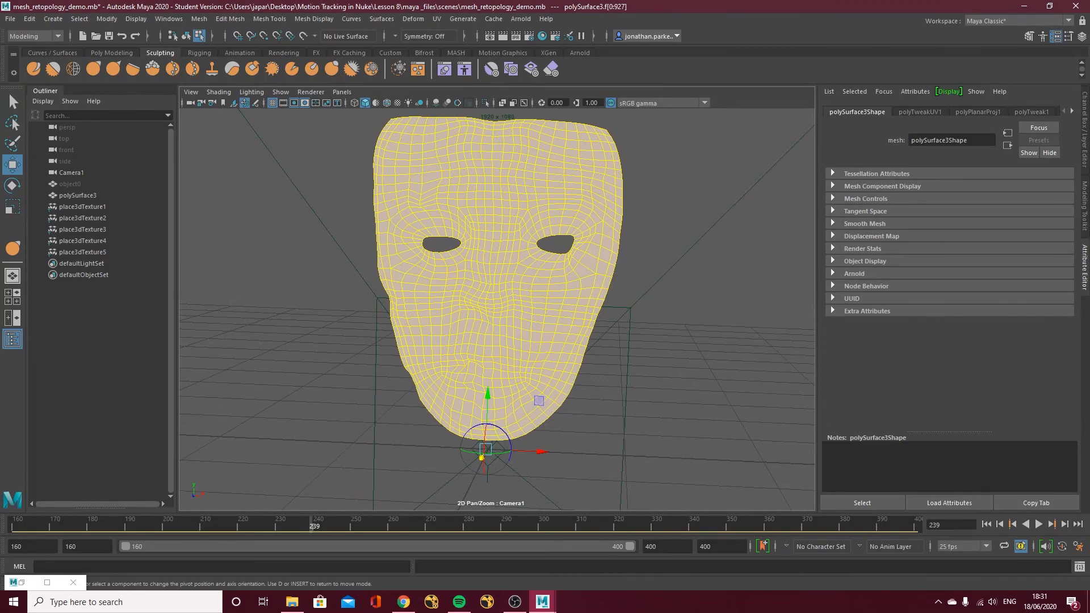
Return to object selection mode and select the whole polySurface3 mesh.
key("q")
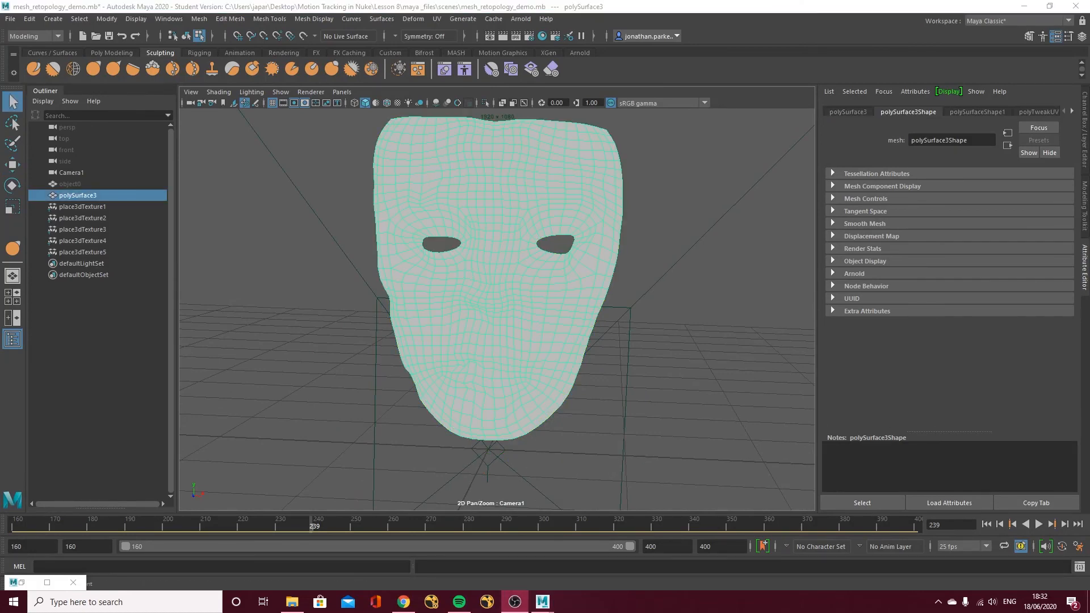
left_click(386, 157)
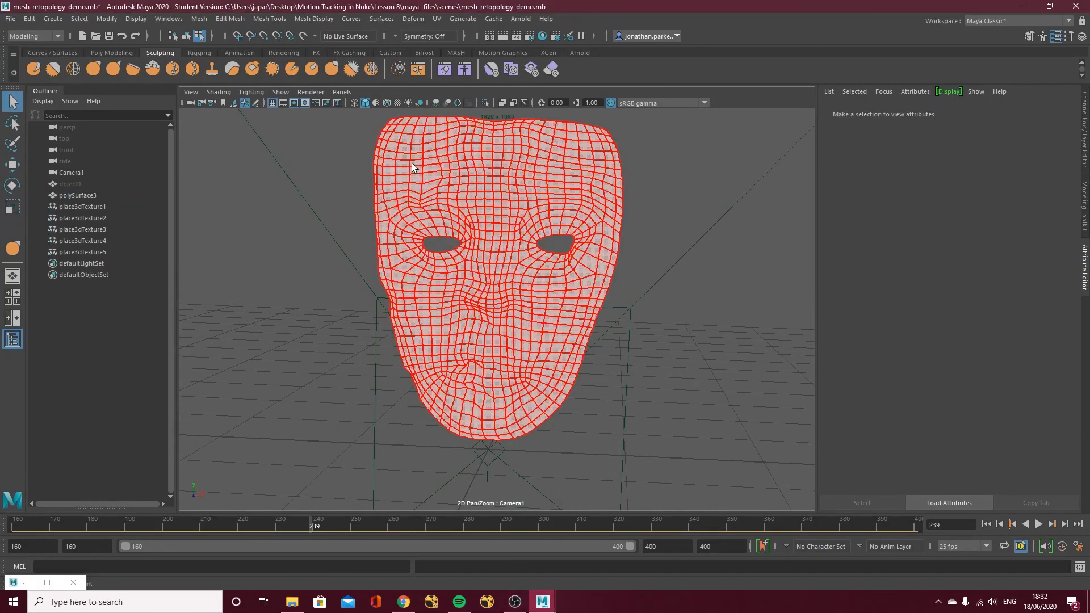
right_click(407, 167)
left_click(393, 156)
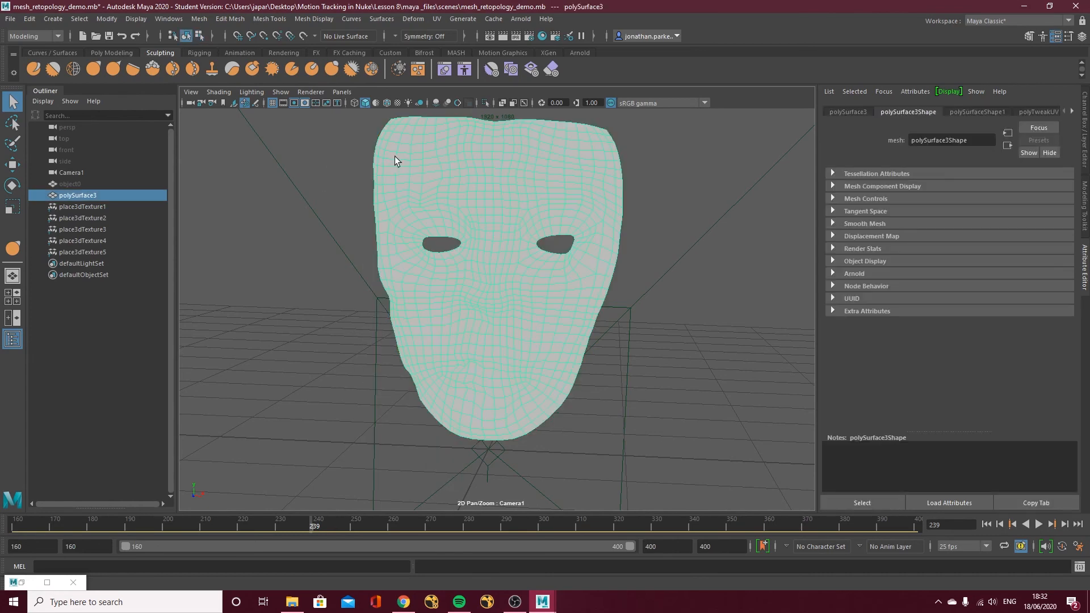
left_click(11, 19)
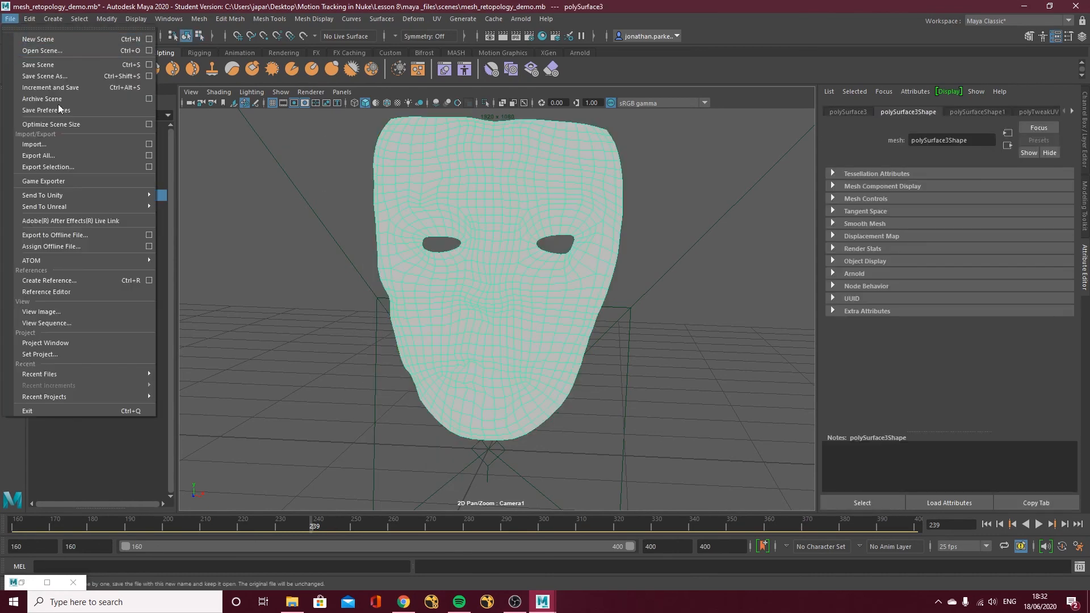
left_click(72, 166)
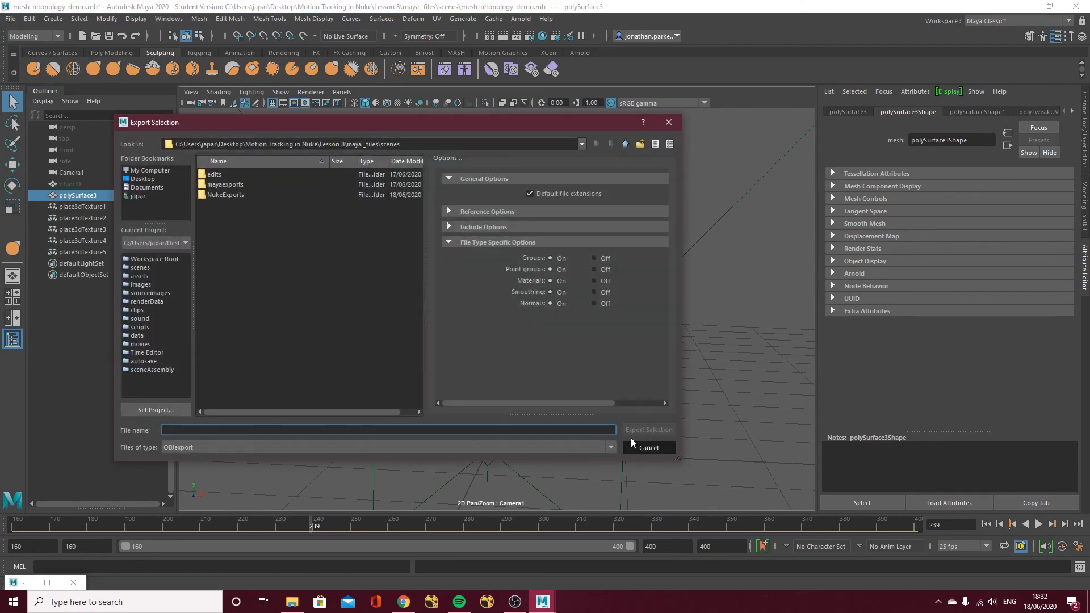
left_click(653, 448)
Set the Export Selection file type to OBJexport with default file extensions and proceed to the export.
left_click(11, 18)
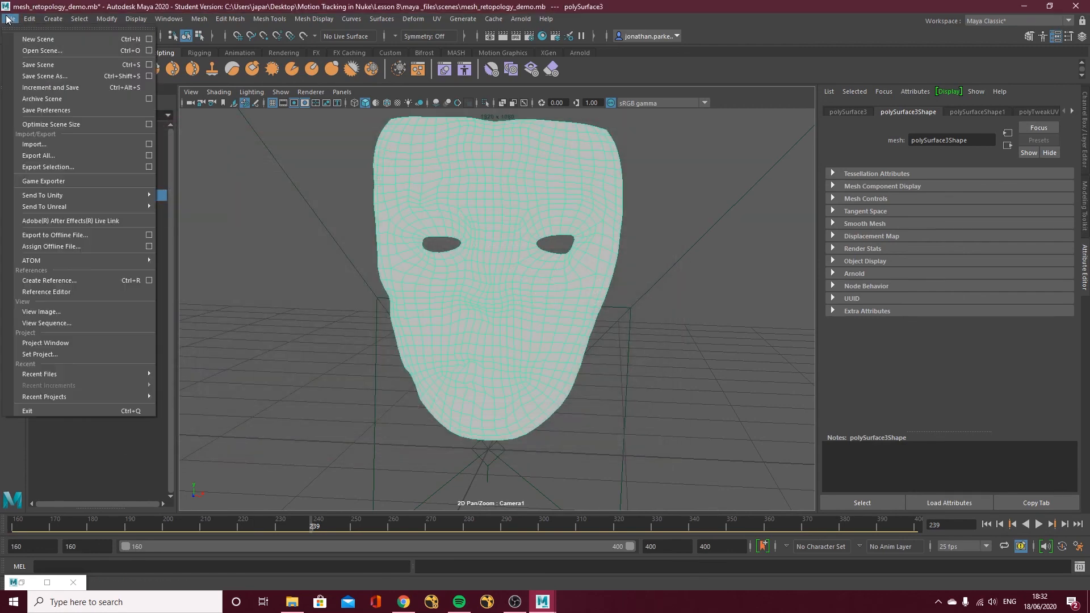
left_click(147, 168)
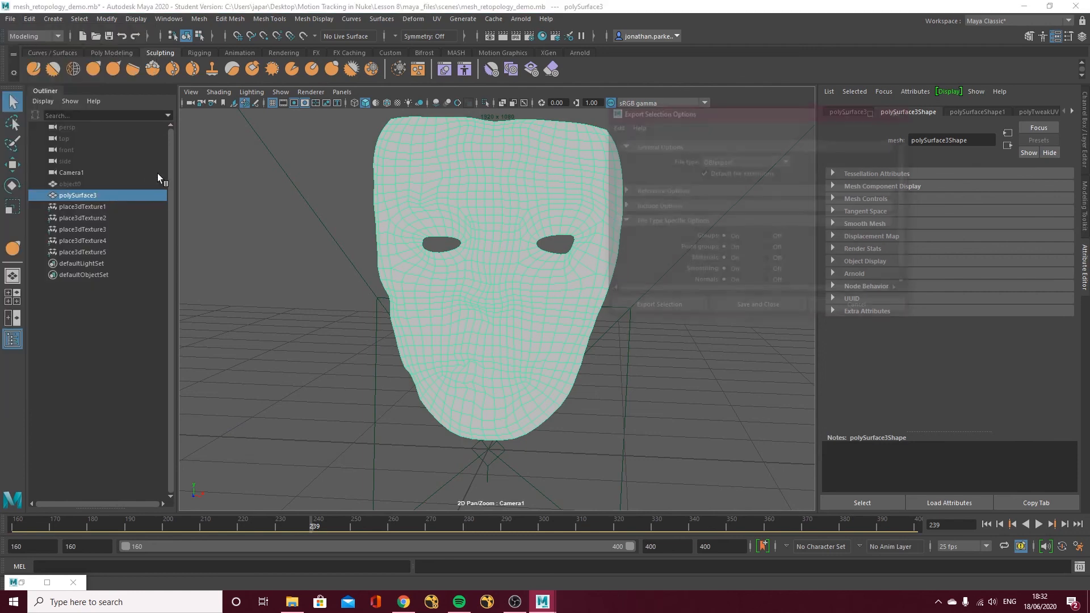
left_click(750, 161)
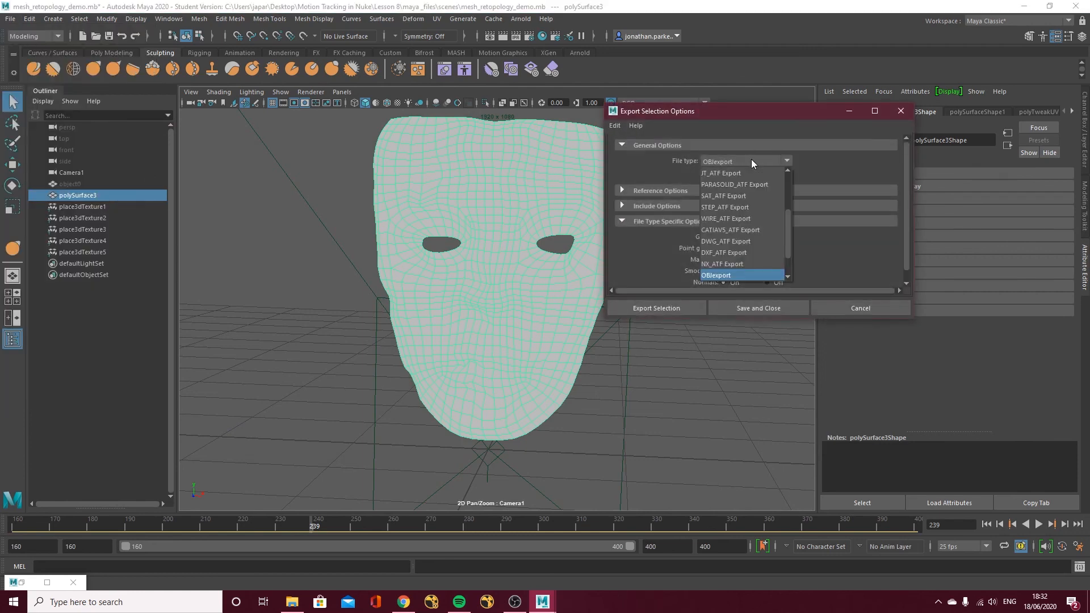
left_click(749, 276)
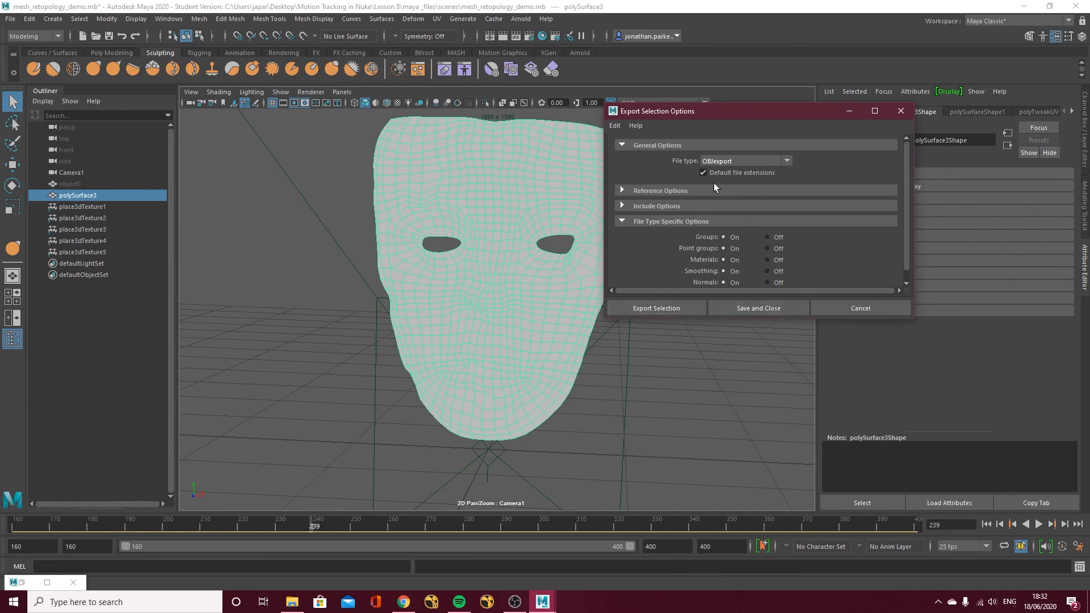
left_click(680, 308)
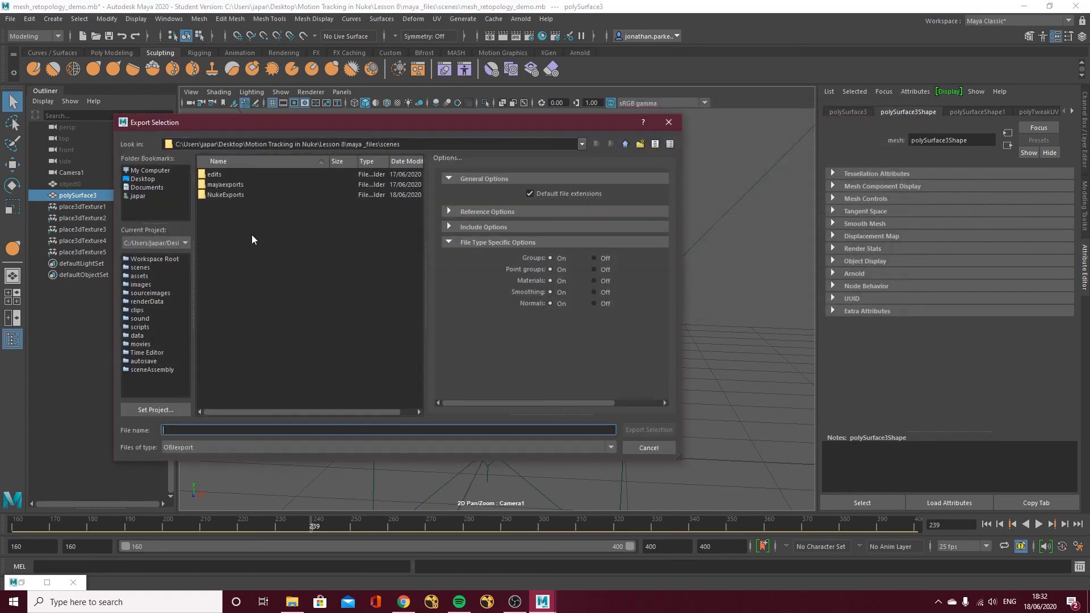
Export the selected mask mesh into the mayaexports folder as face_mesh_v2.
double_click(225, 185)
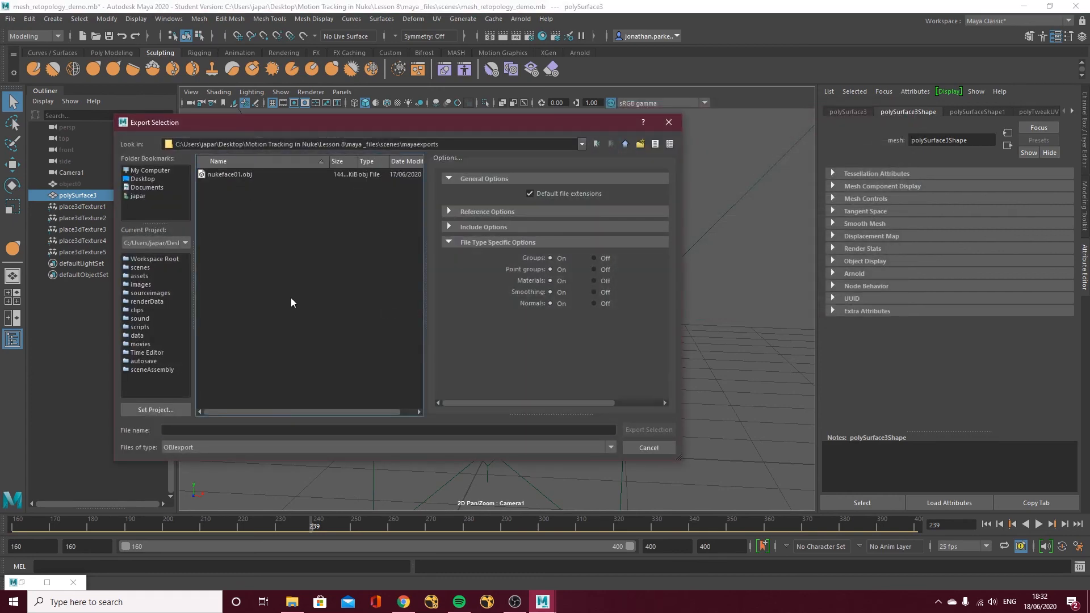
left_click(261, 430)
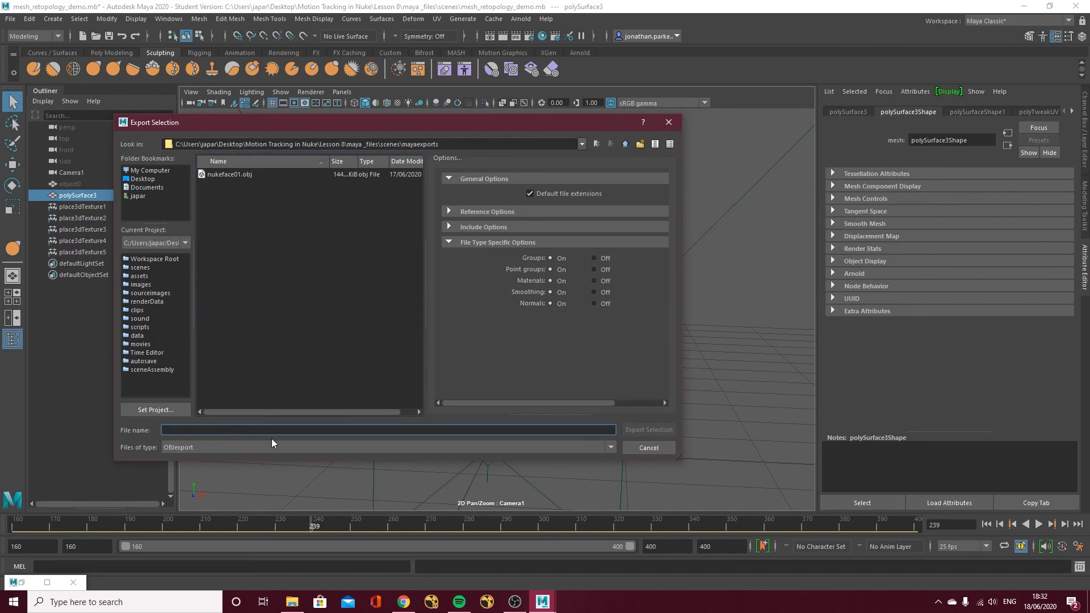
type("face_mesh")
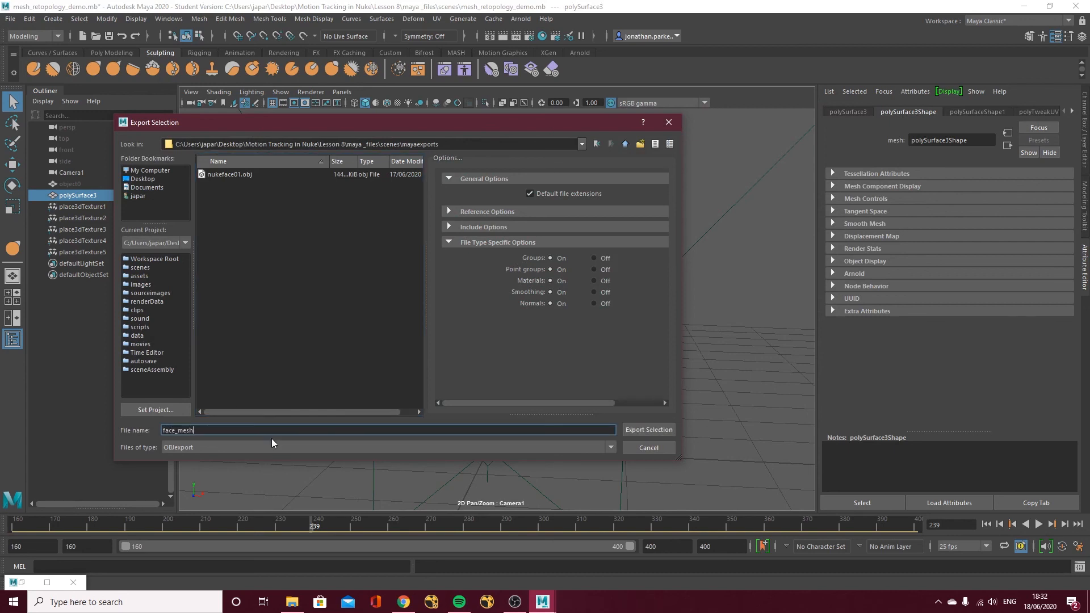
type("_v2")
left_click(632, 431)
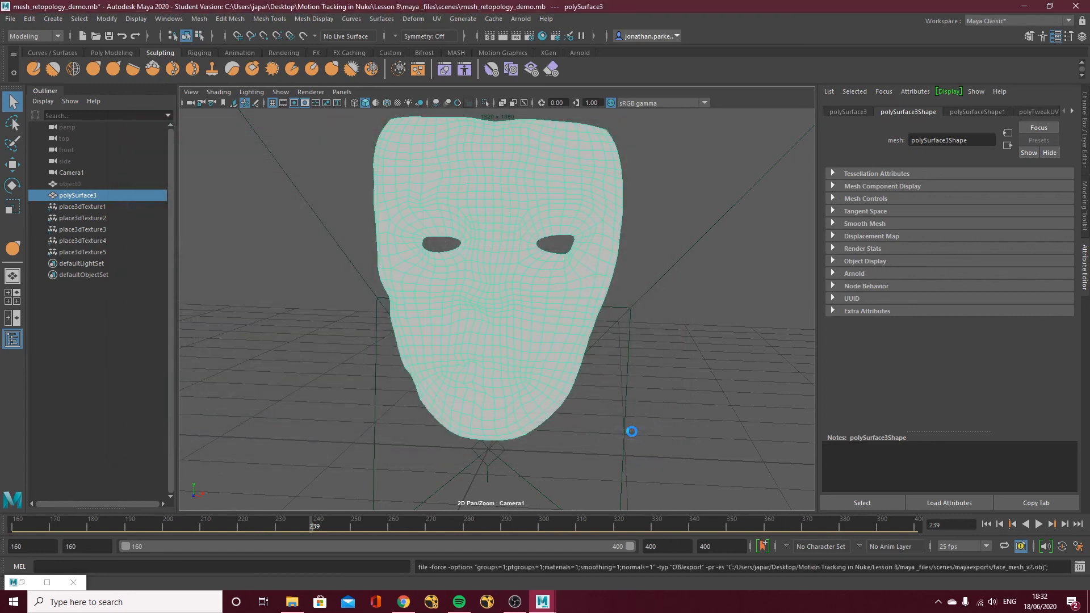
Set the Export Selection file type to FBX export with default file extensions and proceed to the export.
left_click(10, 19)
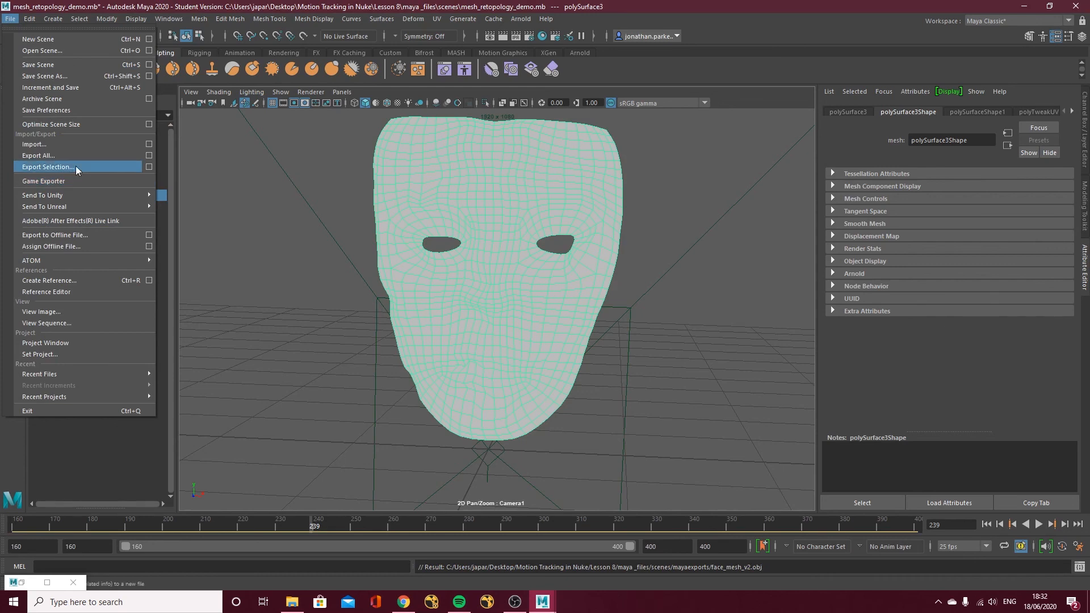
left_click(149, 166)
left_click(738, 162)
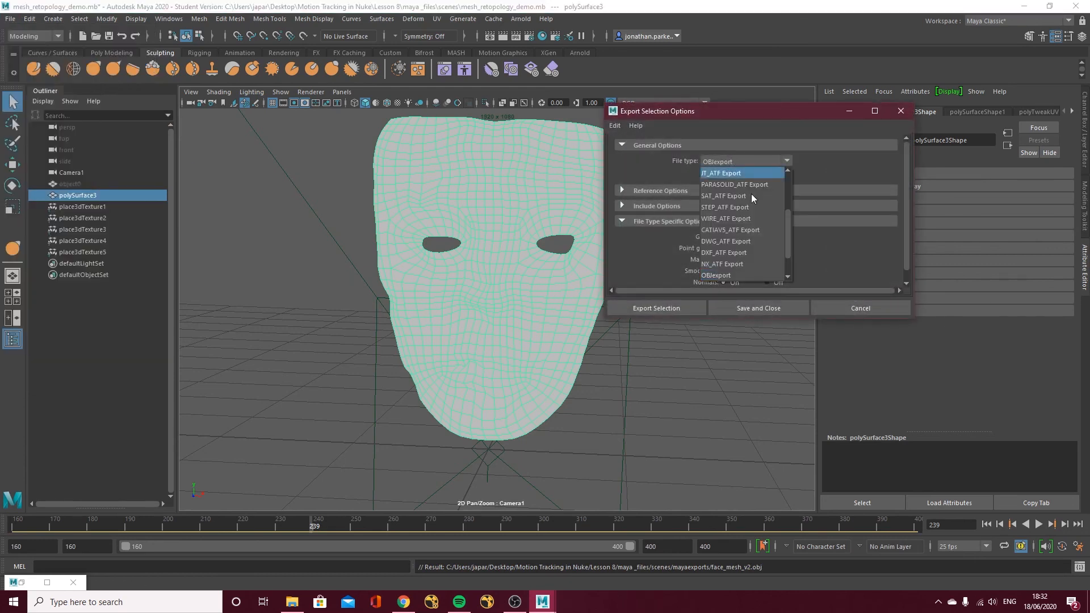
scroll(789, 238, "down", 1)
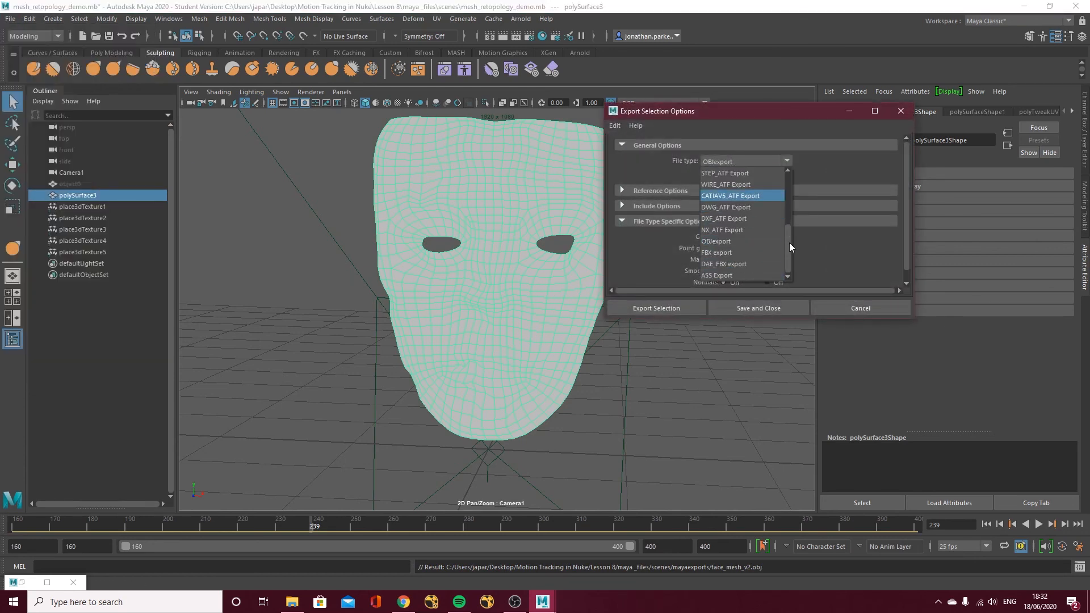
left_click(752, 252)
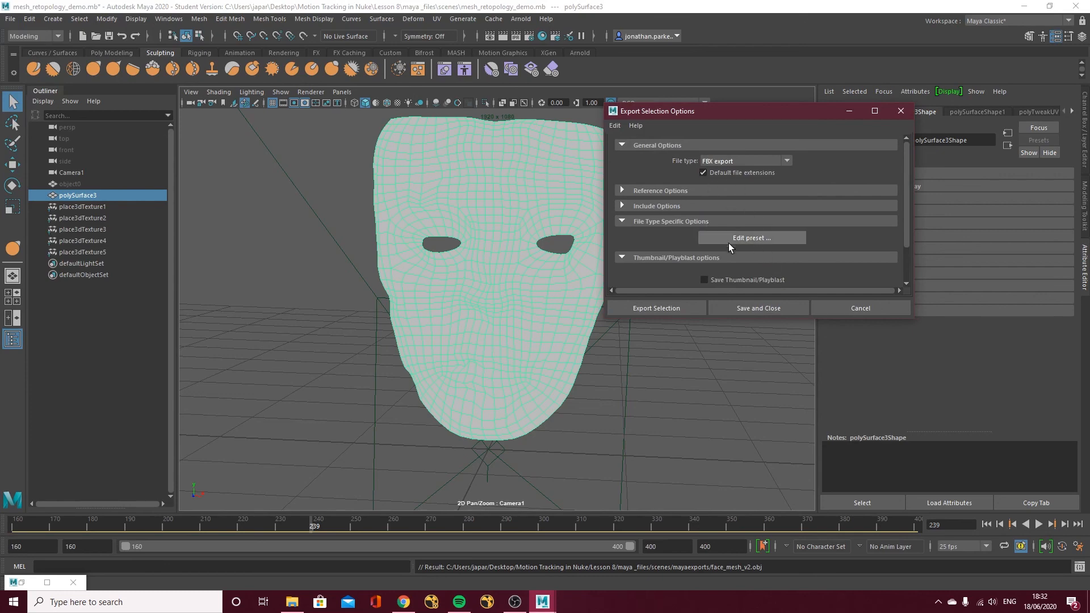
left_click(684, 308)
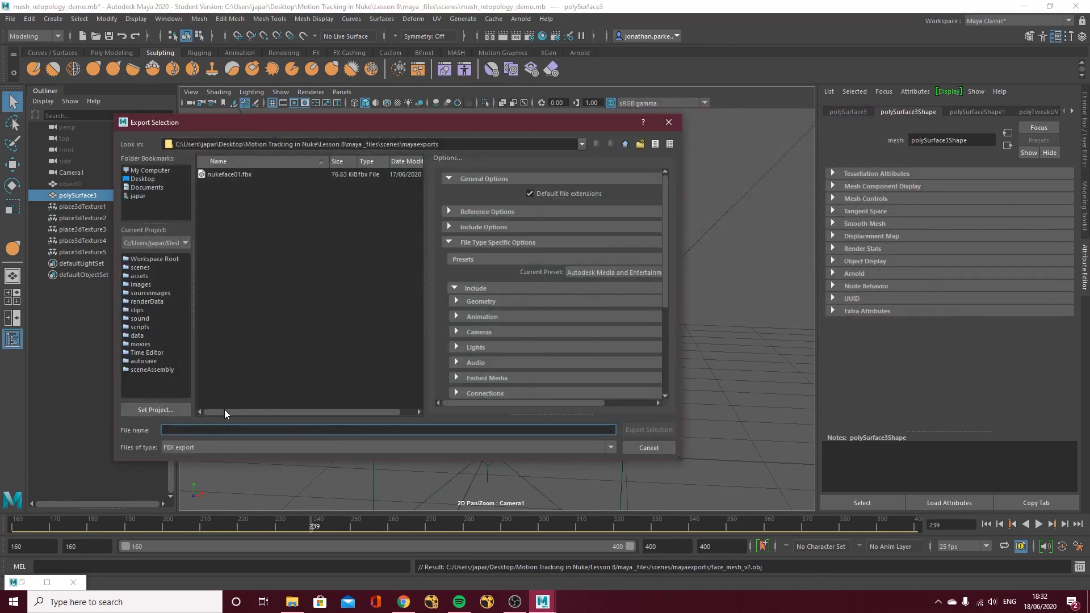
Export the selected mask mesh as an FBX named face_mesh_v2 into the mayaexports folder and dismiss the export report.
type("face_mesh_v2")
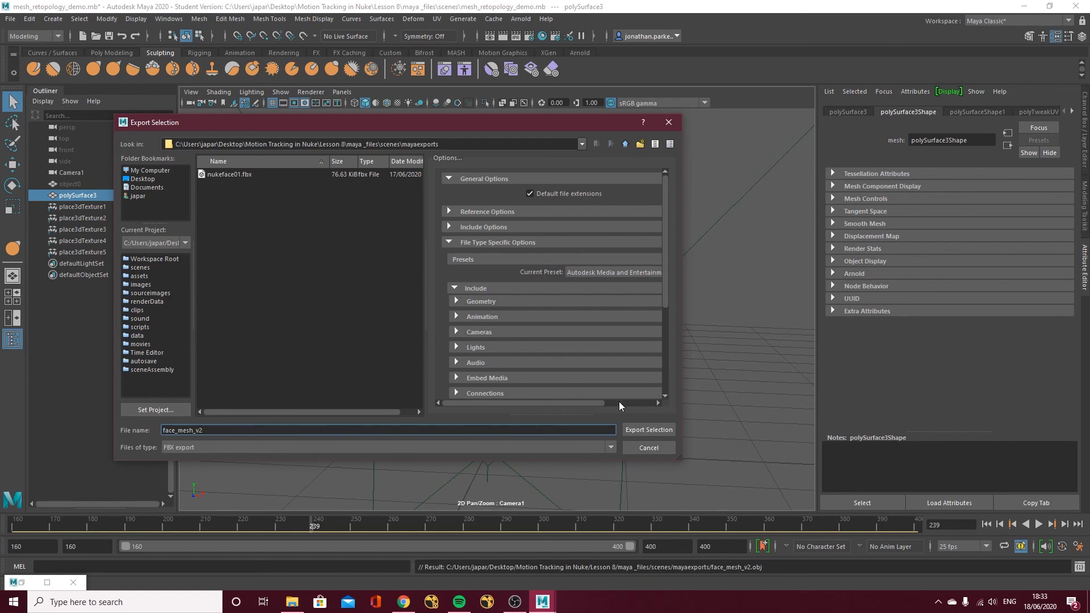
left_click(649, 430)
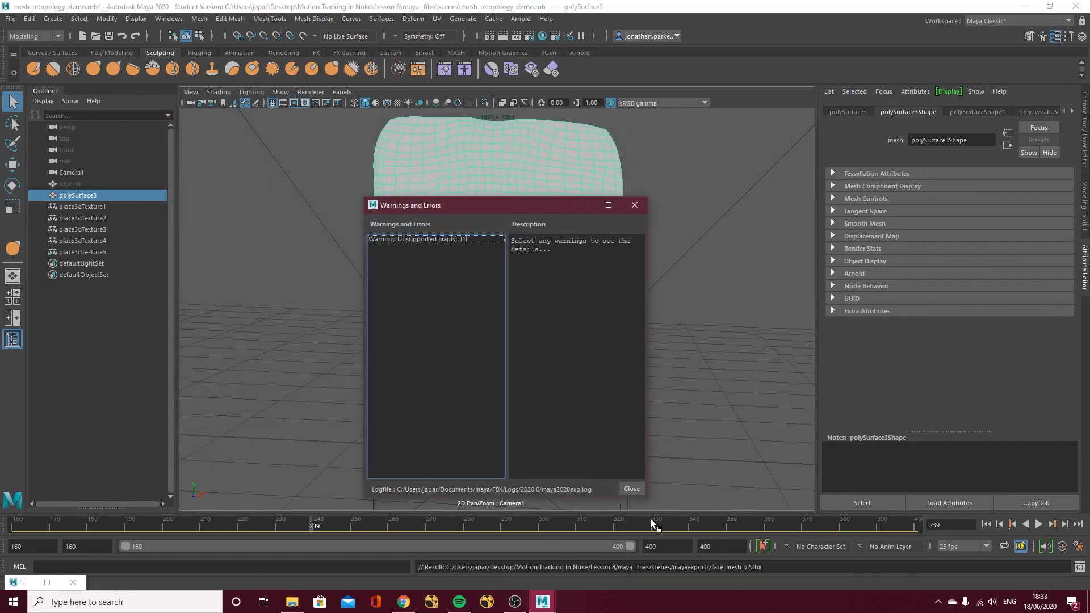
left_click(631, 488)
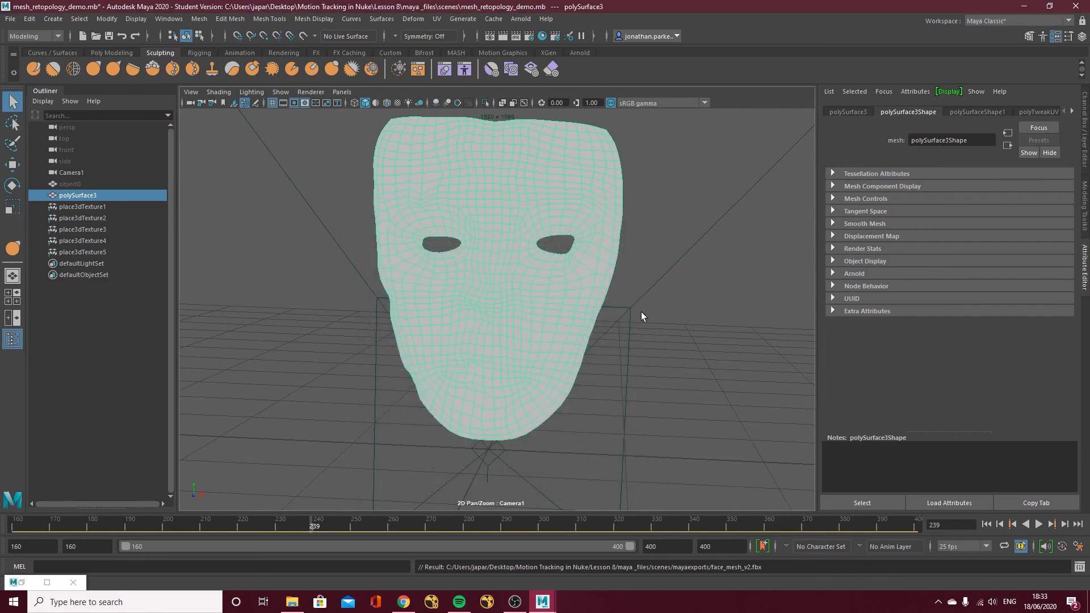